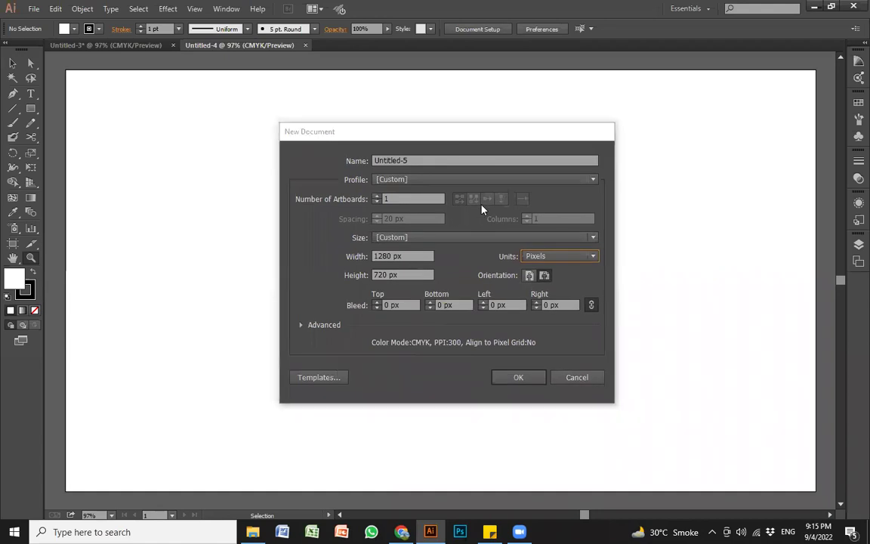
Step: Leave the document units at Pixels and cancel the New Document dialog
{"action": "left_click", "coordinate": [543, 258]}
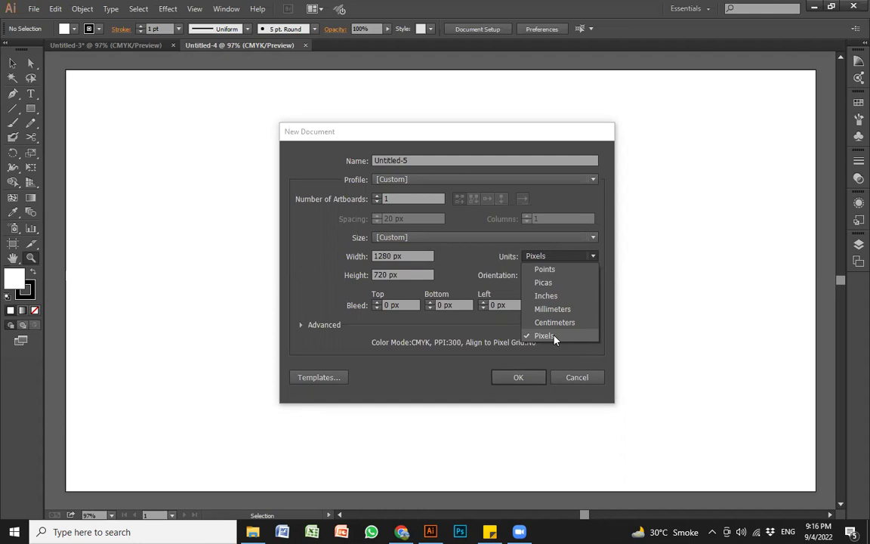
{"action": "left_click", "coordinate": [553, 340]}
{"action": "left_click", "coordinate": [584, 377]}
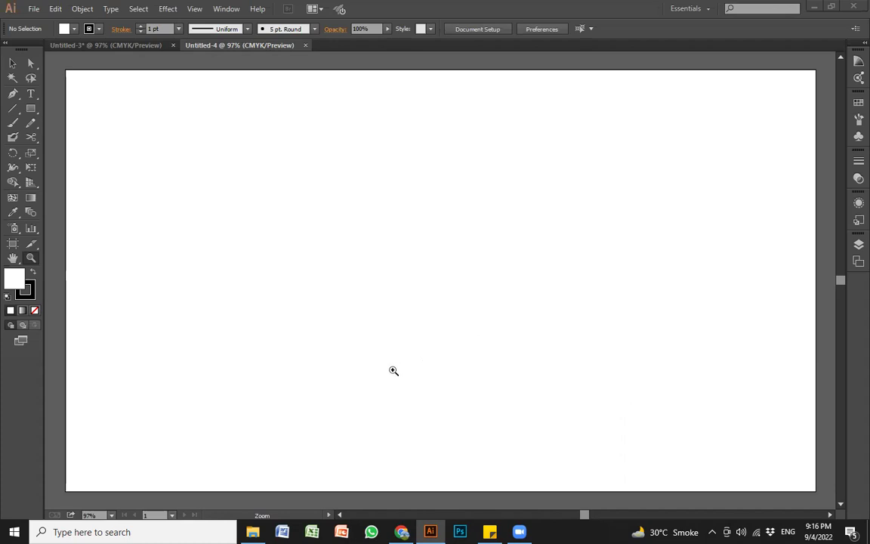
Step: Check the Wi-Fi network list, then switch from Illustrator to Chrome showing WhatsApp Web
{"action": "left_click", "coordinate": [757, 531]}
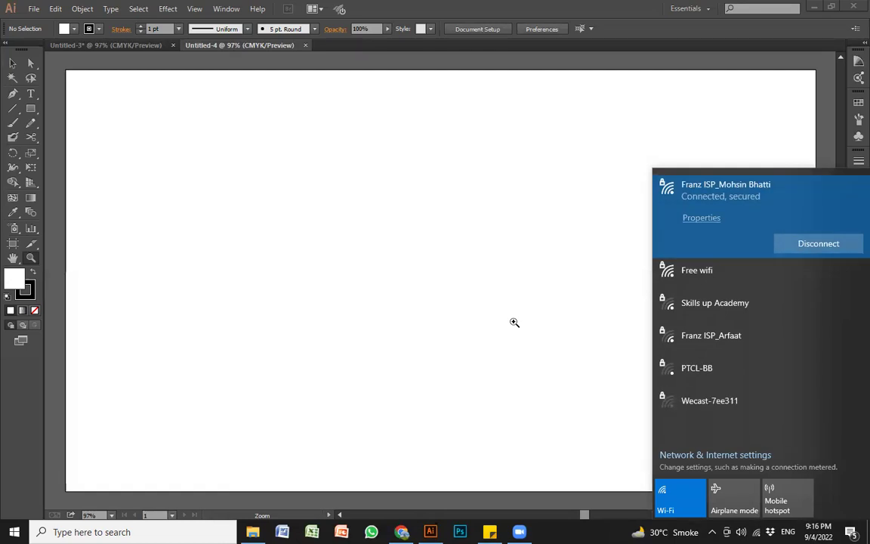
{"action": "left_click", "coordinate": [468, 45]}
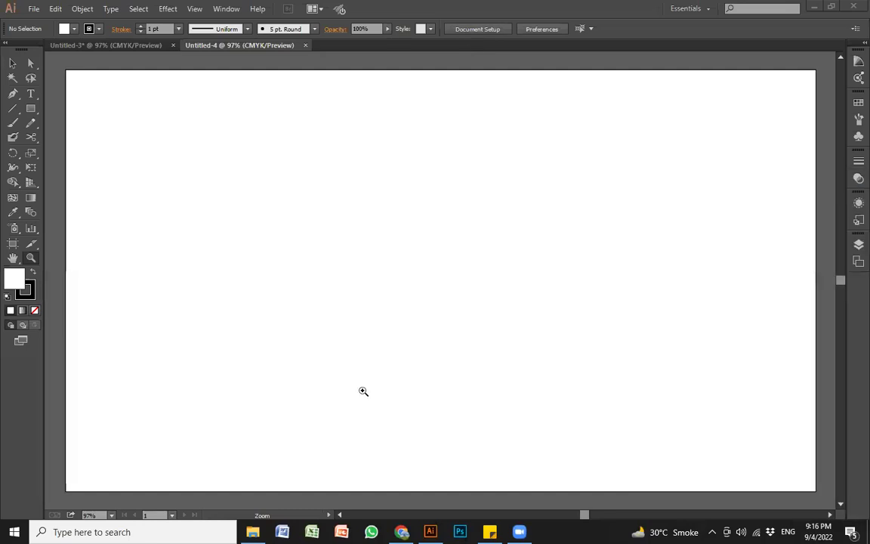
{"action": "key", "text": "alt+Tab"}
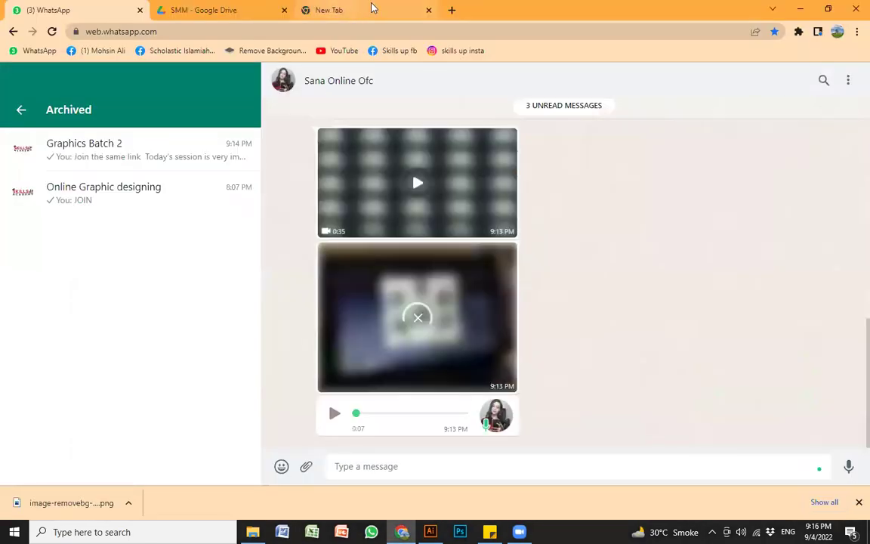
Step: Search Google in a new tab for 'facebook cover page size'
{"action": "left_click", "coordinate": [370, 9]}
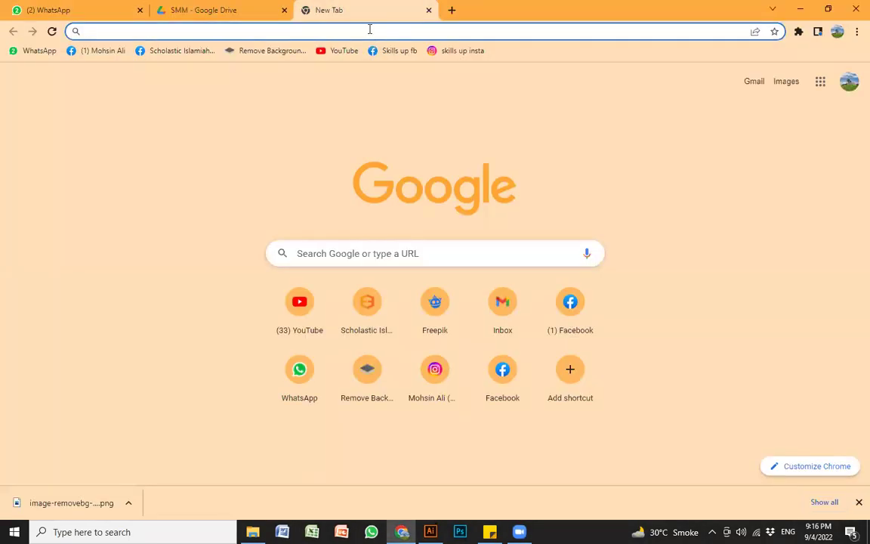
{"action": "type", "text": "facebook co ver"}
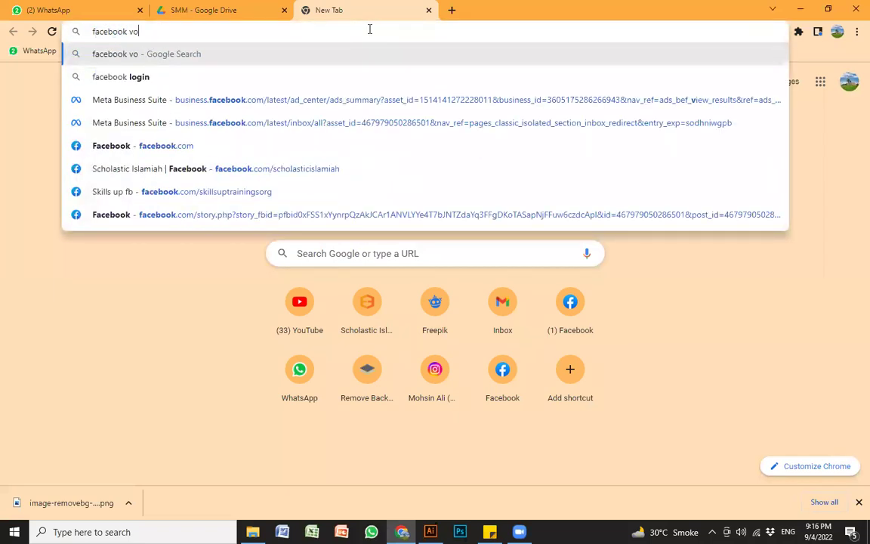
{"action": "key", "text": "BackSpace"}
{"action": "key", "text": "BackSpace"}
{"action": "key", "text": "BackSpace"}
{"action": "key", "text": "BackSpace"}
{"action": "type", "text": "ver page"}
{"action": "key", "text": "Return"}
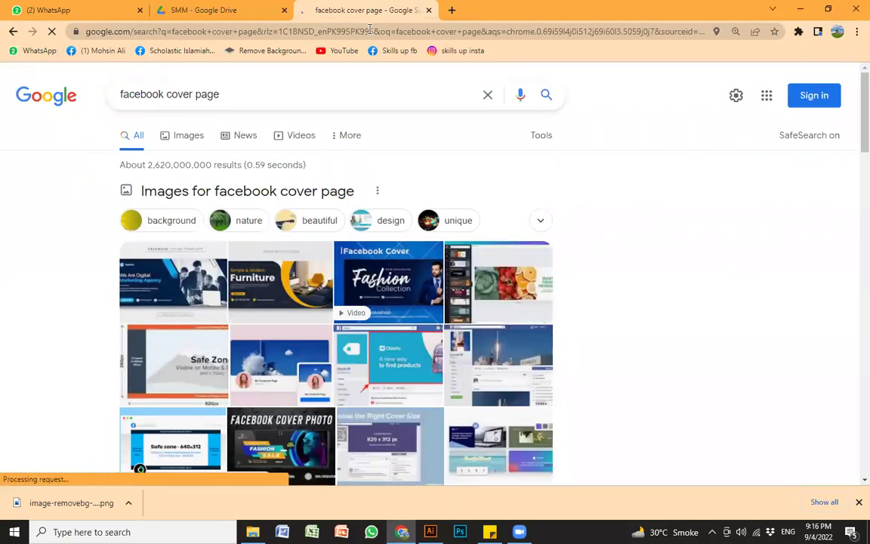
{"action": "left_click", "coordinate": [194, 137]}
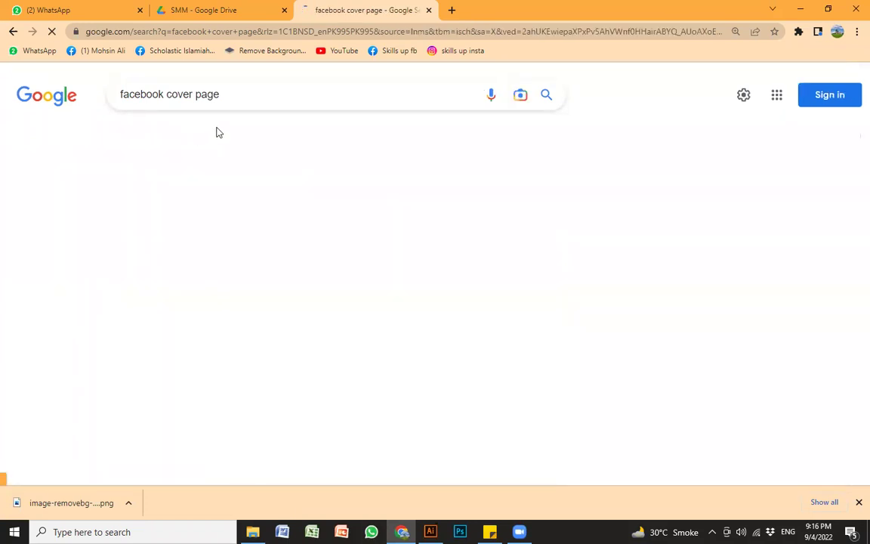
{"action": "left_click", "coordinate": [134, 137]}
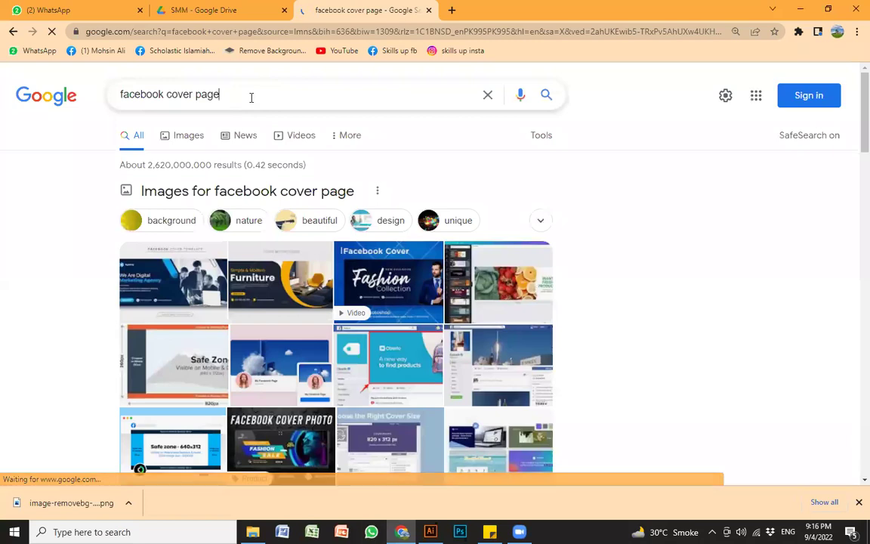
{"action": "left_click", "coordinate": [252, 99]}
{"action": "type", "text": "size"}
{"action": "key", "text": "Return"}
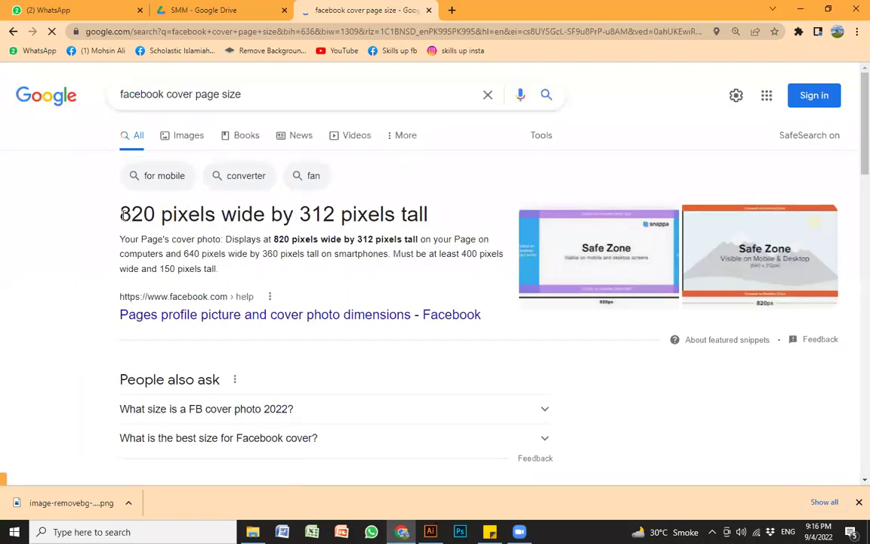
Step: Select the '820 pixels wide by 312 pixels tall' answer and go to the WhatsApp tab
{"action": "left_click_drag", "start_coordinate": [119, 215], "coordinate": [226, 215]}
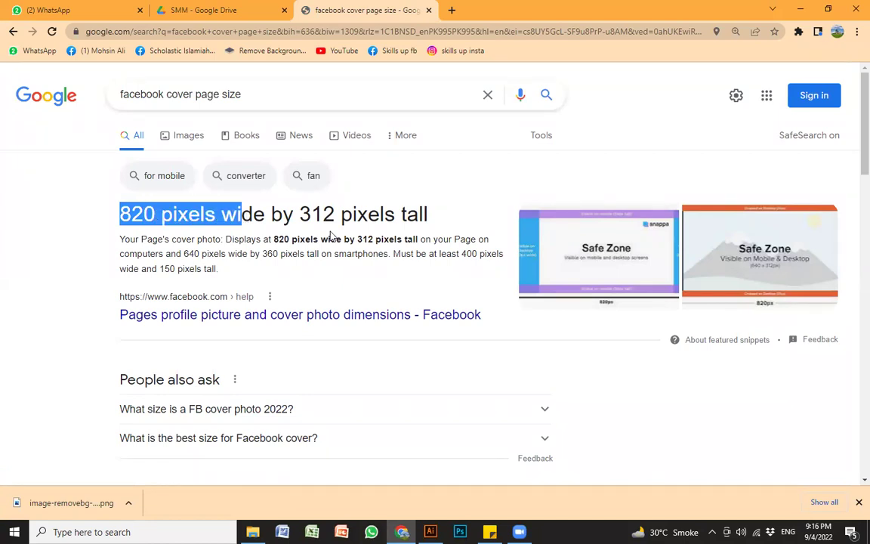
{"action": "left_click", "coordinate": [293, 214]}
{"action": "double_click", "coordinate": [295, 214]}
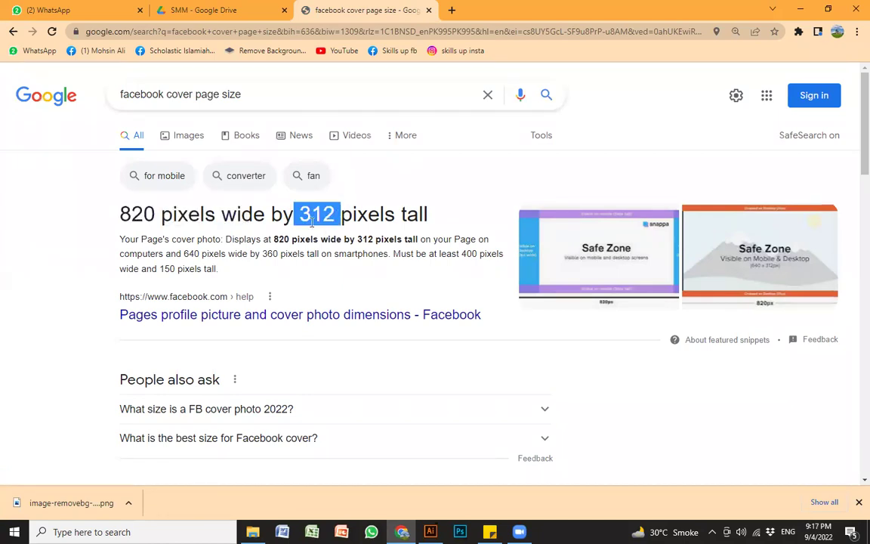
{"action": "left_click", "coordinate": [223, 211]}
{"action": "left_click_drag", "start_coordinate": [117, 214], "coordinate": [434, 222]}
{"action": "key", "text": "ctrl+c"}
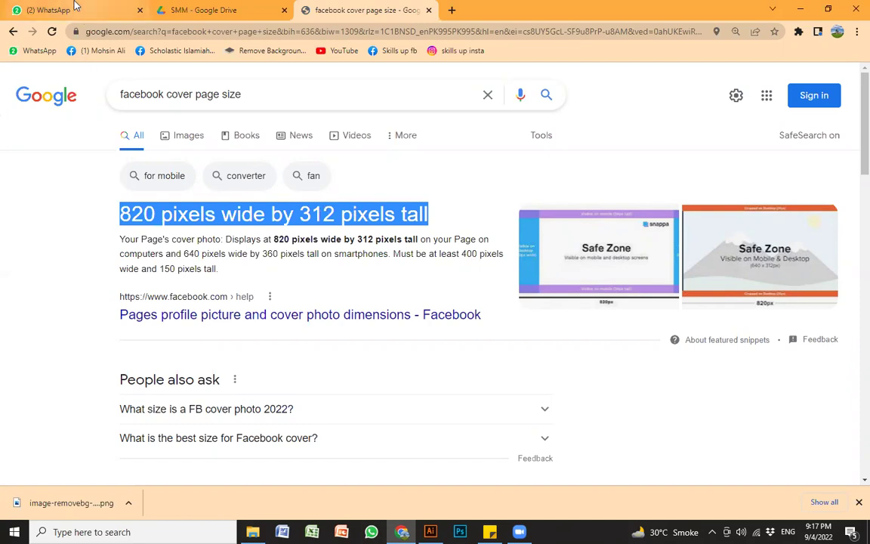
{"action": "left_click", "coordinate": [53, 9]}
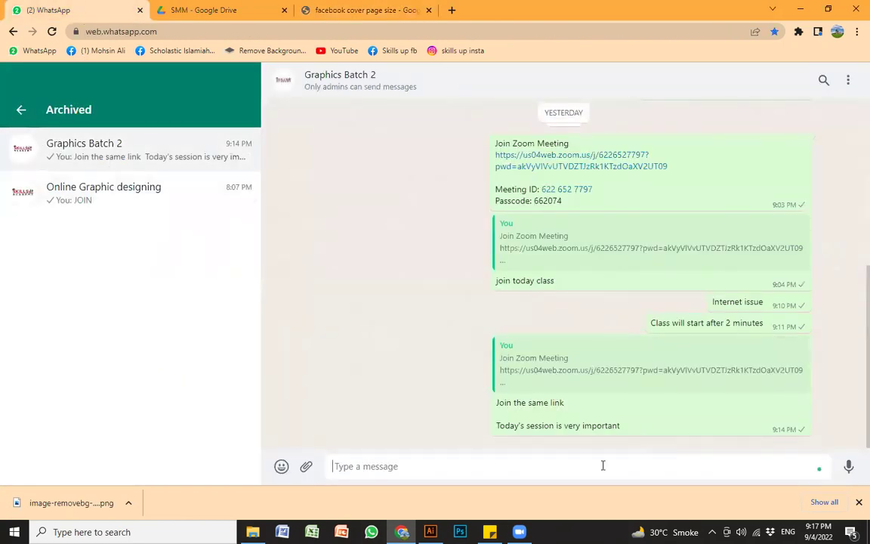
Step: Post '820 pixels wide by 312 pixels tall' to Graphics Batch 2, replying 'facebook cover page size'
{"action": "key", "text": "ctrl+v"}
{"action": "key", "text": "Return"}
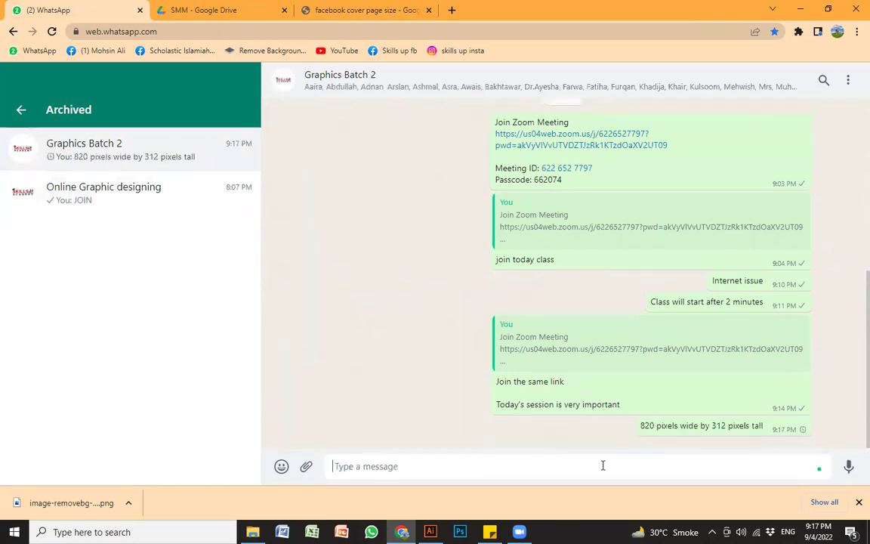
{"action": "double_click", "coordinate": [608, 426]}
{"action": "type", "text": "facebook cover page size"}
{"action": "key", "text": "Return"}
Step: Copy the Imaginated Facebook cover safe-zone image from Google Images results
{"action": "left_click", "coordinate": [368, 6]}
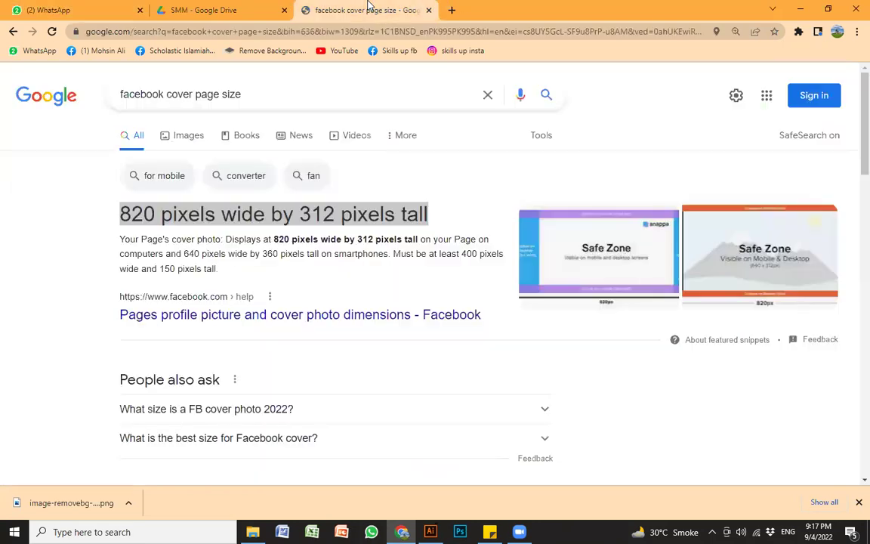
{"action": "left_click", "coordinate": [174, 135]}
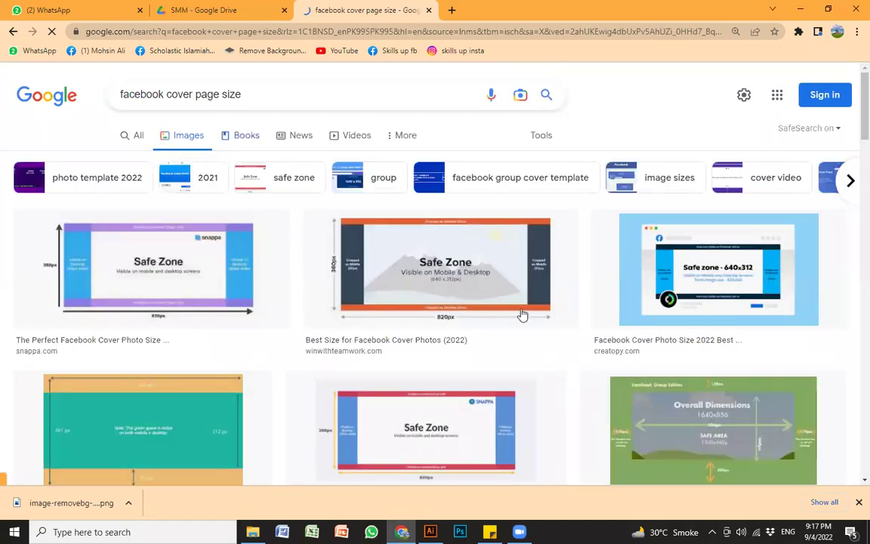
{"action": "left_click", "coordinate": [439, 267]}
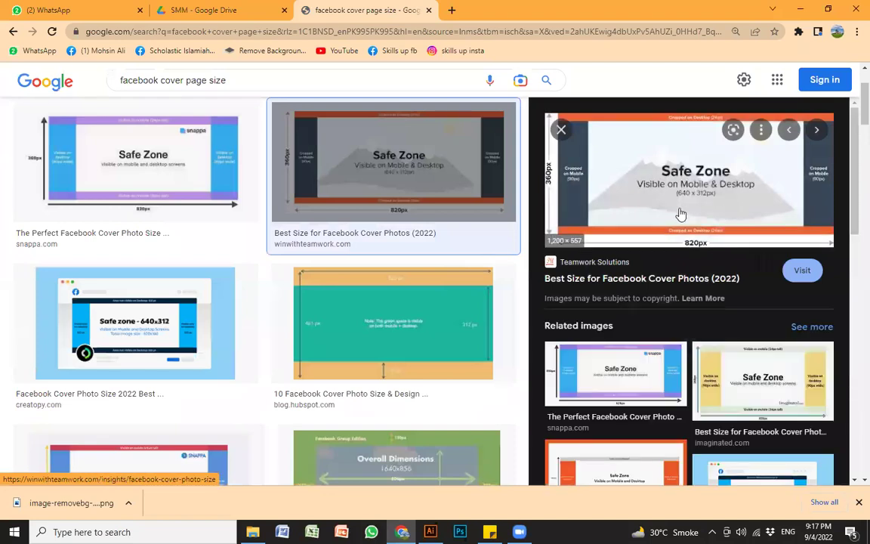
{"action": "left_click", "coordinate": [778, 381]}
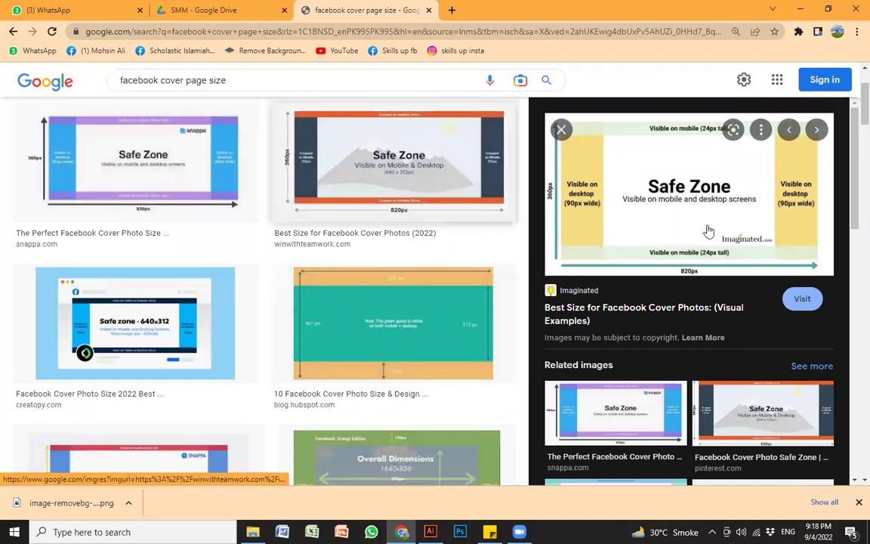
{"action": "right_click", "coordinate": [663, 183]}
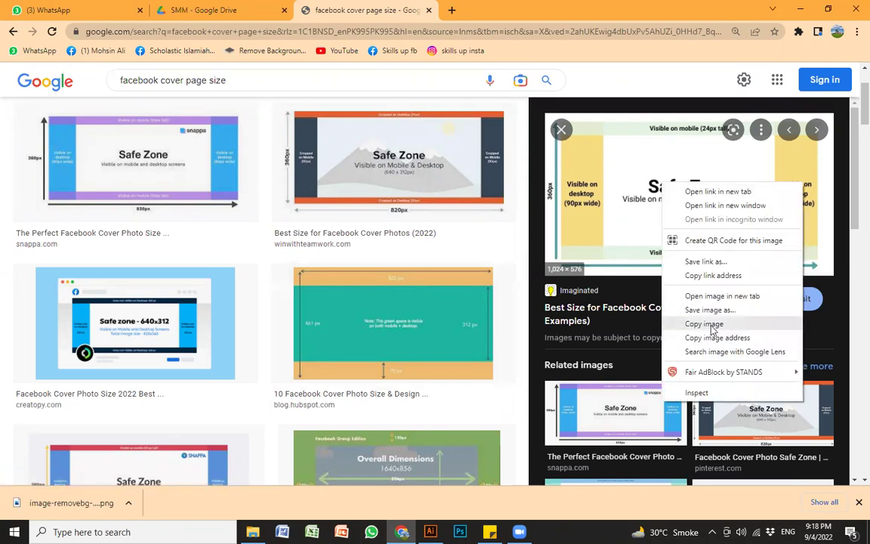
{"action": "left_click", "coordinate": [704, 327]}
Step: Paste the safe-zone image onto the Untitled-4 artboard and fit it in view
{"action": "left_click", "coordinate": [802, 11]}
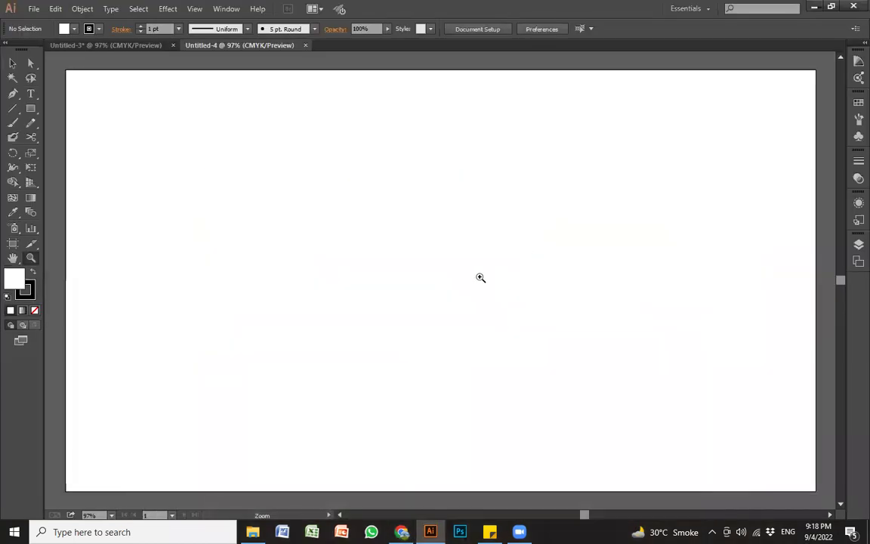
{"action": "key", "text": "ctrl+v"}
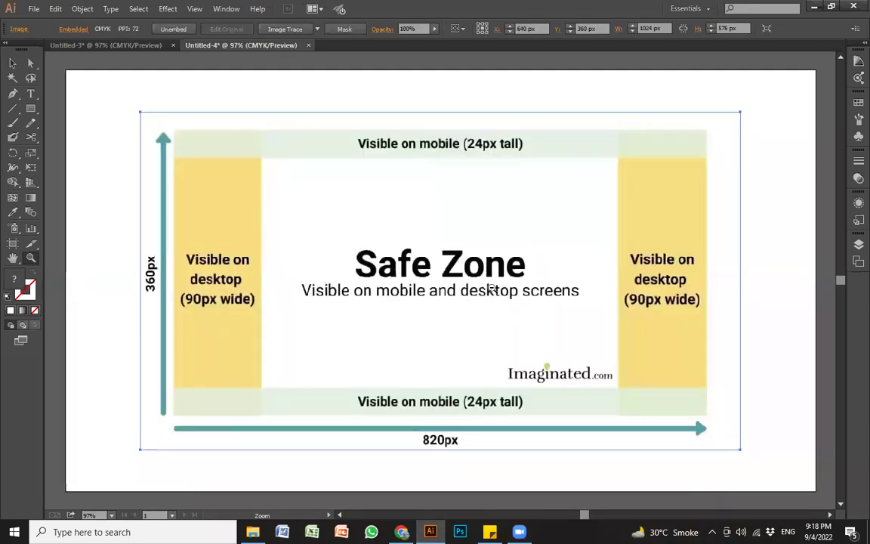
{"action": "left_click", "coordinate": [493, 291], "text": "alt"}
{"action": "left_click", "coordinate": [493, 292], "text": "alt"}
{"action": "left_click", "coordinate": [492, 292], "text": "alt"}
{"action": "left_click_drag", "start_coordinate": [454, 287], "coordinate": [591, 314]}
{"action": "key", "text": "v"}
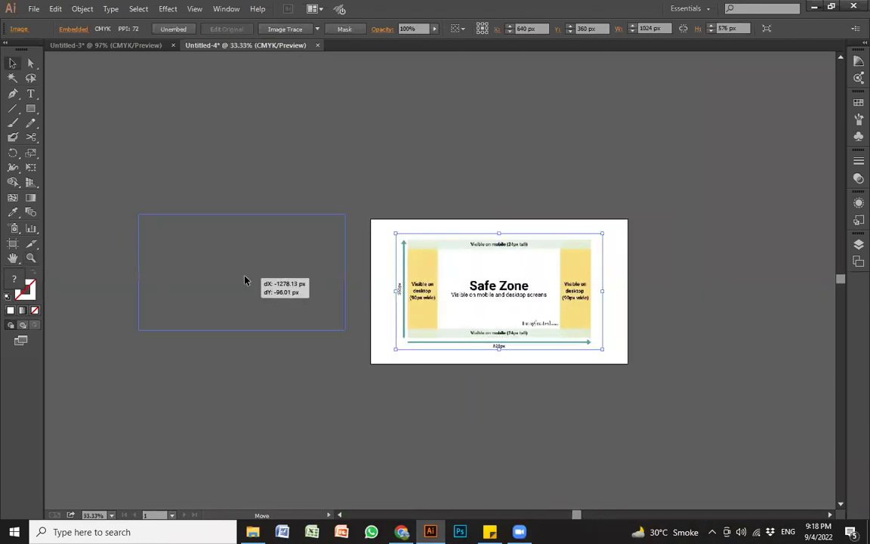
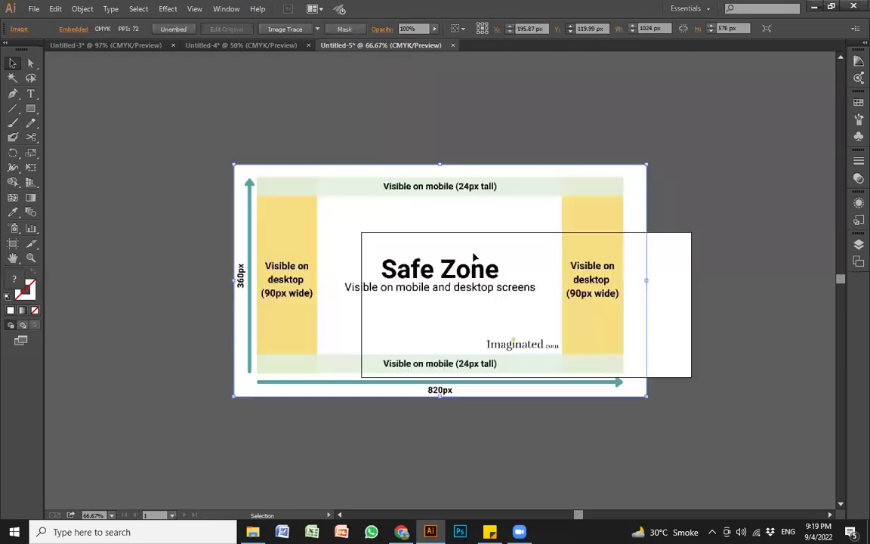
Step: Shrink the pasted Safe Zone image to about 821 × 435 px and place it just above the artboard
{"action": "left_click_drag", "start_coordinate": [449, 321], "coordinate": [306, 263]}
{"action": "left_click_drag", "start_coordinate": [390, 142], "coordinate": [357, 87]}
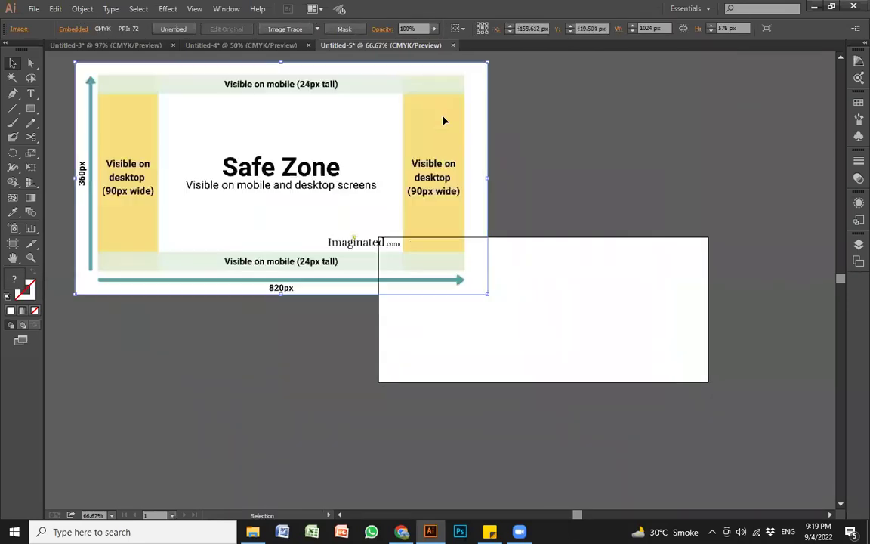
{"action": "left_click_drag", "start_coordinate": [487, 65], "coordinate": [446, 91]}
{"action": "left_click_drag", "start_coordinate": [334, 164], "coordinate": [301, 156]}
{"action": "left_click_drag", "start_coordinate": [319, 194], "coordinate": [288, 168]}
{"action": "left_click_drag", "start_coordinate": [513, 320], "coordinate": [426, 340]}
{"action": "left_click_drag", "start_coordinate": [259, 246], "coordinate": [468, 261]}
Step: Draw a 90 px-wide rectangle and move it to the artboard's lower-left corner
{"action": "key", "text": "m"}
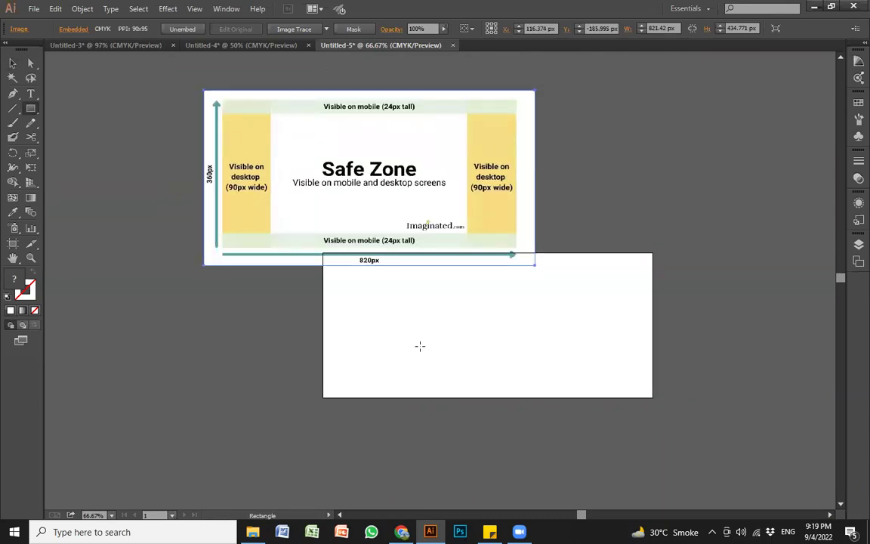
{"action": "left_click", "coordinate": [420, 346]}
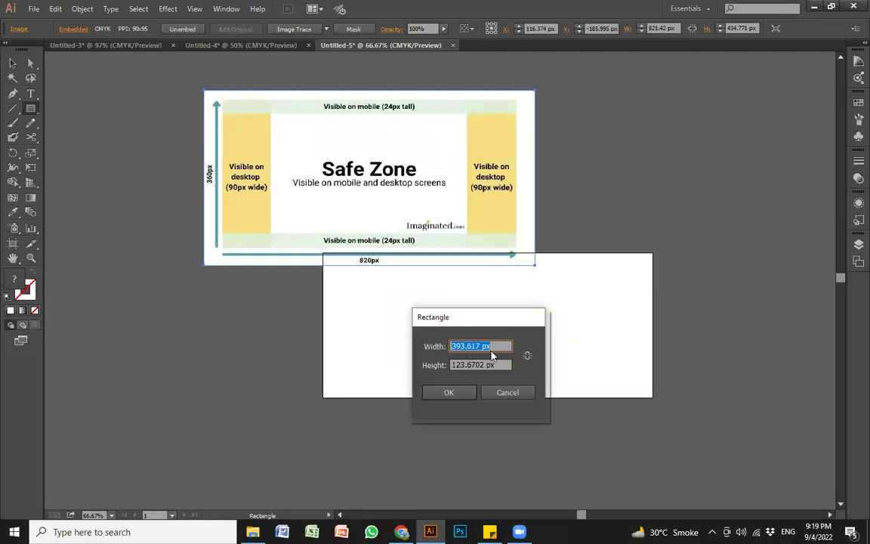
{"action": "type", "text": "90"}
{"action": "key", "text": "Return"}
{"action": "key", "text": "v"}
{"action": "left_click_drag", "start_coordinate": [450, 367], "coordinate": [352, 380]}
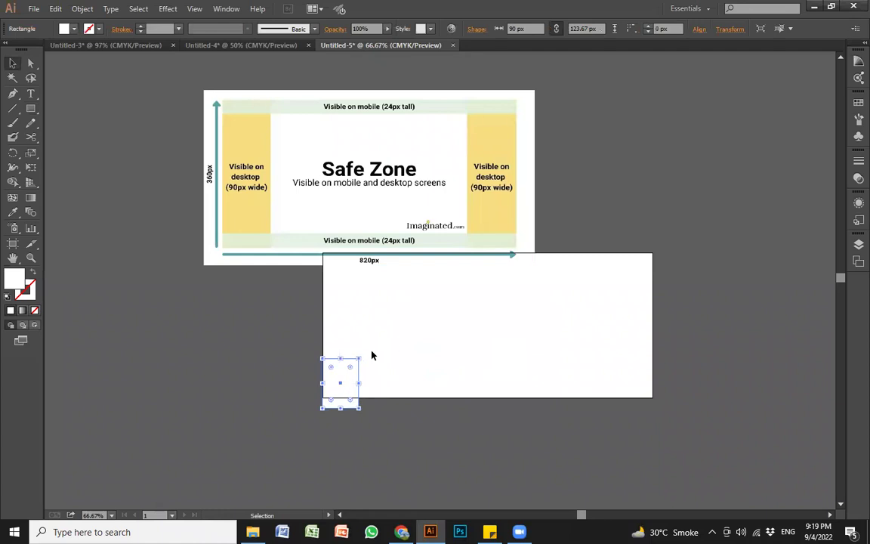
Step: Fill the rectangle cyan and place a copy at the artboard's right edge
{"action": "left_click", "coordinate": [66, 29]}
{"action": "left_click", "coordinate": [74, 54]}
{"action": "left_click", "coordinate": [275, 451]}
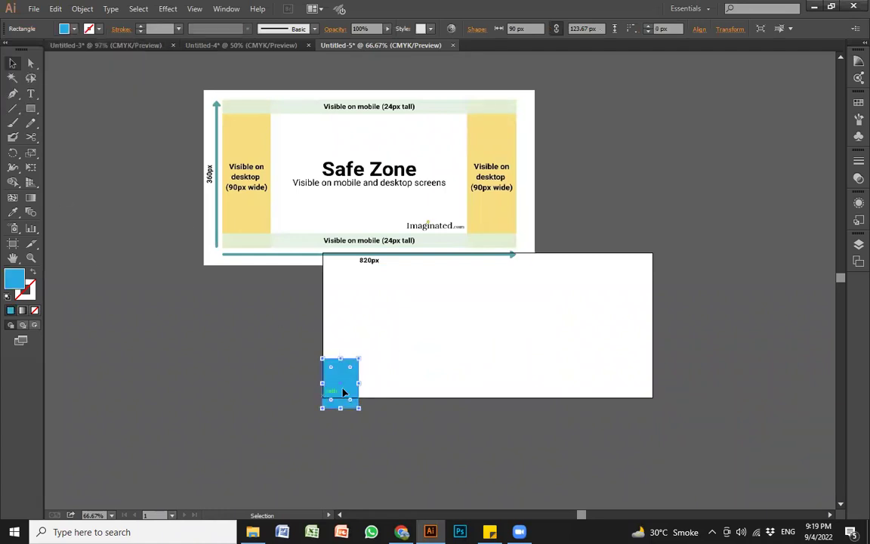
{"action": "left_click_drag", "start_coordinate": [350, 390], "coordinate": [647, 401]}
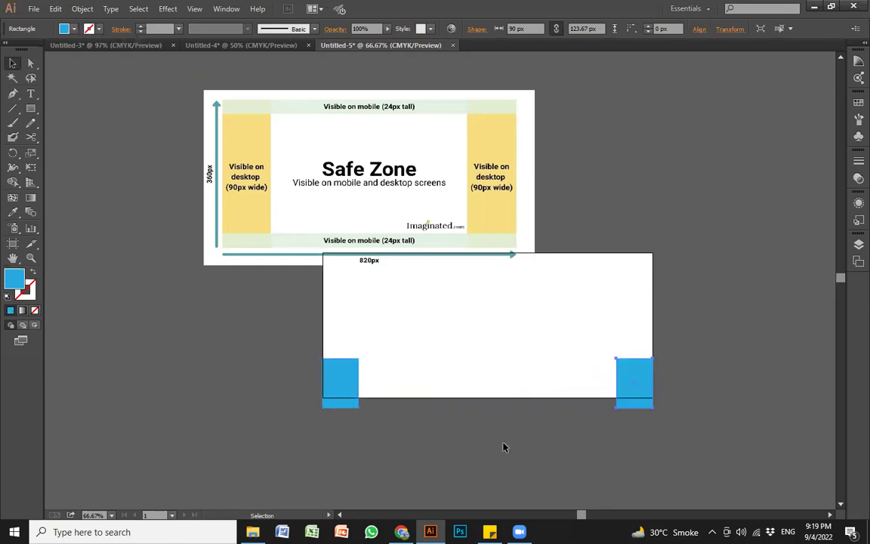
{"action": "left_click", "coordinate": [503, 446]}
Step: Move the Safe Zone image aside and stretch both cyan strips to the artboard's full height
{"action": "left_click_drag", "start_coordinate": [245, 120], "coordinate": [14, 73]}
{"action": "left_click_drag", "start_coordinate": [278, 319], "coordinate": [713, 401]}
{"action": "left_click_drag", "start_coordinate": [485, 359], "coordinate": [501, 253]}
{"action": "left_click", "coordinate": [456, 309]}
{"action": "left_click_drag", "start_coordinate": [710, 391], "coordinate": [491, 397]}
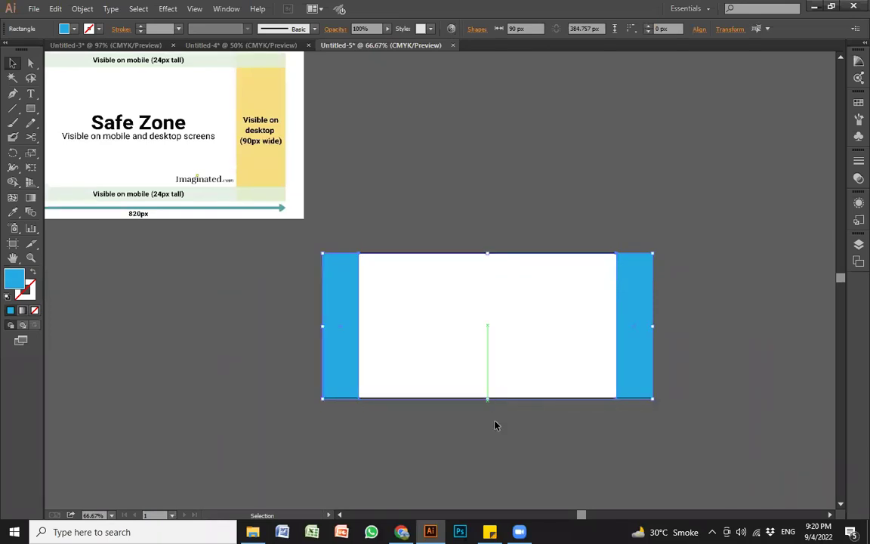
Step: Zoom in on the reference image's 24 px mobile band, then return to the artboard
{"action": "left_click", "coordinate": [257, 347]}
{"action": "key", "text": "ctrl+space"}
{"action": "left_click_drag", "start_coordinate": [83, 207], "coordinate": [250, 260]}
{"action": "left_click_drag", "start_coordinate": [362, 355], "coordinate": [378, 399]}
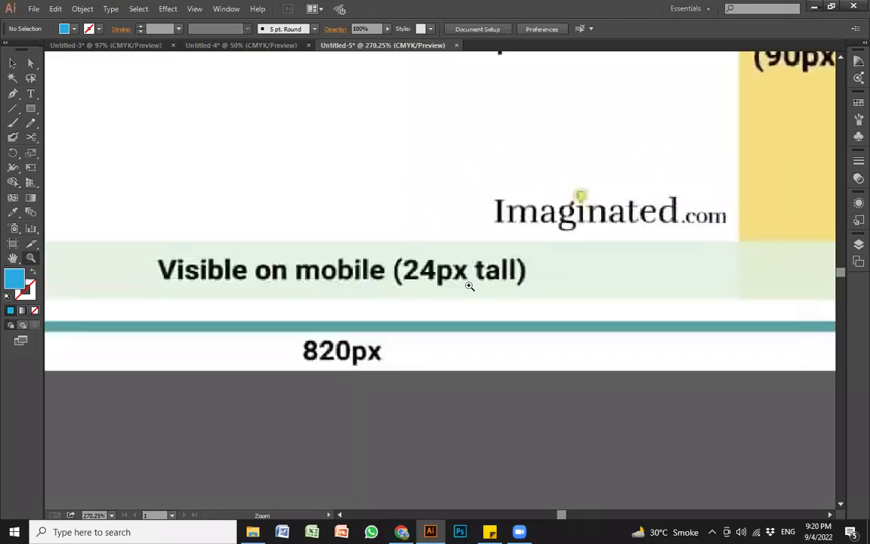
{"action": "left_click", "coordinate": [425, 273], "text": "alt"}
{"action": "left_click", "coordinate": [426, 274], "text": "alt"}
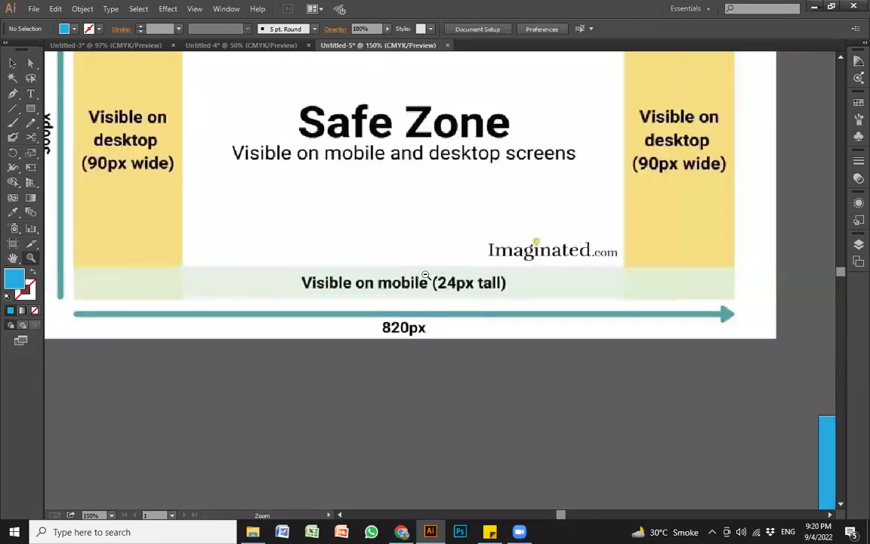
{"action": "left_click", "coordinate": [425, 273], "text": "alt"}
{"action": "left_click", "coordinate": [425, 273], "text": "alt"}
{"action": "left_click_drag", "start_coordinate": [566, 328], "coordinate": [795, 371]}
{"action": "left_click_drag", "start_coordinate": [706, 385], "coordinate": [704, 277]}
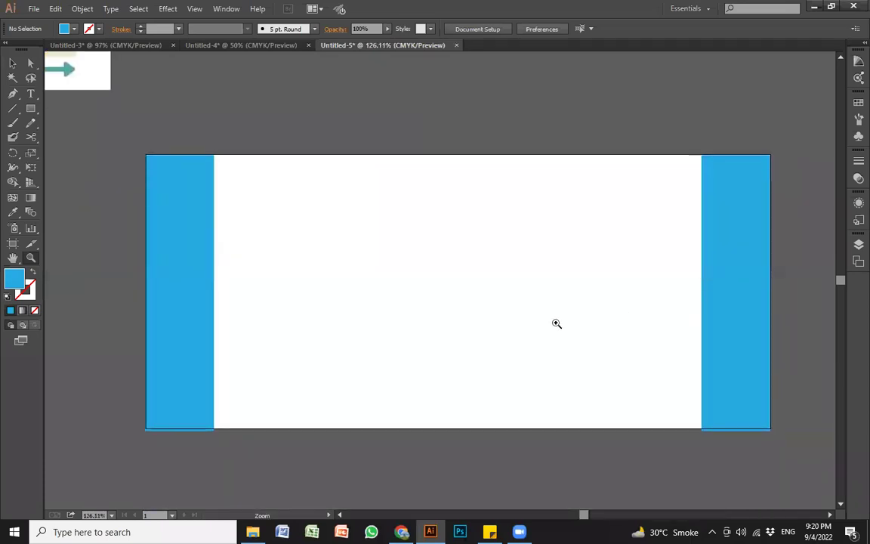
Step: Draw a 90 × 24 px cyan band and place it along the artboard's top edge
{"action": "key", "text": "m"}
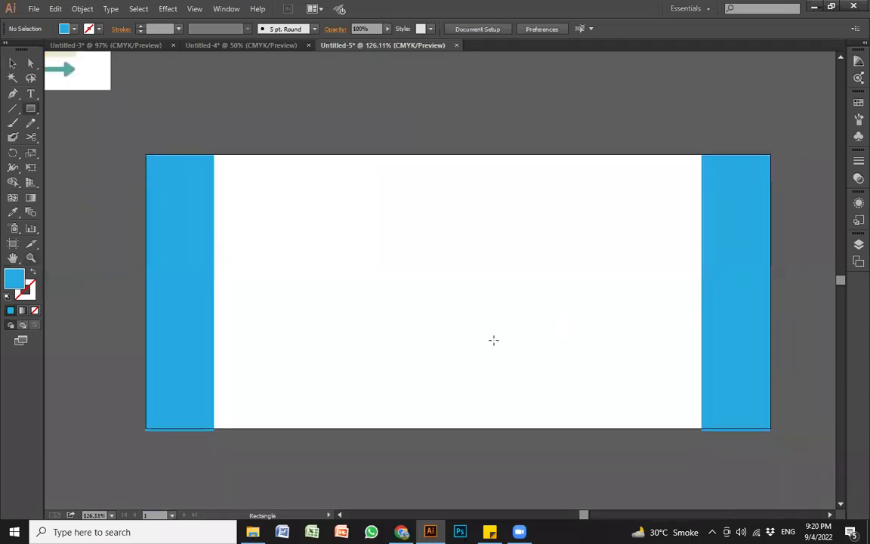
{"action": "left_click", "coordinate": [435, 289]}
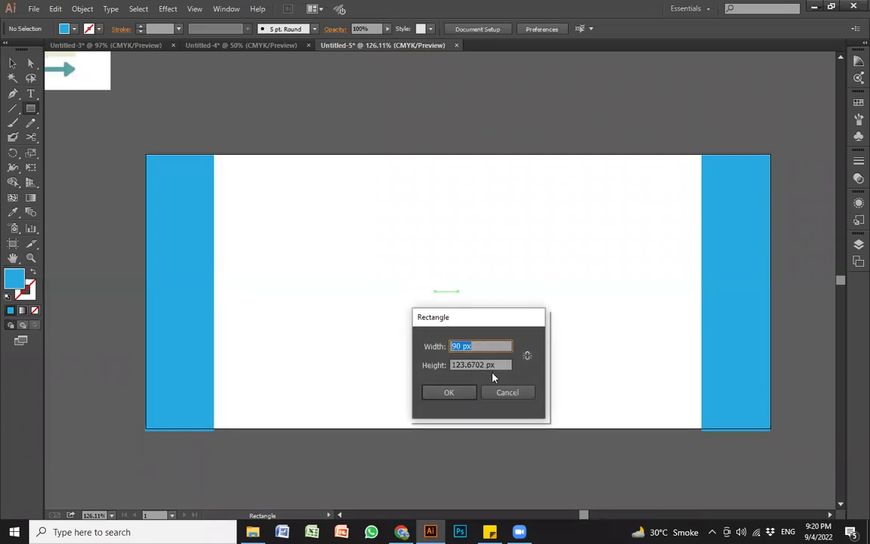
{"action": "key", "text": "Tab"}
{"action": "type", "text": "24"}
{"action": "left_click", "coordinate": [448, 392]}
{"action": "key", "text": "v"}
{"action": "left_click_drag", "start_coordinate": [487, 303], "coordinate": [770, 173]}
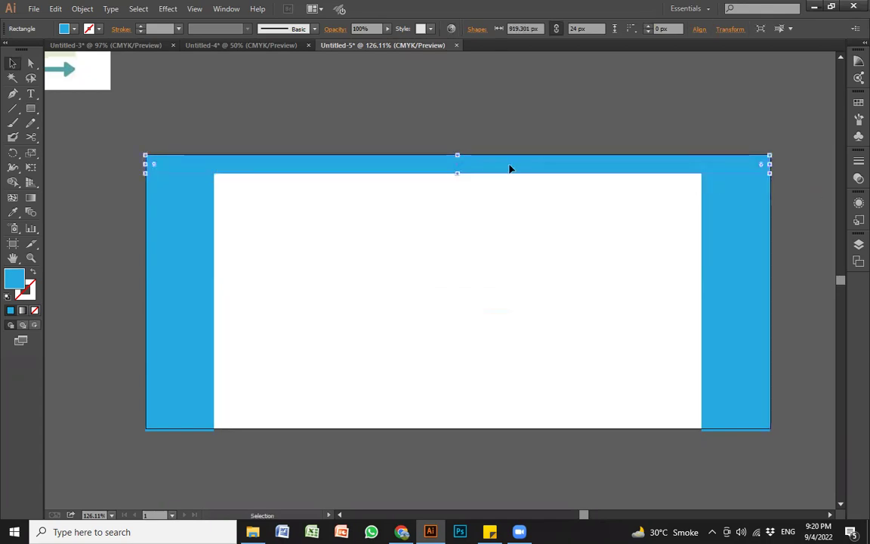
Step: Copy the top band straight down to the artboard's bottom edge
{"action": "left_click_drag", "start_coordinate": [499, 173], "coordinate": [491, 432]}
{"action": "left_click", "coordinate": [398, 111]}
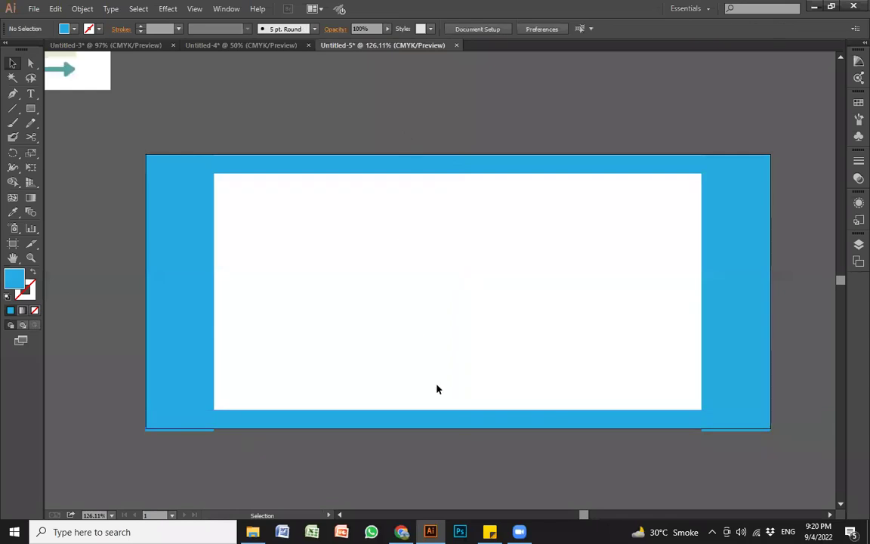
{"action": "key", "text": "ctrl+minus"}
{"action": "left_click_drag", "start_coordinate": [445, 332], "coordinate": [509, 379]}
{"action": "key", "text": "ctrl+minus"}
{"action": "left_click_drag", "start_coordinate": [453, 316], "coordinate": [503, 399]}
{"action": "left_click_drag", "start_coordinate": [483, 375], "coordinate": [486, 362]}
{"action": "key", "text": "v"}
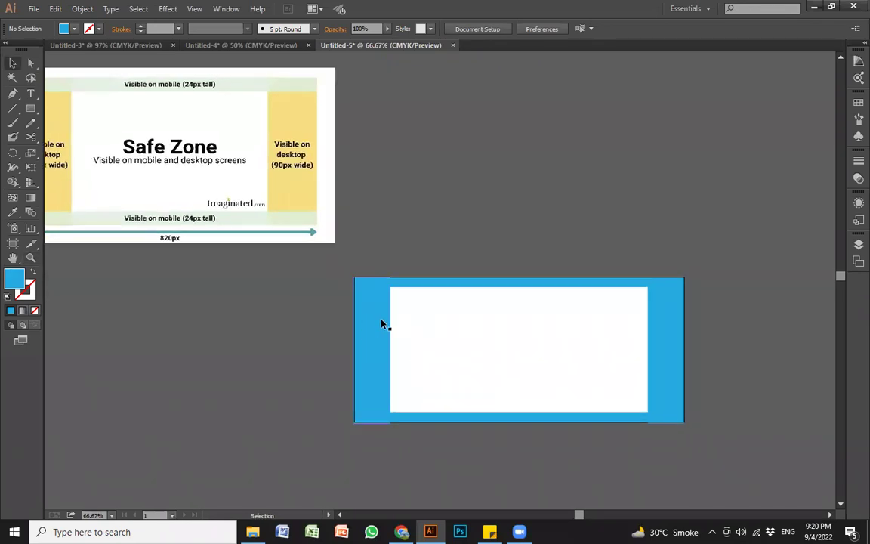
{"action": "left_click", "coordinate": [381, 334]}
{"action": "left_click", "coordinate": [505, 331]}
{"action": "key", "text": "shift+o"}
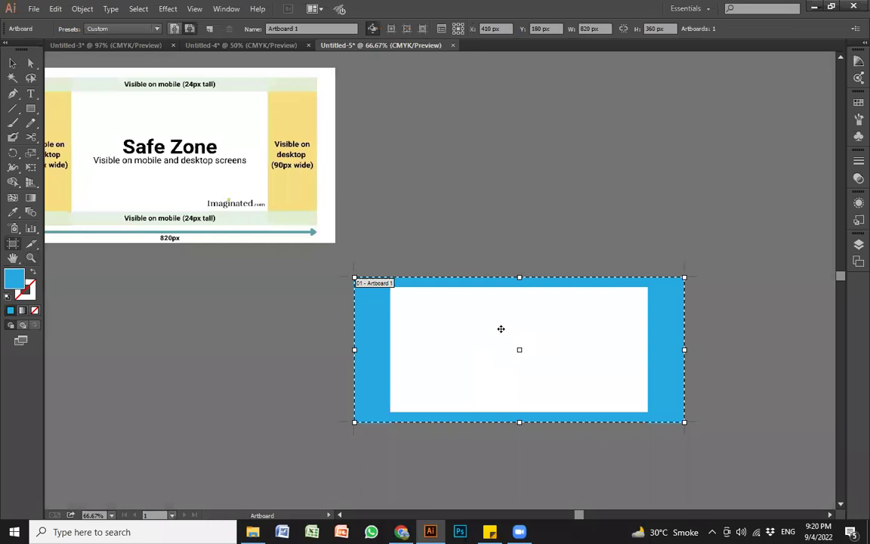
{"action": "key", "text": "v"}
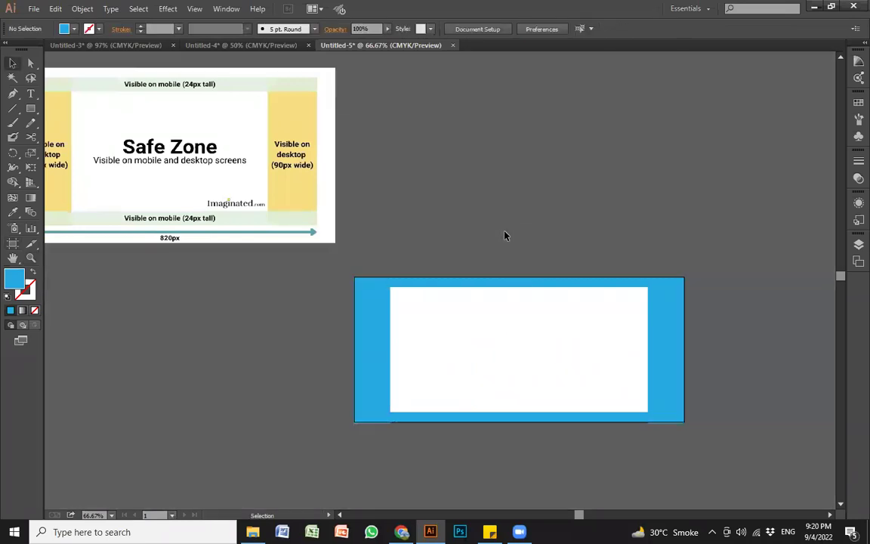
{"action": "left_click", "coordinate": [370, 353]}
{"action": "left_click", "coordinate": [664, 368]}
{"action": "left_click", "coordinate": [443, 328]}
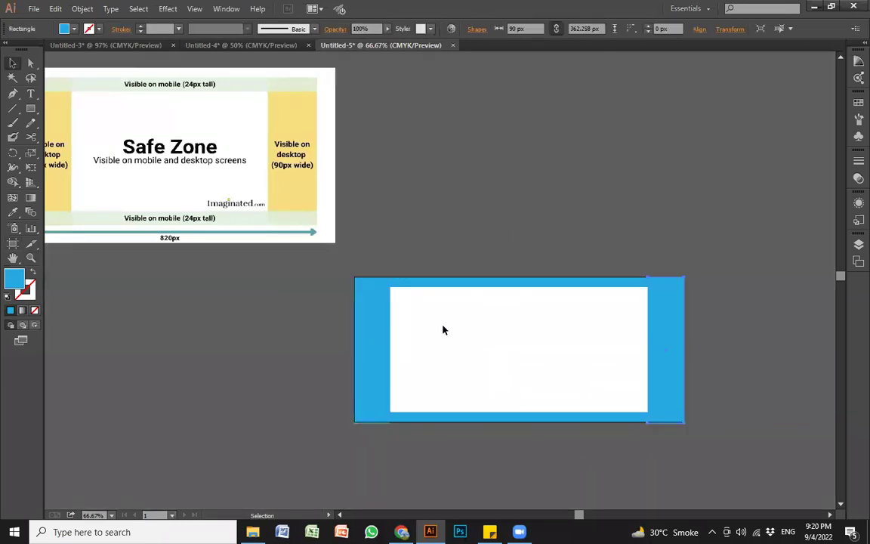
{"action": "left_click_drag", "start_coordinate": [328, 245], "coordinate": [722, 461]}
{"action": "left_click_drag", "start_coordinate": [534, 398], "coordinate": [555, 419]}
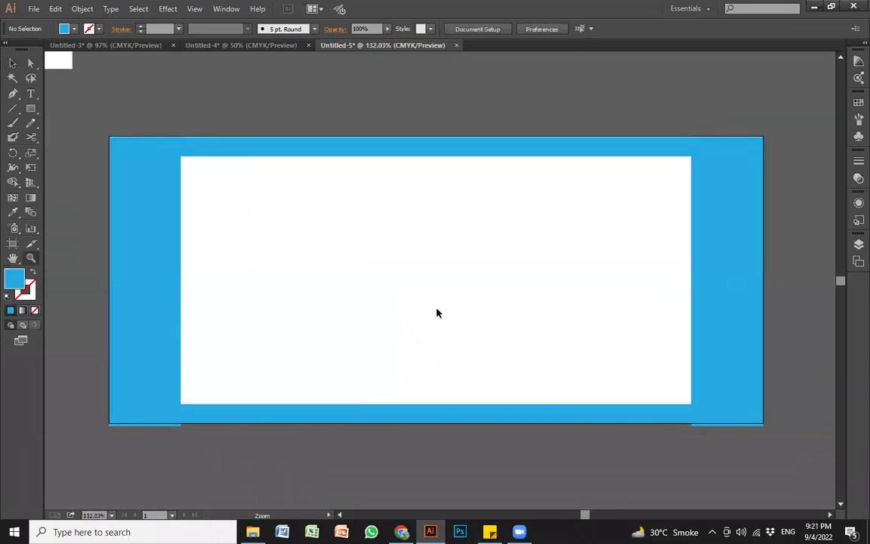
{"action": "left_click_drag", "start_coordinate": [368, 279], "coordinate": [386, 278]}
{"action": "left_click", "coordinate": [178, 190]}
{"action": "left_click", "coordinate": [329, 147]}
{"action": "left_click", "coordinate": [748, 306]}
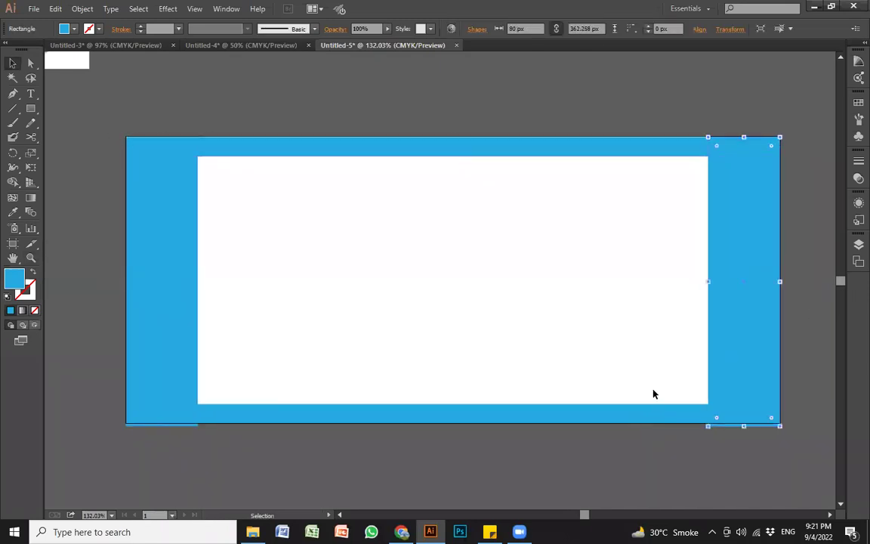
{"action": "left_click", "coordinate": [608, 411]}
{"action": "left_click", "coordinate": [179, 360]}
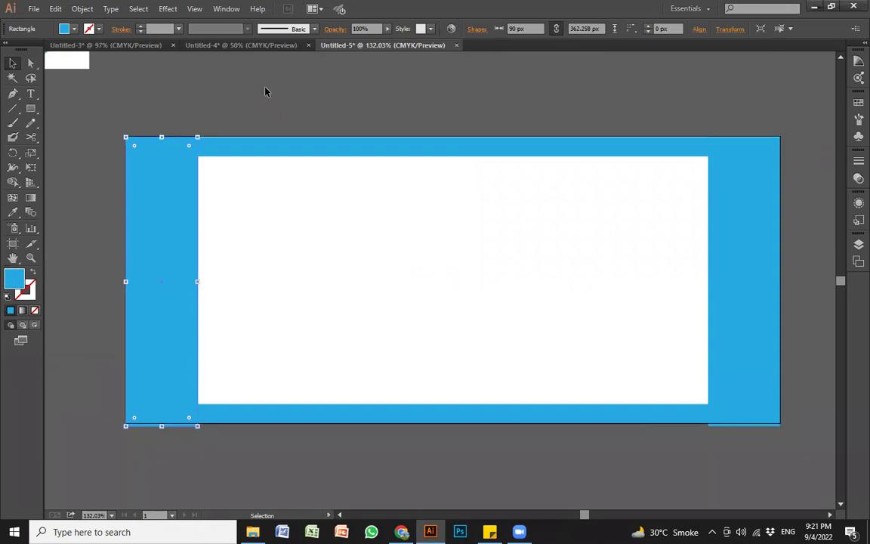
Step: Show rulers and place four guides along the inner edges of the cyan strips
{"action": "left_click", "coordinate": [96, 138]}
{"action": "key", "text": "ctrl+r"}
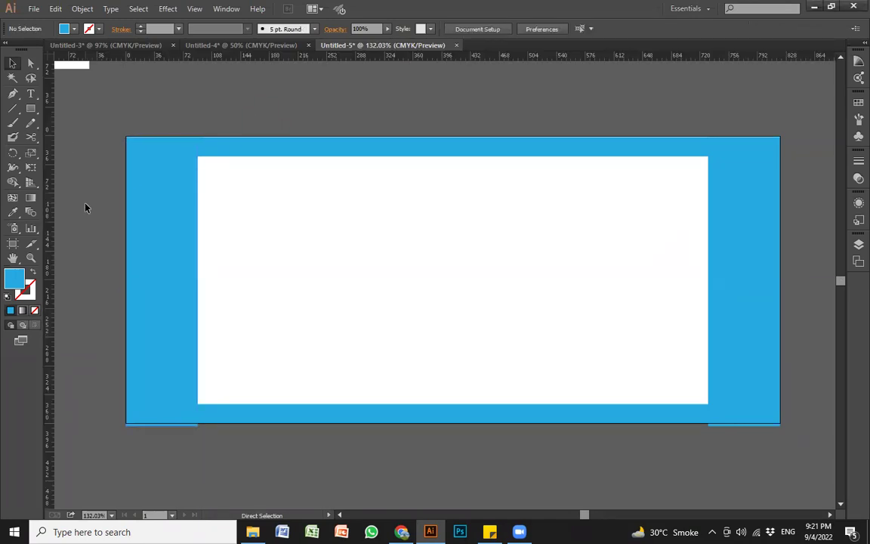
{"action": "left_click_drag", "start_coordinate": [47, 211], "coordinate": [199, 226]}
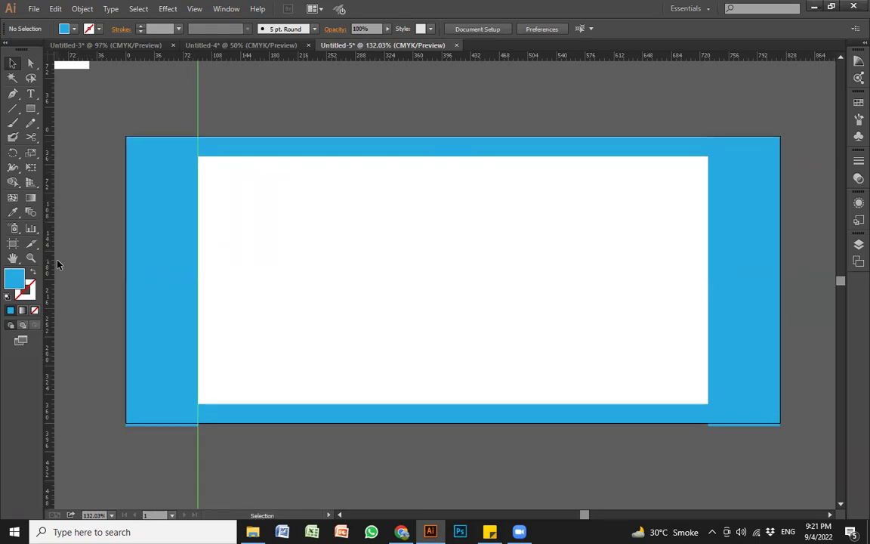
{"action": "left_click_drag", "start_coordinate": [49, 265], "coordinate": [707, 284]}
{"action": "left_click_drag", "start_coordinate": [374, 57], "coordinate": [379, 157]}
{"action": "left_click_drag", "start_coordinate": [408, 58], "coordinate": [388, 404]}
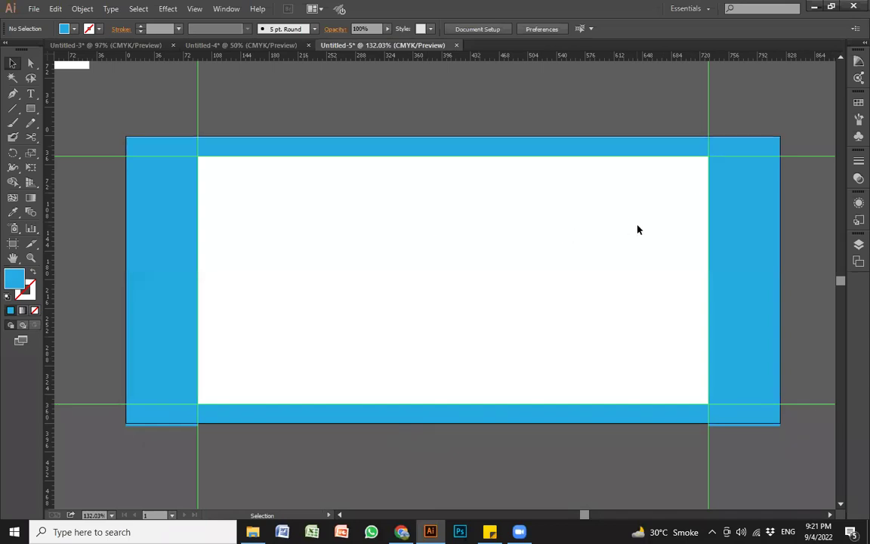
Step: Marquee-select all the cyan strips
{"action": "key", "text": "a"}
{"action": "key", "text": "v"}
{"action": "left_click_drag", "start_coordinate": [76, 120], "coordinate": [821, 486]}
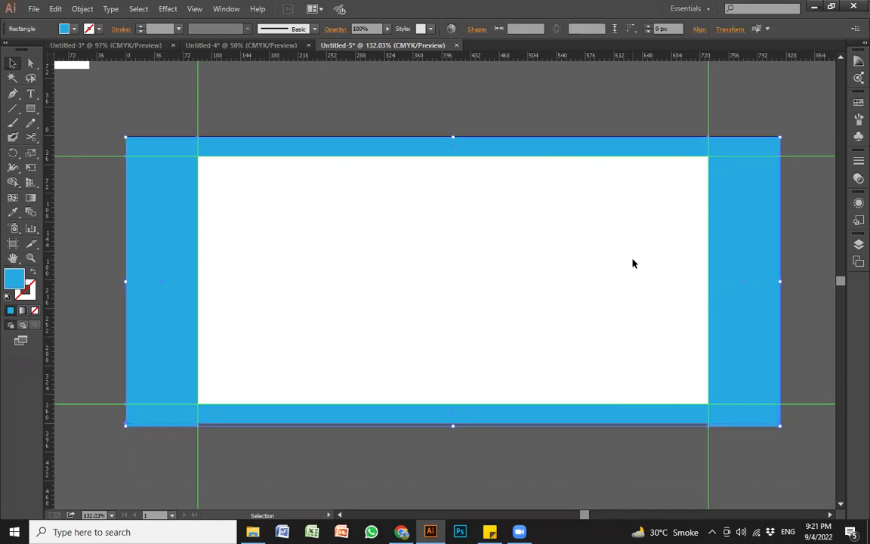
Step: Delete all the cyan strips, leaving the white artboard with its four guides
{"action": "key", "text": "Delete"}
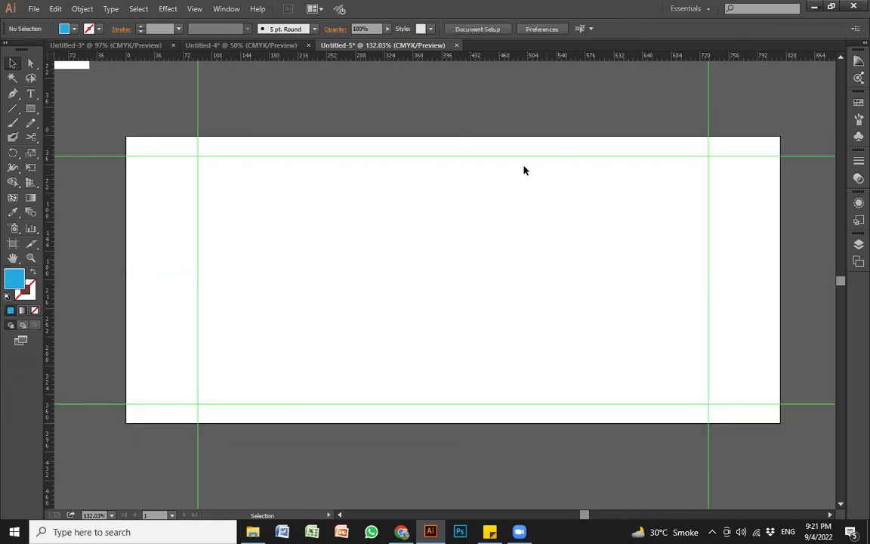
{"action": "left_click_drag", "start_coordinate": [150, 131], "coordinate": [798, 443]}
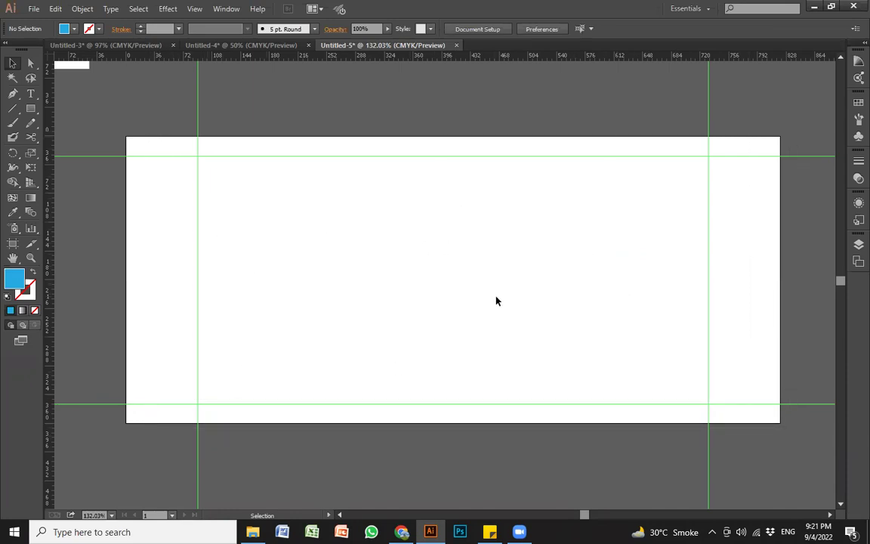
{"action": "left_click", "coordinate": [408, 256], "text": "ctrl+alt"}
{"action": "left_click", "coordinate": [408, 256], "text": "ctrl+alt"}
{"action": "left_click_drag", "start_coordinate": [469, 280], "coordinate": [426, 253]}
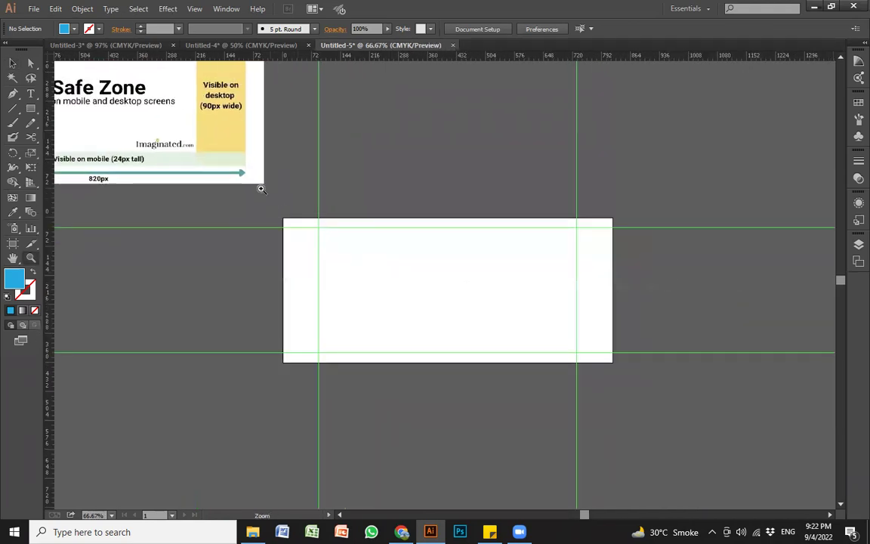
{"action": "left_click", "coordinate": [448, 277], "text": "ctrl+alt"}
{"action": "left_click_drag", "start_coordinate": [425, 299], "coordinate": [449, 340]}
Step: Nudge the Safe Zone image right, zoom onto the artboard, and open the File menu
{"action": "left_click_drag", "start_coordinate": [270, 213], "coordinate": [312, 188]}
{"action": "left_click", "coordinate": [459, 324]}
{"action": "key", "text": "ctrl+space"}
{"action": "left_click_drag", "start_coordinate": [308, 247], "coordinate": [691, 464]}
{"action": "left_click_drag", "start_coordinate": [466, 334], "coordinate": [509, 367]}
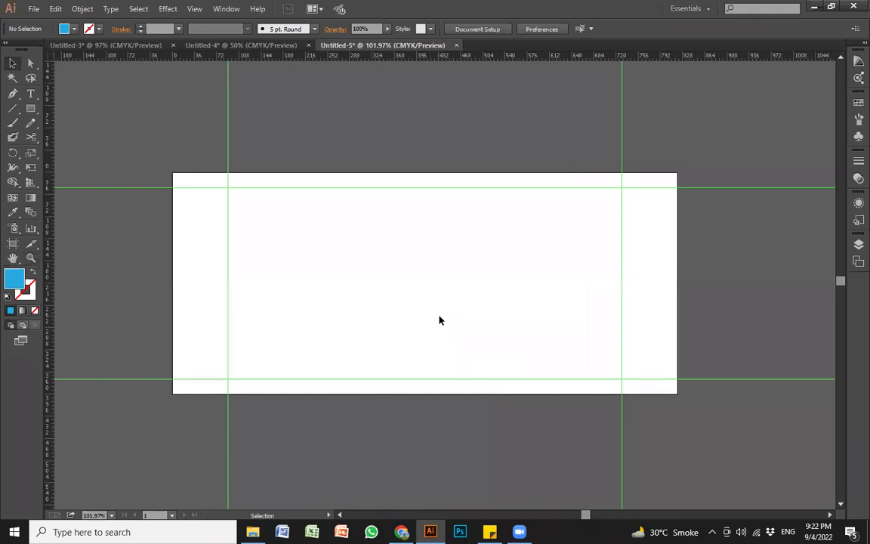
{"action": "left_click", "coordinate": [34, 9]}
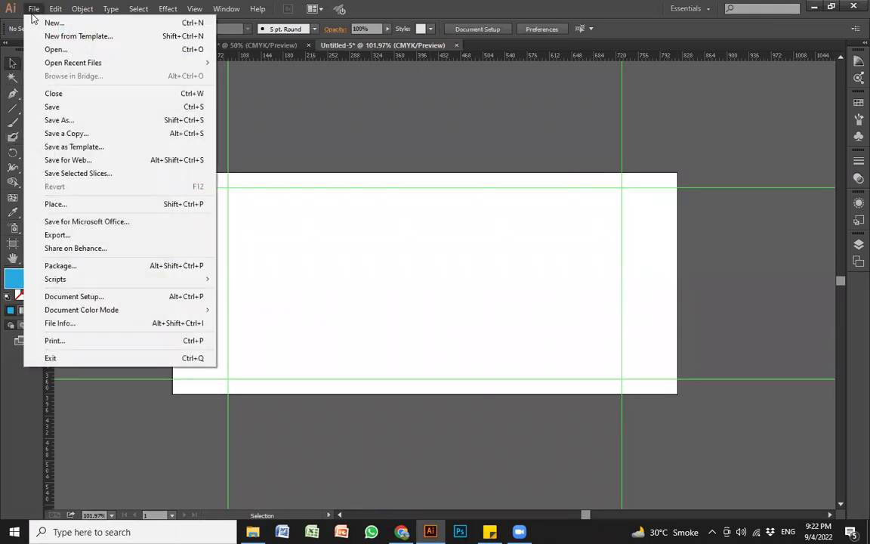
Step: Save for Web as JPEG Maximum, fit the preview, and save Untitled-5.jpg to Connect HRMS
{"action": "left_click", "coordinate": [110, 162]}
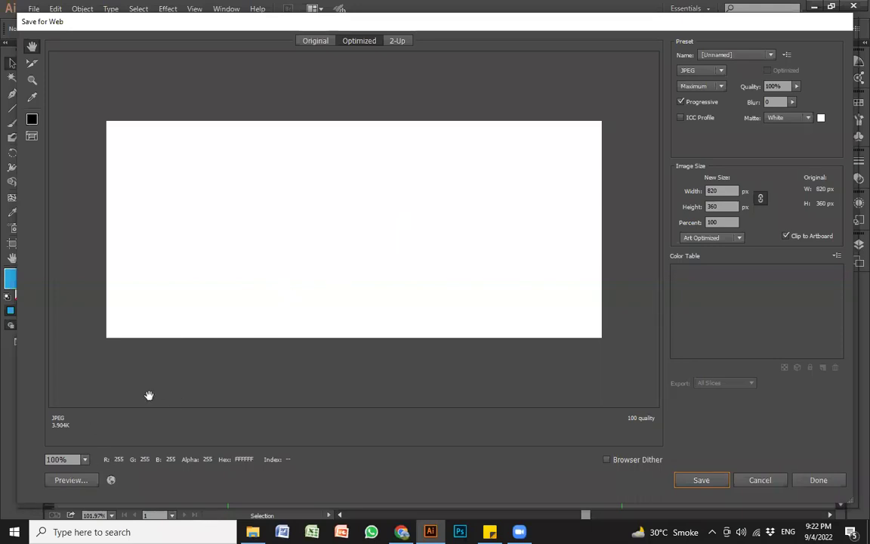
{"action": "left_click", "coordinate": [87, 460]}
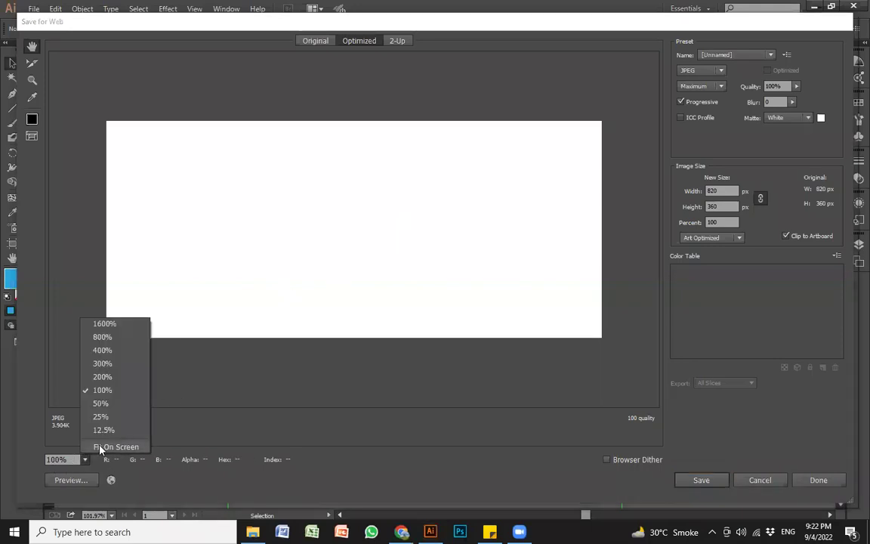
{"action": "left_click", "coordinate": [114, 447]}
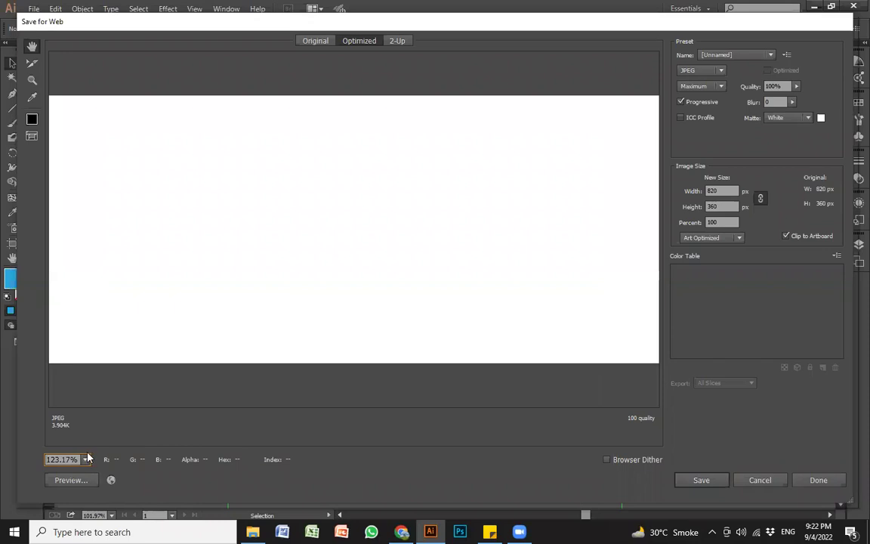
{"action": "left_click", "coordinate": [85, 460]}
{"action": "left_click", "coordinate": [101, 449]}
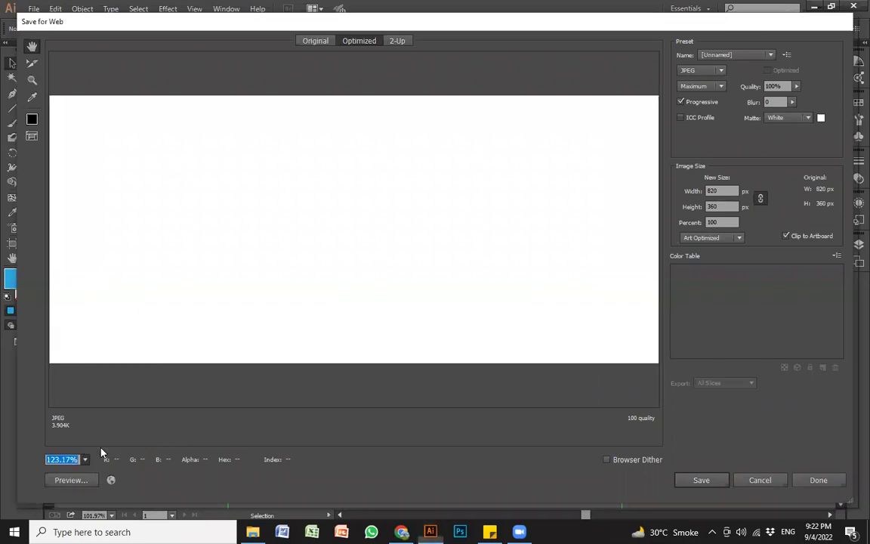
{"action": "left_click", "coordinate": [720, 70]}
{"action": "left_click", "coordinate": [697, 98]}
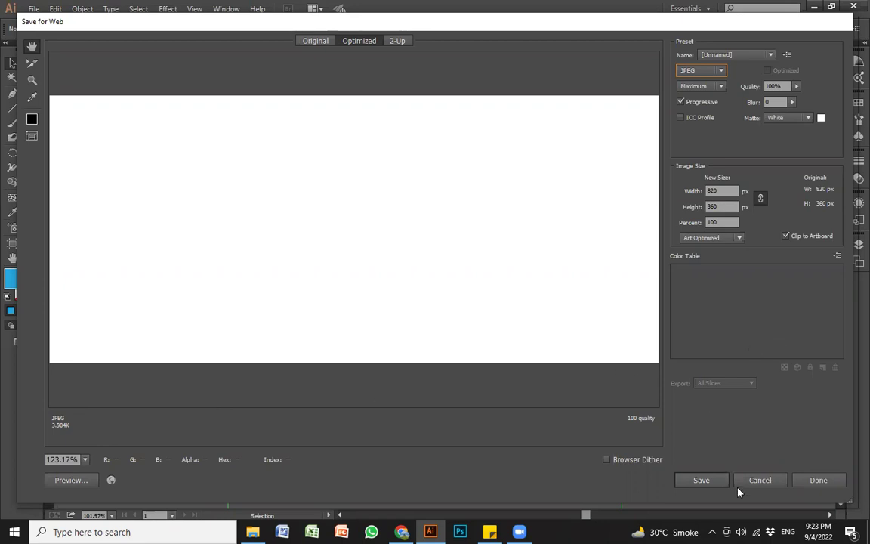
{"action": "key", "text": "Return"}
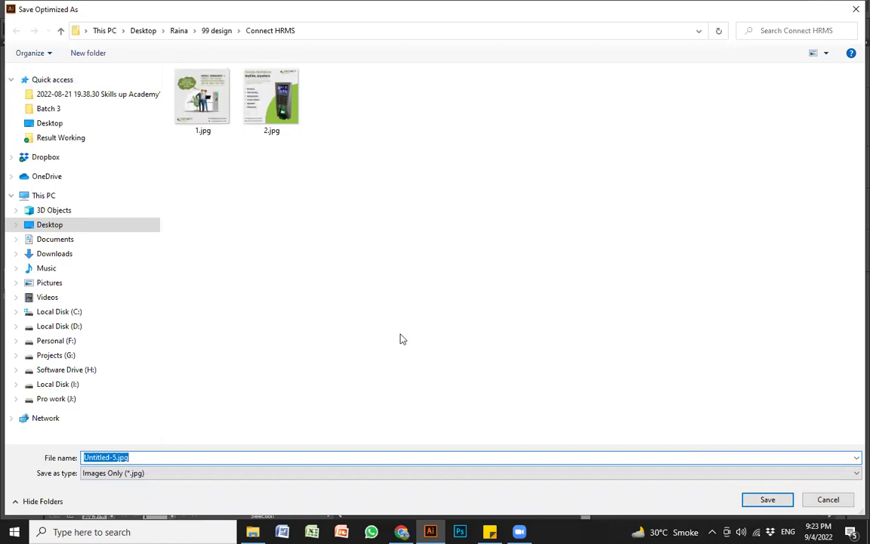
{"action": "left_click", "coordinate": [768, 500]}
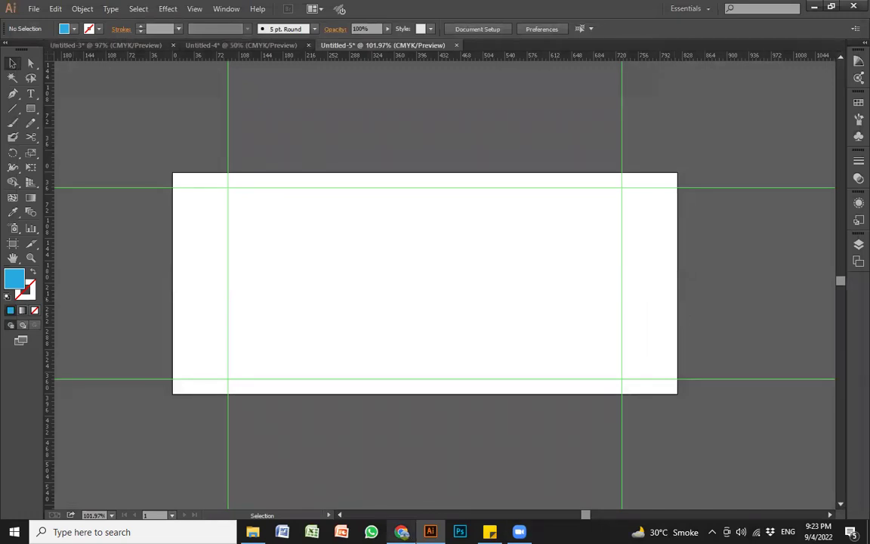
Step: In Chrome, search Google for 'LINKEDIN COVER PHOTO SIZE' and show all web results
{"action": "left_click", "coordinate": [401, 532]}
{"action": "left_click_drag", "start_coordinate": [223, 80], "coordinate": [103, 78]}
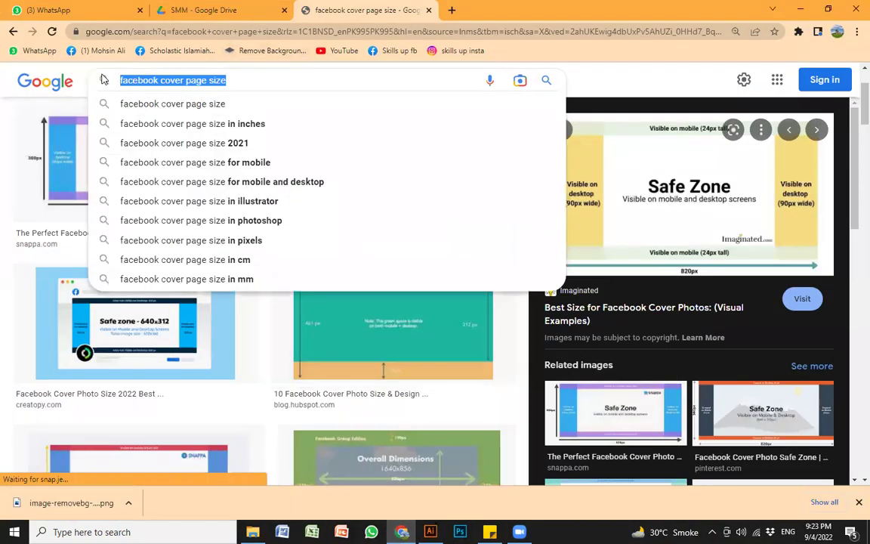
{"action": "type", "text": "LINKIN"}
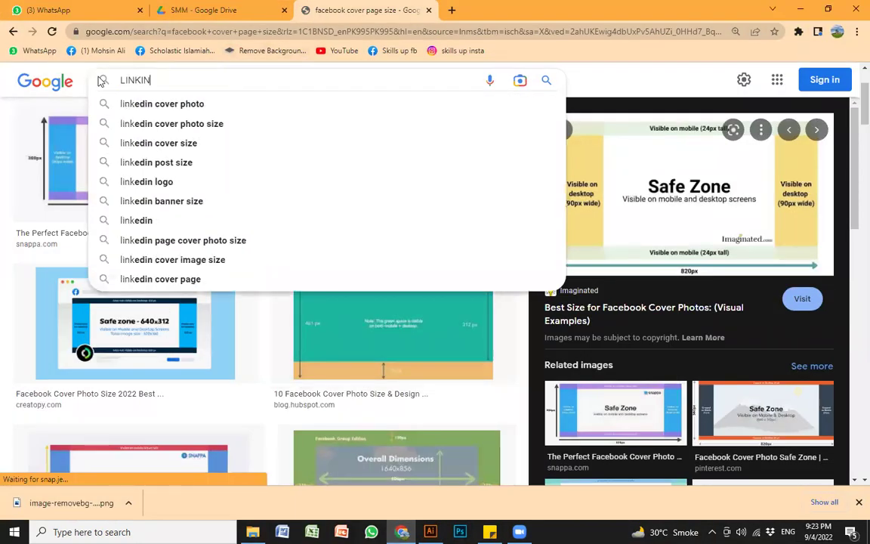
{"action": "key", "text": "BackSpace"}
{"action": "key", "text": "BackSpace"}
{"action": "type", "text": "ED"}
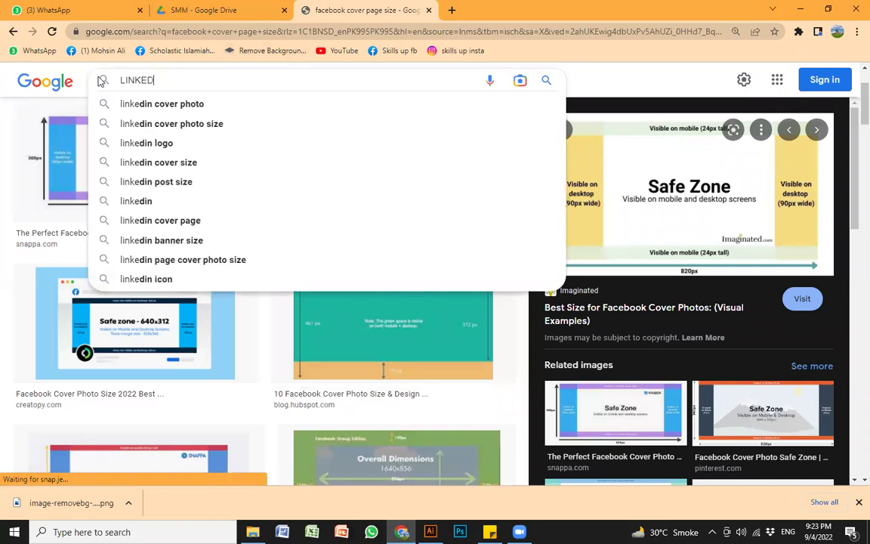
{"action": "type", "text": "IN COVER PA"}
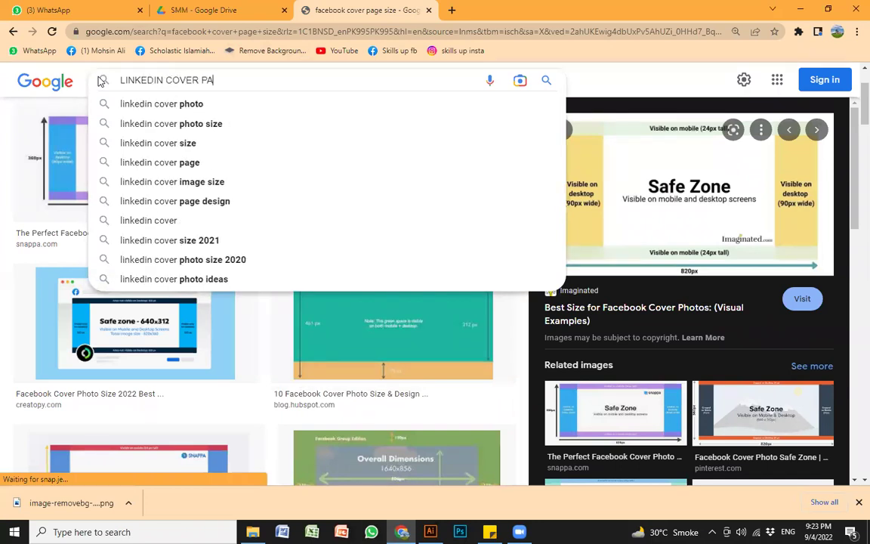
{"action": "key", "text": "BackSpace"}
{"action": "type", "text": "HOTO SIZE"}
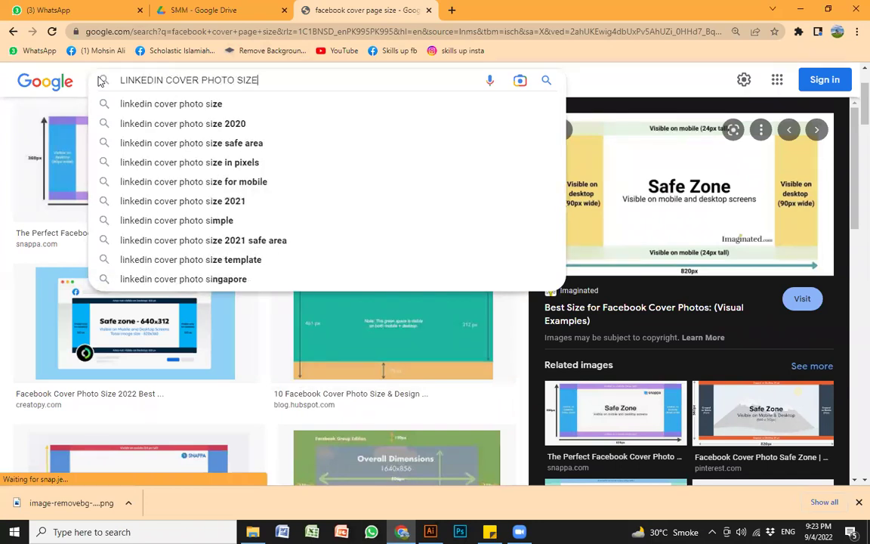
{"action": "key", "text": "Return"}
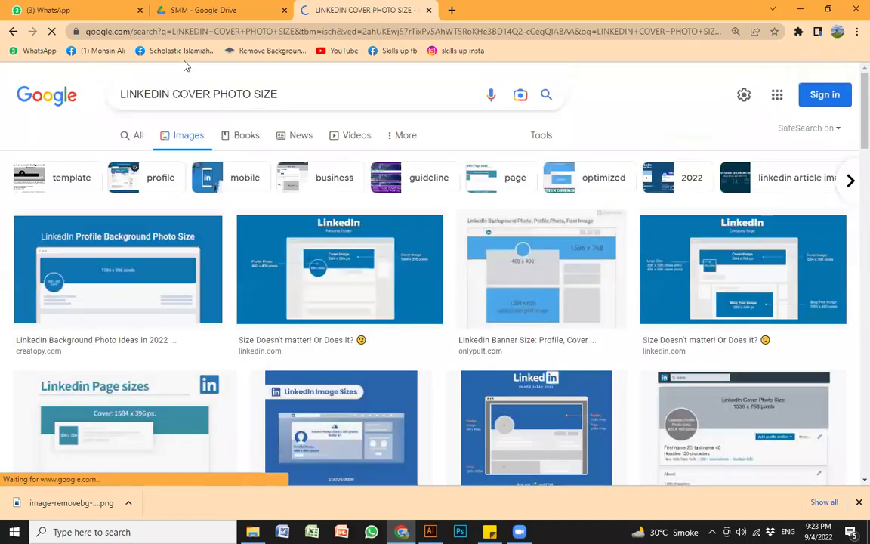
{"action": "left_click", "coordinate": [132, 136]}
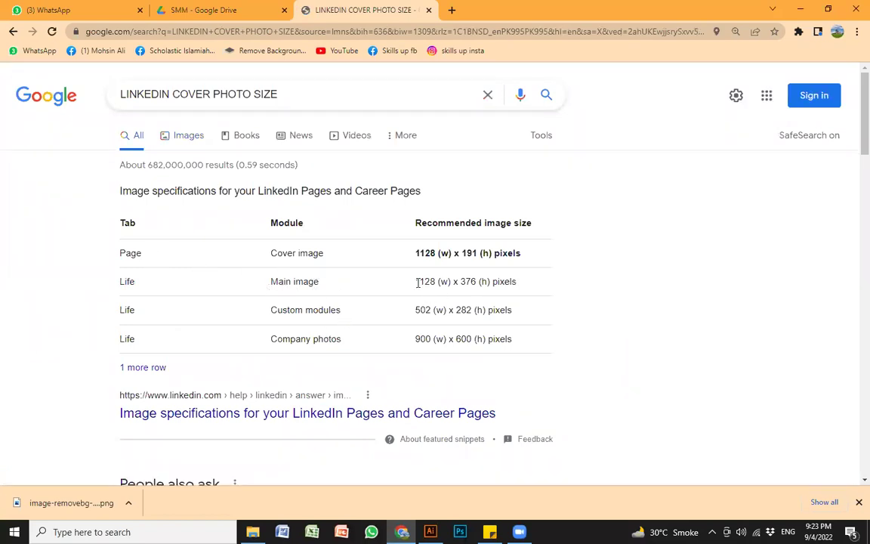
Step: Highlight the LinkedIn cover size values, 1128 (w) x 191 (h) pixels
{"action": "left_click_drag", "start_coordinate": [418, 283], "coordinate": [506, 279]}
{"action": "left_click_drag", "start_coordinate": [417, 252], "coordinate": [538, 254]}
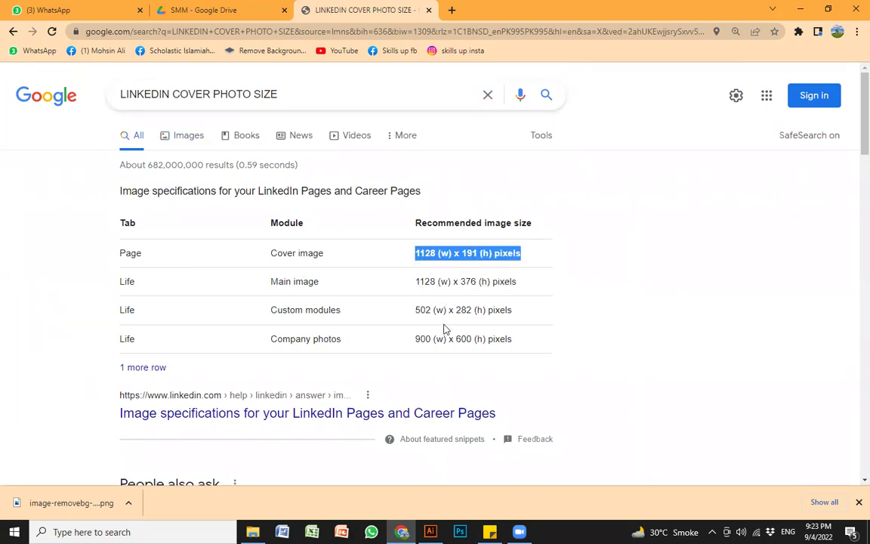
{"action": "left_click", "coordinate": [422, 248]}
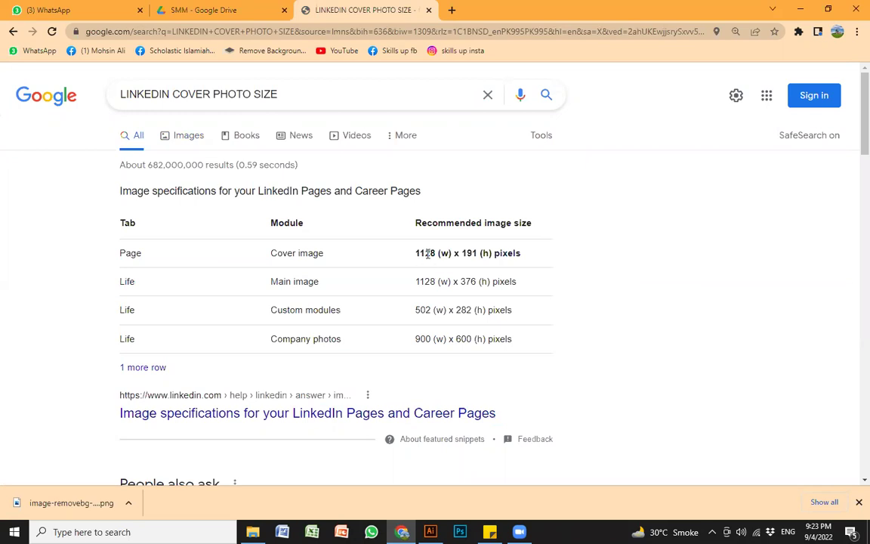
{"action": "left_click_drag", "start_coordinate": [420, 252], "coordinate": [477, 254]}
{"action": "left_click_drag", "start_coordinate": [414, 253], "coordinate": [437, 251]}
{"action": "double_click", "coordinate": [468, 253]}
{"action": "left_click", "coordinate": [541, 262]}
{"action": "double_click", "coordinate": [469, 253]}
{"action": "left_click", "coordinate": [538, 256]}
Step: Replace the search query with 'WHATSAPP DP DESIGN'
{"action": "left_click_drag", "start_coordinate": [173, 94], "coordinate": [113, 94]}
{"action": "key", "text": "ctrl+a"}
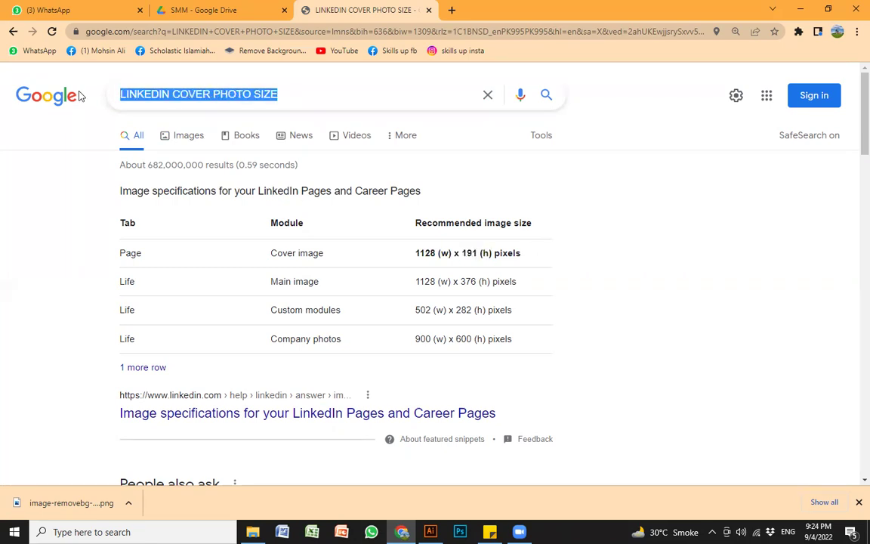
{"action": "type", "text": "WHATSAPP "}
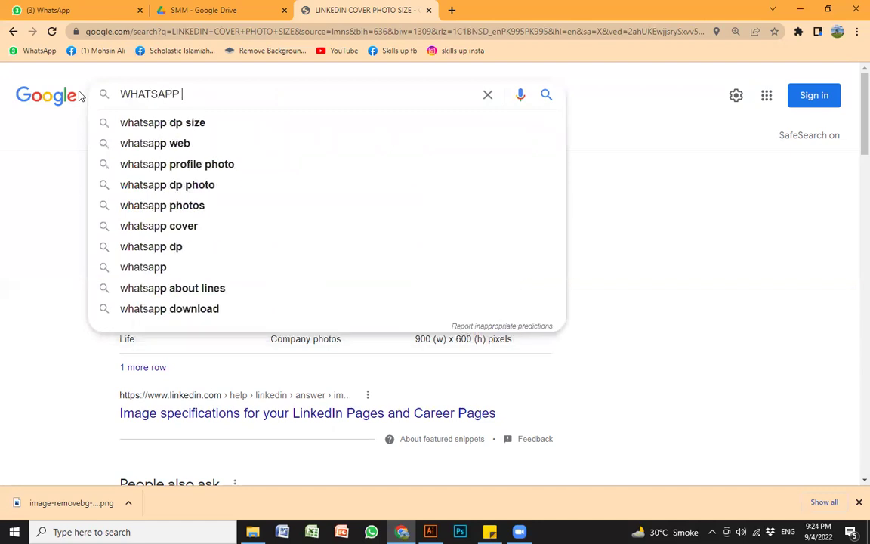
{"action": "type", "text": "DP DESIGN"}
Step: Search for 'WHATSAPP DP DESIGN', then 'WHATSAPP DP SIZE', then 'FACEBOOK DP SIZE'
{"action": "key", "text": "Return"}
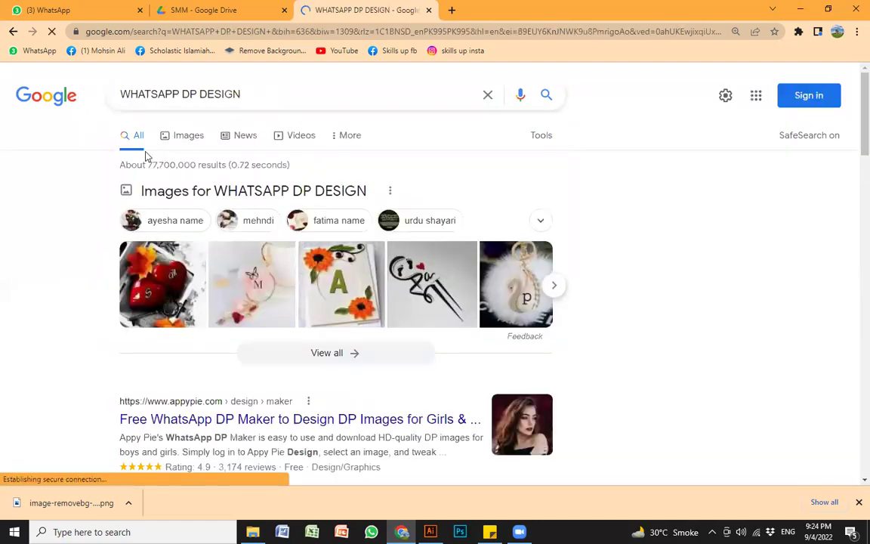
{"action": "double_click", "coordinate": [204, 93]}
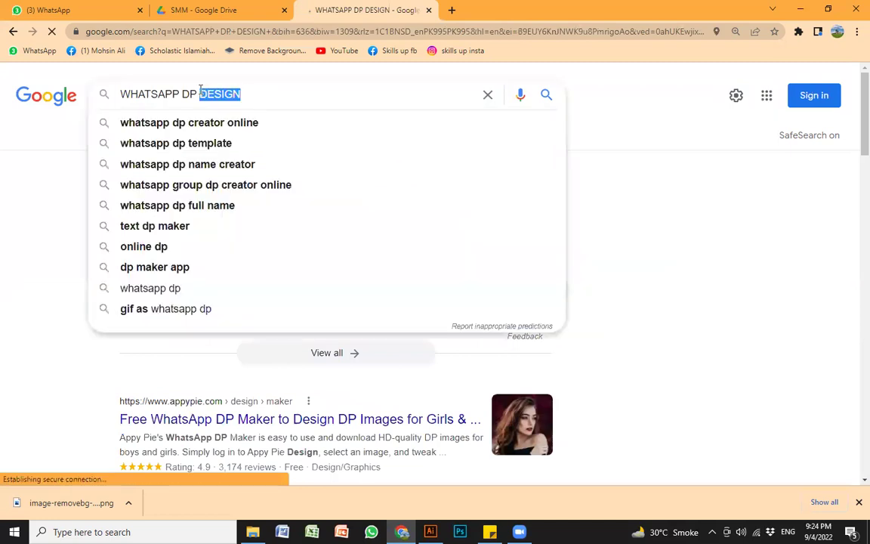
{"action": "type", "text": "SIZE"}
{"action": "key", "text": "Return"}
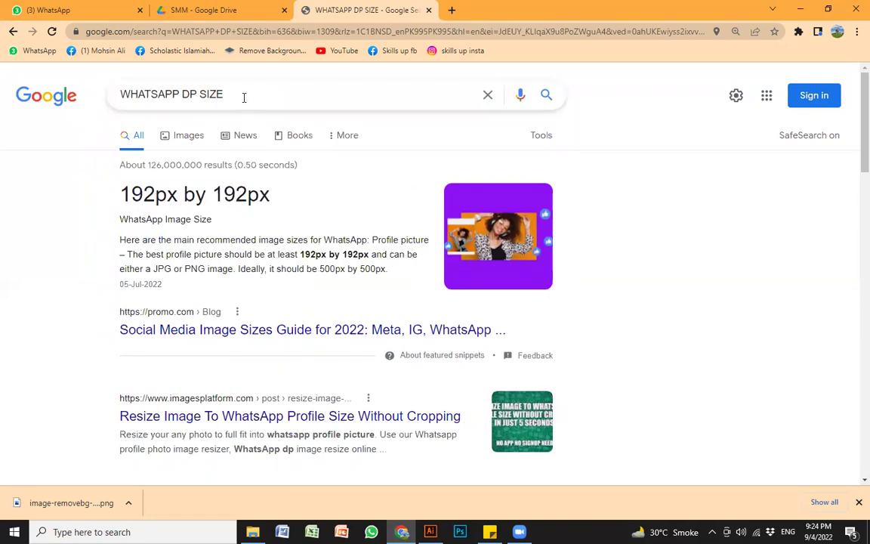
{"action": "left_click_drag", "start_coordinate": [243, 98], "coordinate": [89, 97]}
{"action": "type", "text": "FA"}
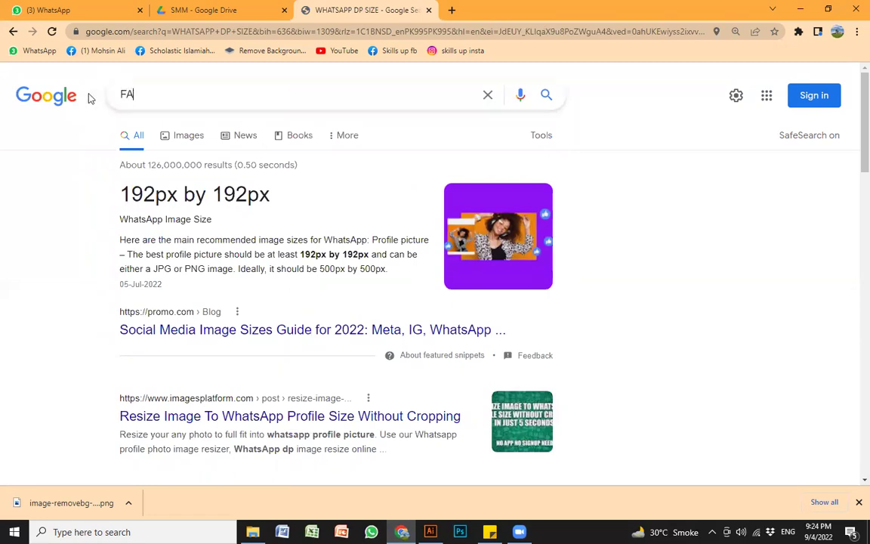
{"action": "type", "text": "CEBOOK DP S"}
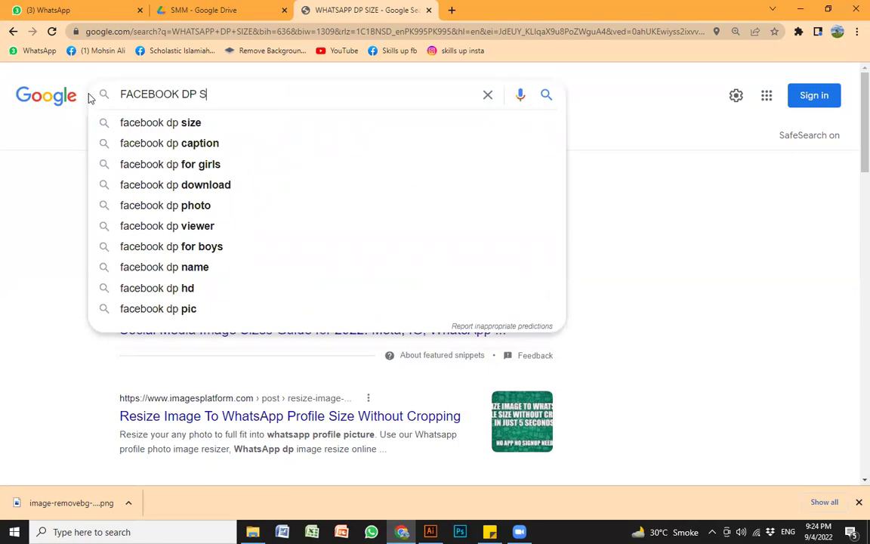
{"action": "type", "text": "IZE"}
{"action": "key", "text": "Return"}
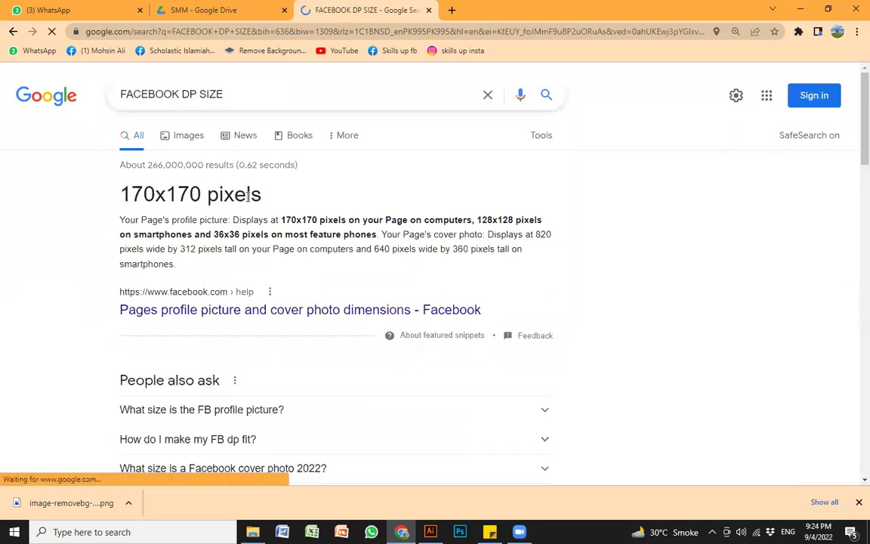
Step: Change the query to 'YOUTUBE DP SIZE' and search
{"action": "left_click_drag", "start_coordinate": [238, 96], "coordinate": [4, 95]}
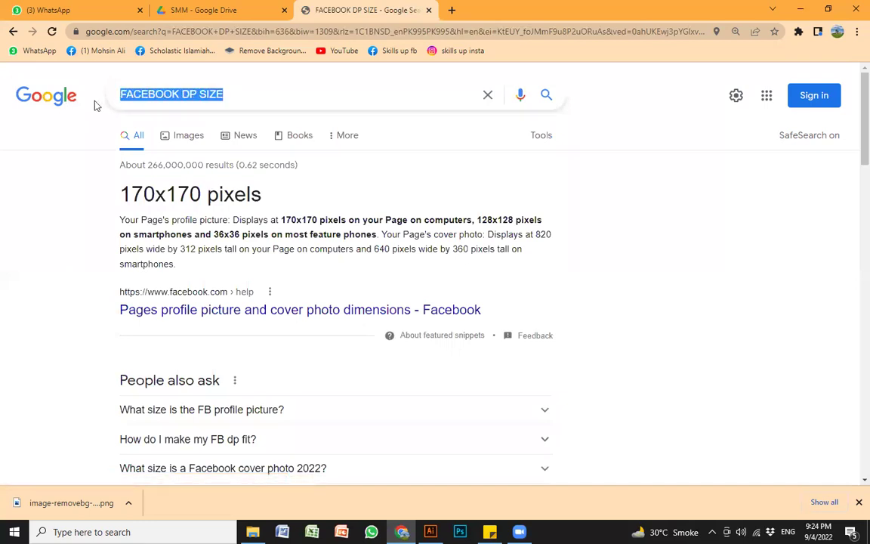
{"action": "left_click", "coordinate": [178, 91]}
{"action": "left_click_drag", "start_coordinate": [177, 91], "coordinate": [77, 85]}
{"action": "type", "text": "YOUTUBE"}
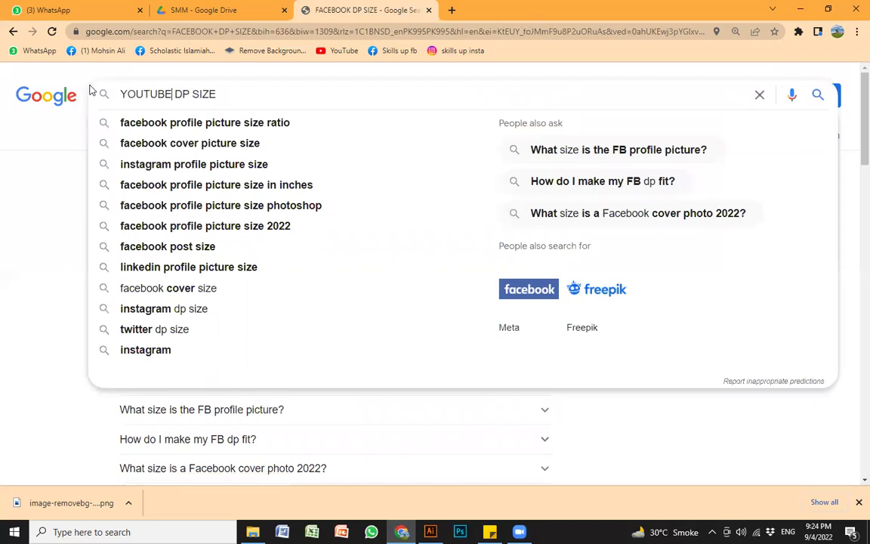
{"action": "key", "text": "Return"}
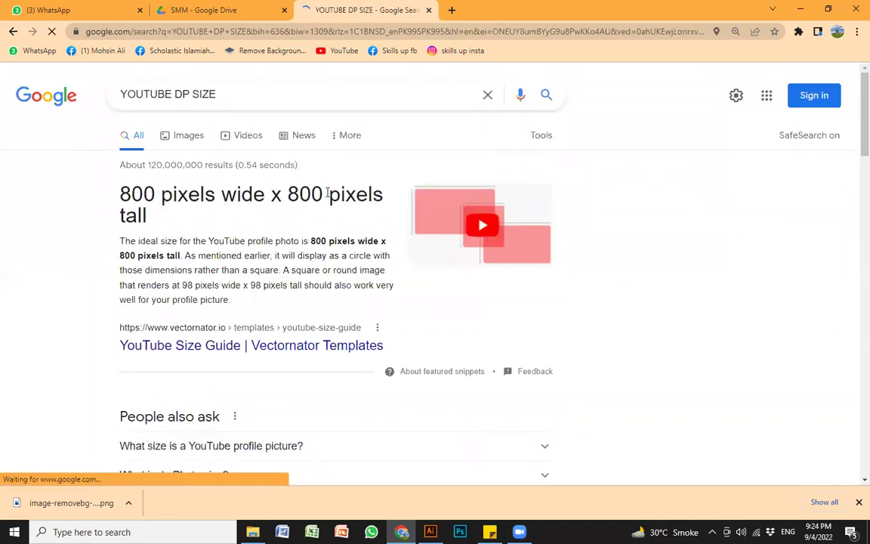
Step: Search 'youtube banner size' and highlight the 1440 height in the 2560 x 1440 answer
{"action": "left_click_drag", "start_coordinate": [220, 93], "coordinate": [73, 94]}
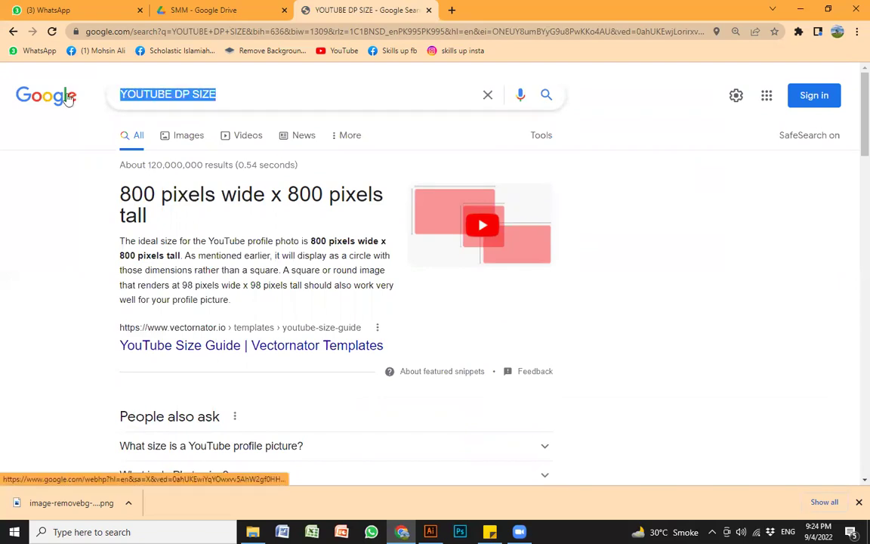
{"action": "type", "text": "youtbe"}
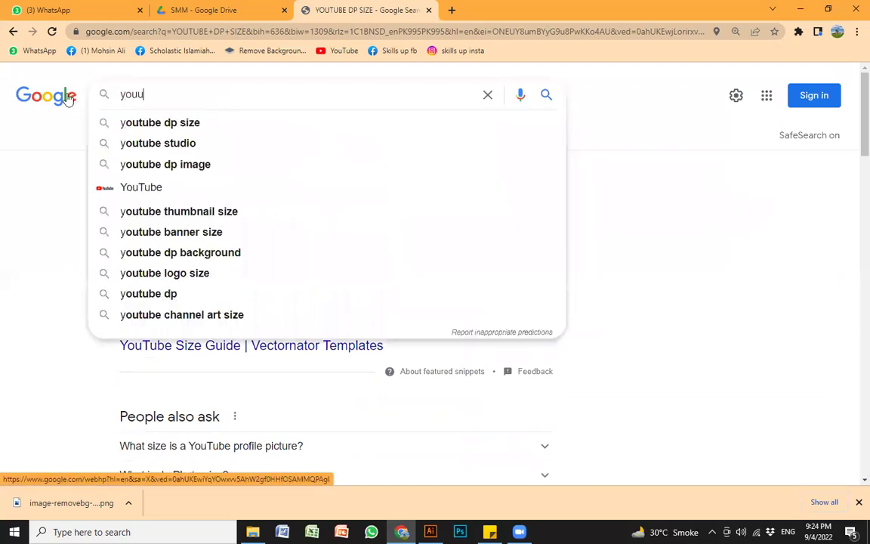
{"action": "key", "text": "BackSpace"}
{"action": "key", "text": "BackSpace"}
{"action": "key", "text": "BackSpace"}
{"action": "type", "text": "tube"}
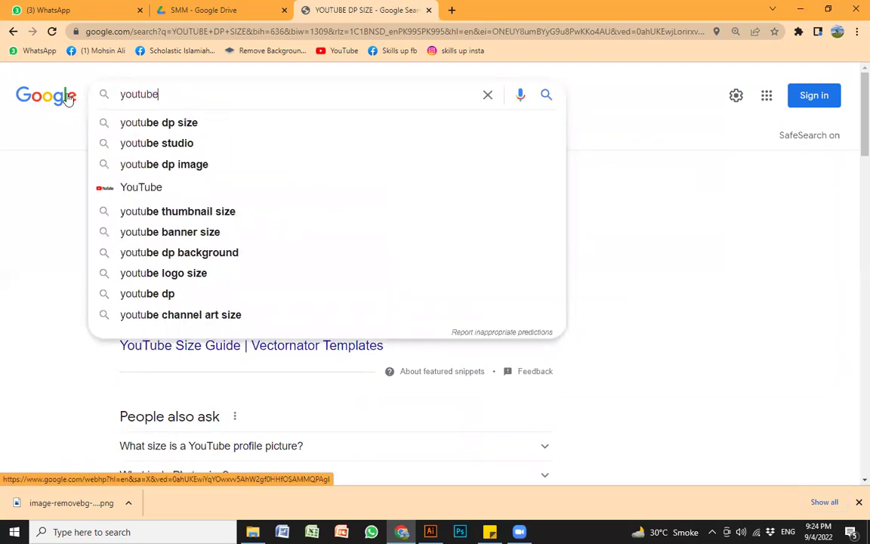
{"action": "type", "text": " banner size"}
{"action": "key", "text": "Return"}
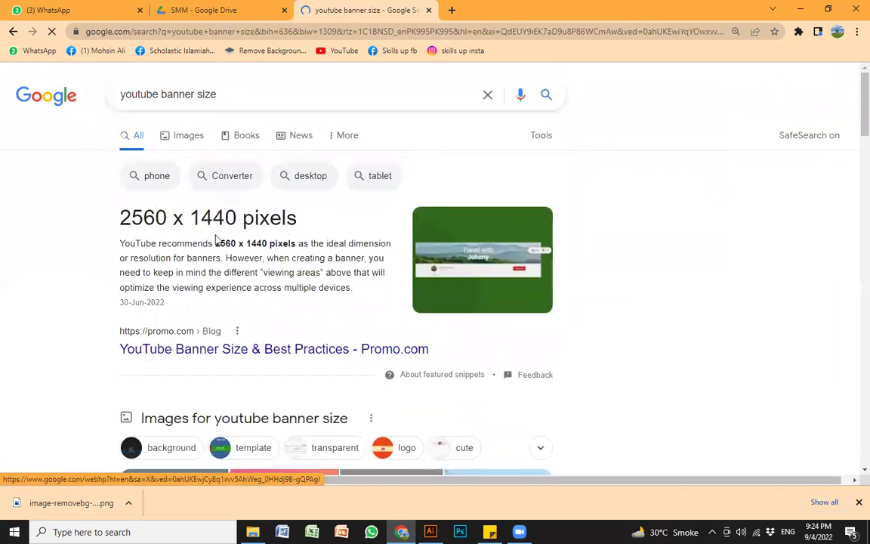
{"action": "left_click_drag", "start_coordinate": [118, 217], "coordinate": [236, 217]}
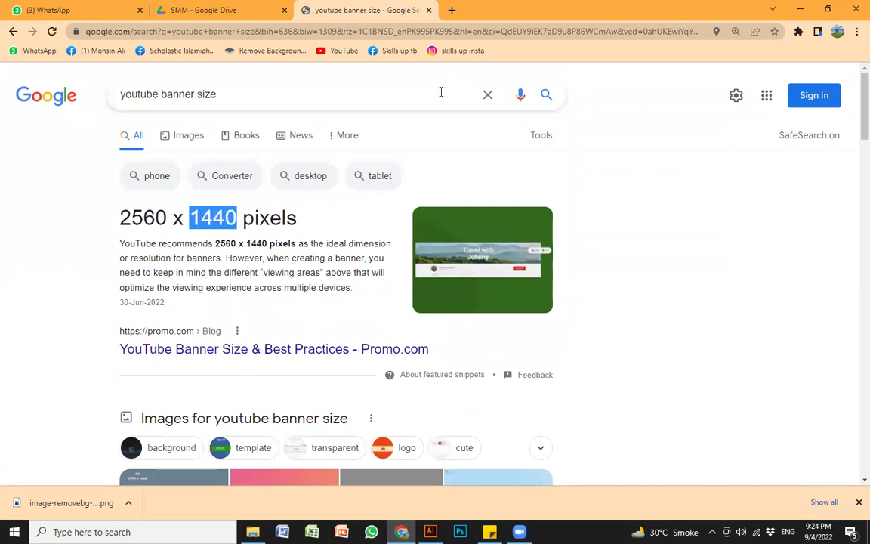
{"action": "left_click", "coordinate": [225, 222]}
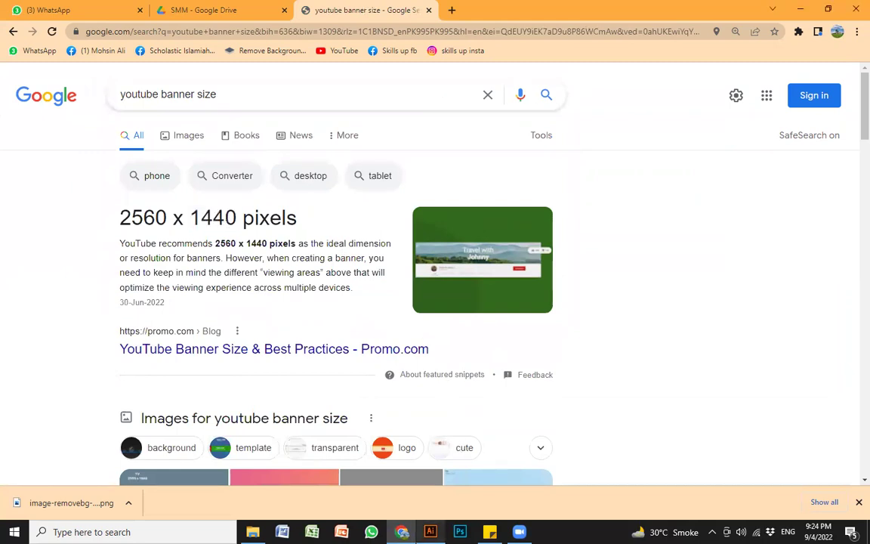
Step: Search 'instagram post size' and highlight the 1080px by 1080px answer
{"action": "key", "text": "slash"}
{"action": "type", "text": "ins"}
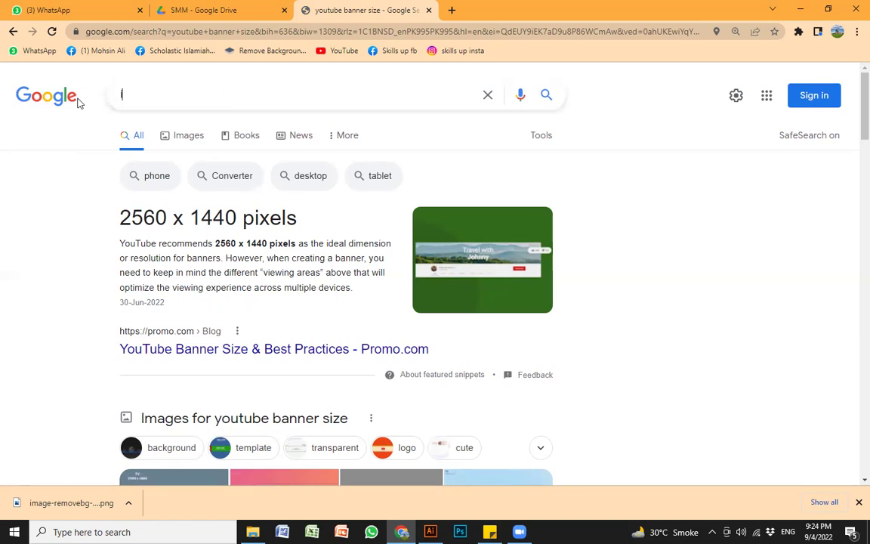
{"action": "type", "text": "tagram p"}
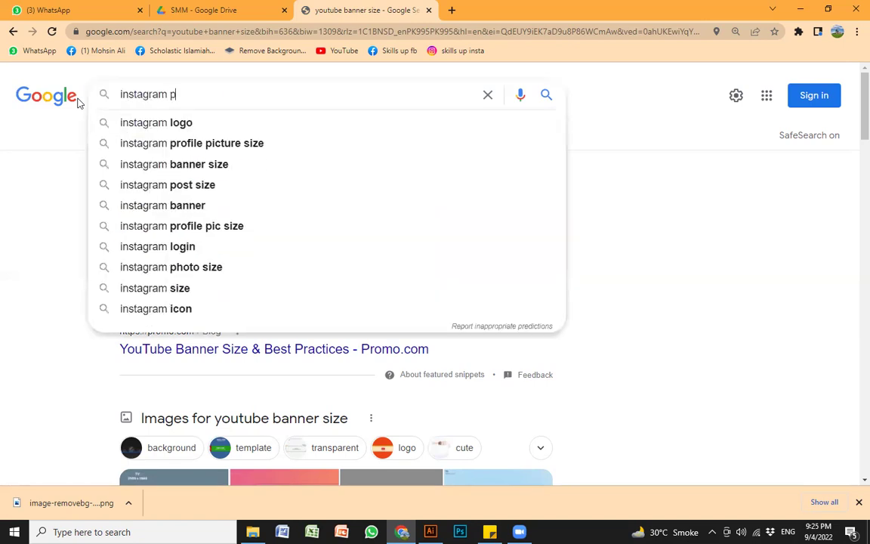
{"action": "type", "text": "ost size"}
{"action": "key", "text": "Return"}
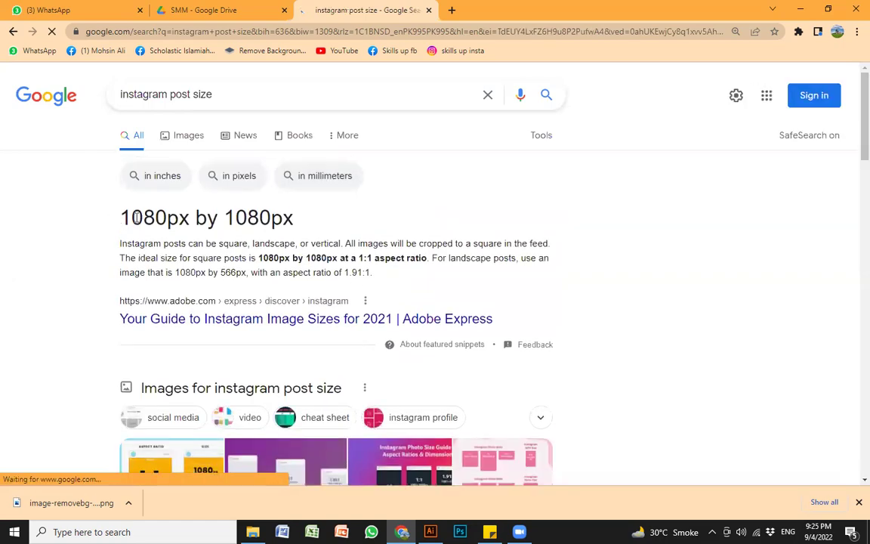
{"action": "left_click_drag", "start_coordinate": [115, 219], "coordinate": [306, 228]}
Step: Search 'facebook post size' and highlight the 1080 x 1920 px Stories size
{"action": "left_click", "coordinate": [229, 97]}
{"action": "left_click_drag", "start_coordinate": [168, 93], "coordinate": [93, 95]}
{"action": "type", "text": "facebook"}
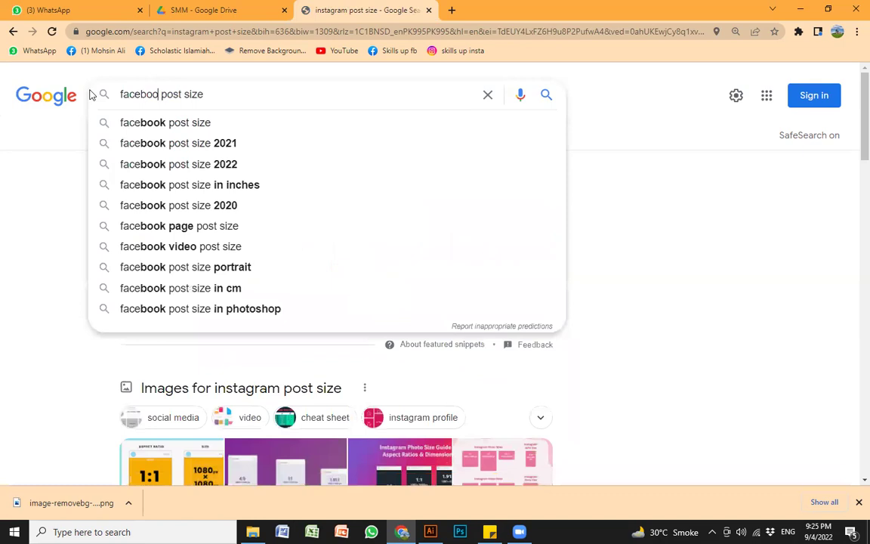
{"action": "key", "text": "Return"}
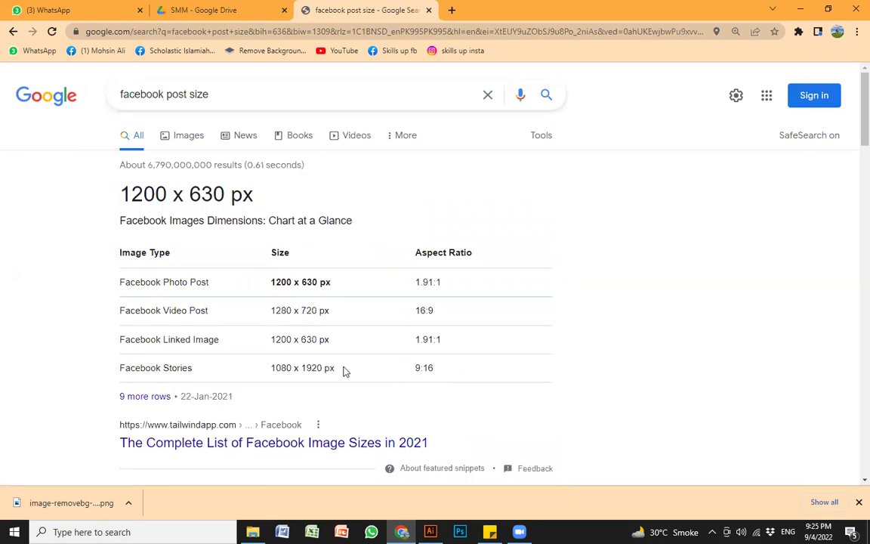
{"action": "left_click_drag", "start_coordinate": [335, 370], "coordinate": [267, 373]}
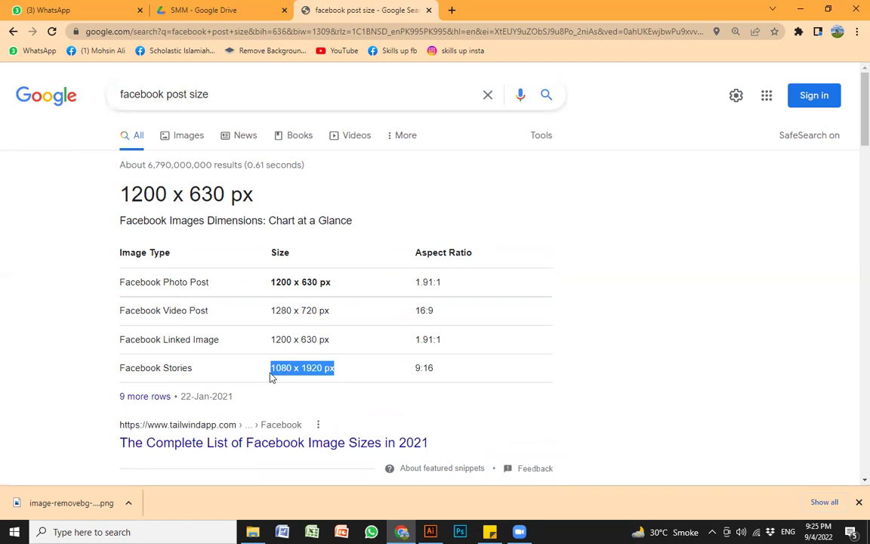
{"action": "left_click", "coordinate": [309, 371]}
{"action": "double_click", "coordinate": [308, 368]}
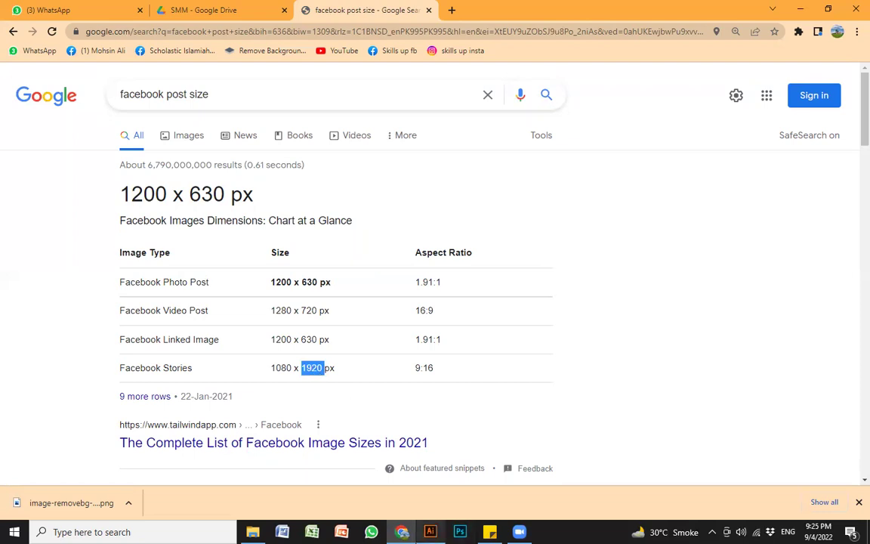
{"action": "left_click", "coordinate": [430, 532]}
Step: Create a 1080 × 1920 px document, zoom to 33.33%, then go back a folder in File Explorer
{"action": "key", "text": "ctrl+n"}
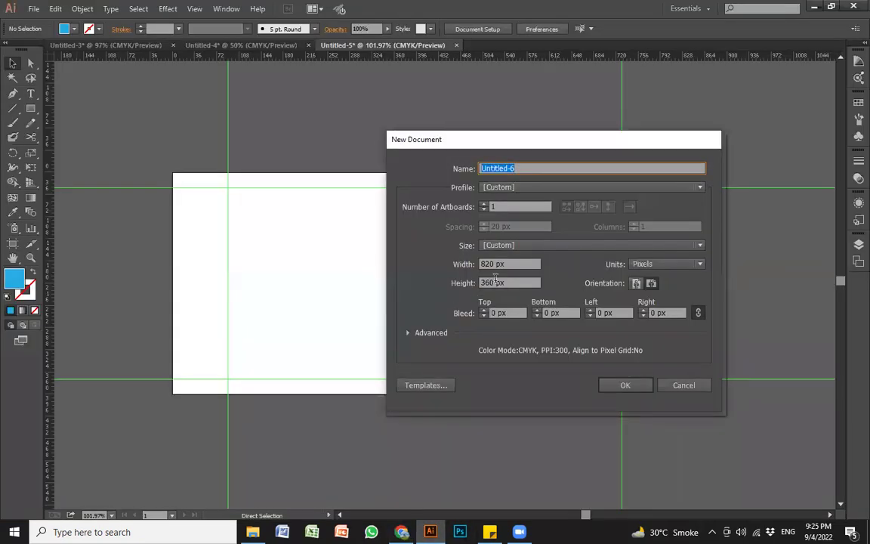
{"action": "left_click", "coordinate": [513, 262]}
{"action": "type", "text": "1080"}
{"action": "key", "text": "Tab"}
{"action": "type", "text": "1920"}
{"action": "key", "text": "Return"}
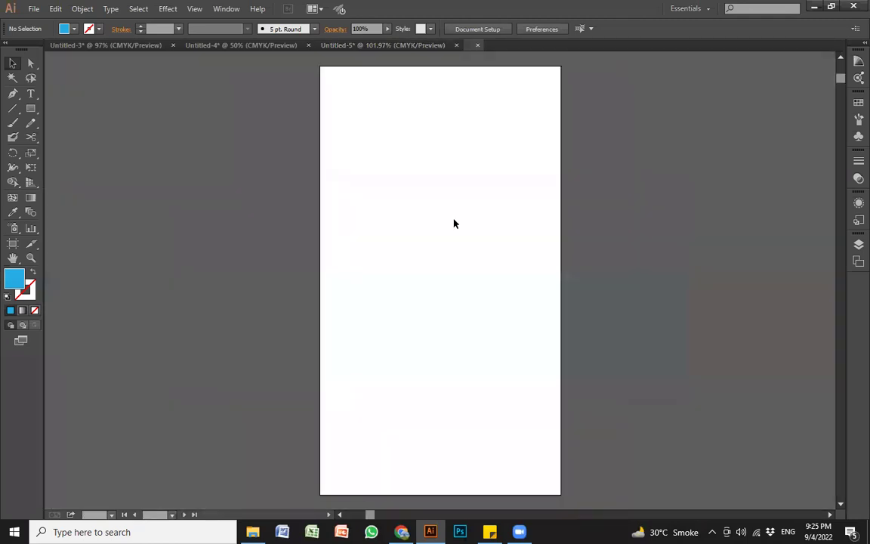
{"action": "key", "text": "z"}
{"action": "left_click", "coordinate": [446, 256], "text": "alt"}
{"action": "left_click_drag", "start_coordinate": [456, 282], "coordinate": [386, 236]}
{"action": "key", "text": "v"}
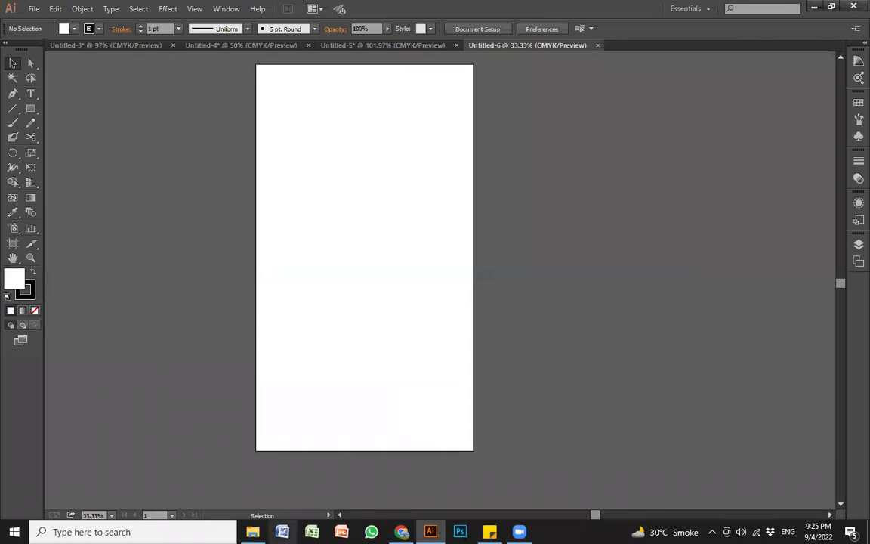
{"action": "left_click", "coordinate": [253, 532]}
{"action": "key", "text": "BackSpace"}
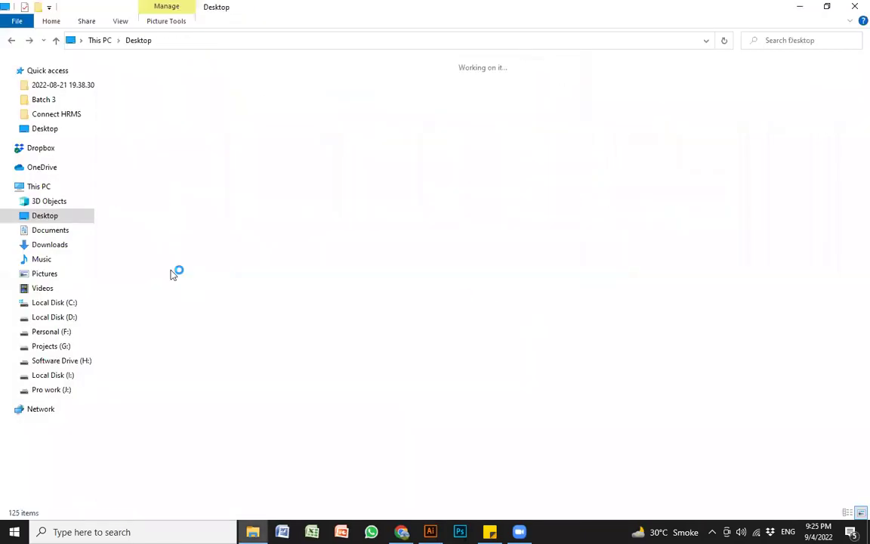
Step: View wss.jpg from Desktop > online course > Graphic Designing in Photos, then return to Illustrator
{"action": "left_click", "coordinate": [46, 130]}
{"action": "double_click", "coordinate": [683, 95]}
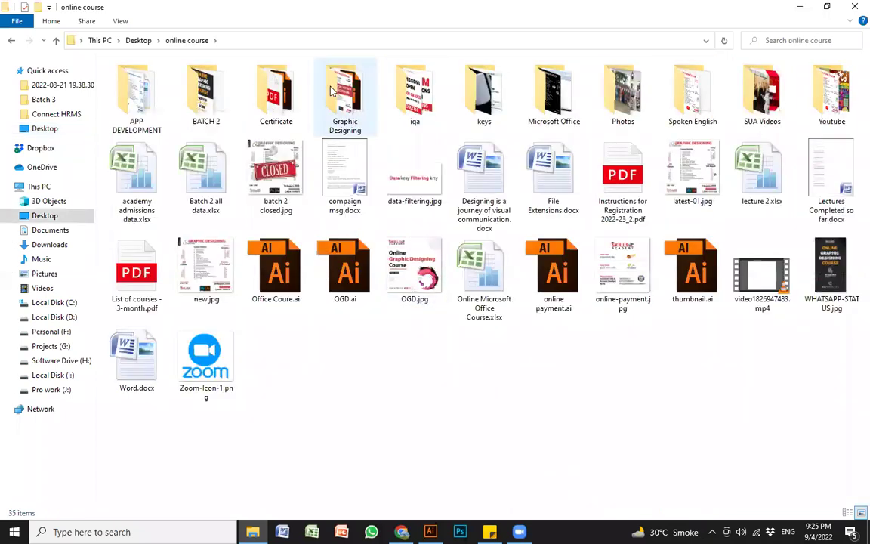
{"action": "double_click", "coordinate": [345, 95]}
{"action": "double_click", "coordinate": [482, 181]}
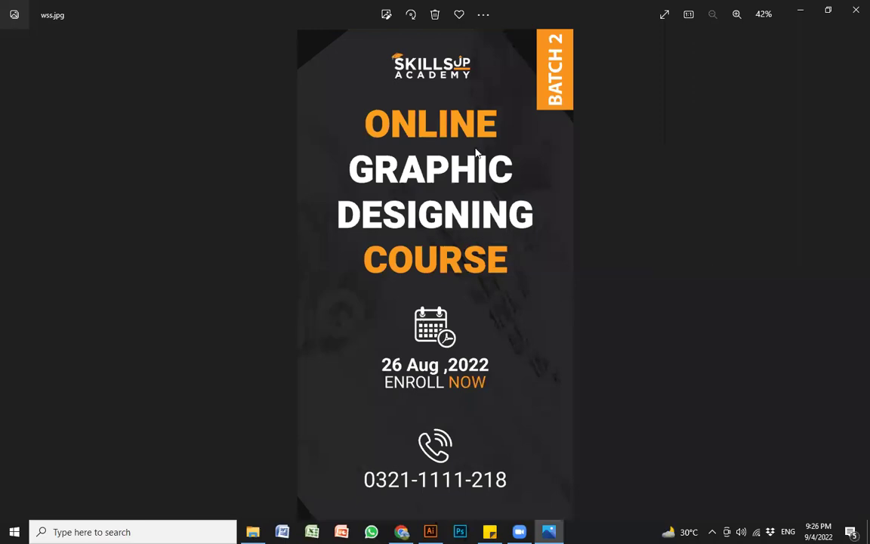
{"action": "left_click", "coordinate": [854, 7]}
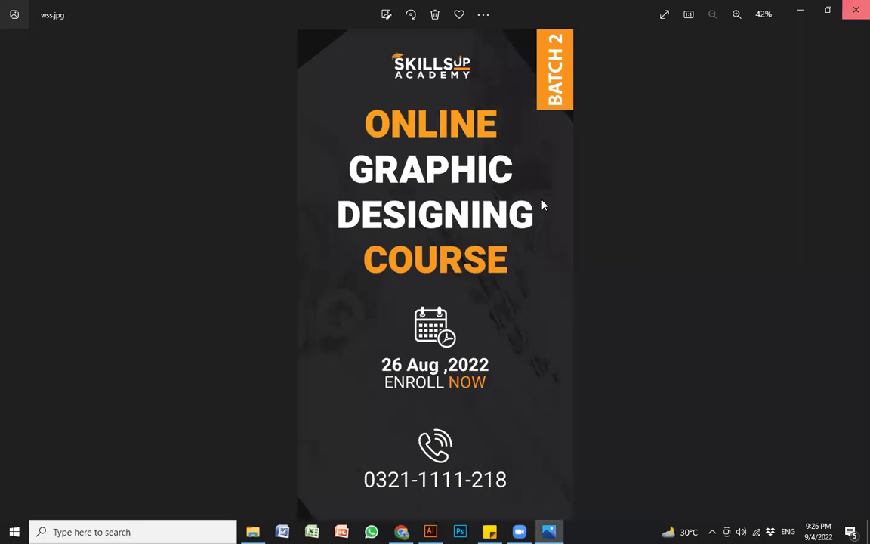
{"action": "key", "text": "alt+Tab"}
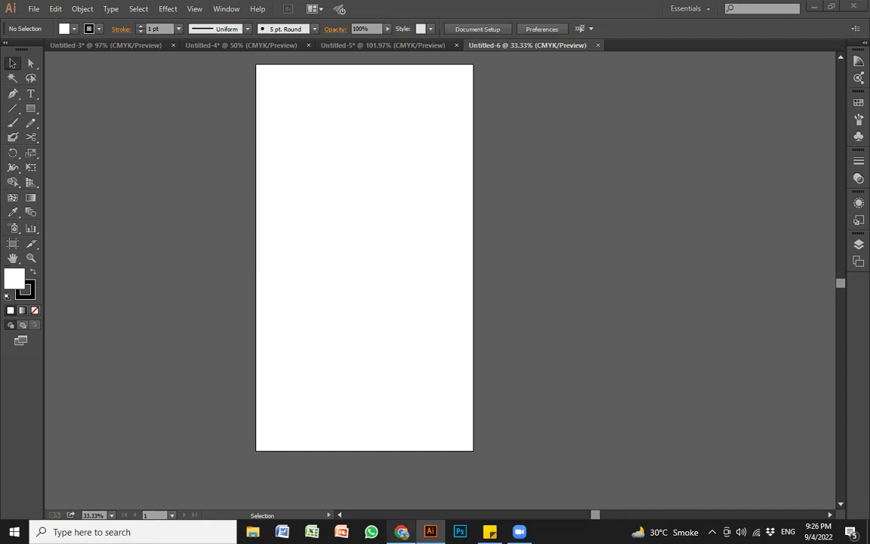
{"action": "left_click", "coordinate": [401, 531]}
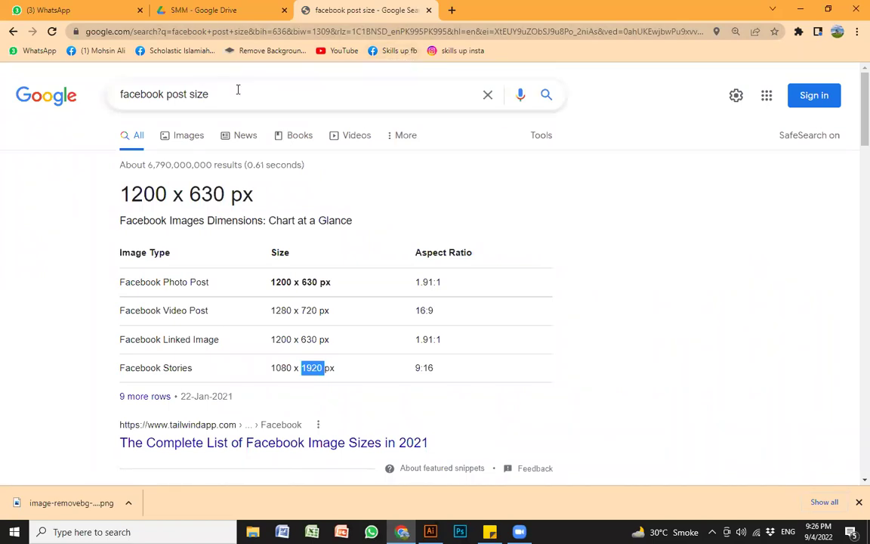
{"action": "left_click", "coordinate": [522, 54]}
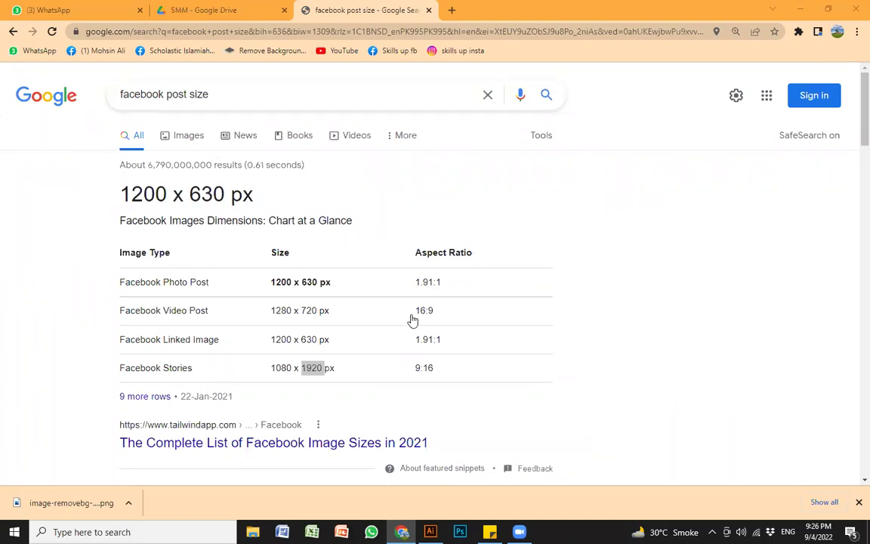
{"action": "left_click", "coordinate": [430, 532]}
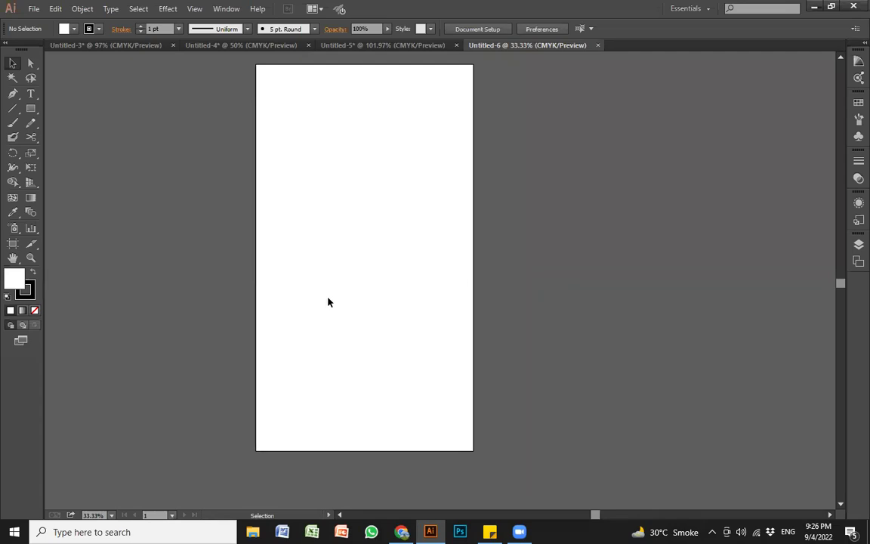
{"action": "key", "text": "shift+o"}
Step: Resize the Untitled-6 artboard to 1080 × 1080 px
{"action": "left_click_drag", "start_coordinate": [607, 29], "coordinate": [571, 30]}
{"action": "type", "text": "1080"}
{"action": "key", "text": "Tab"}
{"action": "type", "text": "1080"}
{"action": "key", "text": "Return"}
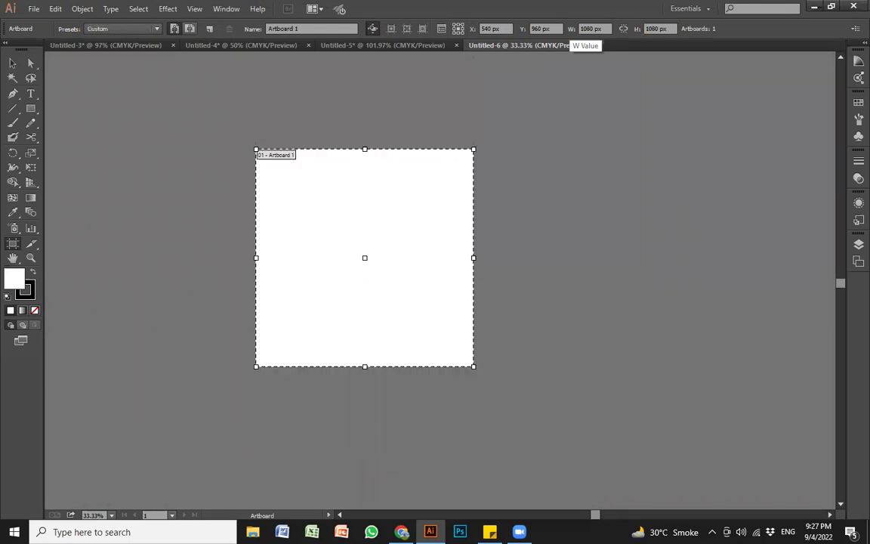
{"action": "key", "text": "Escape"}
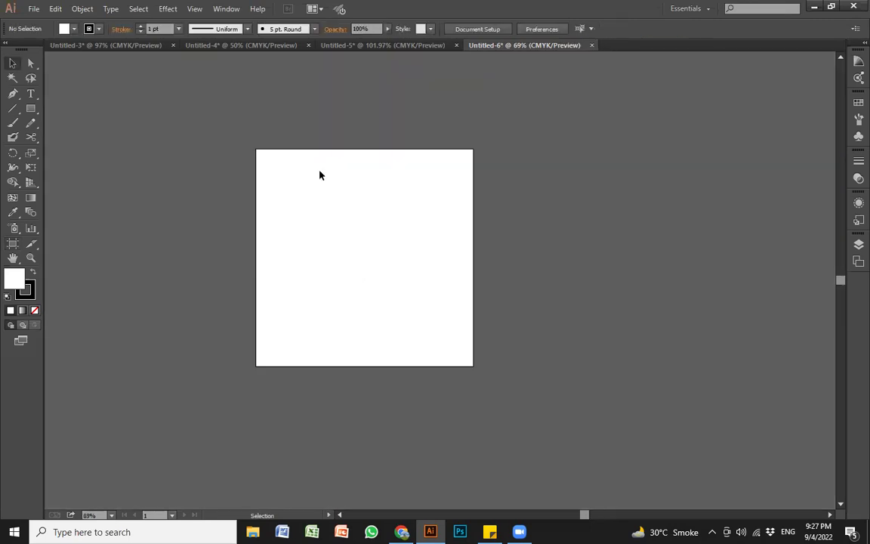
Step: Fit the square artboard and zoom out to 50%, then return to Chrome's Facebook size results
{"action": "key", "text": "ctrl+0"}
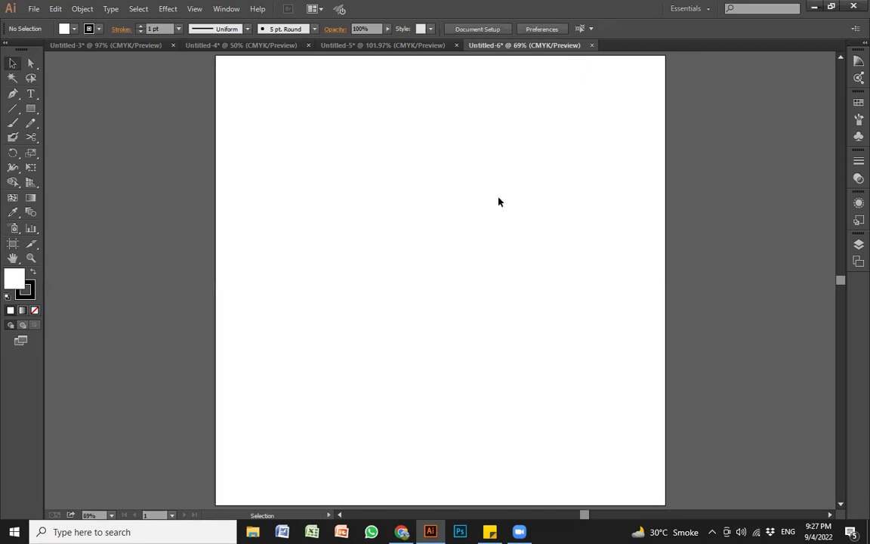
{"action": "key", "text": "z"}
{"action": "left_click", "coordinate": [454, 219], "text": "alt"}
{"action": "key", "text": "space"}
{"action": "left_click_drag", "start_coordinate": [452, 274], "coordinate": [491, 224]}
{"action": "left_click", "coordinate": [480, 226], "text": "alt"}
{"action": "key", "text": "space"}
{"action": "left_click_drag", "start_coordinate": [462, 268], "coordinate": [447, 208]}
{"action": "key", "text": "v"}
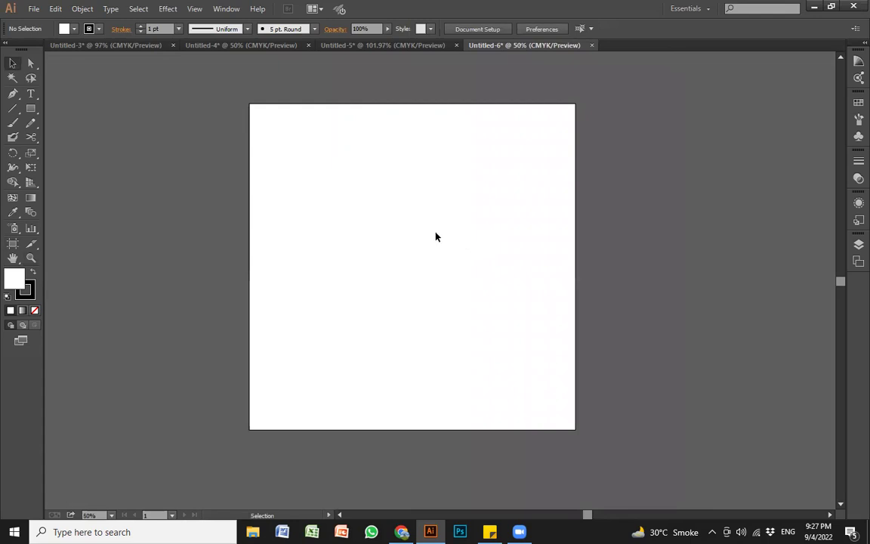
{"action": "key", "text": "alt+Tab"}
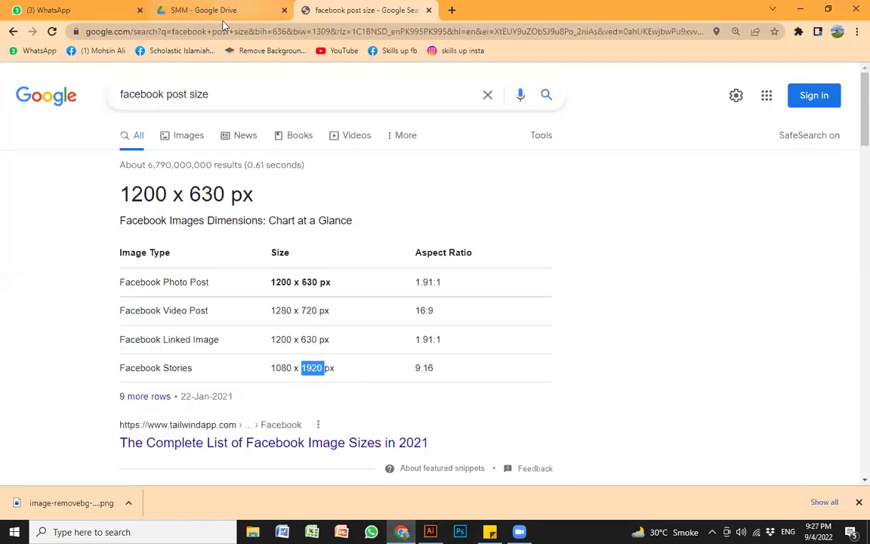
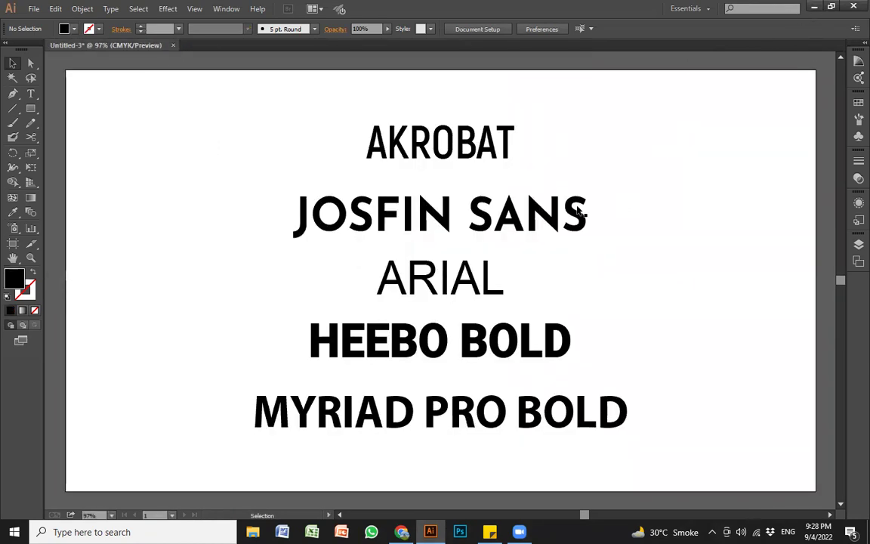
Step: Zoom in on the font-sample lines and check the HEEBO BOLD, JOSFIN SANS and AKROBAT fonts
{"action": "left_click", "coordinate": [499, 228], "text": "ctrl+alt"}
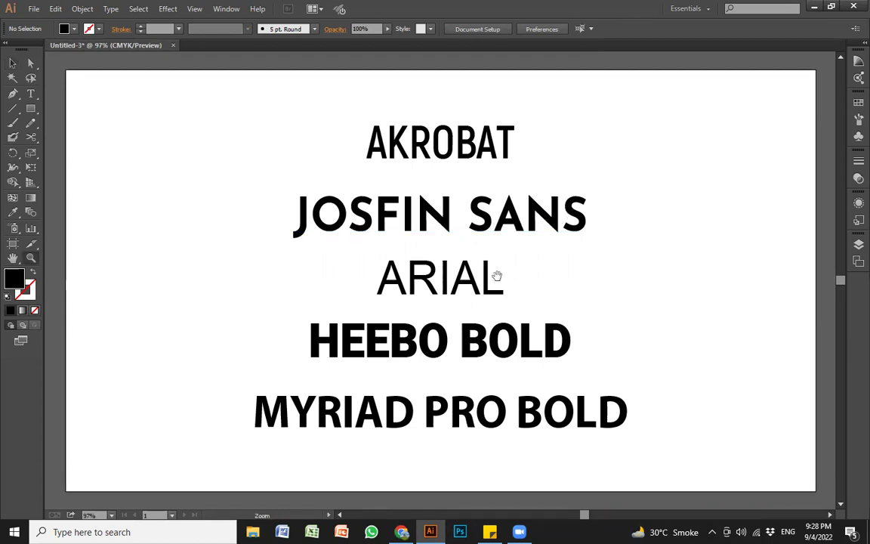
{"action": "left_click_drag", "start_coordinate": [502, 270], "coordinate": [528, 229]}
{"action": "left_click_drag", "start_coordinate": [149, 137], "coordinate": [697, 412]}
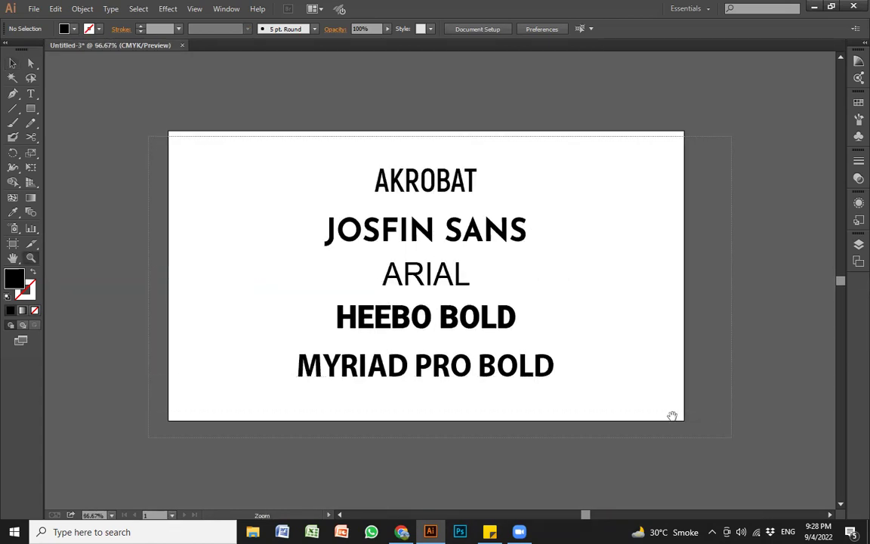
{"action": "key", "text": "v"}
{"action": "left_click", "coordinate": [415, 336]}
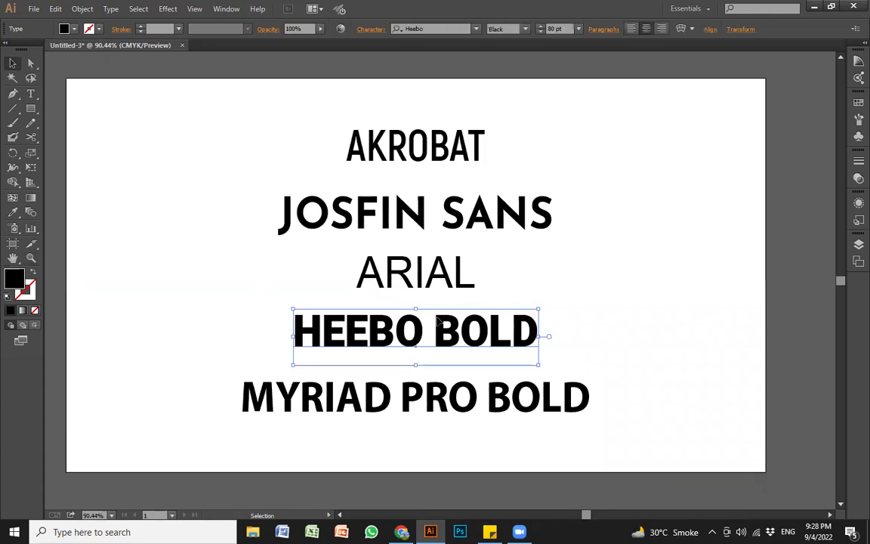
{"action": "left_click", "coordinate": [402, 192]}
{"action": "left_click", "coordinate": [393, 150]}
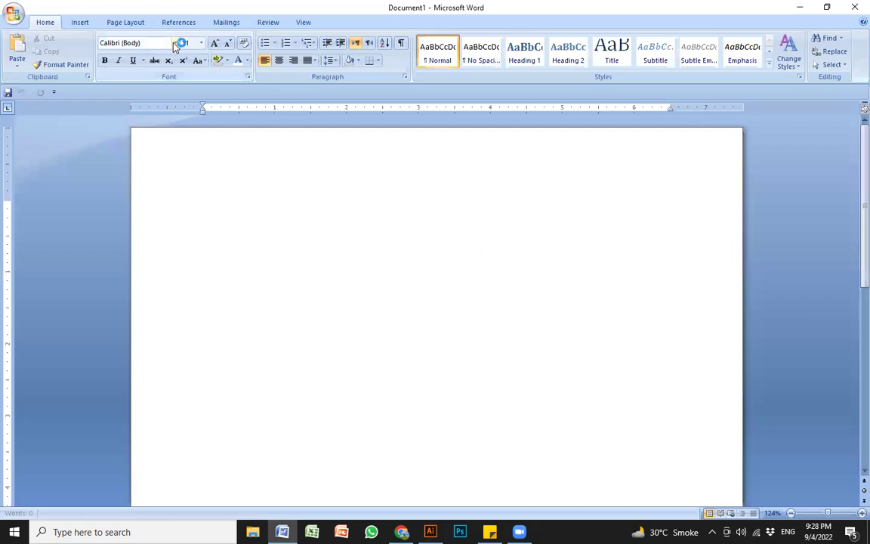
Step: Browse Word's installed font list twice without choosing a font, then return to Illustrator
{"action": "left_click", "coordinate": [174, 43]}
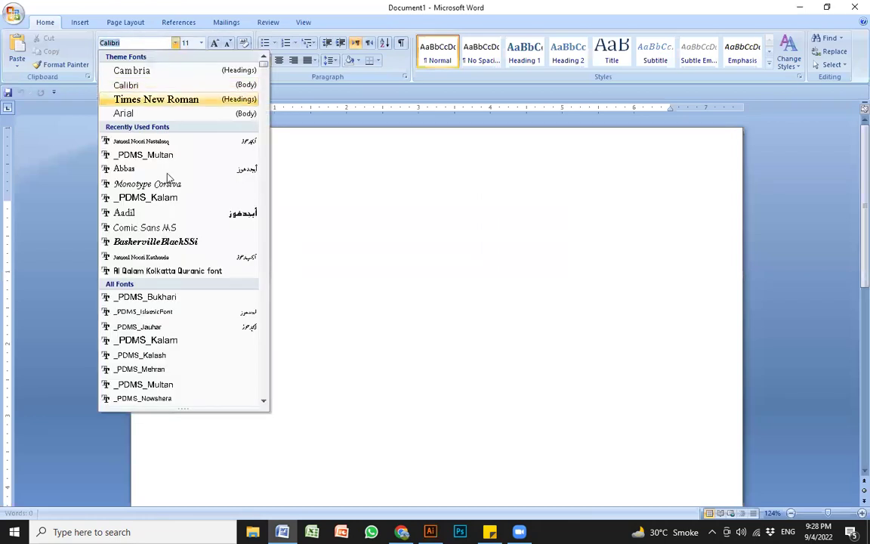
{"action": "scroll", "coordinate": [174, 317], "scroll_direction": "down", "scroll_amount": 7}
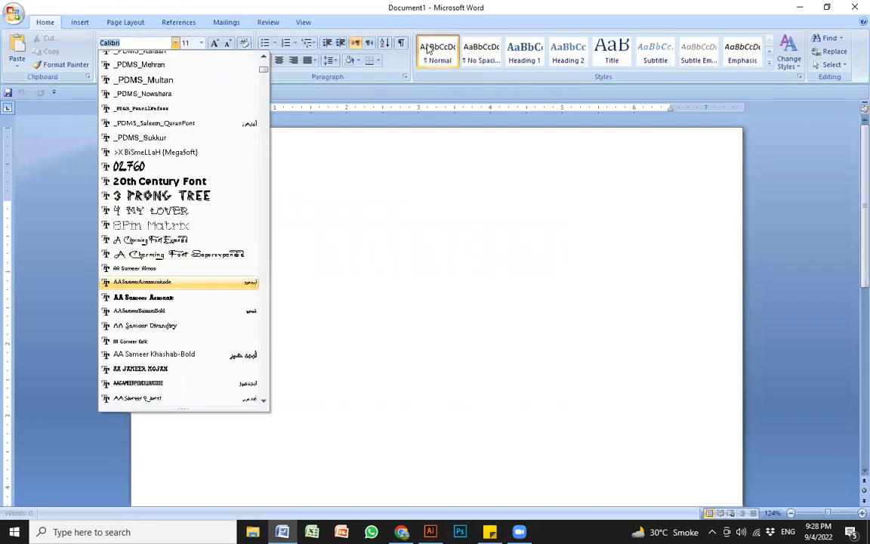
{"action": "left_click", "coordinate": [484, 40]}
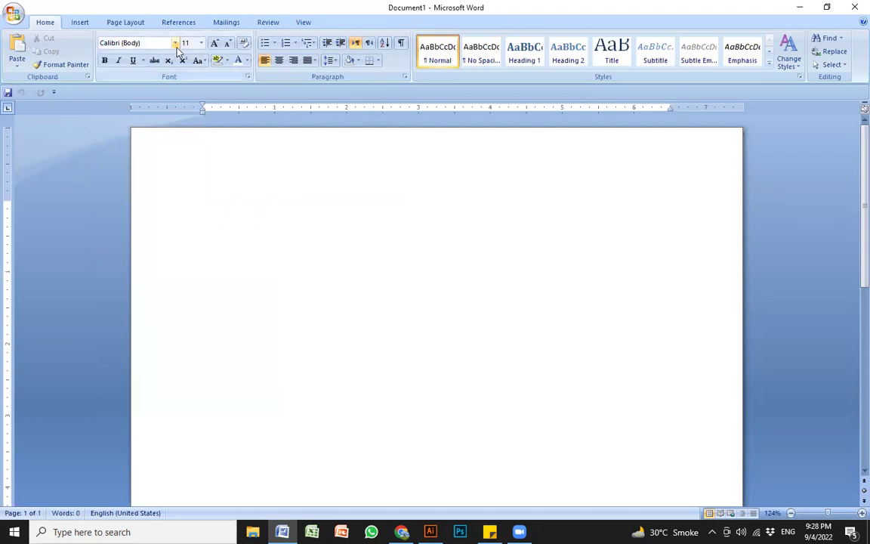
{"action": "left_click", "coordinate": [174, 43]}
{"action": "scroll", "coordinate": [200, 241], "scroll_direction": "down", "scroll_amount": 18}
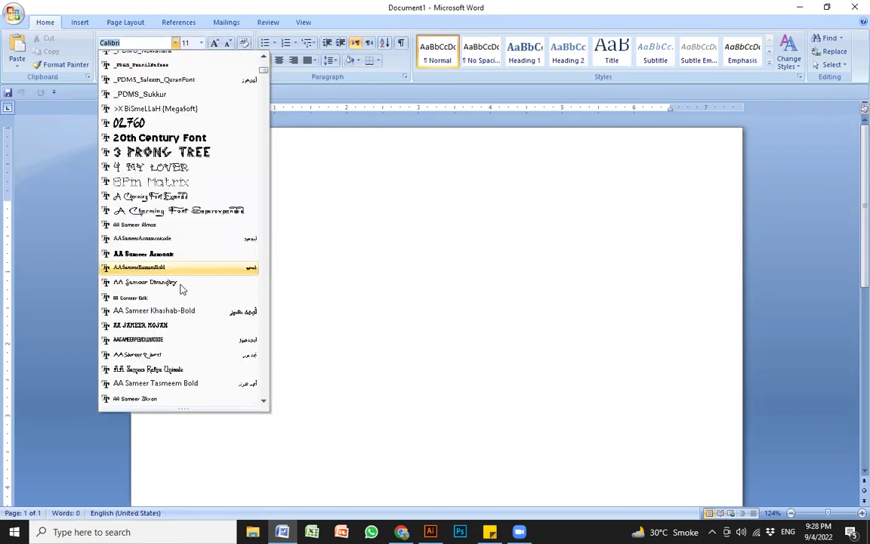
{"action": "scroll", "coordinate": [179, 335], "scroll_direction": "down", "scroll_amount": 6}
{"action": "left_click", "coordinate": [466, 201]}
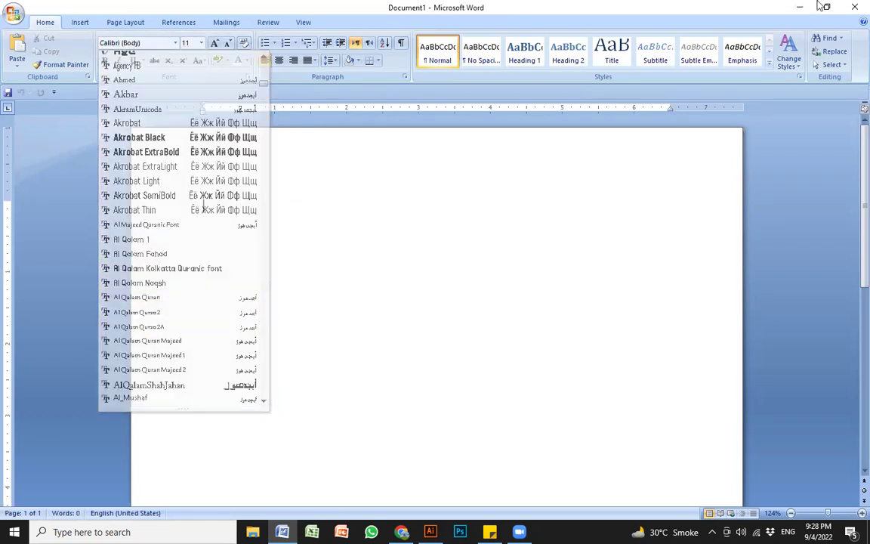
{"action": "key", "text": "alt+Tab"}
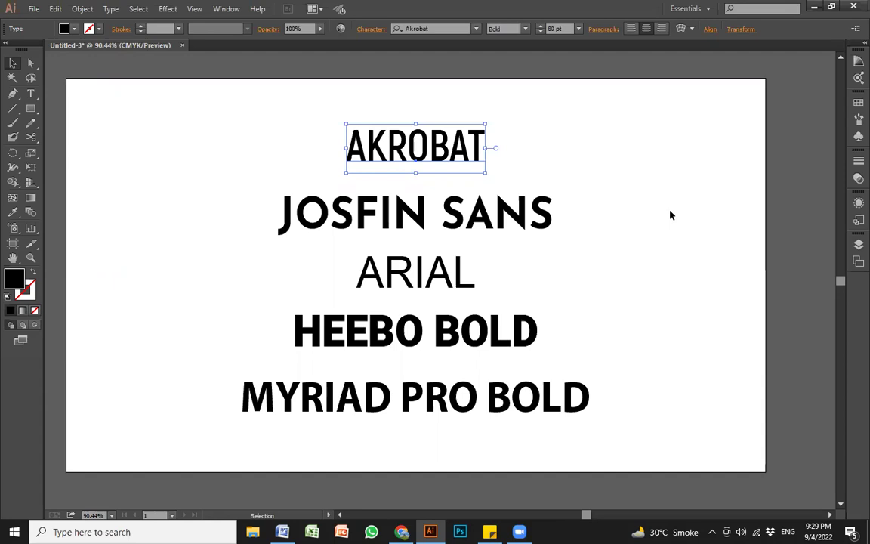
Step: Check the fonts of AKROBAT, JOSFIN SANS, ARIAL, HEEBO BOLD and MYRIAD PRO BOLD, then deselect
{"action": "left_click_drag", "start_coordinate": [231, 132], "coordinate": [604, 436]}
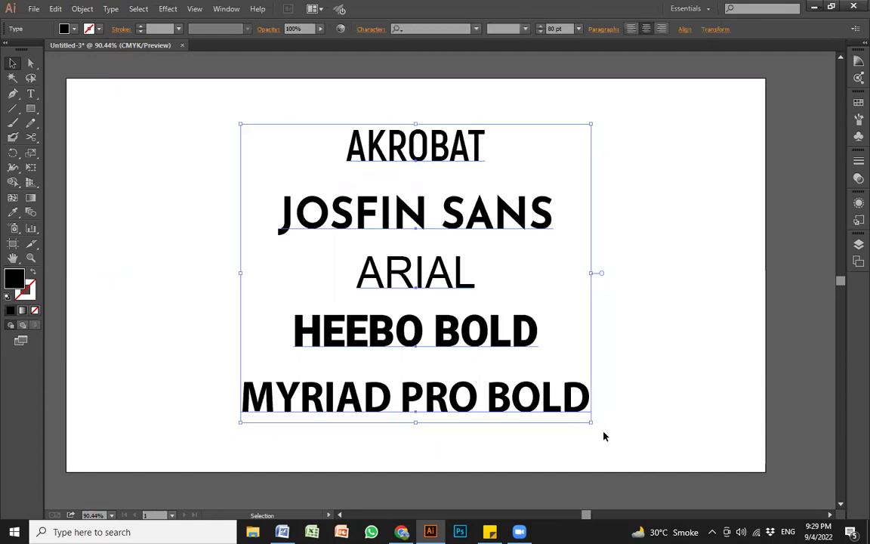
{"action": "left_click", "coordinate": [645, 368]}
{"action": "left_click", "coordinate": [453, 151]}
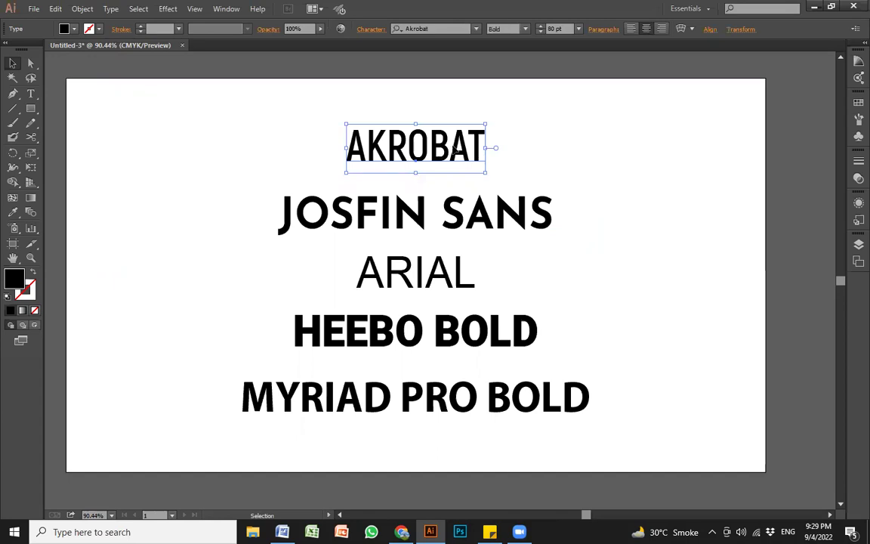
{"action": "left_click", "coordinate": [451, 203]}
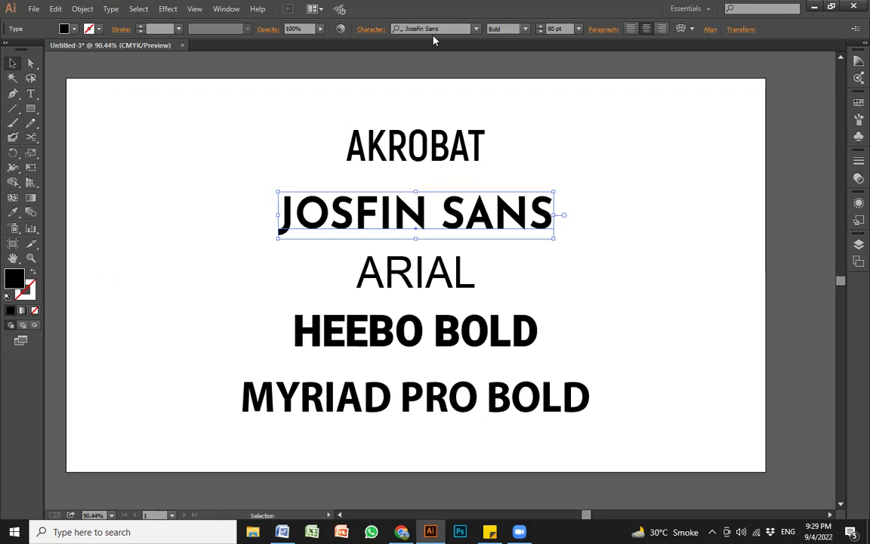
{"action": "left_click", "coordinate": [376, 278]}
{"action": "left_click", "coordinate": [488, 332]}
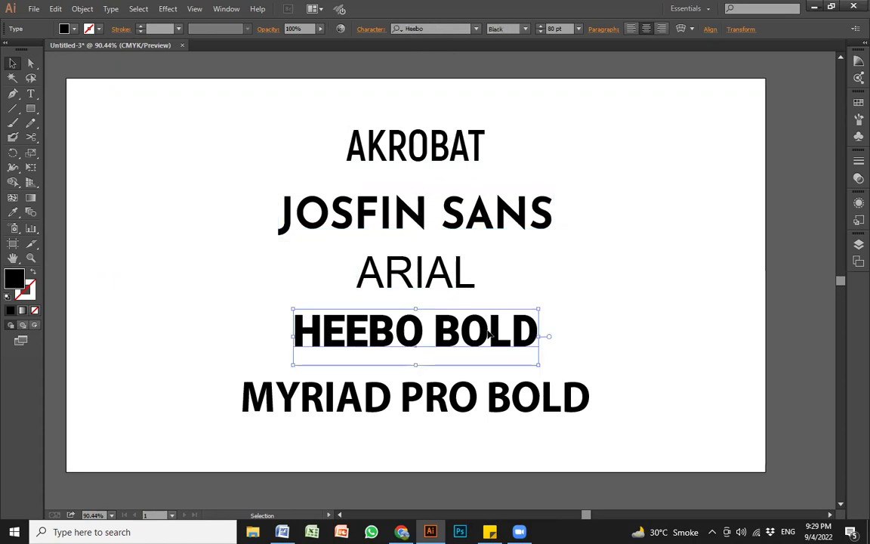
{"action": "left_click", "coordinate": [309, 406]}
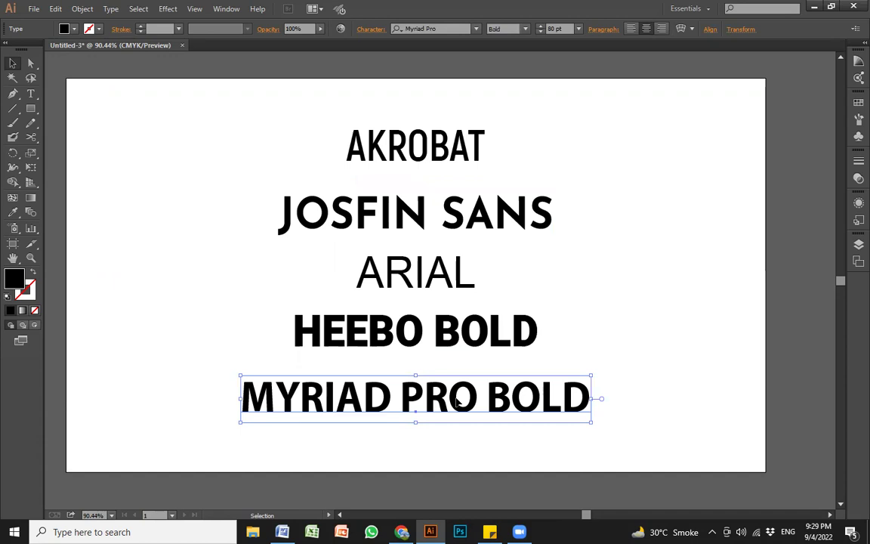
{"action": "left_click", "coordinate": [719, 375]}
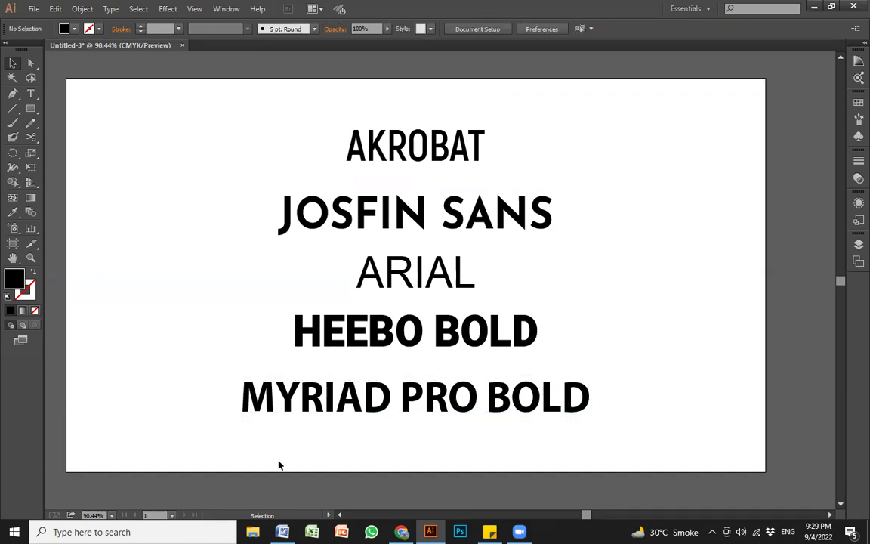
Step: Switch to the Google Drive page in Chrome
{"action": "key", "text": "alt+Tab"}
{"action": "key", "text": "alt+Tab"}
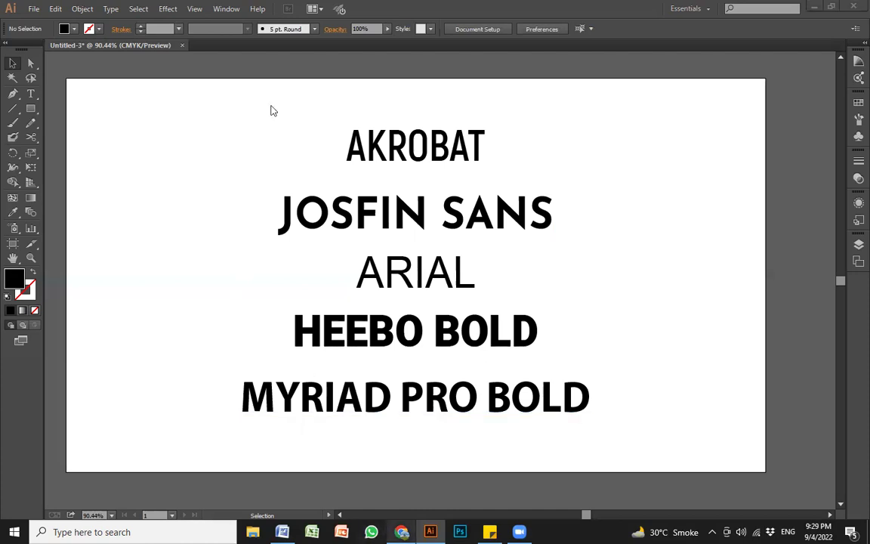
{"action": "key", "text": "alt+Tab"}
{"action": "left_click", "coordinate": [226, 10]}
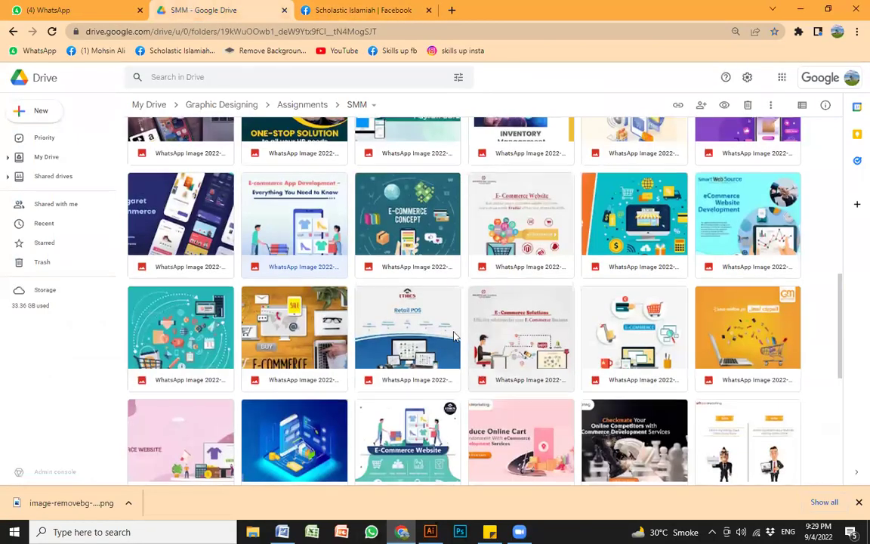
Step: Go to Graphic Designing > ALL fonts and preview a_for_a.zip's A FOR A.ttf
{"action": "scroll", "coordinate": [500, 359], "scroll_direction": "up", "scroll_amount": 3}
{"action": "left_click", "coordinate": [231, 105]}
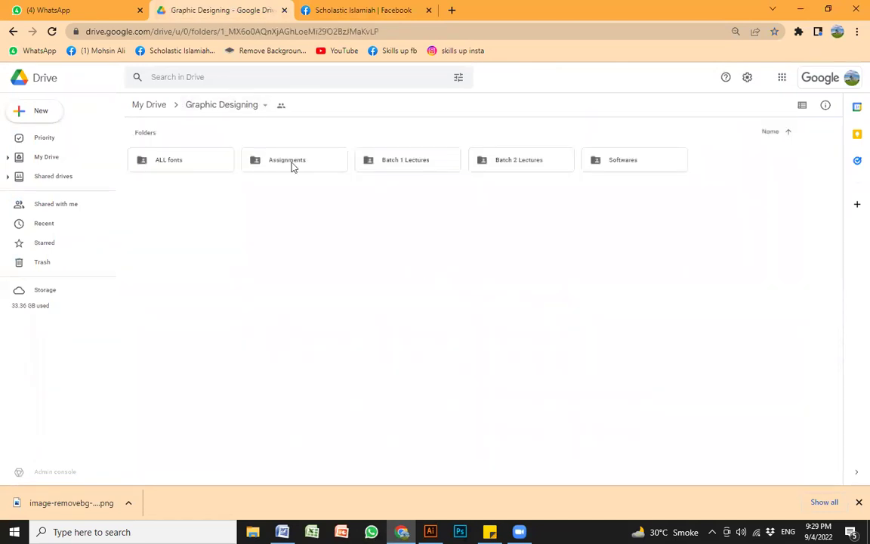
{"action": "double_click", "coordinate": [184, 160]}
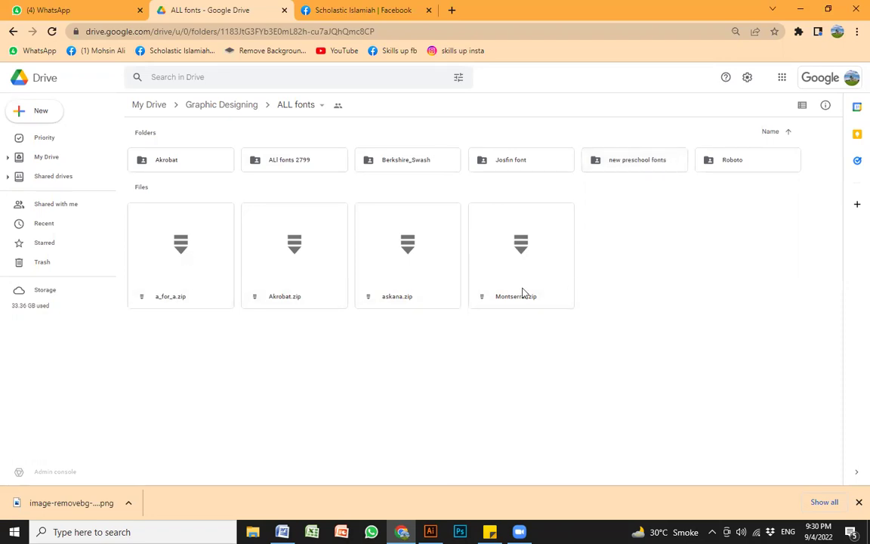
{"action": "left_click", "coordinate": [180, 219]}
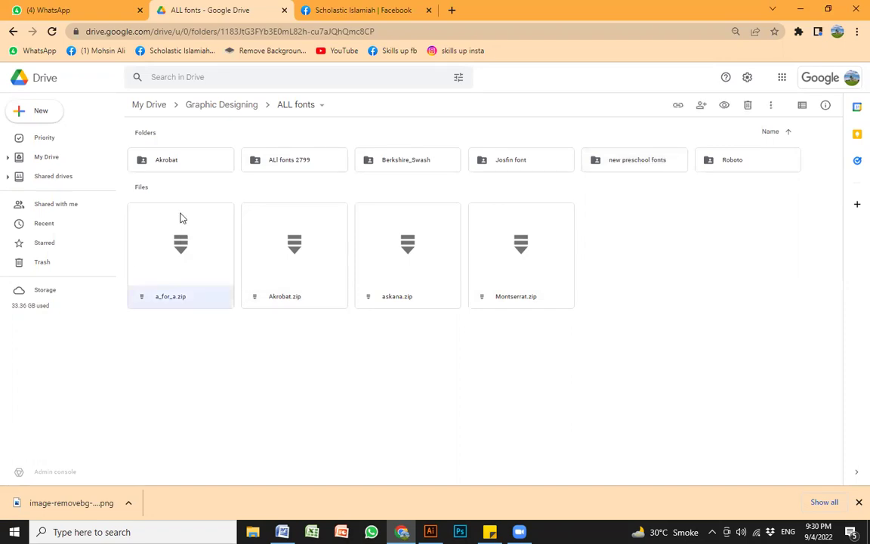
{"action": "double_click", "coordinate": [181, 219]}
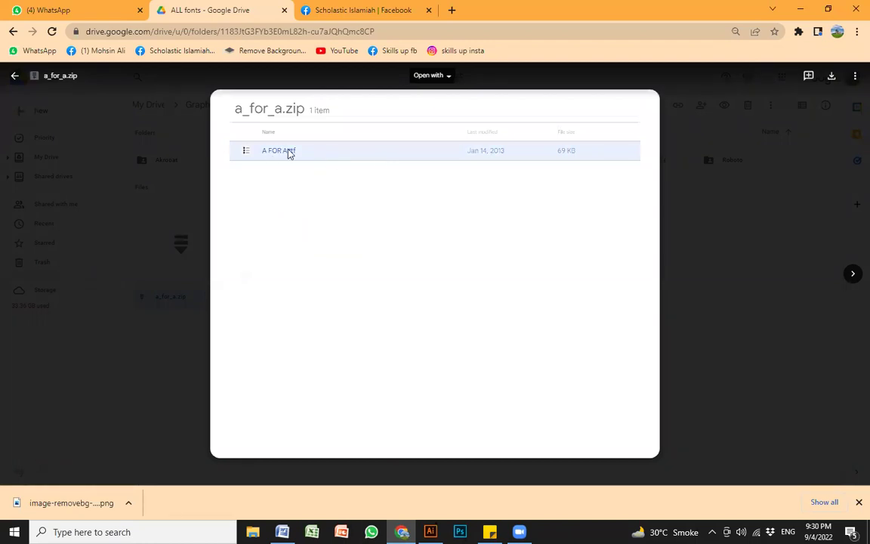
{"action": "left_click", "coordinate": [317, 153]}
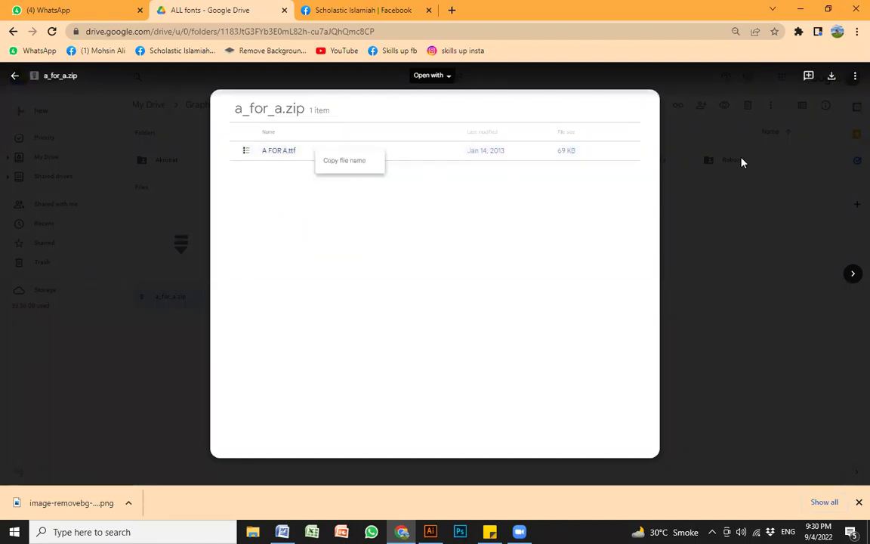
Step: Download a_for_a.zip and show it in its Downloads folder
{"action": "left_click", "coordinate": [831, 79]}
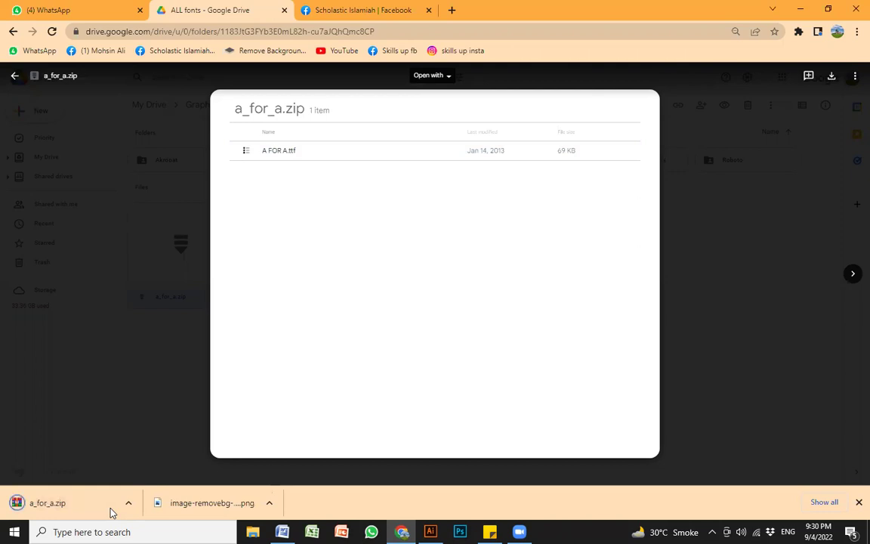
{"action": "left_click", "coordinate": [58, 510]}
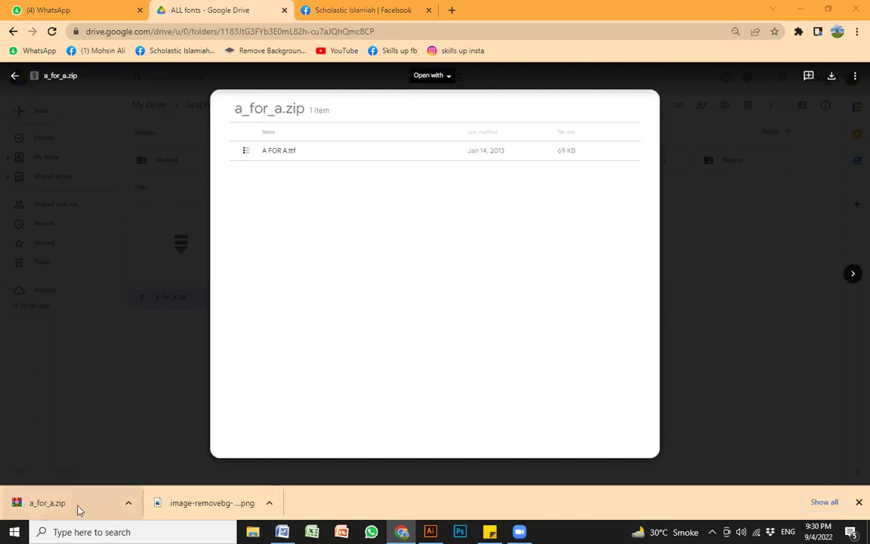
{"action": "left_click", "coordinate": [129, 504]}
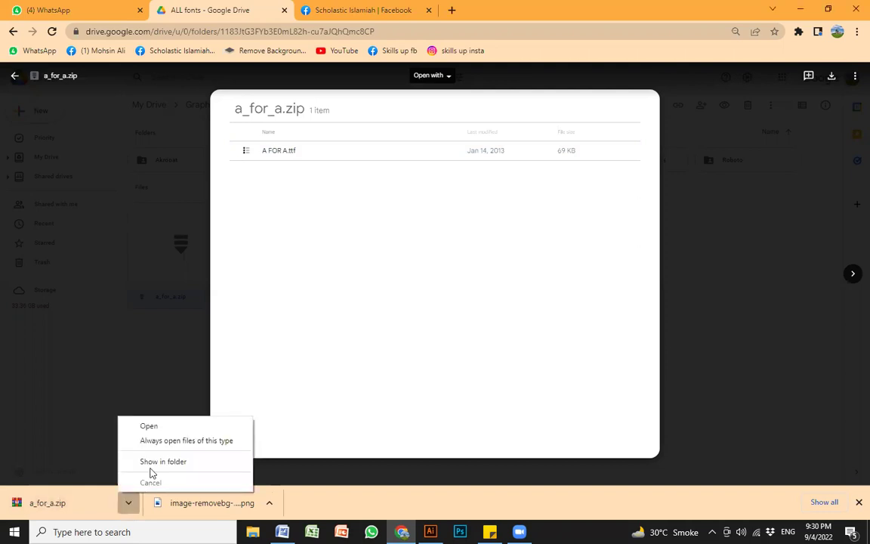
{"action": "left_click", "coordinate": [161, 462]}
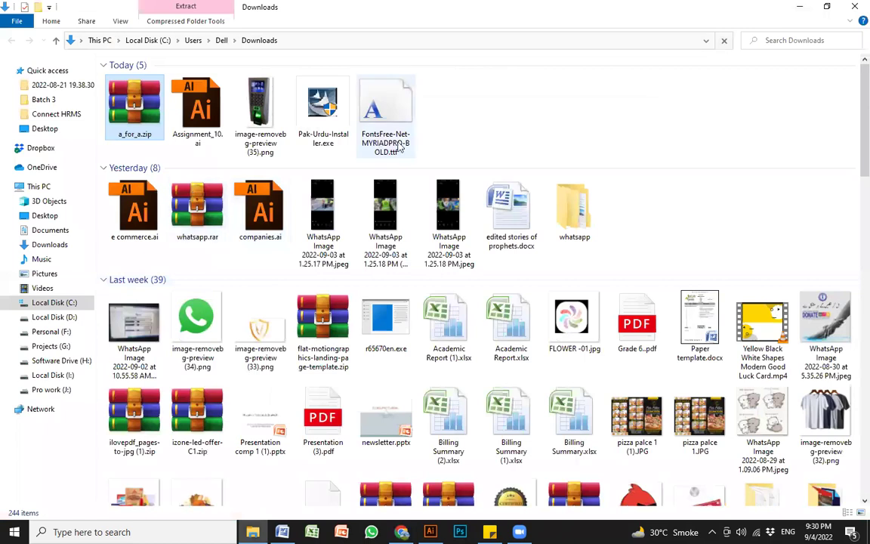
Step: Open a_for_a.zip in WinRAR and preview the A FOR A.ttf font
{"action": "double_click", "coordinate": [129, 111]}
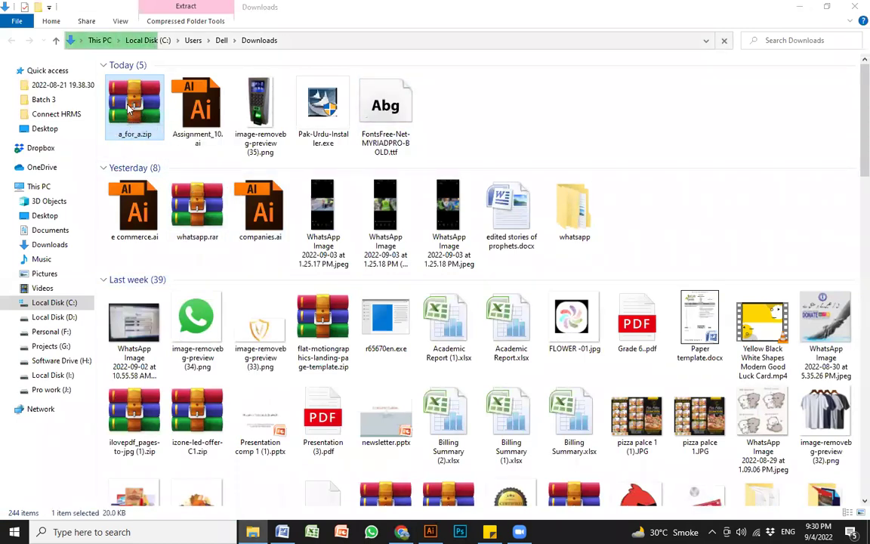
{"action": "double_click", "coordinate": [252, 198]}
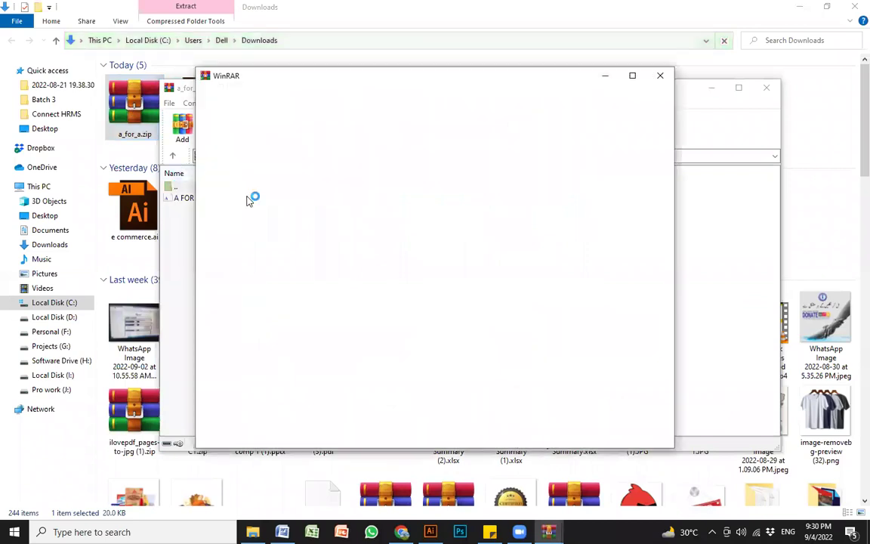
{"action": "left_click", "coordinate": [661, 79]}
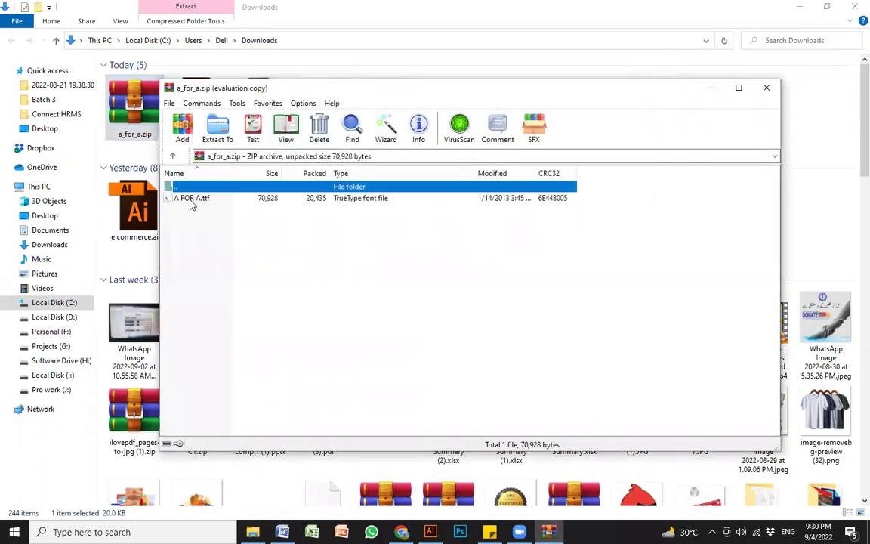
{"action": "left_click", "coordinate": [184, 200]}
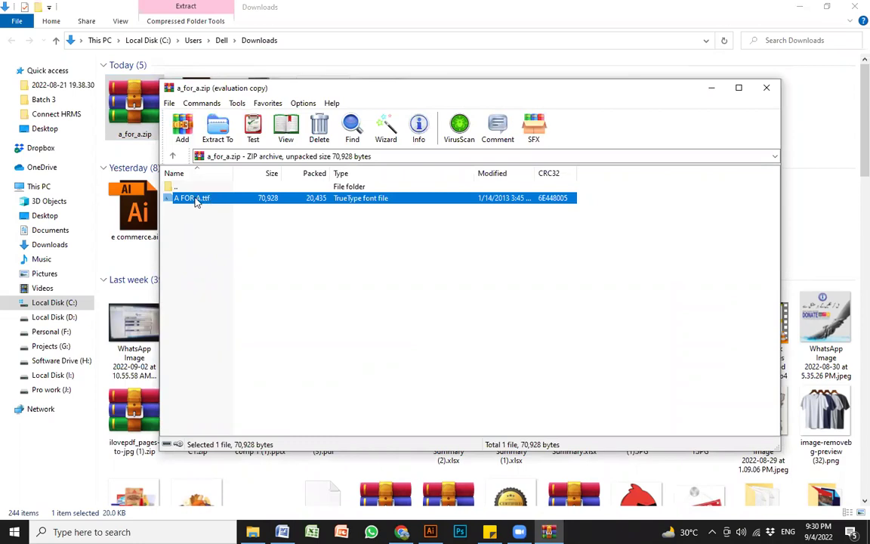
{"action": "double_click", "coordinate": [195, 198]}
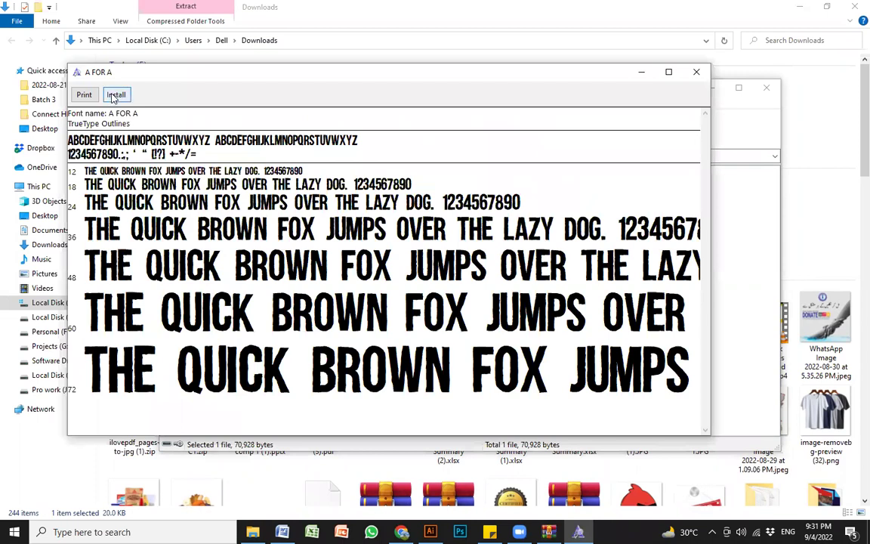
Step: Install the A FOR A font, then close the preview, archive and Downloads window
{"action": "left_click_drag", "start_coordinate": [152, 80], "coordinate": [258, 143]}
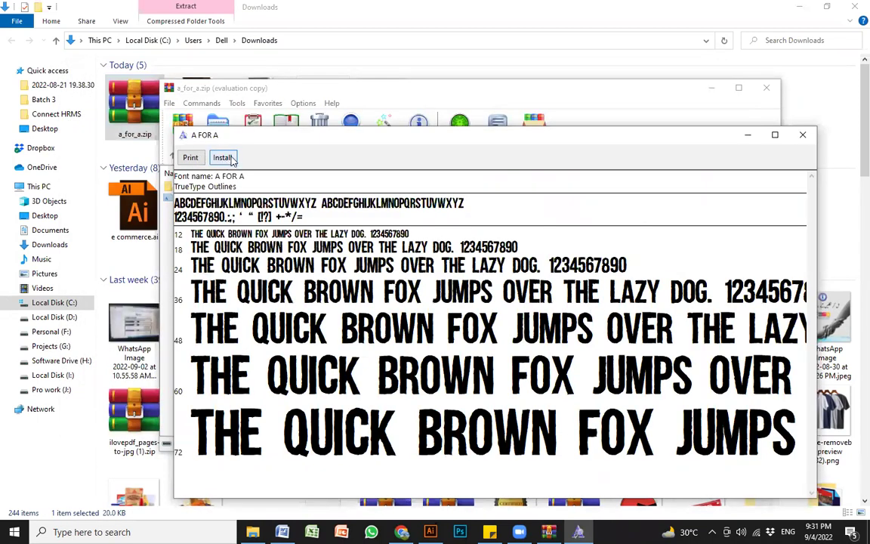
{"action": "left_click", "coordinate": [223, 158]}
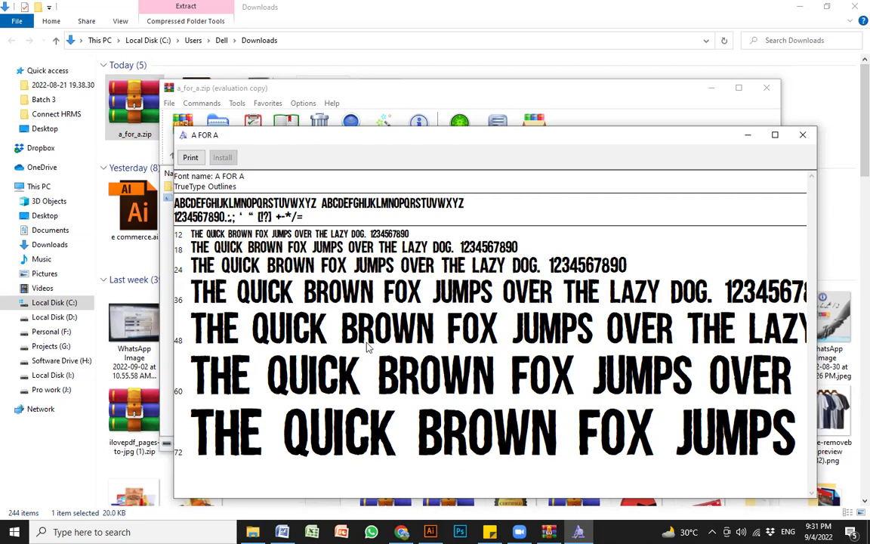
{"action": "left_click", "coordinate": [803, 135]}
{"action": "key", "text": "Escape"}
{"action": "left_click", "coordinate": [794, 9]}
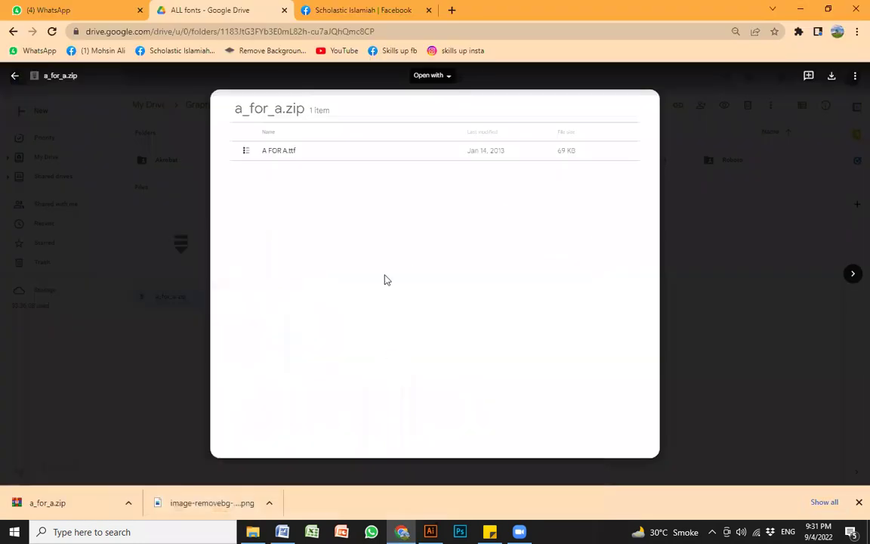
Step: Set the JOSFIN SANS line's font to A FOR A
{"action": "left_click", "coordinate": [401, 531]}
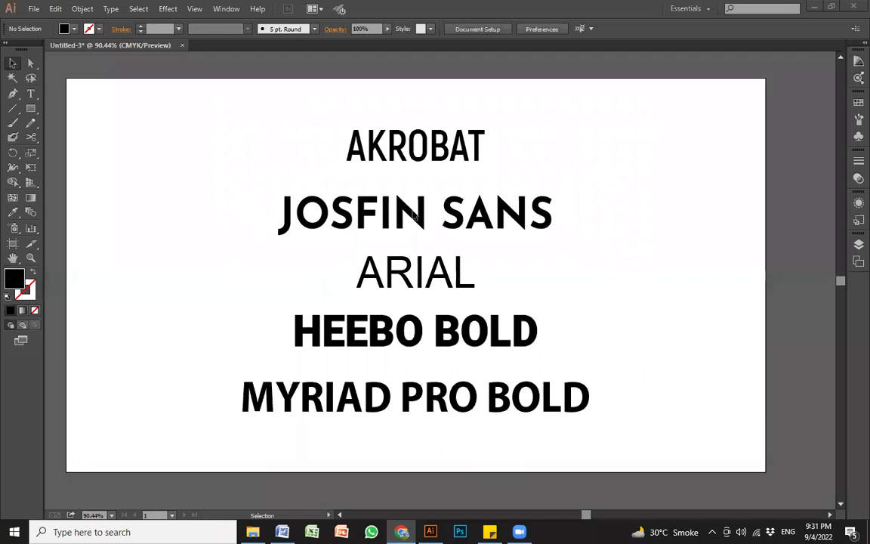
{"action": "left_click", "coordinate": [414, 215]}
{"action": "left_click", "coordinate": [446, 28]}
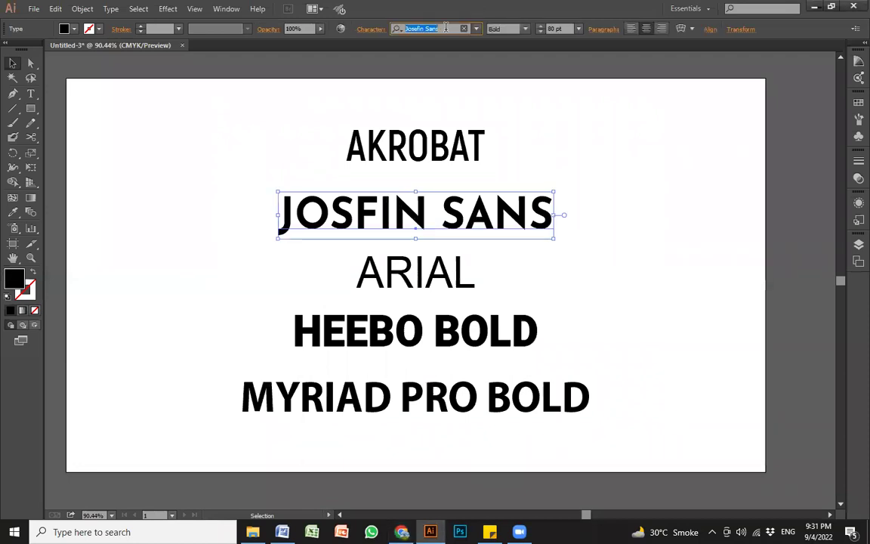
{"action": "type", "text": "a"}
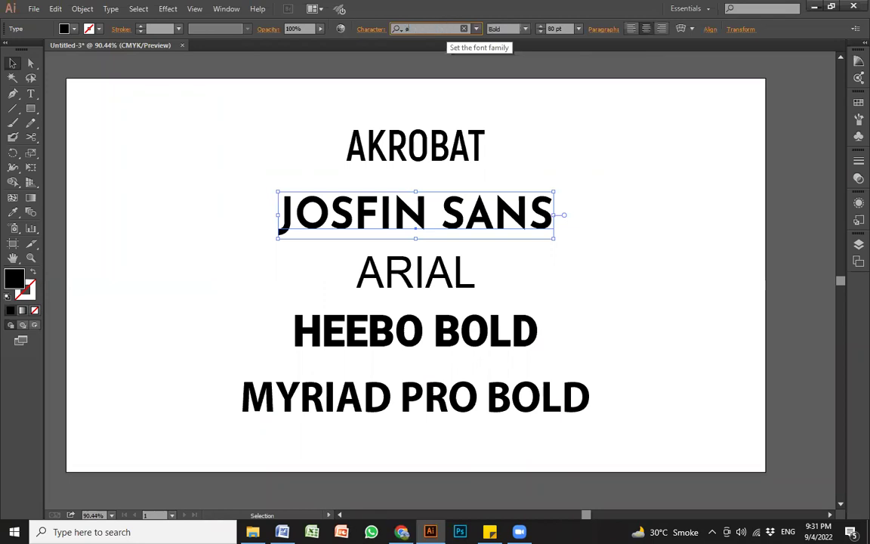
{"action": "type", "text": " f"}
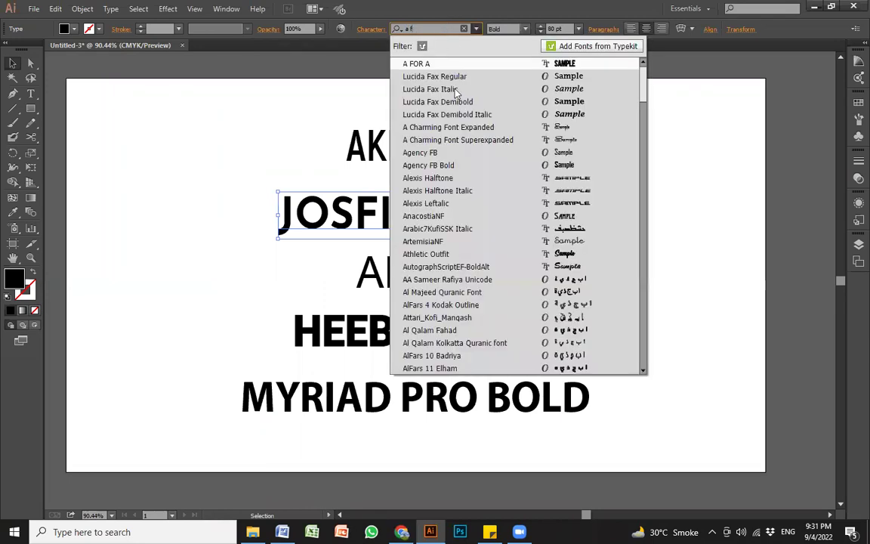
{"action": "key", "text": "Return"}
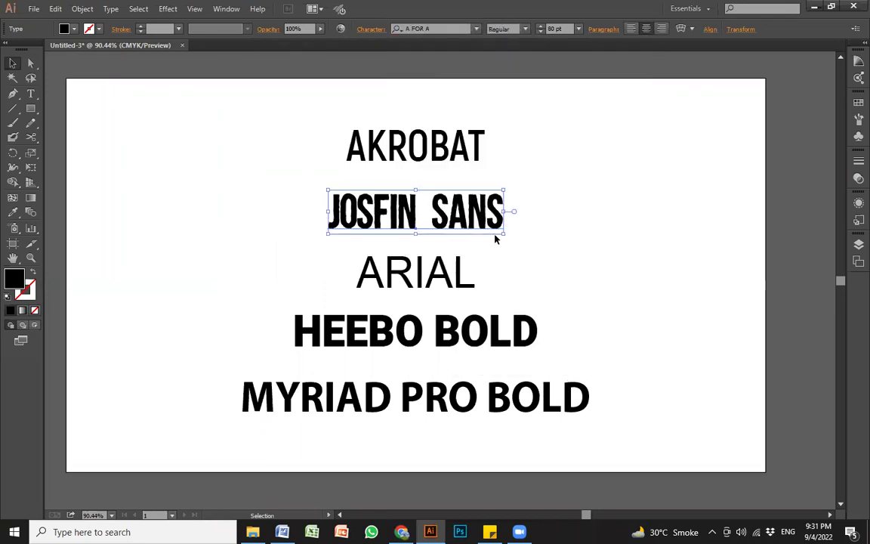
Step: Scale the JOSFIN SANS text larger and give it a red fill
{"action": "left_click_drag", "start_coordinate": [504, 191], "coordinate": [580, 155]}
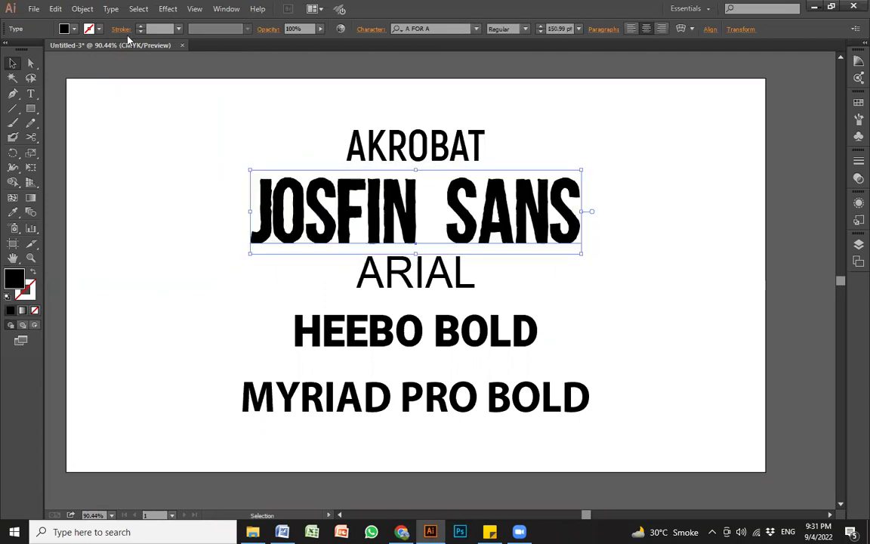
{"action": "left_click", "coordinate": [74, 28]}
{"action": "left_click", "coordinate": [93, 53]}
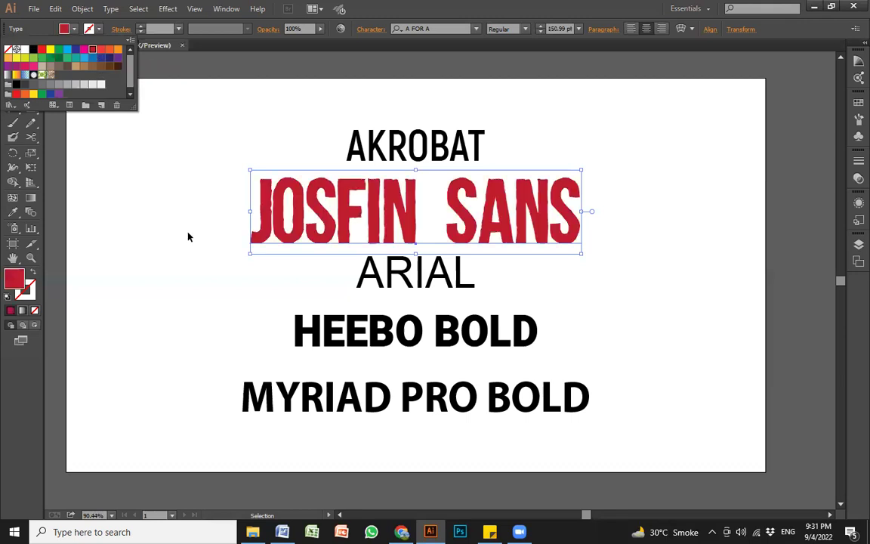
{"action": "left_click", "coordinate": [188, 238]}
{"action": "left_click", "coordinate": [189, 240]}
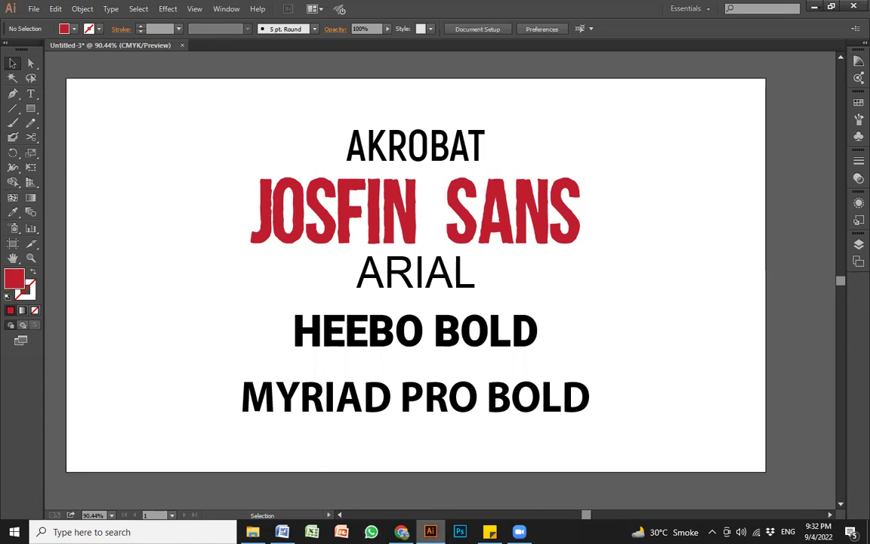
{"action": "key", "text": "alt+Tab"}
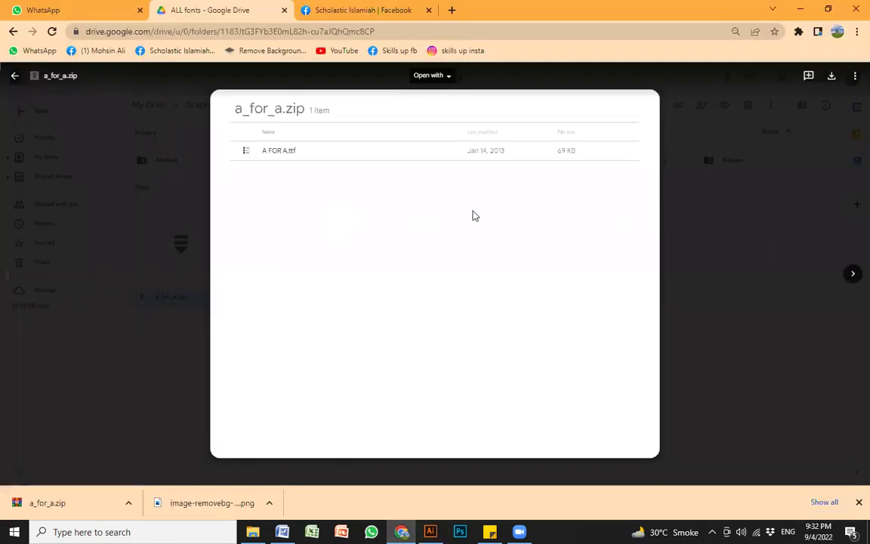
Step: Close the a_for_a.zip preview, look inside ALl fonts 2799, and return to ALL fonts
{"action": "key", "text": "Escape"}
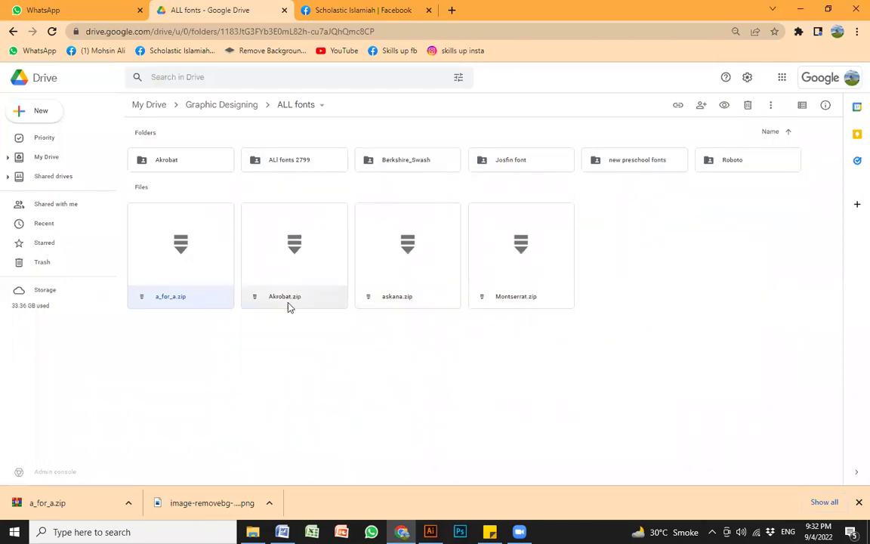
{"action": "double_click", "coordinate": [297, 164]}
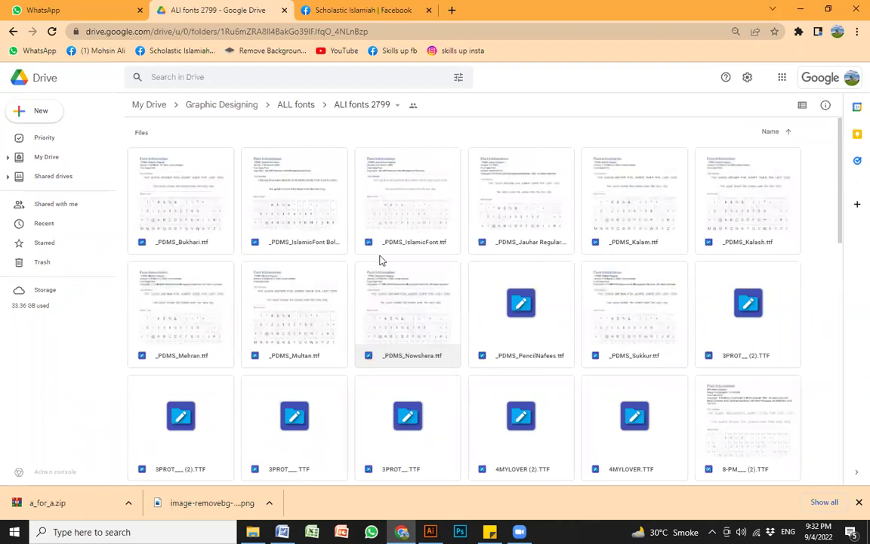
{"action": "left_click", "coordinate": [300, 106]}
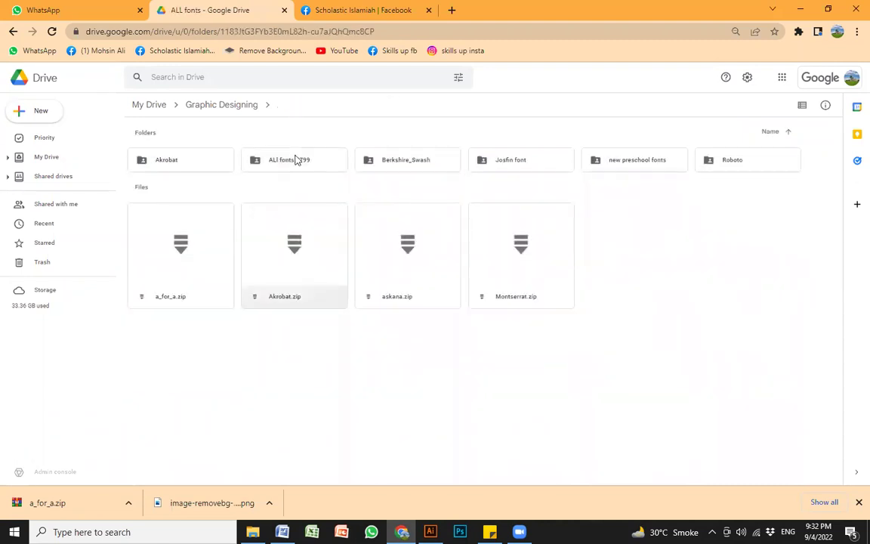
{"action": "right_click", "coordinate": [298, 164]}
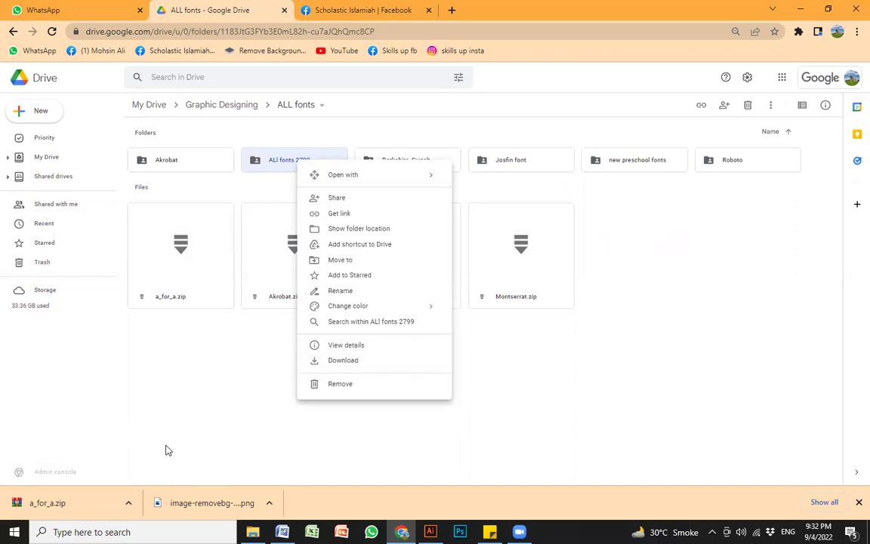
{"action": "left_click", "coordinate": [129, 503]}
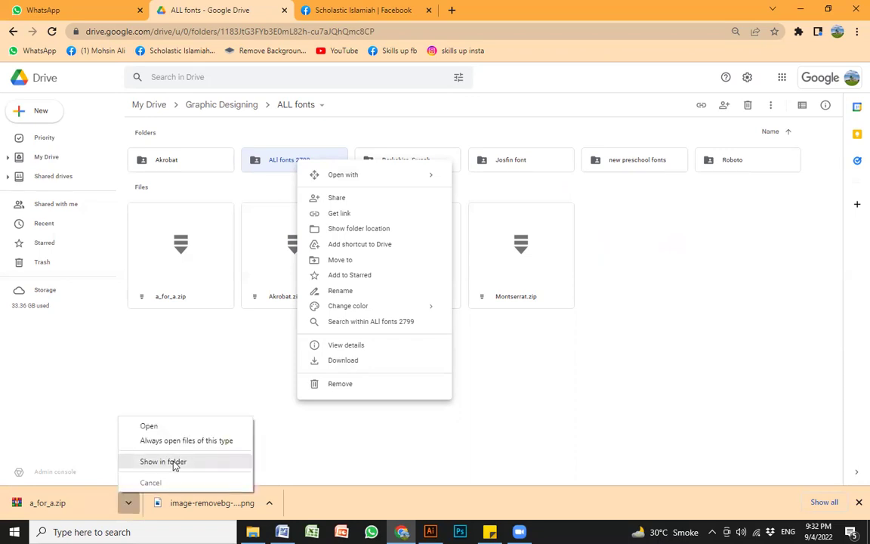
Step: Extract a_for_a.zip into an a_for_a folder in Downloads
{"action": "left_click", "coordinate": [163, 462]}
{"action": "double_click", "coordinate": [259, 231]}
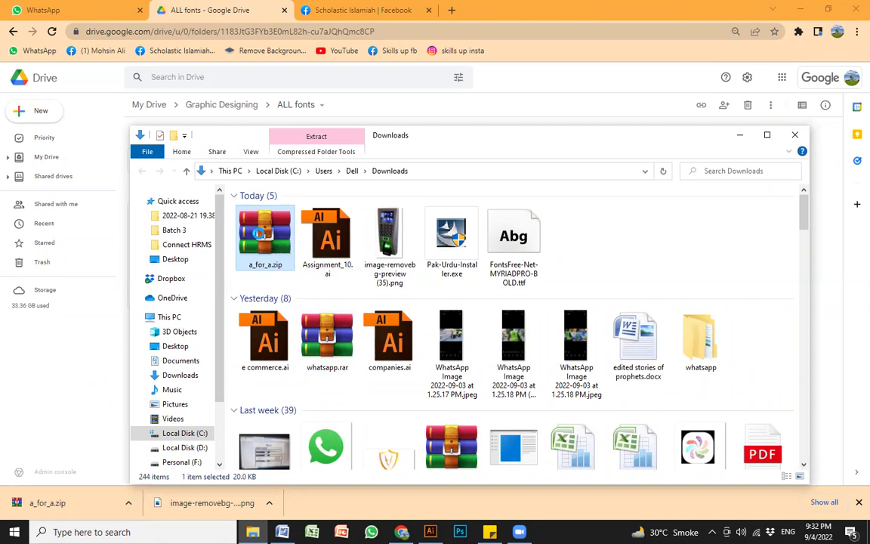
{"action": "right_click", "coordinate": [259, 232]}
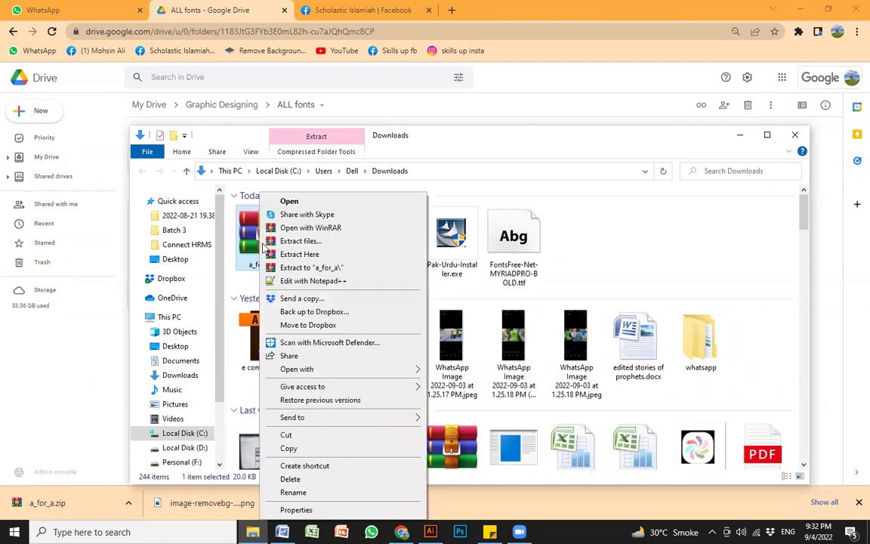
{"action": "left_click", "coordinate": [308, 243]}
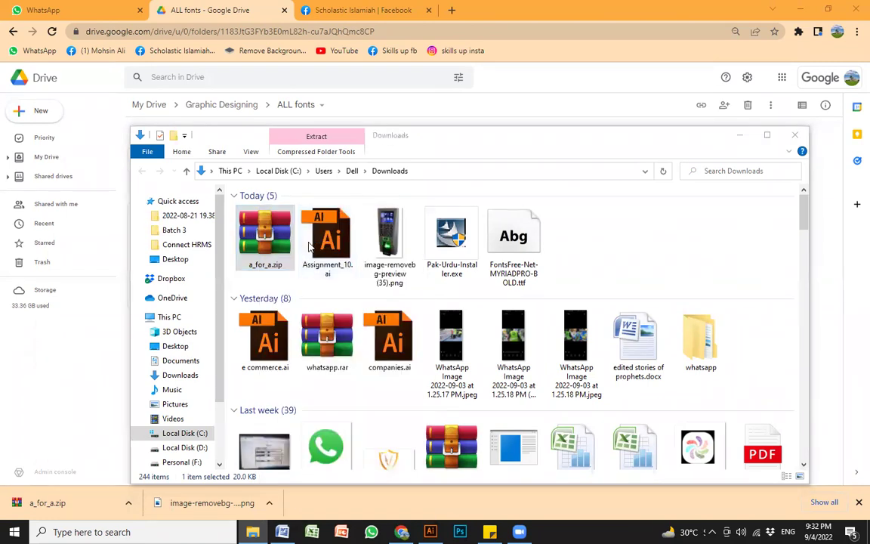
{"action": "left_click", "coordinate": [466, 399]}
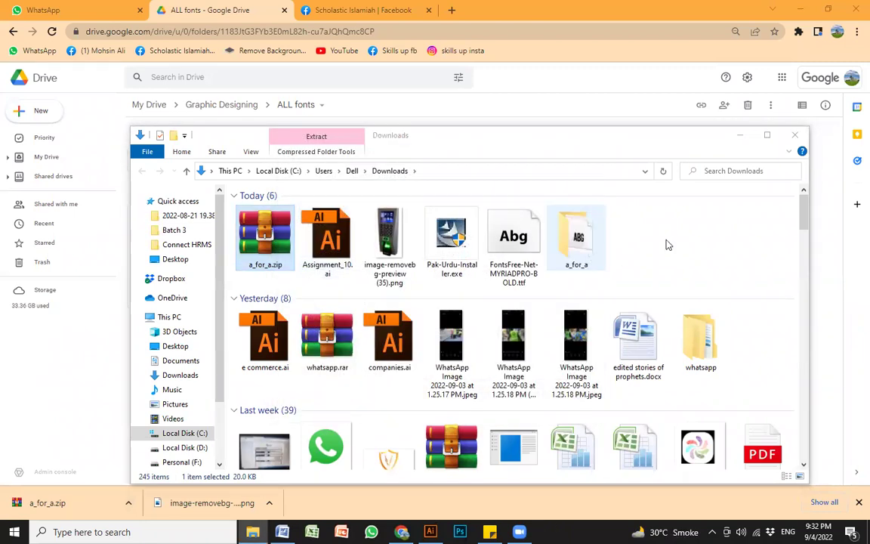
Step: Install A FOR A.ttf from the a_for_a folder and close the Explorer window
{"action": "double_click", "coordinate": [576, 236]}
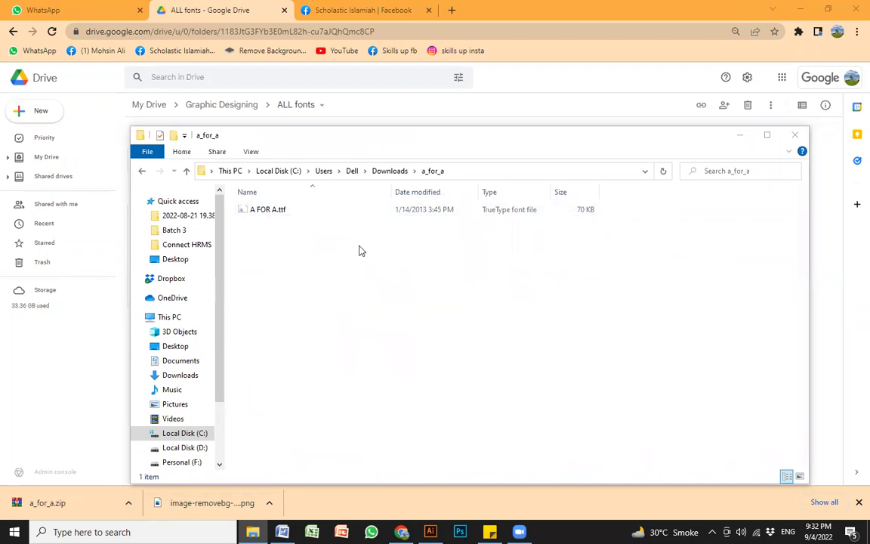
{"action": "left_click", "coordinate": [317, 211]}
{"action": "double_click", "coordinate": [296, 209]}
{"action": "right_click", "coordinate": [297, 210]}
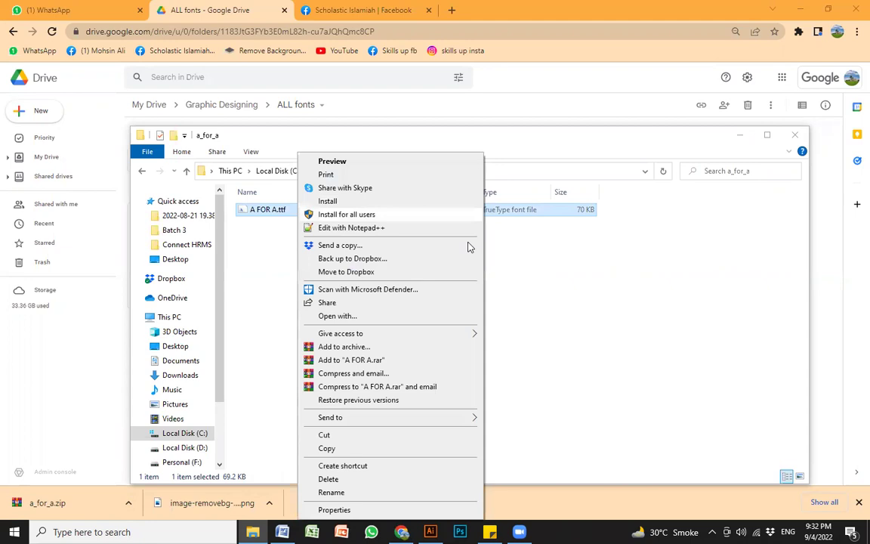
{"action": "left_click", "coordinate": [558, 285]}
{"action": "left_click", "coordinate": [794, 134]}
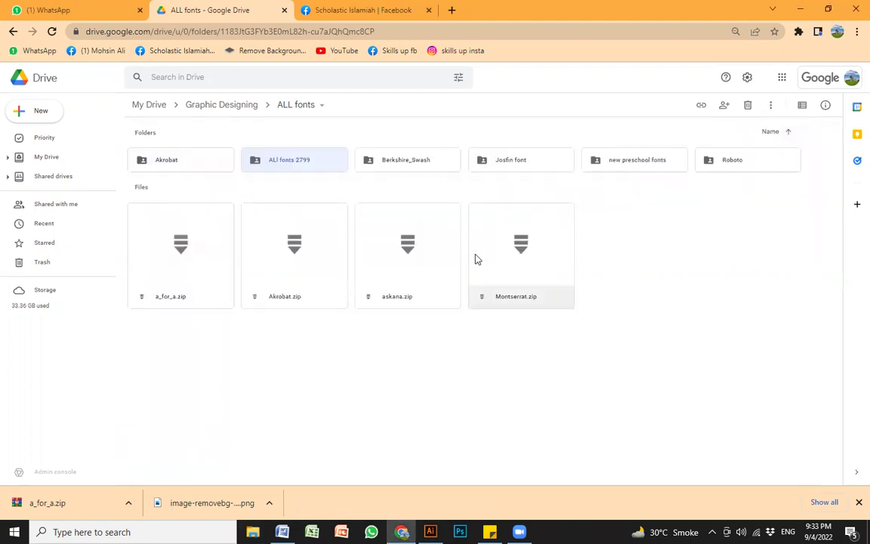
{"action": "left_click", "coordinate": [661, 284]}
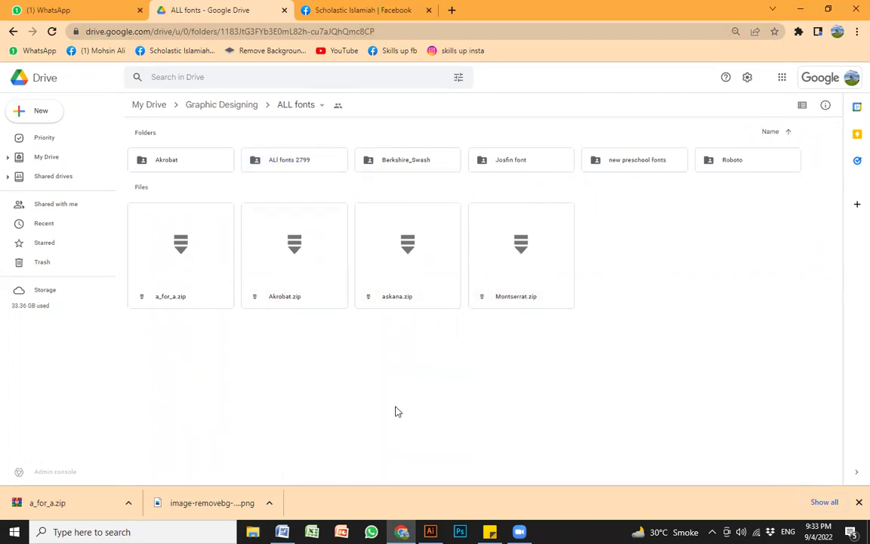
Step: Review the JOSFIN SANS, ARIAL, HEEBO BOLD and MYRIAD PRO BOLD lines in Illustrator, then return to Chrome
{"action": "key", "text": "alt+Tab"}
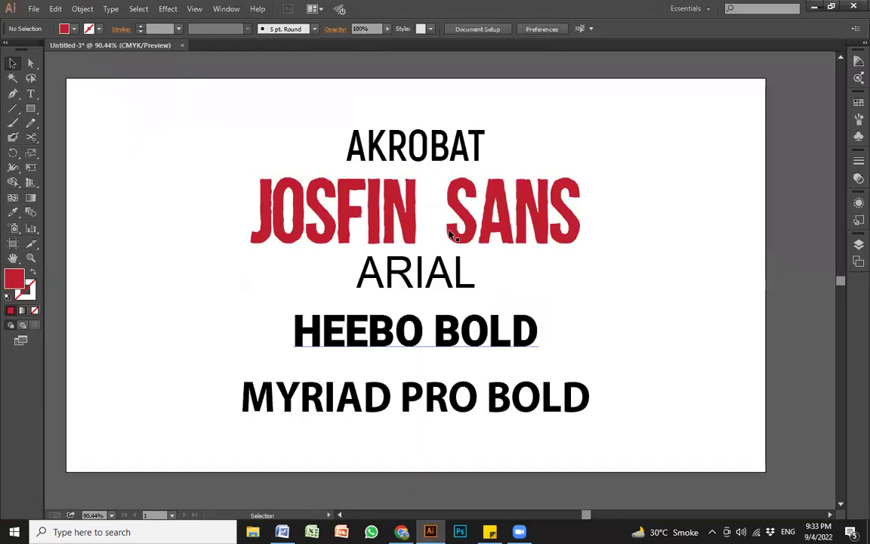
{"action": "left_click", "coordinate": [408, 211]}
{"action": "left_click", "coordinate": [573, 319]}
{"action": "left_click", "coordinate": [401, 281]}
{"action": "left_click", "coordinate": [368, 342]}
{"action": "left_click", "coordinate": [372, 389]}
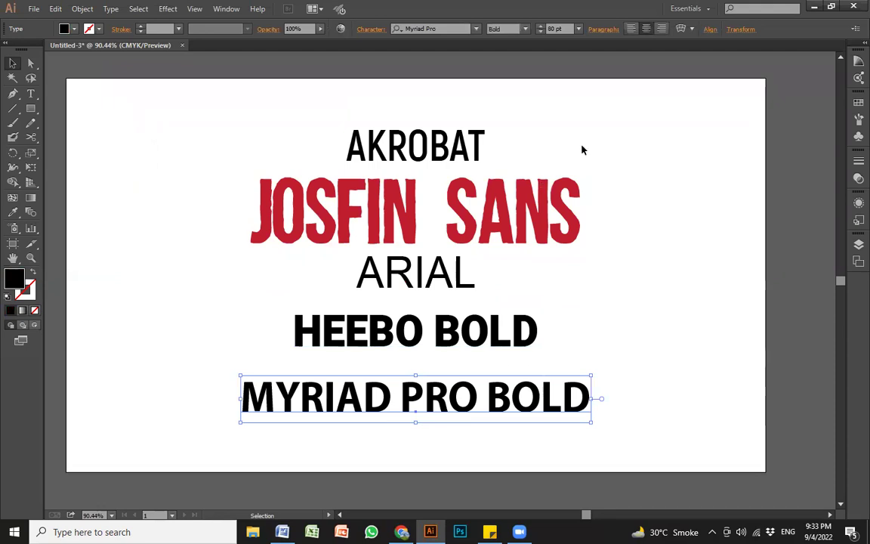
{"action": "left_click", "coordinate": [625, 246]}
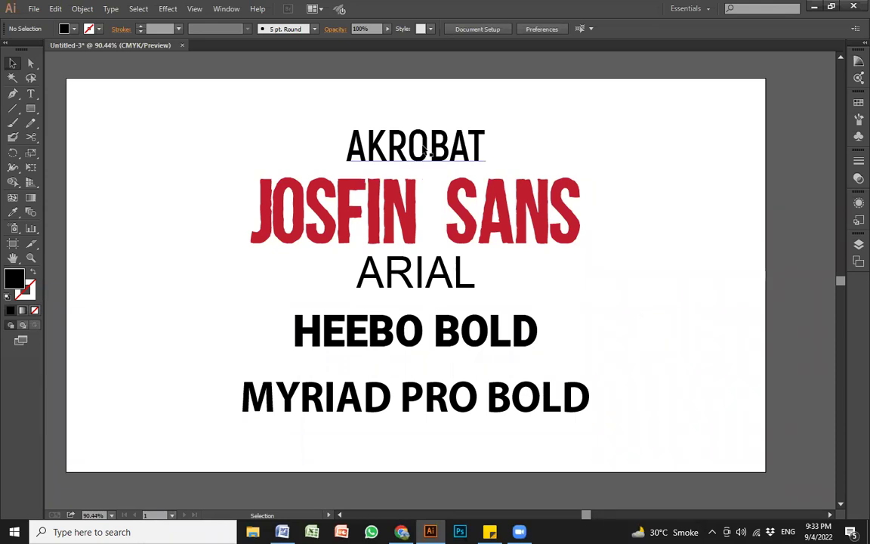
{"action": "left_click", "coordinate": [446, 299]}
{"action": "left_click", "coordinate": [559, 397]}
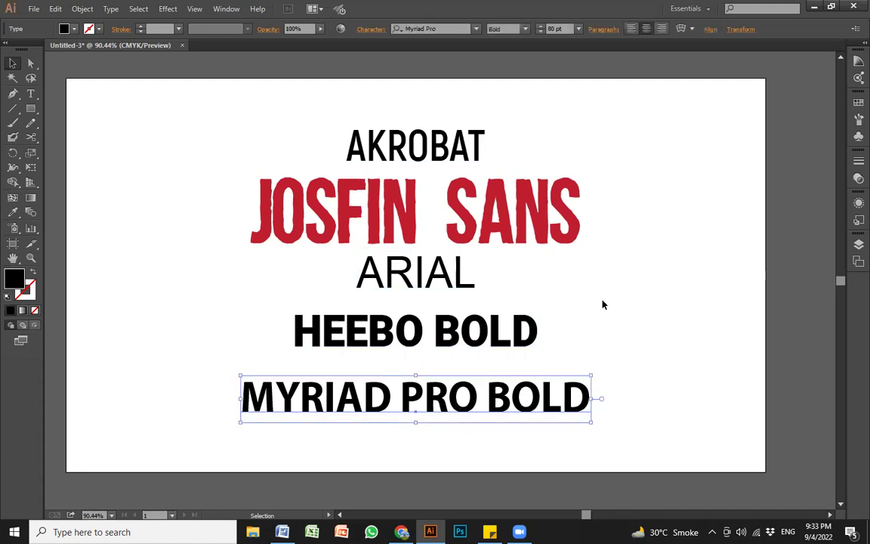
{"action": "left_click", "coordinate": [604, 394]}
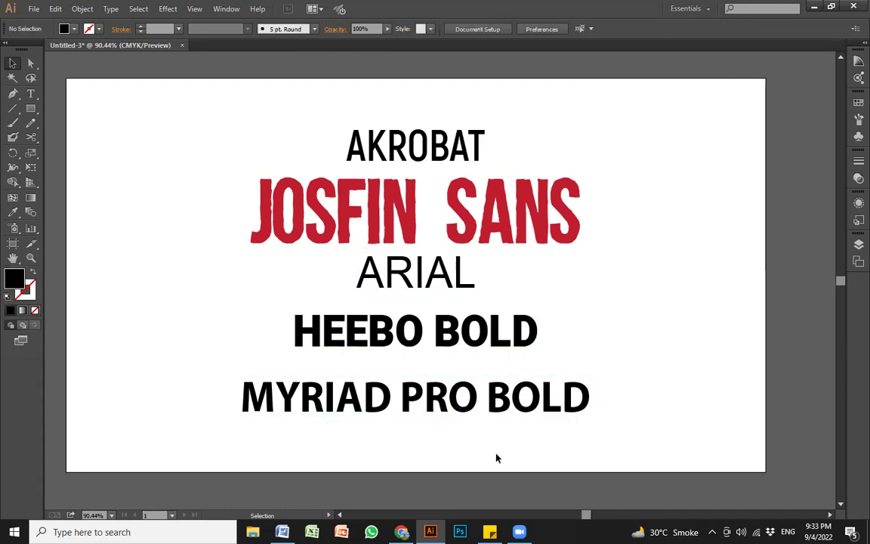
{"action": "key", "text": "alt+Tab"}
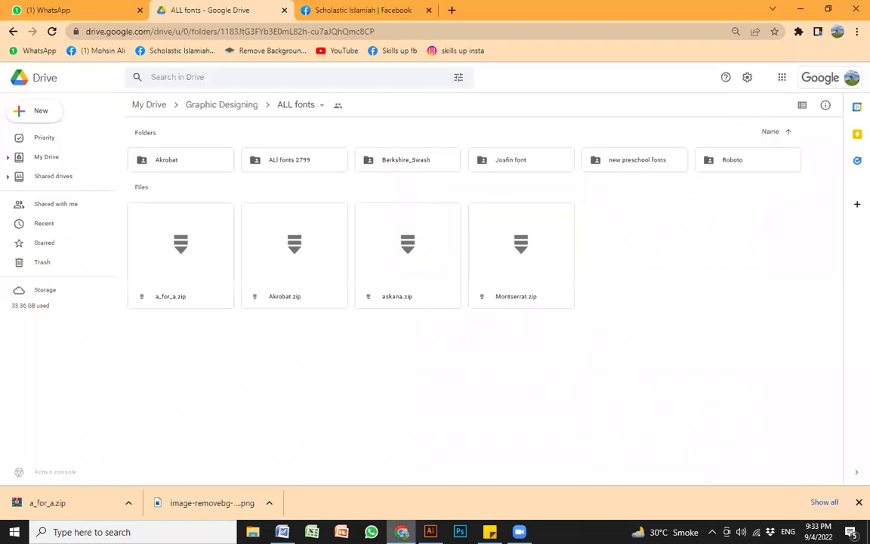
Step: Open a new Chrome tab showing the Google start page
{"action": "left_click", "coordinate": [450, 10]}
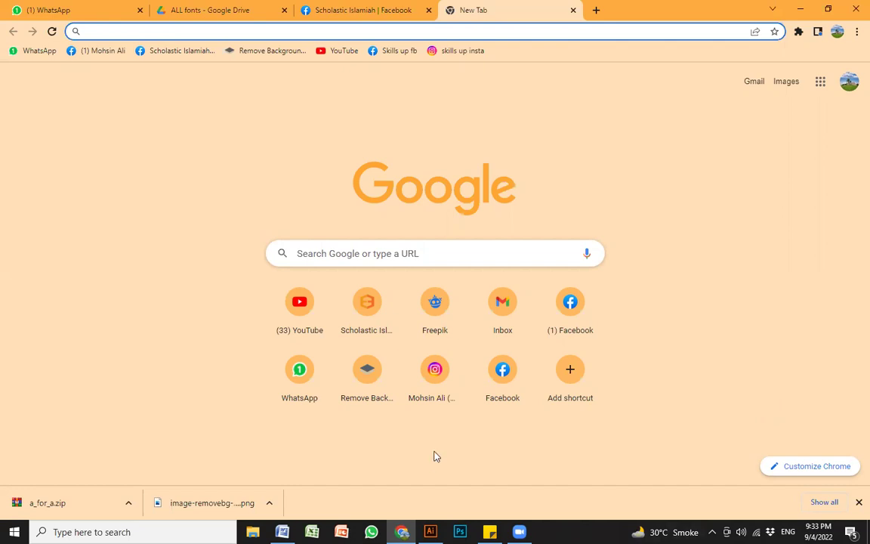
{"action": "key", "text": "alt+Tab"}
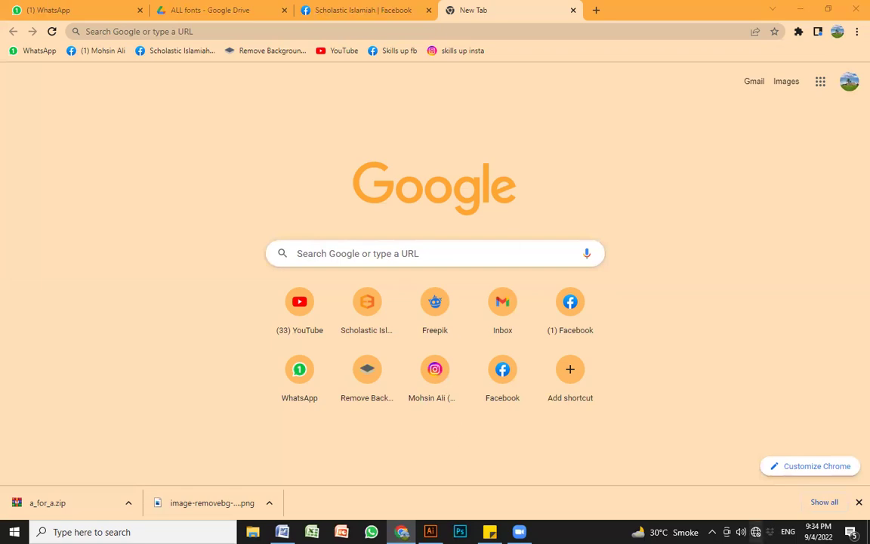
Step: Connect the computer to the Free wifi network from the taskbar Wi-Fi list
{"action": "left_click", "coordinate": [755, 532]}
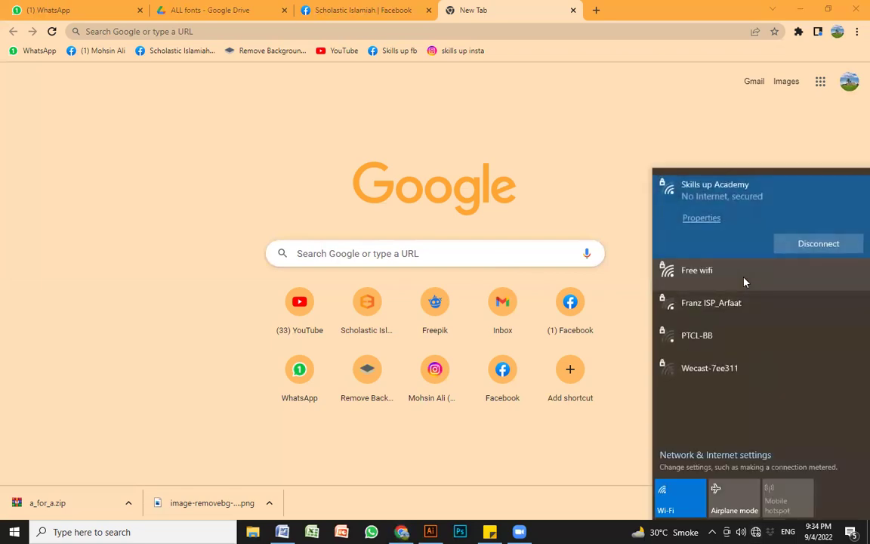
{"action": "left_click", "coordinate": [743, 270]}
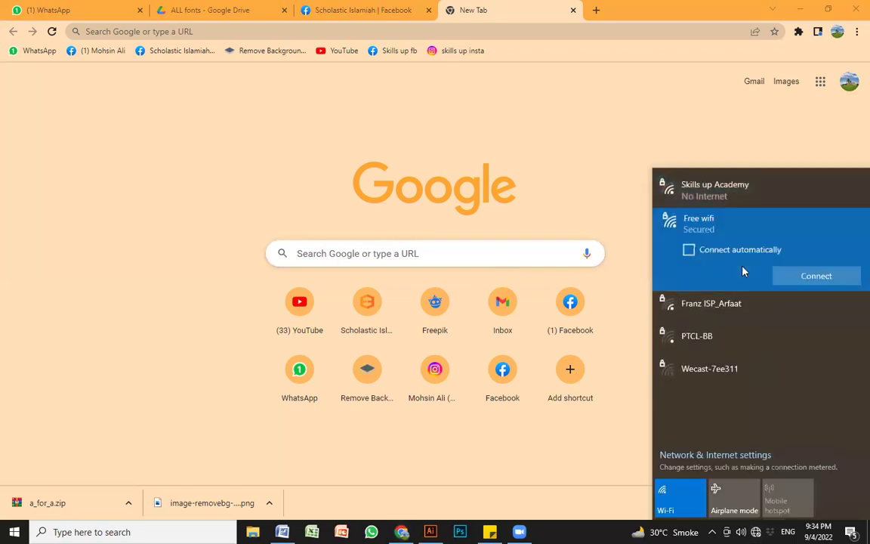
{"action": "left_click", "coordinate": [802, 278]}
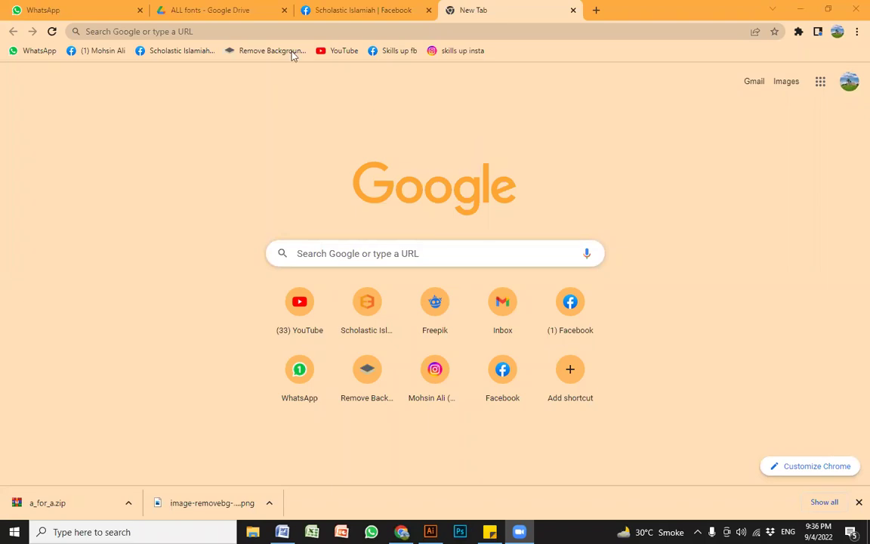
Step: Search Google for 'ch logo' from the Chrome address bar
{"action": "left_click", "coordinate": [272, 31]}
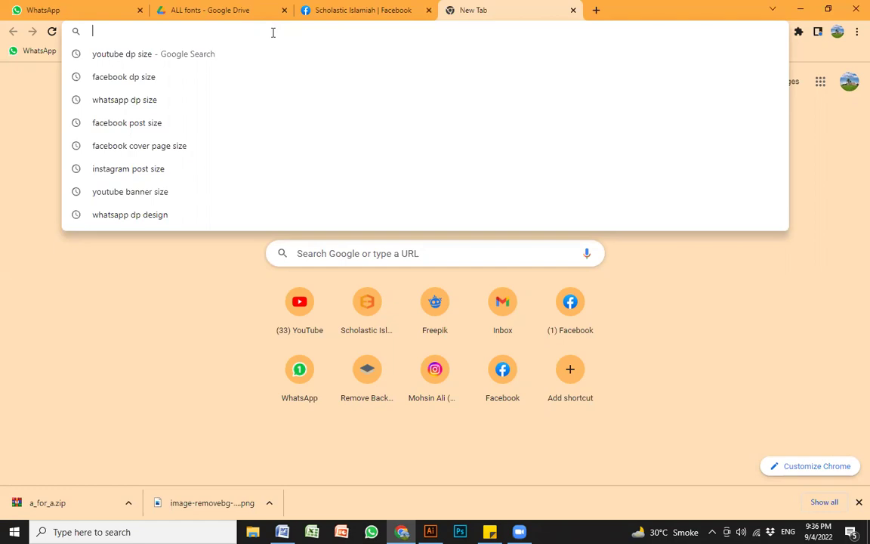
{"action": "type", "text": "ch"}
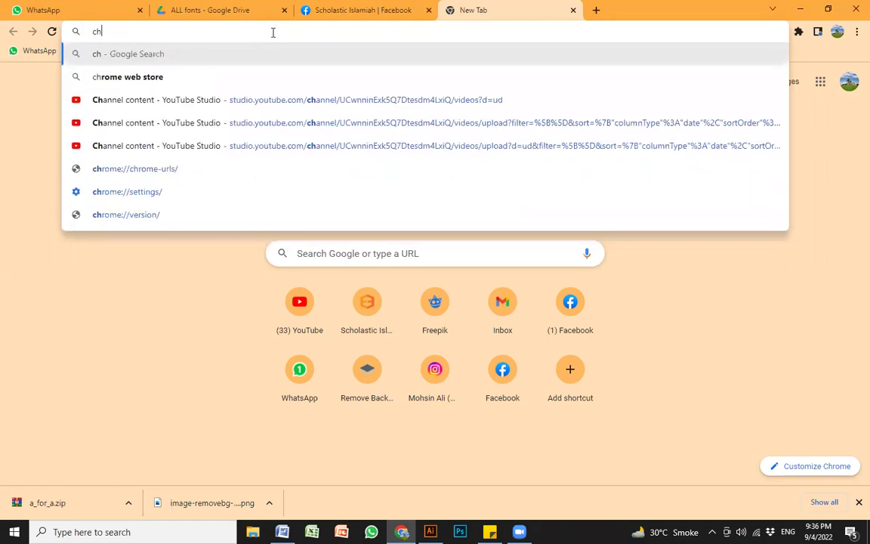
{"action": "type", "text": " logo"}
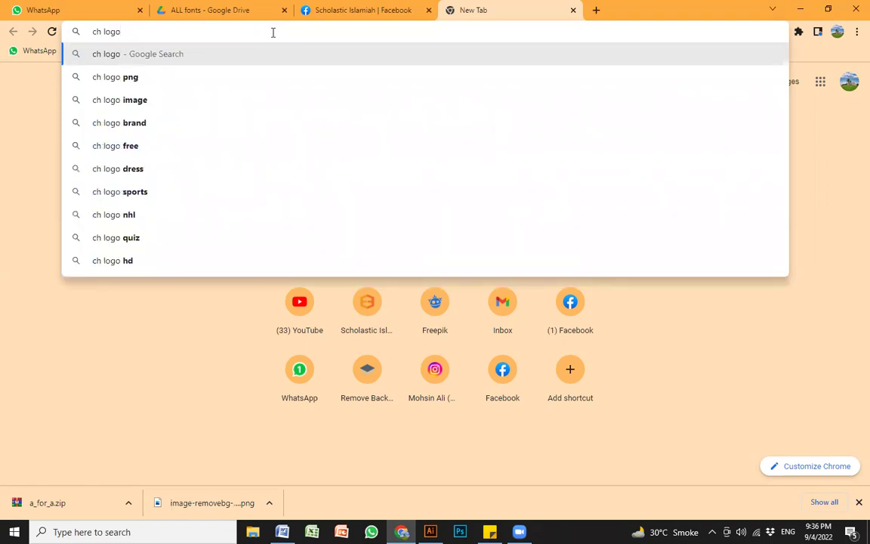
{"action": "key", "text": "Return"}
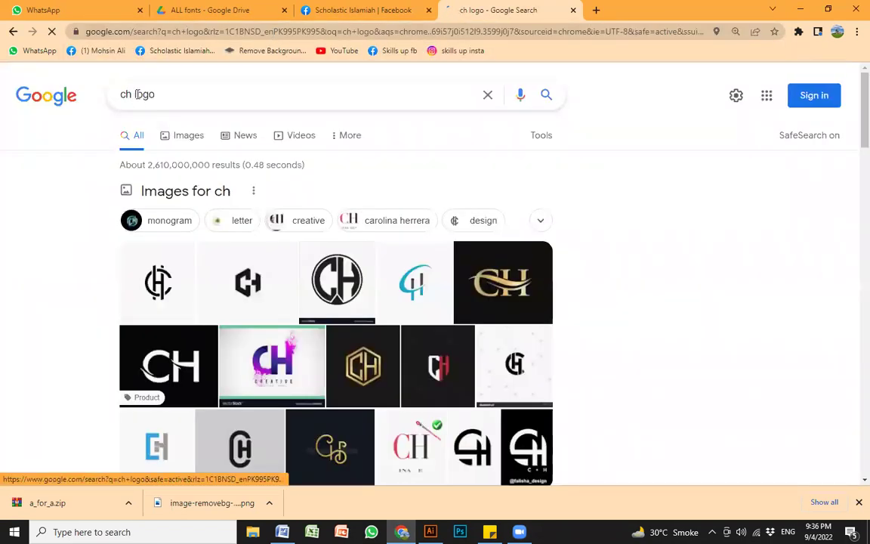
Step: Browse the Google Images results and open the Dribbble CH monogram preview
{"action": "left_click", "coordinate": [191, 139]}
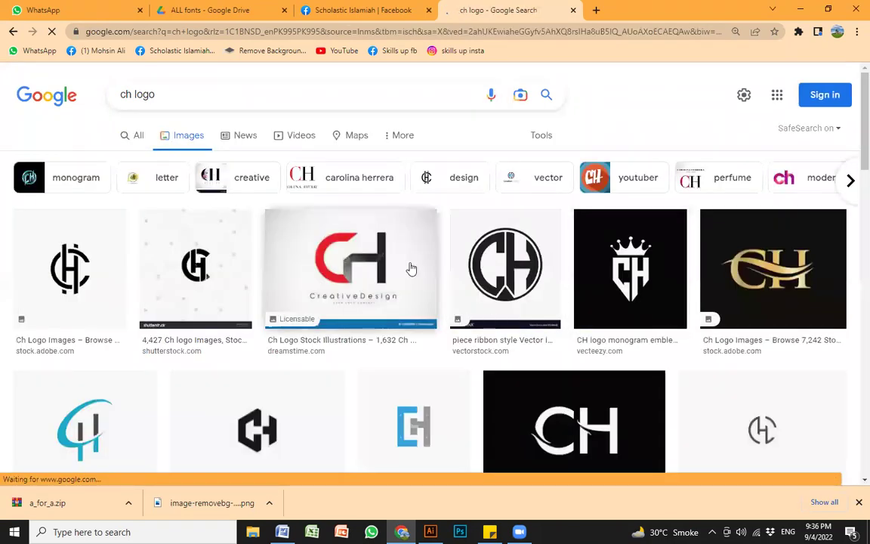
{"action": "scroll", "coordinate": [174, 241], "scroll_direction": "down", "scroll_amount": 3}
{"action": "scroll", "coordinate": [662, 261], "scroll_direction": "down", "scroll_amount": 3}
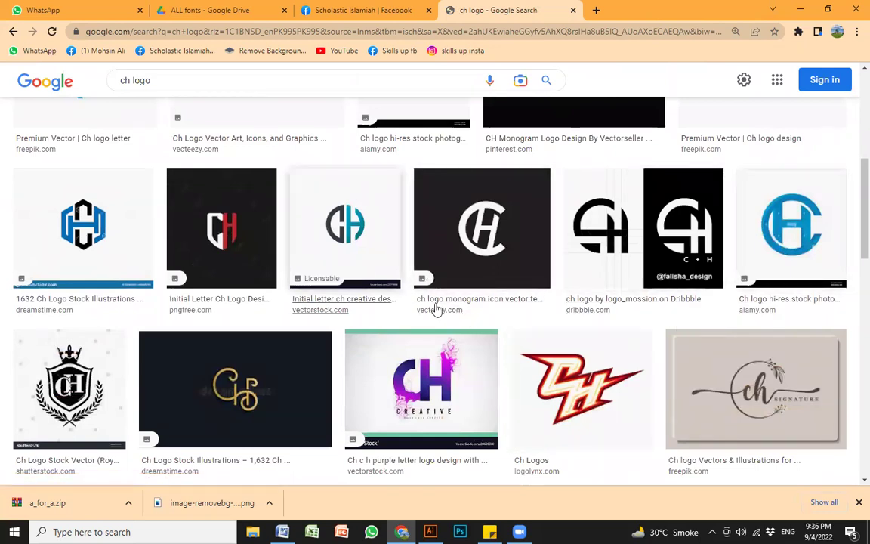
{"action": "scroll", "coordinate": [594, 315], "scroll_direction": "down", "scroll_amount": 3}
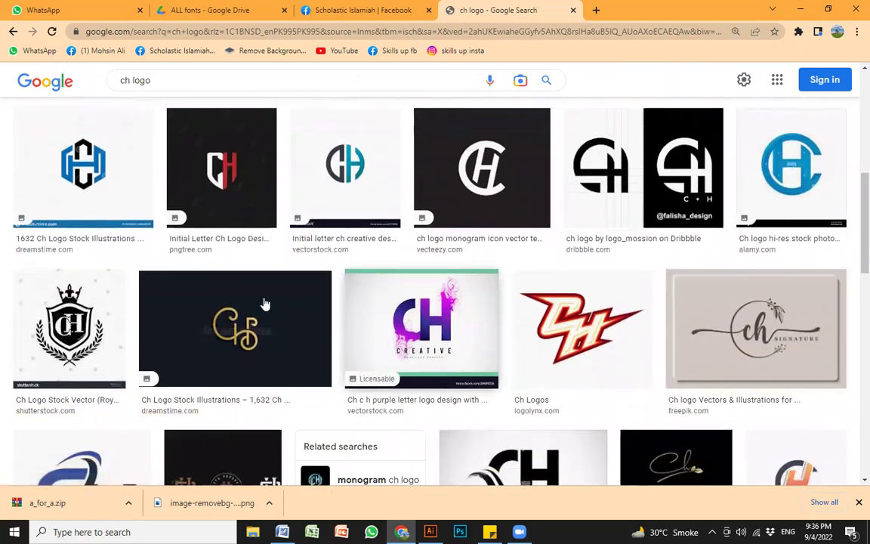
{"action": "scroll", "coordinate": [155, 294], "scroll_direction": "down", "scroll_amount": 4}
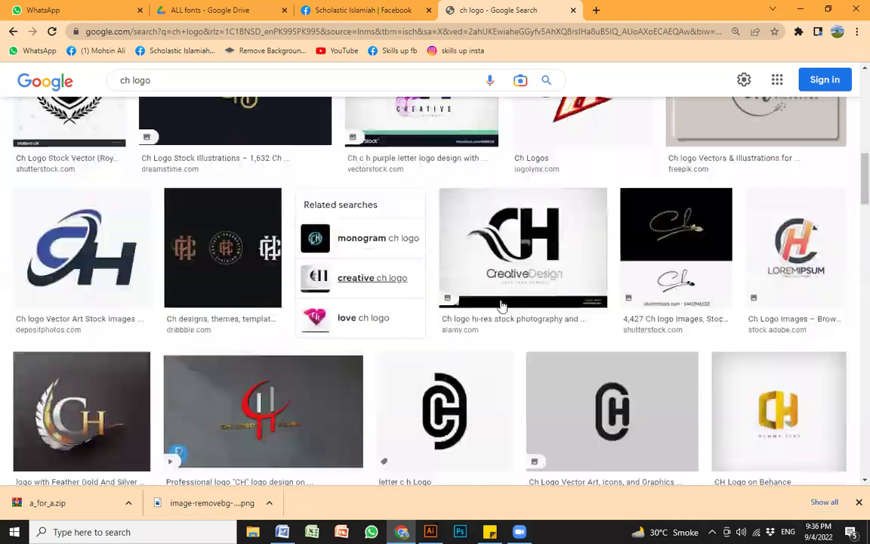
{"action": "scroll", "coordinate": [193, 292], "scroll_direction": "down", "scroll_amount": 4}
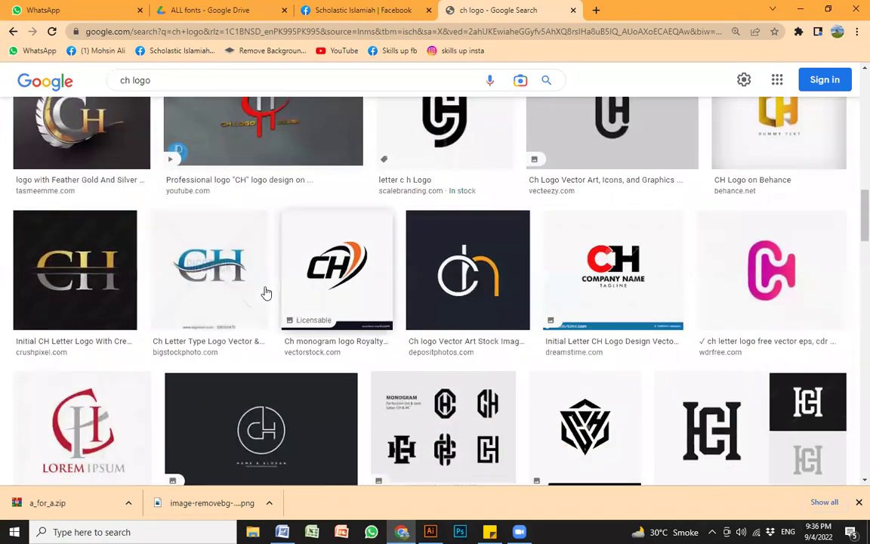
{"action": "scroll", "coordinate": [188, 271], "scroll_direction": "down", "scroll_amount": 5}
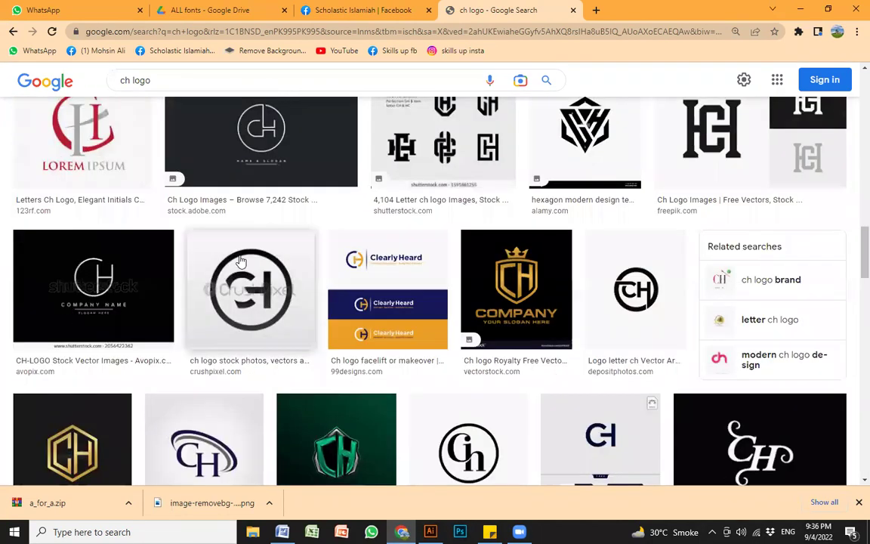
{"action": "scroll", "coordinate": [451, 275], "scroll_direction": "down", "scroll_amount": 5}
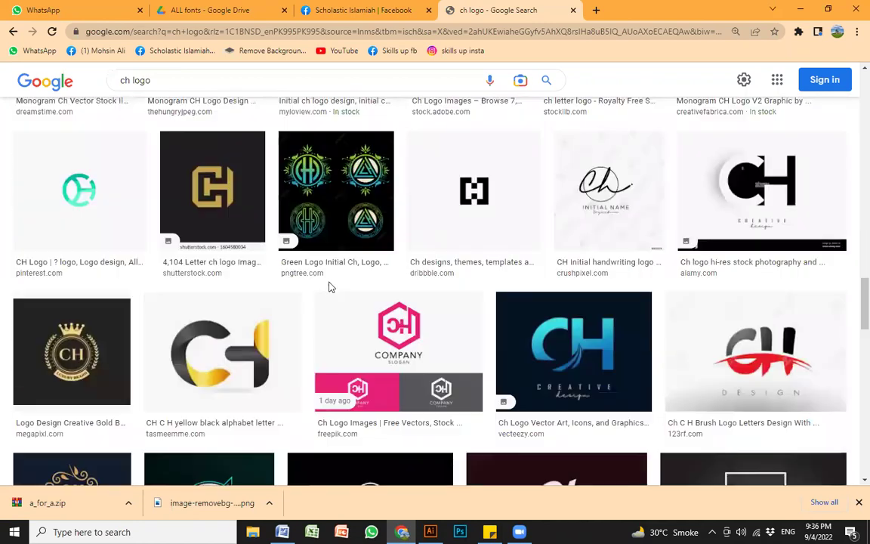
{"action": "scroll", "coordinate": [522, 300], "scroll_direction": "down", "scroll_amount": 5}
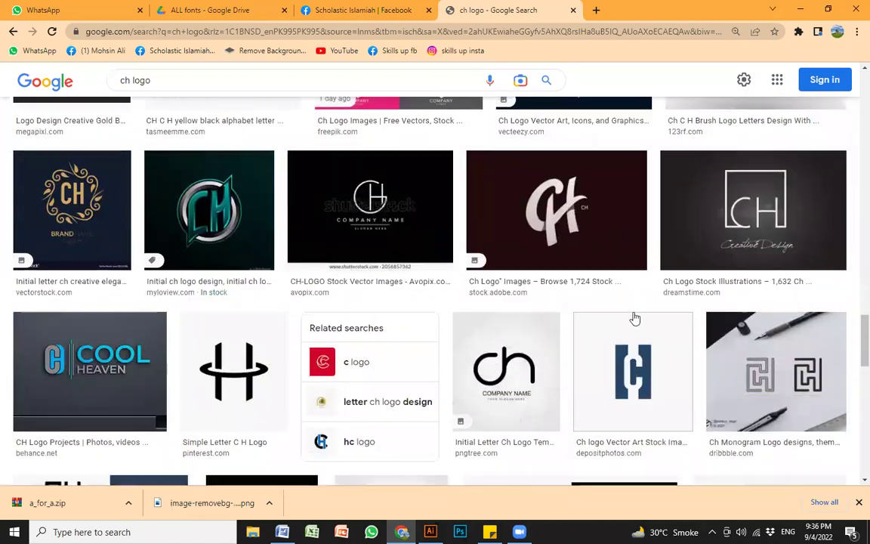
{"action": "scroll", "coordinate": [625, 323], "scroll_direction": "down", "scroll_amount": 7}
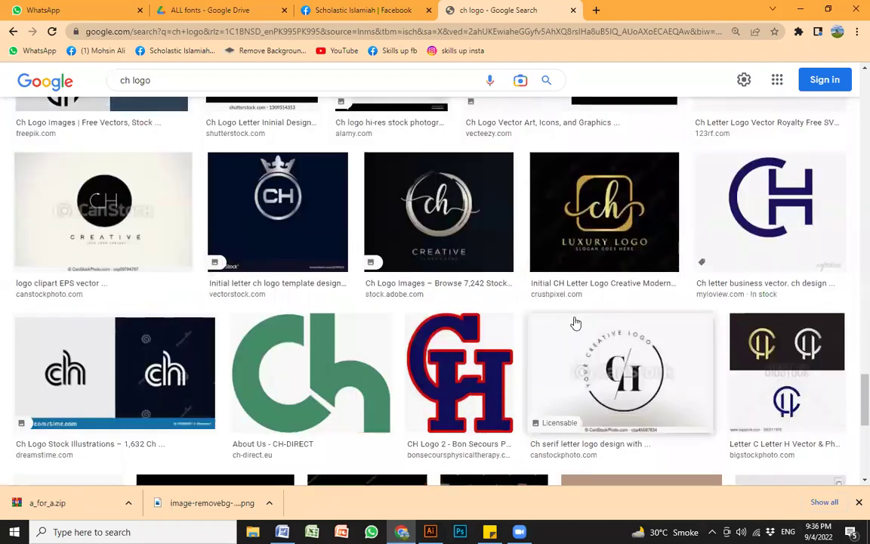
{"action": "scroll", "coordinate": [272, 287], "scroll_direction": "down", "scroll_amount": 2}
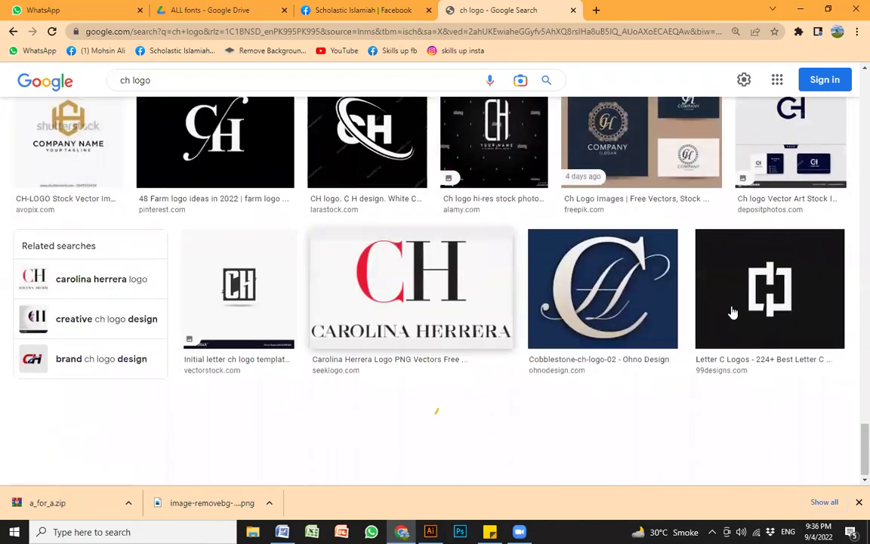
{"action": "scroll", "coordinate": [587, 297], "scroll_direction": "up", "scroll_amount": 4}
{"action": "scroll", "coordinate": [587, 297], "scroll_direction": "down", "scroll_amount": 10}
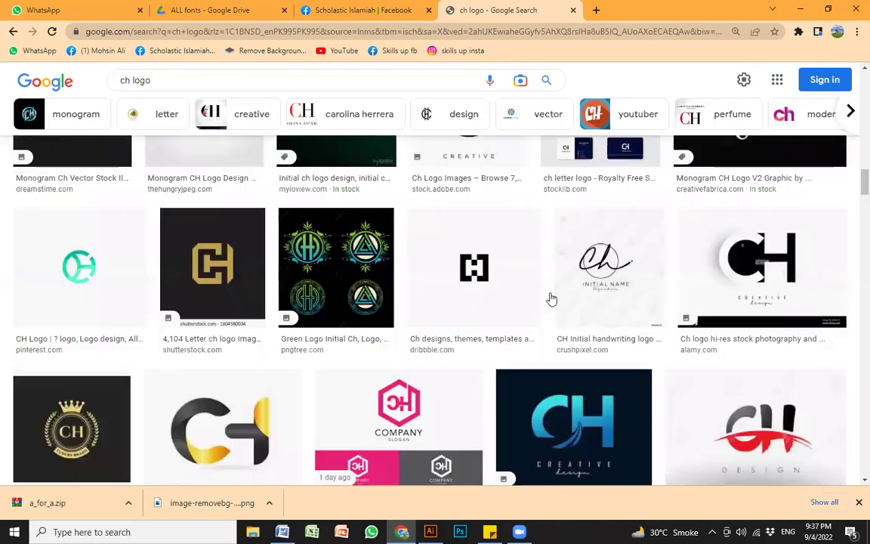
{"action": "scroll", "coordinate": [565, 322], "scroll_direction": "up", "scroll_amount": 6}
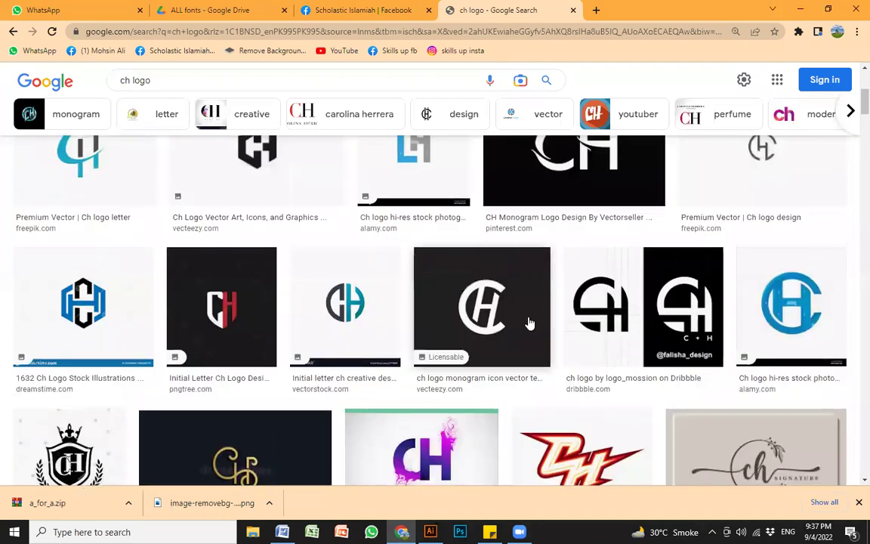
{"action": "left_click", "coordinate": [629, 369]}
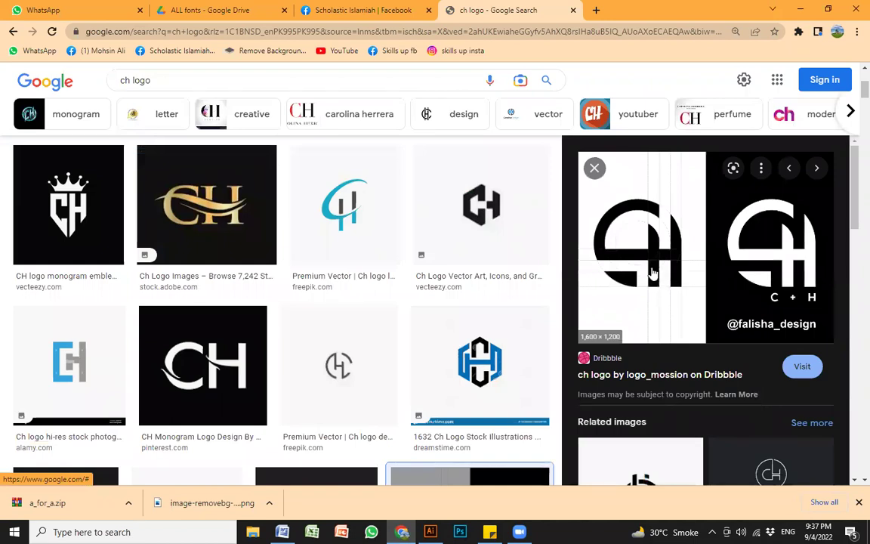
Step: Copy the CH monogram image and switch back to Illustrator
{"action": "right_click", "coordinate": [754, 246]}
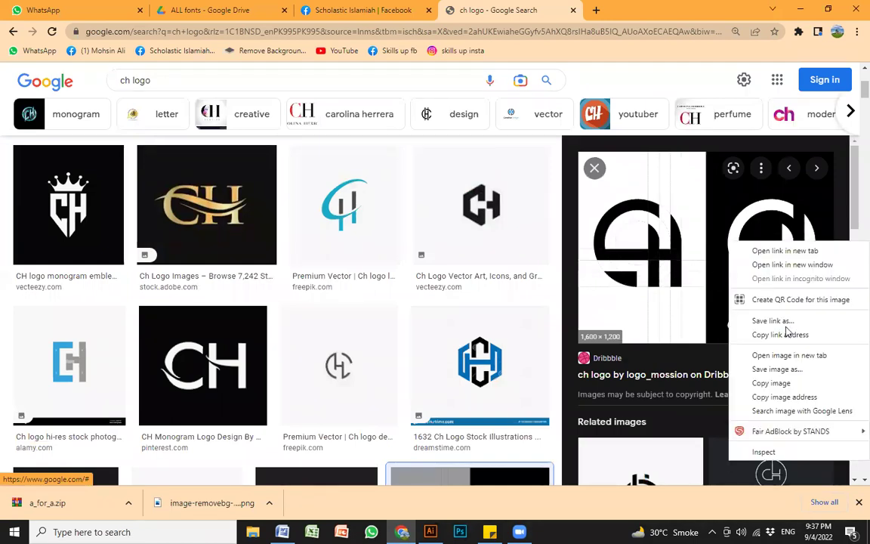
{"action": "left_click", "coordinate": [771, 383]}
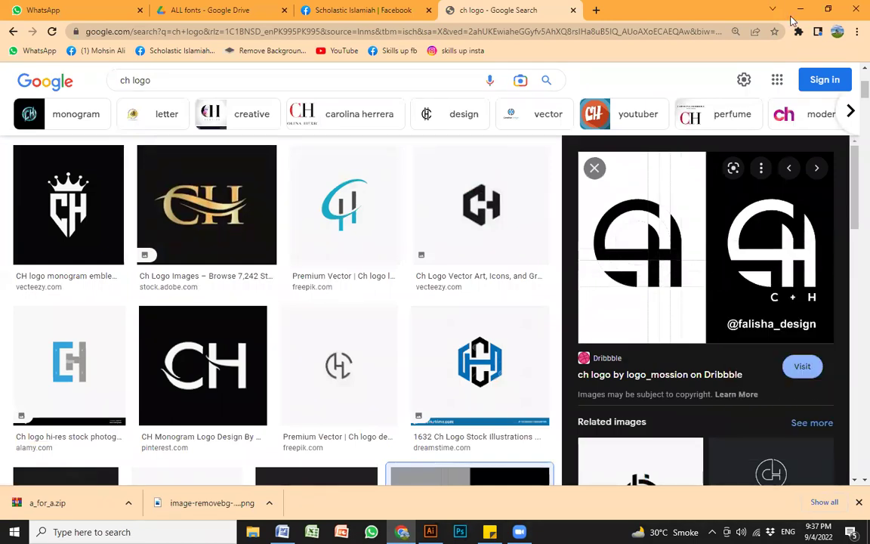
{"action": "key", "text": "alt+Tab"}
Step: Create a new 1080 × 1080 px document
{"action": "key", "text": "ctrl+n"}
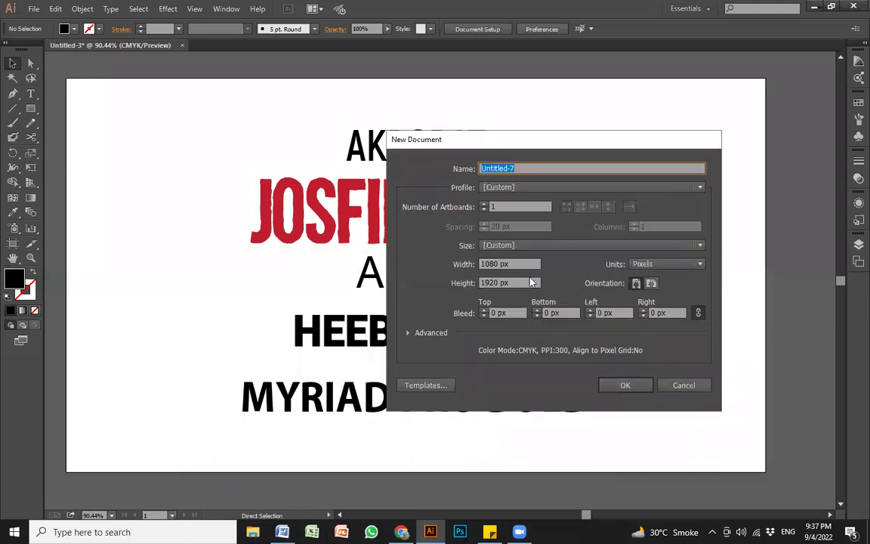
{"action": "left_click", "coordinate": [506, 282]}
{"action": "type", "text": "1080"}
{"action": "key", "text": "Return"}
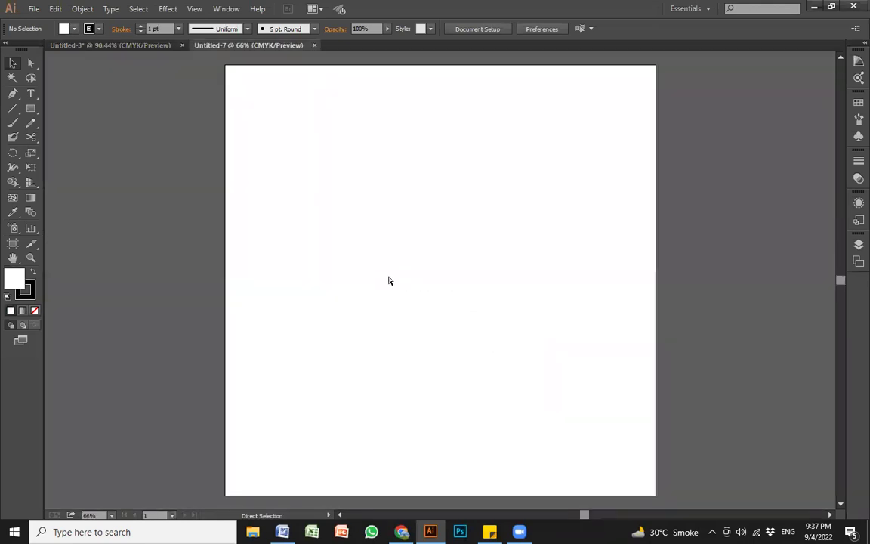
Step: Paste the CH logo image and move it left, off the artboard
{"action": "key", "text": "ctrl+v"}
{"action": "key", "text": "z"}
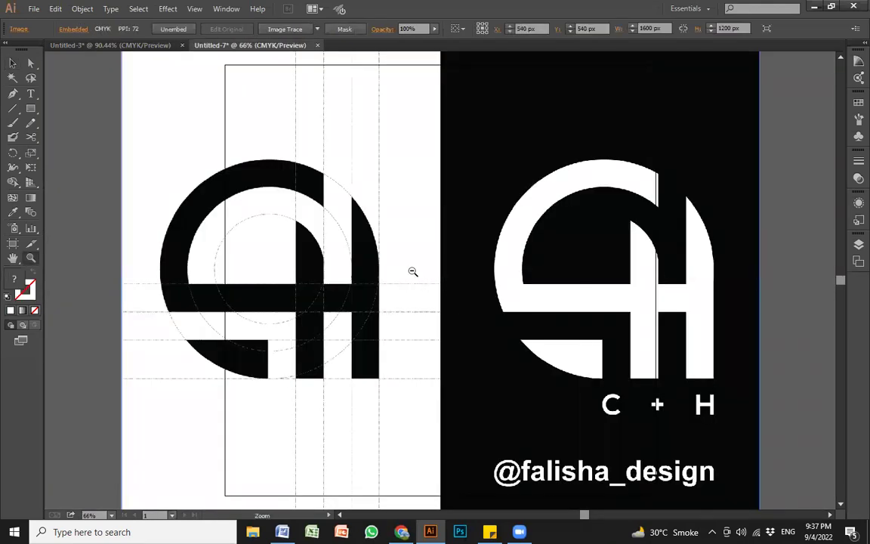
{"action": "left_click", "coordinate": [413, 272], "text": "alt"}
{"action": "left_click_drag", "start_coordinate": [536, 308], "coordinate": [242, 308]}
{"action": "key", "text": "v"}
{"action": "left_click_drag", "start_coordinate": [534, 340], "coordinate": [673, 350]}
{"action": "left_click_drag", "start_coordinate": [418, 308], "coordinate": [375, 311]}
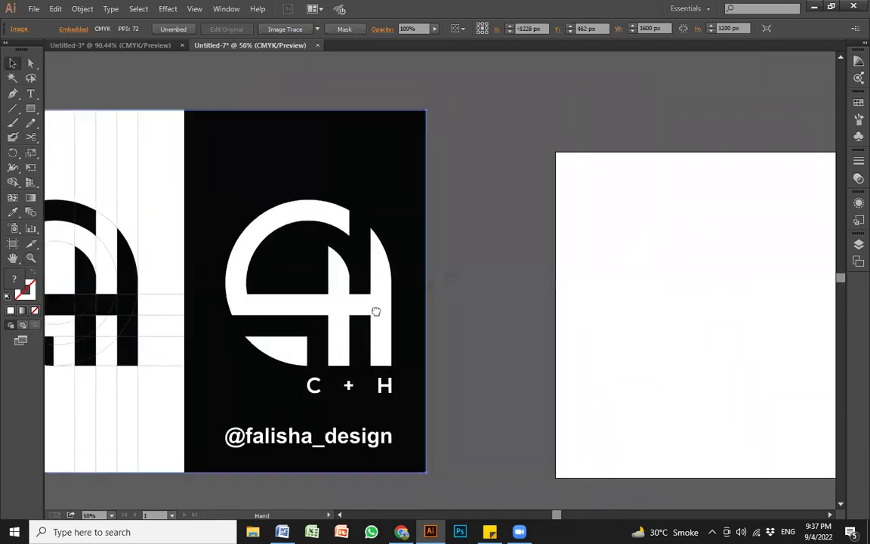
{"action": "left_click", "coordinate": [469, 313]}
{"action": "left_click", "coordinate": [365, 324]}
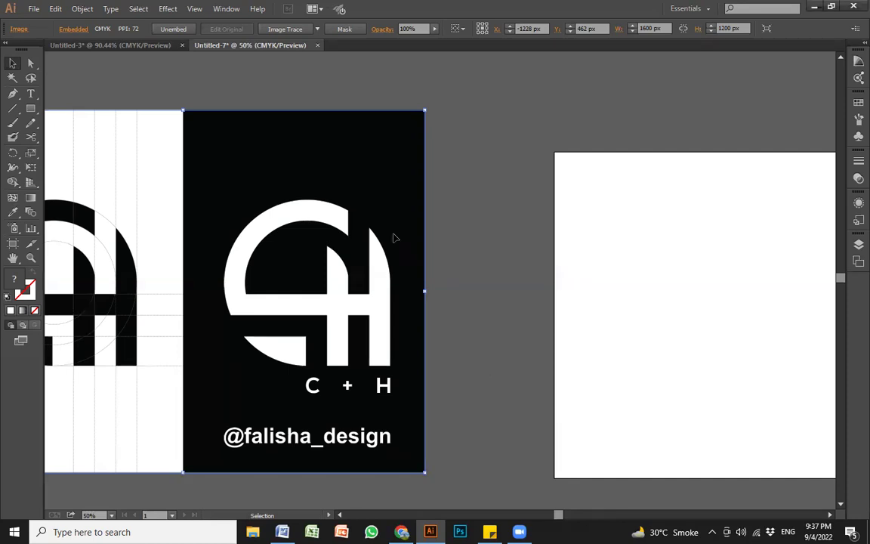
Step: Fine-tune the embedded image's position beside the artboard
{"action": "left_click_drag", "start_coordinate": [388, 258], "coordinate": [456, 249]}
{"action": "left_click_drag", "start_coordinate": [407, 278], "coordinate": [395, 300]}
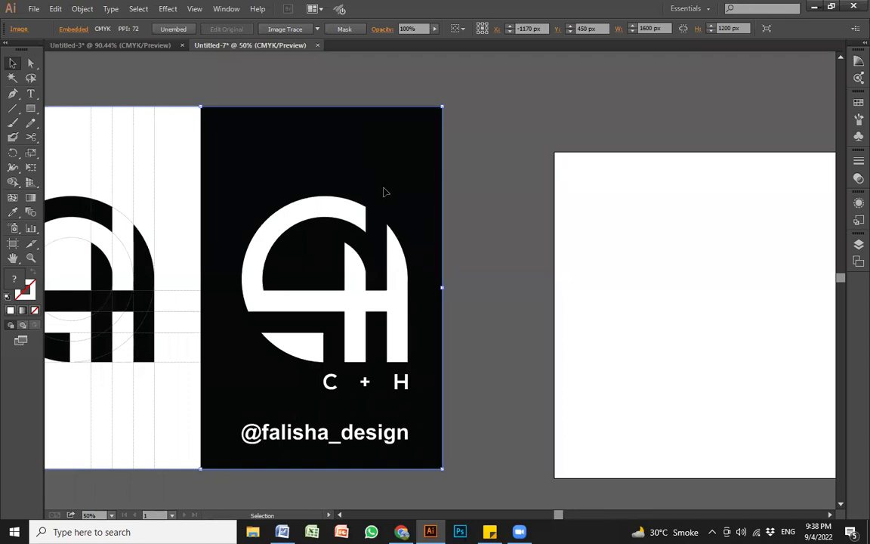
{"action": "left_click_drag", "start_coordinate": [222, 248], "coordinate": [262, 265]}
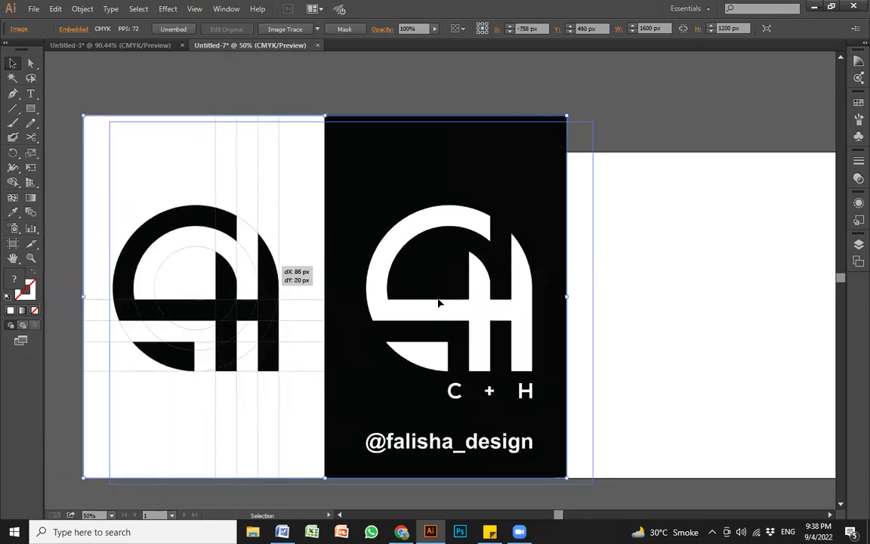
{"action": "left_click_drag", "start_coordinate": [457, 301], "coordinate": [306, 296]}
{"action": "mouse_move", "coordinate": [225, 285]}
{"action": "left_mouse_down"}
{"action": "mouse_move", "coordinate": [317, 295]}
{"action": "mouse_move", "coordinate": [286, 266]}
{"action": "mouse_move", "coordinate": [233, 290]}
{"action": "left_mouse_up"}
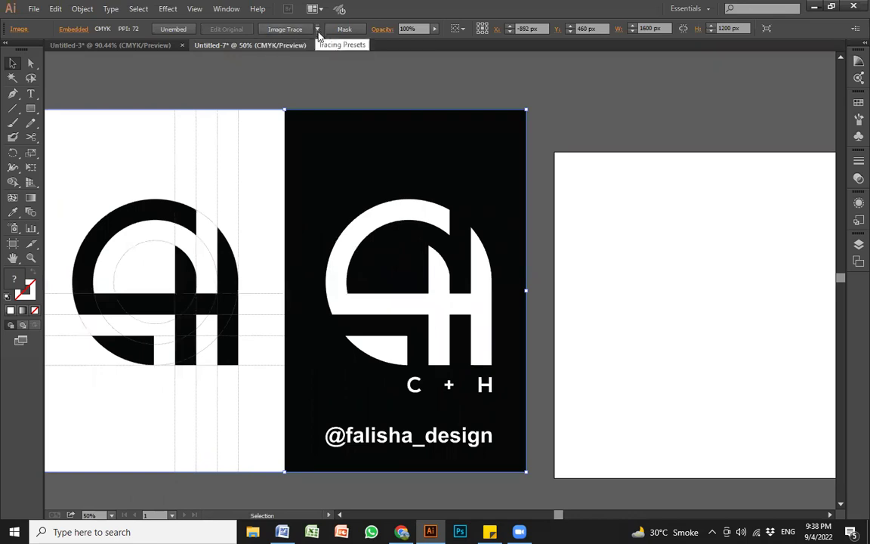
Step: Image Trace the embedded CH logo and expand the result into vector paths
{"action": "left_click", "coordinate": [317, 30]}
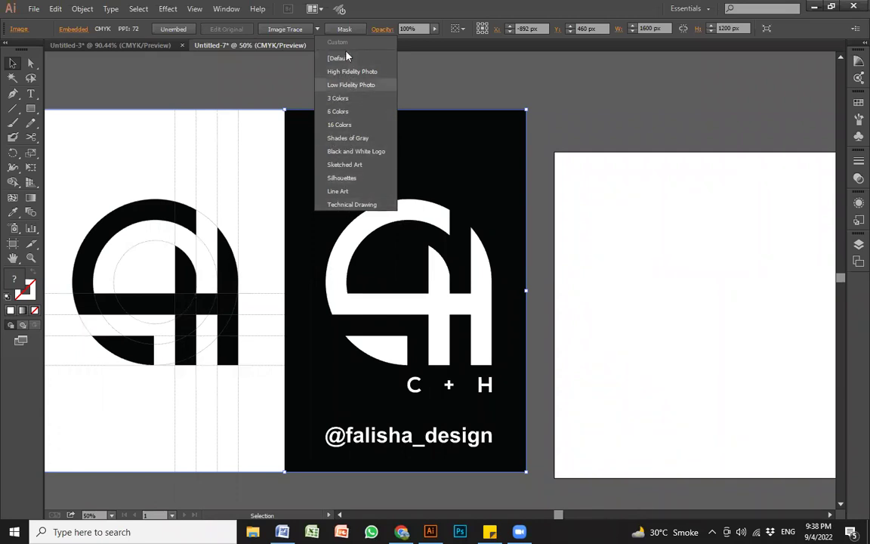
{"action": "left_click", "coordinate": [538, 7]}
{"action": "left_click", "coordinate": [417, 78]}
{"action": "left_click_drag", "start_coordinate": [355, 238], "coordinate": [309, 248]}
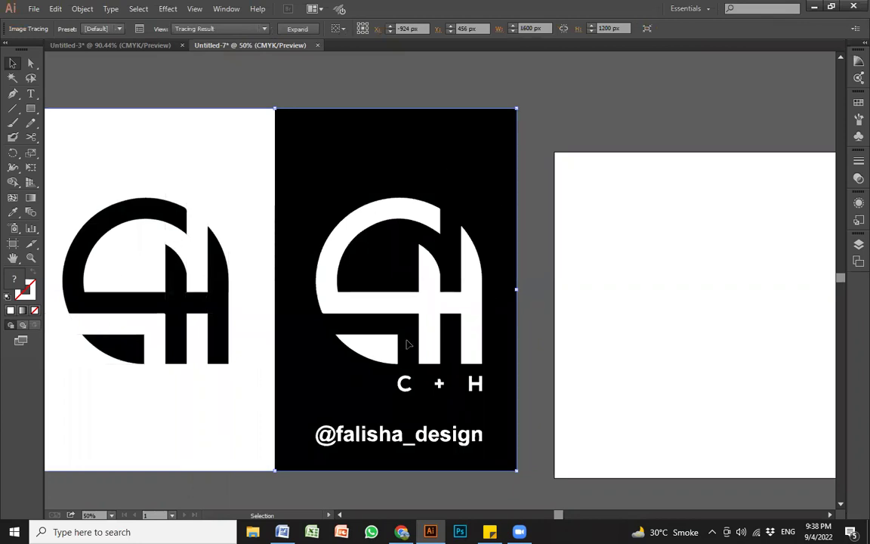
{"action": "left_click", "coordinate": [299, 30]}
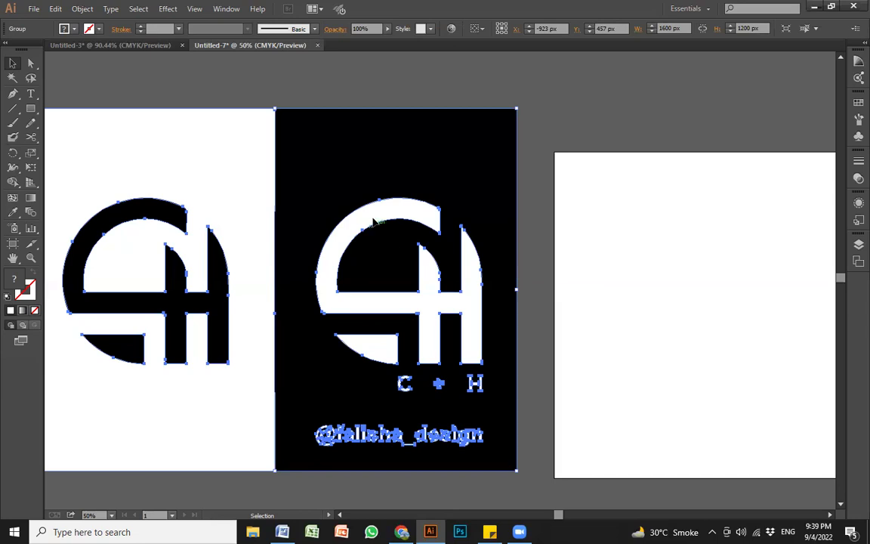
Step: Inside the traced group, drag the white CH monogram onto the white artboard
{"action": "double_click", "coordinate": [406, 218]}
{"action": "left_click", "coordinate": [406, 218]}
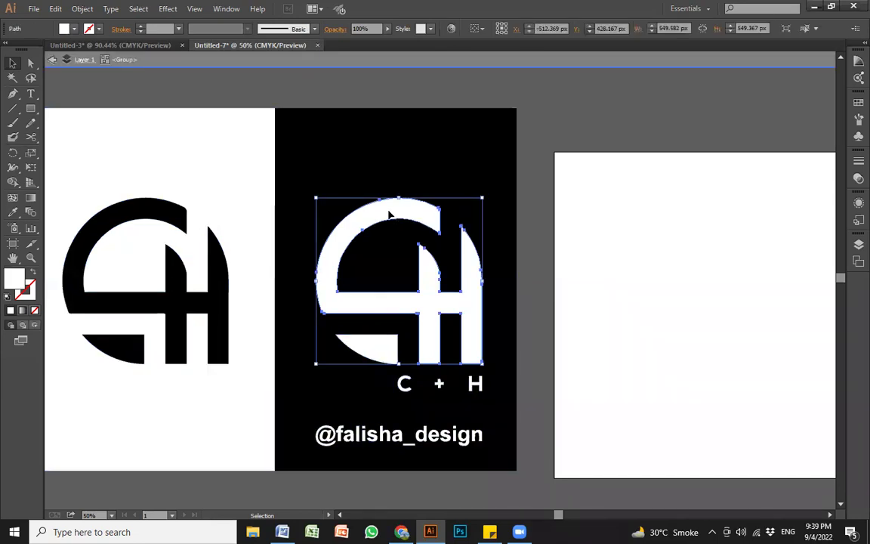
{"action": "left_click_drag", "start_coordinate": [400, 210], "coordinate": [613, 177]}
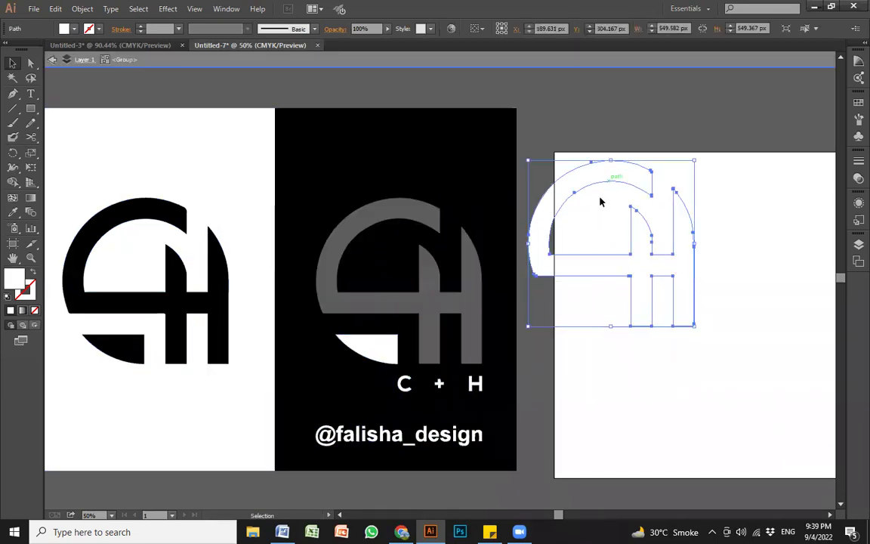
{"action": "left_click", "coordinate": [384, 355]}
{"action": "left_click", "coordinate": [386, 351]}
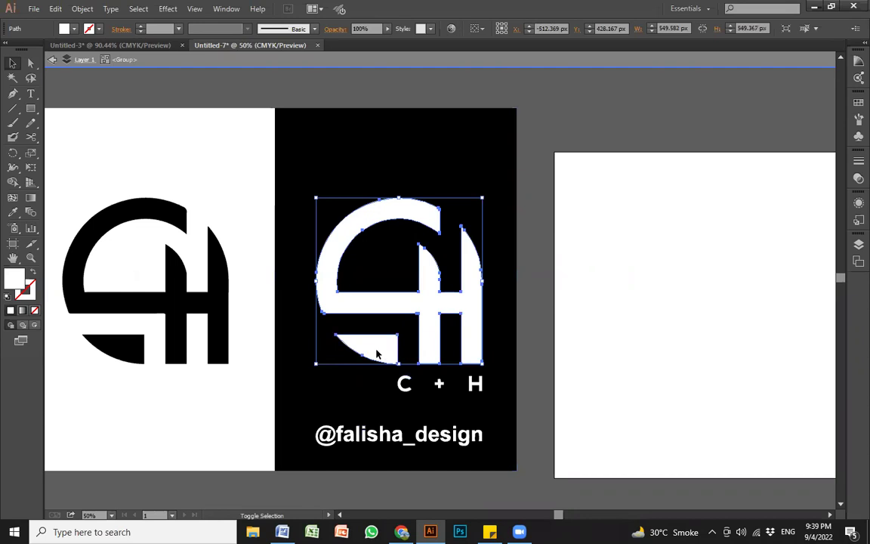
{"action": "left_click_drag", "start_coordinate": [522, 341], "coordinate": [252, 353]}
{"action": "left_click_drag", "start_coordinate": [194, 316], "coordinate": [513, 342]}
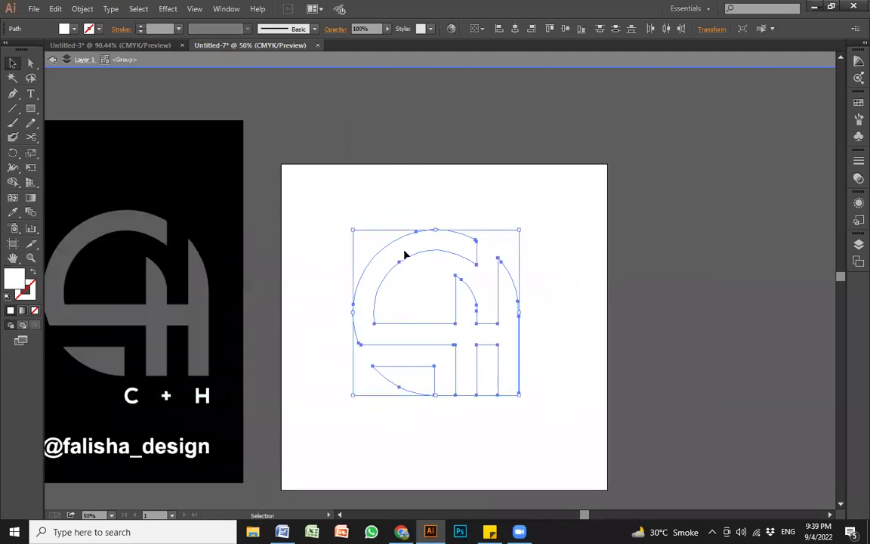
Step: Fill the monogram crimson red and exit the group
{"action": "left_click", "coordinate": [65, 29]}
{"action": "left_click", "coordinate": [92, 49]}
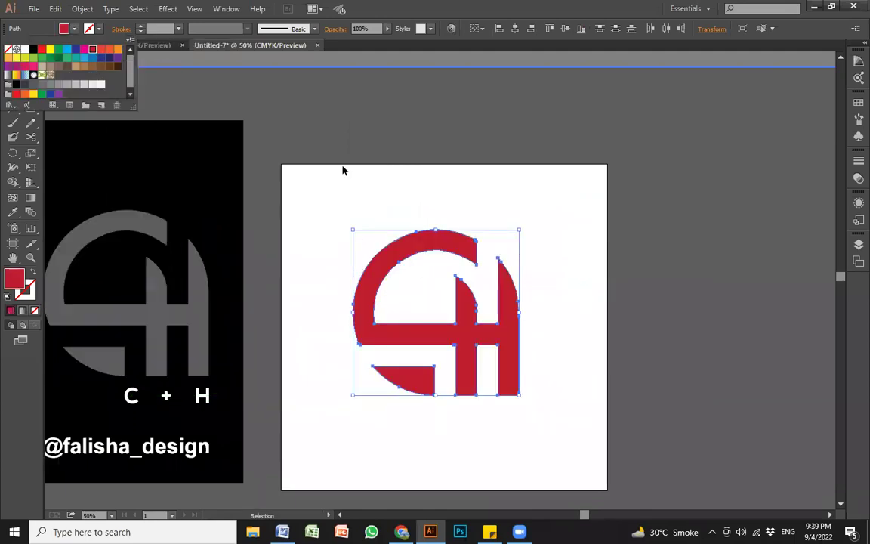
{"action": "left_click", "coordinate": [574, 234]}
{"action": "left_click", "coordinate": [392, 301]}
{"action": "left_click_drag", "start_coordinate": [247, 426], "coordinate": [553, 355]}
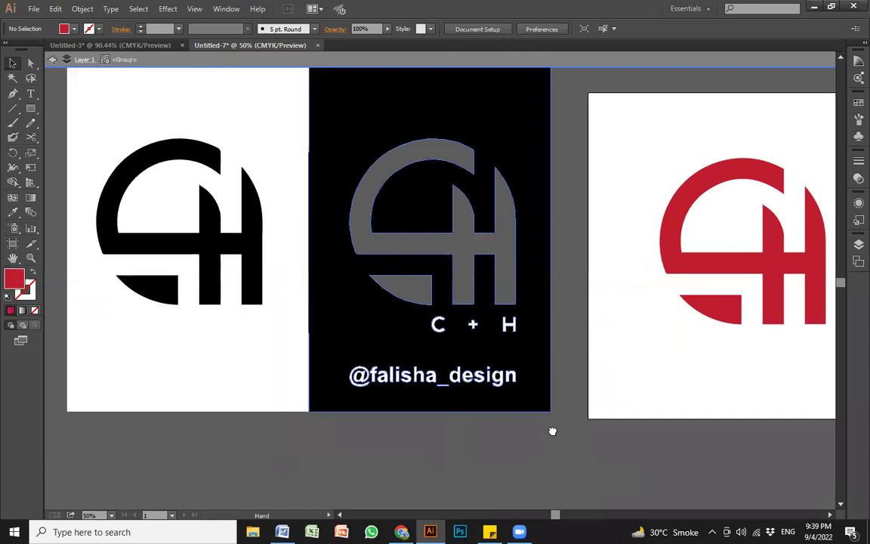
{"action": "left_click_drag", "start_coordinate": [552, 430], "coordinate": [565, 462]}
{"action": "double_click", "coordinate": [591, 466]}
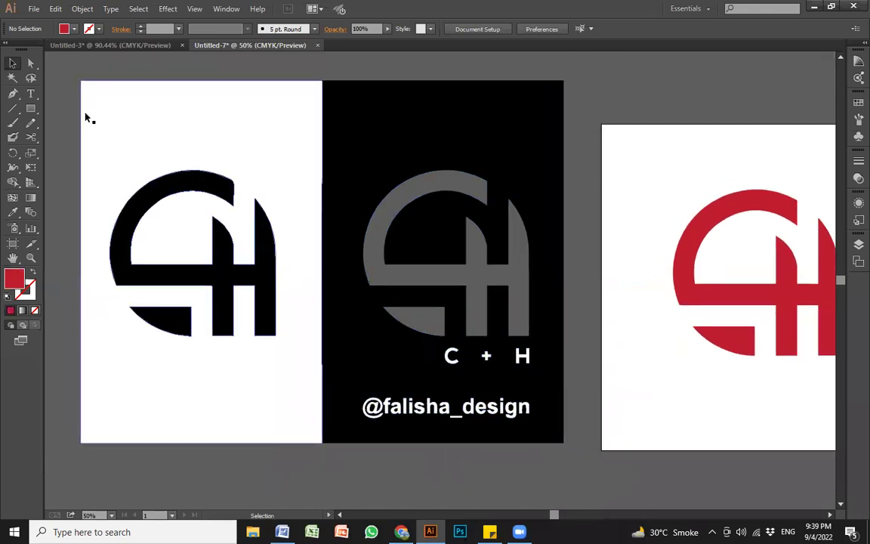
Step: Delete all artwork, undo the deletion, and select everything again
{"action": "key", "text": "ctrl+a"}
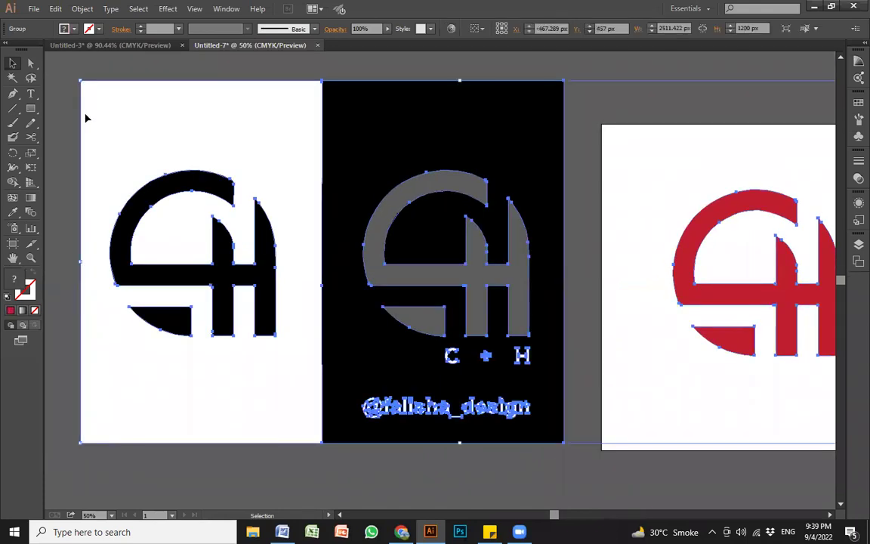
{"action": "key", "text": "Delete"}
{"action": "key", "text": "ctrl+z"}
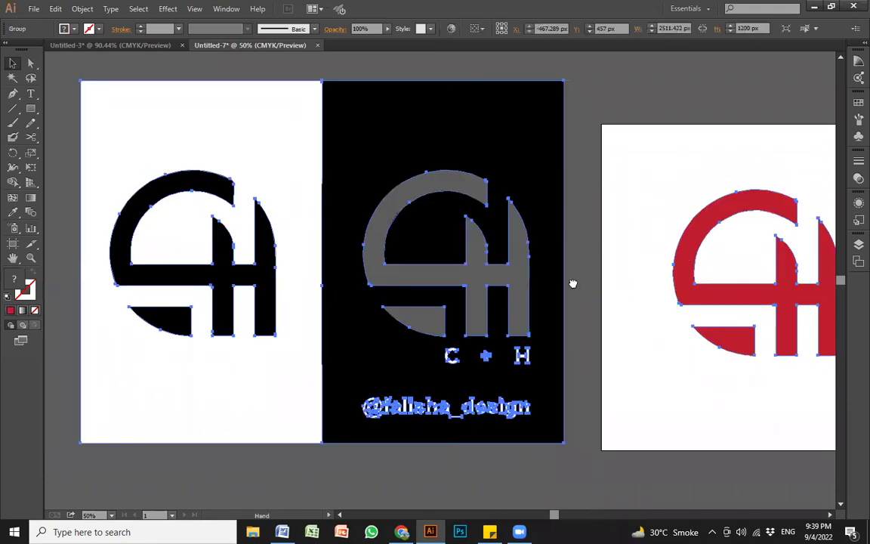
{"action": "scroll", "coordinate": [582, 282], "scroll_direction": "right", "scroll_amount": 2}
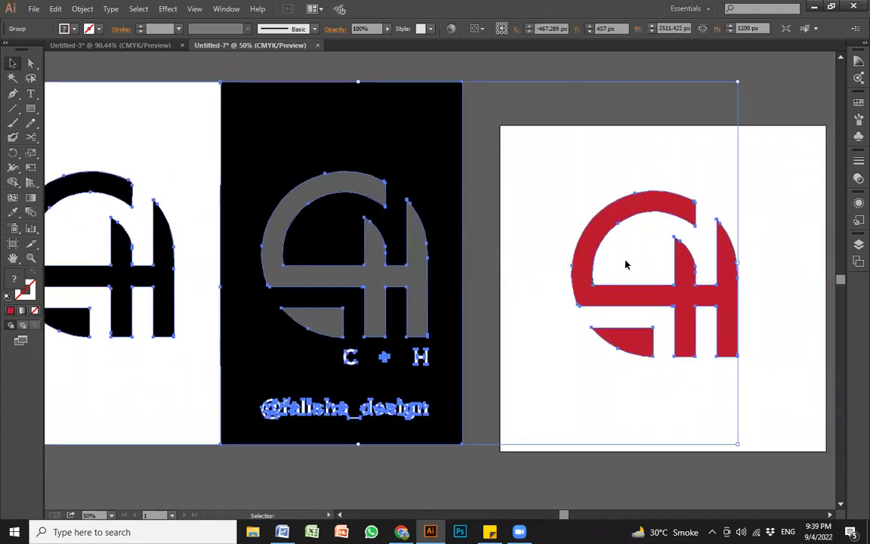
{"action": "key", "text": "ctrl+a"}
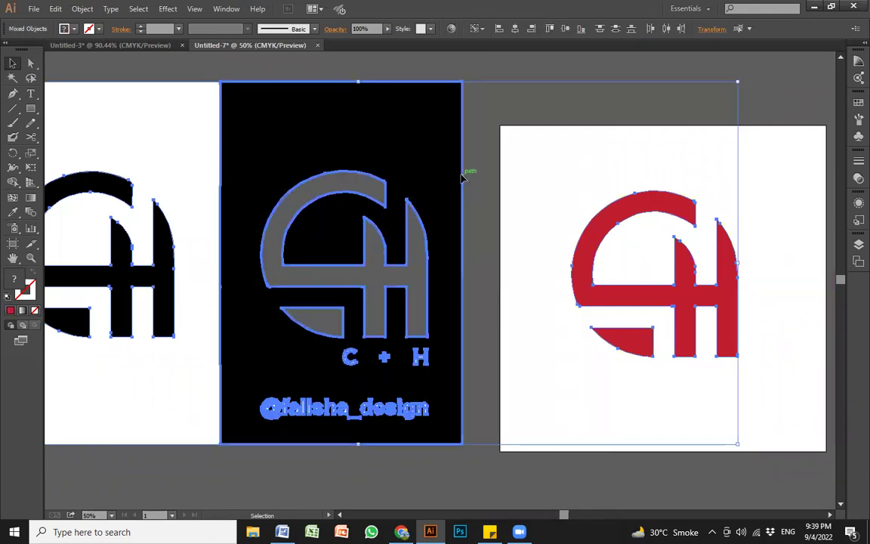
Step: Delete the black poster and left reference logo, then fit the artboard in view
{"action": "left_click_drag", "start_coordinate": [484, 72], "coordinate": [68, 512]}
{"action": "key", "text": "Delete"}
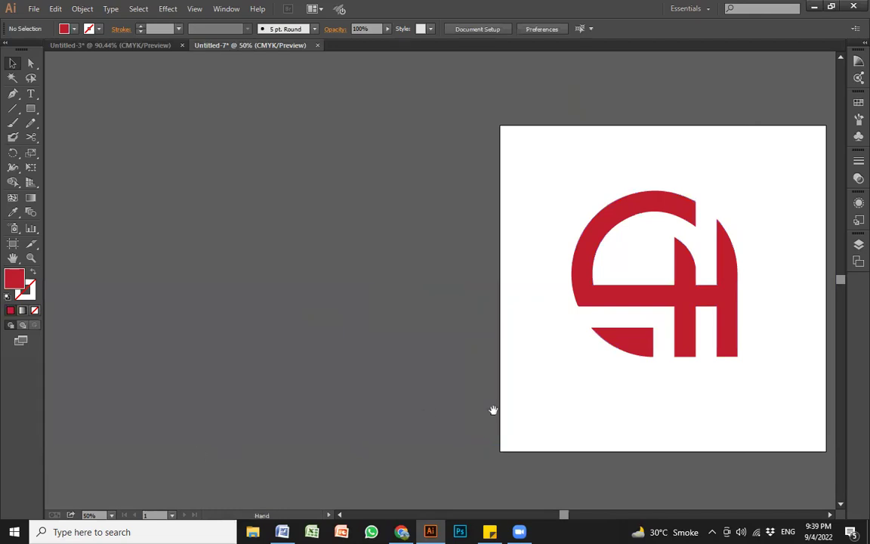
{"action": "left_click_drag", "start_coordinate": [492, 410], "coordinate": [328, 412]}
{"action": "key", "text": "ctrl+0"}
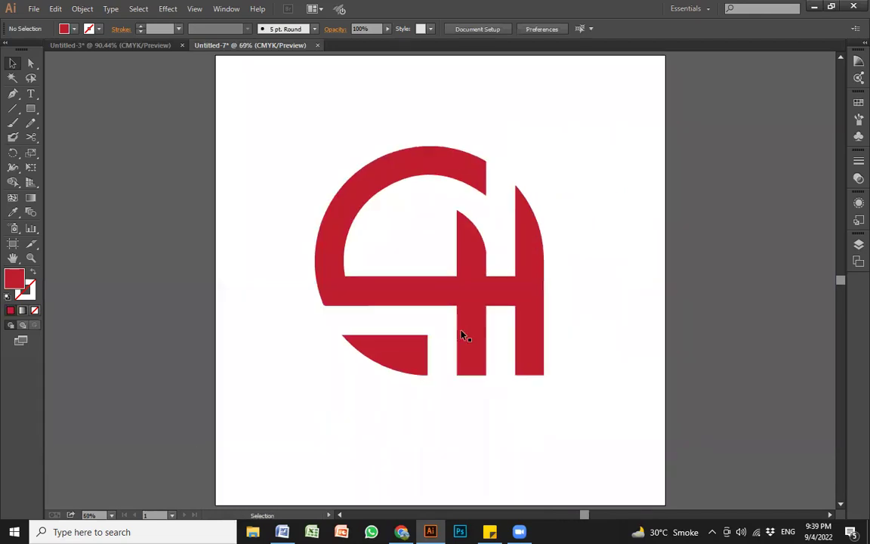
Step: Fill the monogram black and nudge it slightly right on the artboard
{"action": "left_click", "coordinate": [476, 303]}
{"action": "left_click_drag", "start_coordinate": [497, 304], "coordinate": [511, 310]}
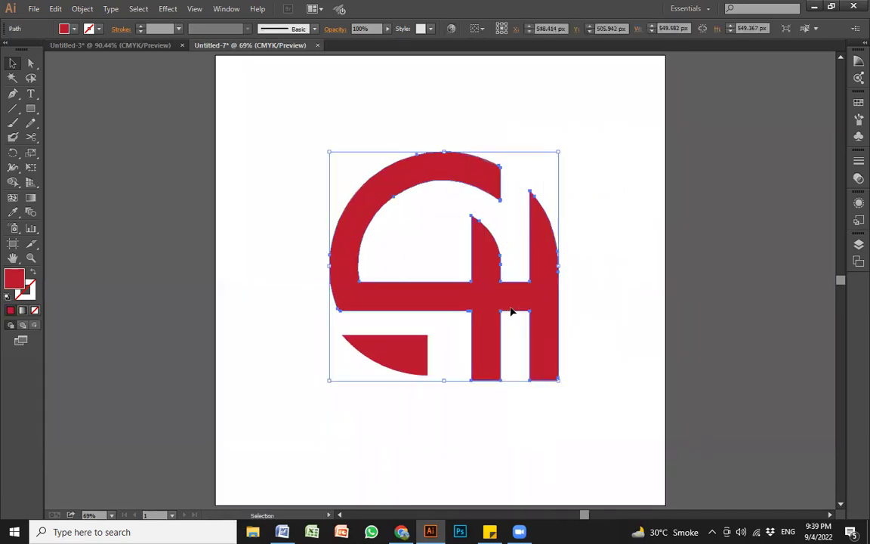
{"action": "key", "text": "ctrl+z"}
{"action": "left_click_drag", "start_coordinate": [585, 432], "coordinate": [308, 150]}
{"action": "left_click_drag", "start_coordinate": [575, 429], "coordinate": [253, 144]}
{"action": "key", "text": "a"}
{"action": "key", "text": "v"}
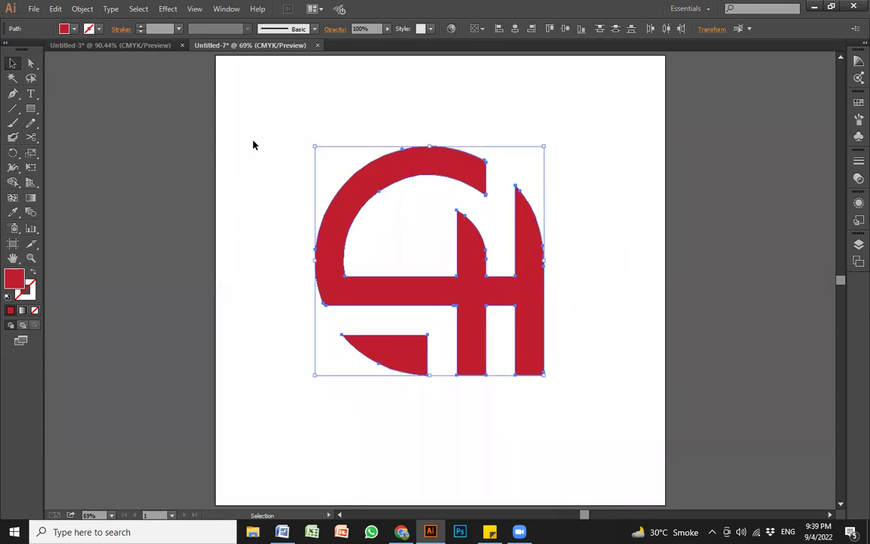
{"action": "left_click", "coordinate": [68, 28]}
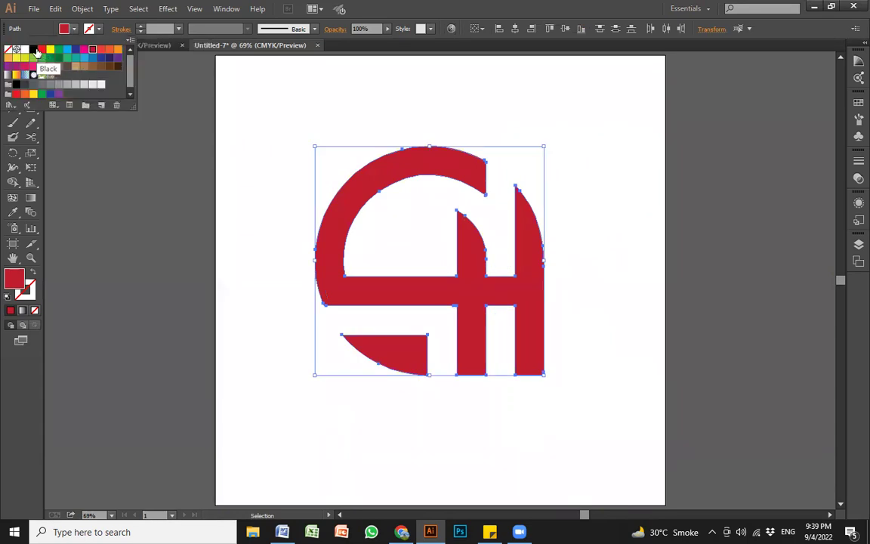
{"action": "left_click", "coordinate": [117, 51]}
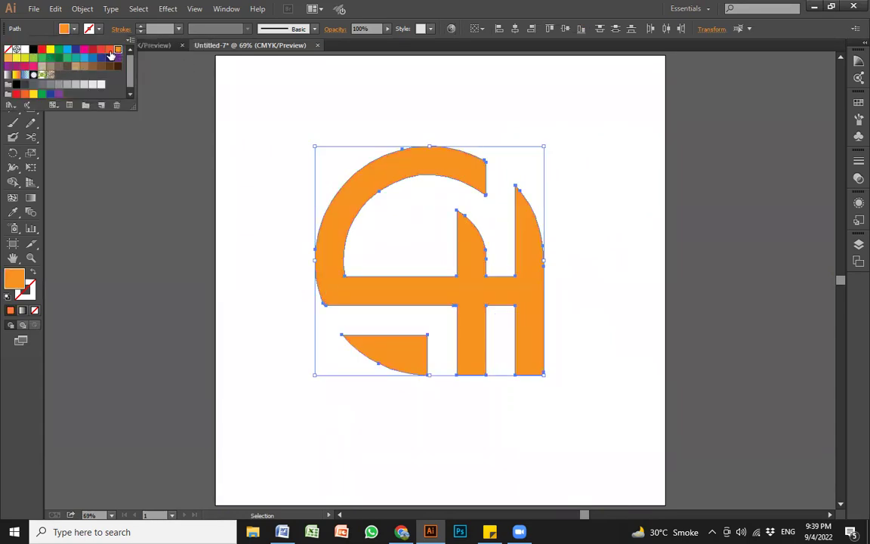
{"action": "left_click", "coordinate": [33, 49]}
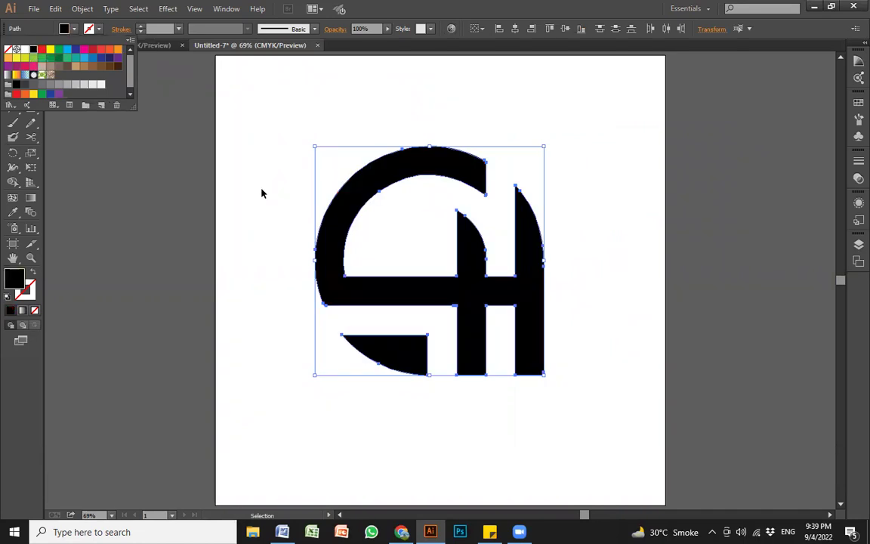
{"action": "left_click", "coordinate": [265, 262]}
{"action": "left_click_drag", "start_coordinate": [262, 408], "coordinate": [550, 266]}
{"action": "left_click", "coordinate": [568, 290]}
Step: Zoom out to 25%, then fit the artboard back in the window
{"action": "key", "text": "z"}
{"action": "left_click", "coordinate": [575, 291], "text": "alt"}
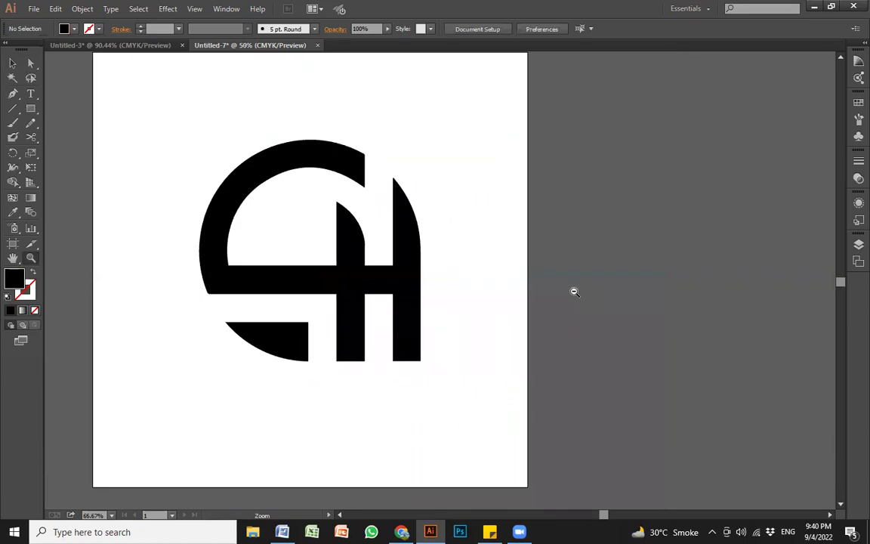
{"action": "left_click", "coordinate": [574, 291], "text": "alt"}
{"action": "left_click", "coordinate": [574, 290], "text": "alt"}
{"action": "left_click", "coordinate": [575, 291], "text": "alt"}
{"action": "left_click_drag", "start_coordinate": [357, 290], "coordinate": [338, 183]}
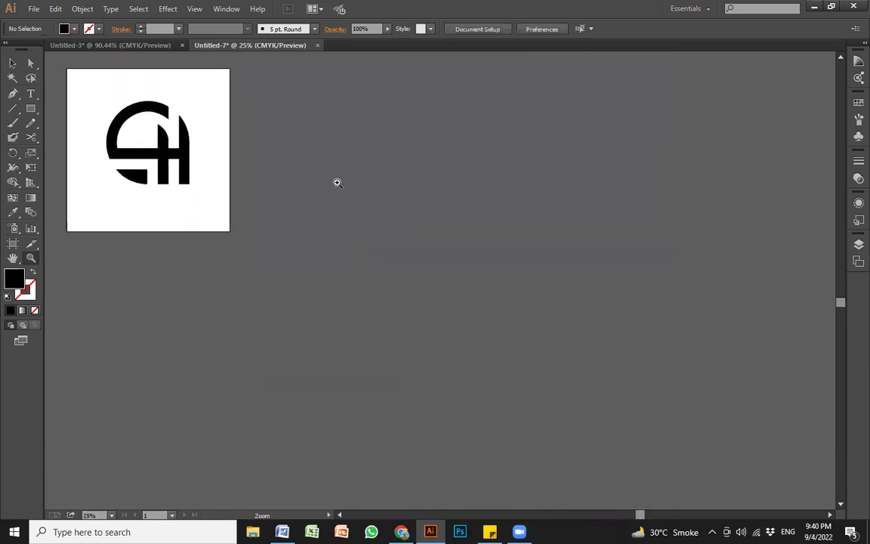
{"action": "key", "text": "ctrl+0"}
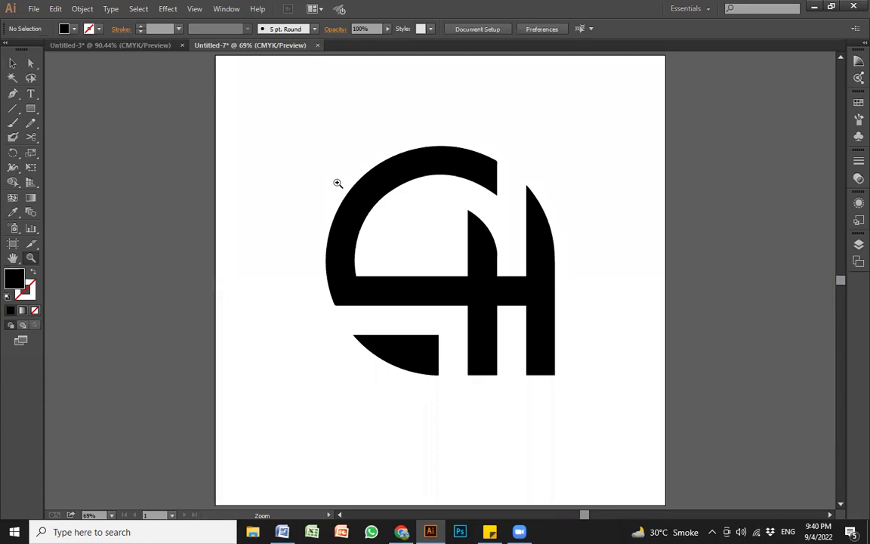
{"action": "key", "text": "v"}
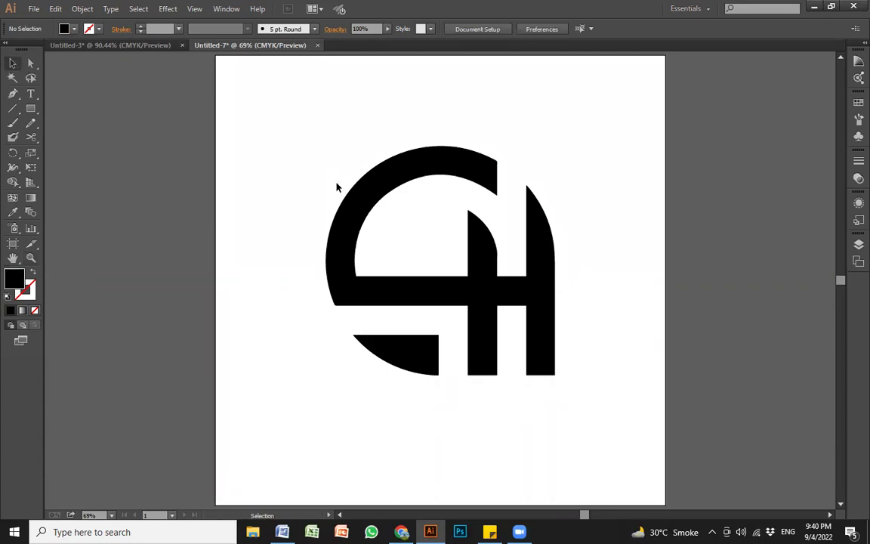
{"action": "left_click_drag", "start_coordinate": [462, 376], "coordinate": [432, 398]}
Step: Type the full name below the monogram at 106 pt
{"action": "key", "text": "t"}
{"action": "left_click", "coordinate": [276, 403]}
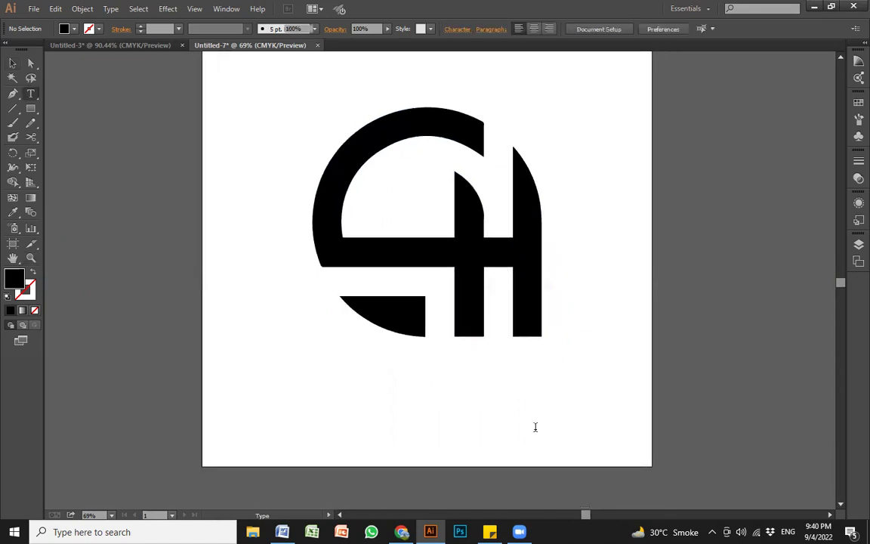
{"action": "key", "text": "ctrl+shift+period"}
{"action": "key", "text": "ctrl+shift+period"}
{"action": "key", "text": "ctrl+shift+period"}
{"action": "key", "text": "ctrl+shift+period"}
{"action": "key", "text": "ctrl+shift+period"}
{"action": "key", "text": "ctrl+shift+period"}
{"action": "key", "text": "ctrl+shift+period"}
{"action": "key", "text": "ctrl+shift+period"}
{"action": "key", "text": "ctrl+shift+period"}
{"action": "key", "text": "ctrl+shift+period"}
{"action": "key", "text": "ctrl+shift+period"}
{"action": "key", "text": "ctrl+shift+period"}
{"action": "key", "text": "ctrl+shift+period"}
{"action": "key", "text": "ctrl+shift+period"}
{"action": "key", "text": "ctrl+shift+period"}
{"action": "key", "text": "ctrl+shift+period"}
{"action": "key", "text": "ctrl+shift+period"}
{"action": "key", "text": "ctrl+shift+period"}
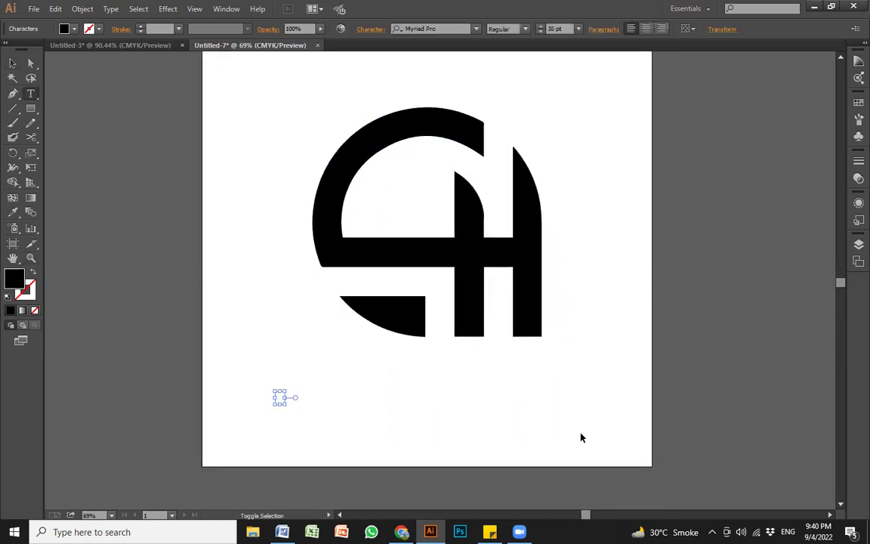
{"action": "key", "text": "ctrl+shift+period"}
{"action": "key", "text": "ctrl+shift+period"}
{"action": "key", "text": "ctrl+shift+period"}
{"action": "key", "text": "ctrl+shift+period"}
{"action": "key", "text": "ctrl+shift+period"}
{"action": "key", "text": "ctrl+shift+period"}
{"action": "key", "text": "ctrl+shift+period"}
{"action": "key", "text": "ctrl+shift+period"}
{"action": "key", "text": "ctrl+shift+period"}
{"action": "key", "text": "ctrl+shift+period"}
{"action": "key", "text": "ctrl+shift+period"}
{"action": "key", "text": "ctrl+shift+period"}
{"action": "key", "text": "ctrl+shift+period"}
{"action": "key", "text": "ctrl+shift+period"}
{"action": "key", "text": "ctrl+shift+period"}
{"action": "key", "text": "ctrl+shift+period"}
{"action": "key", "text": "ctrl+shift+period"}
{"action": "key", "text": "ctrl+shift+period"}
{"action": "key", "text": "ctrl+shift+period"}
{"action": "key", "text": "ctrl+shift+period"}
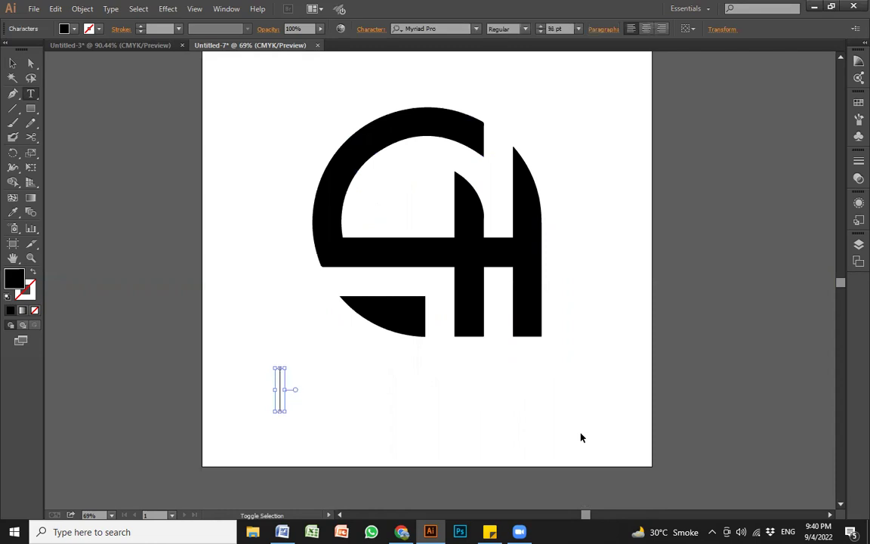
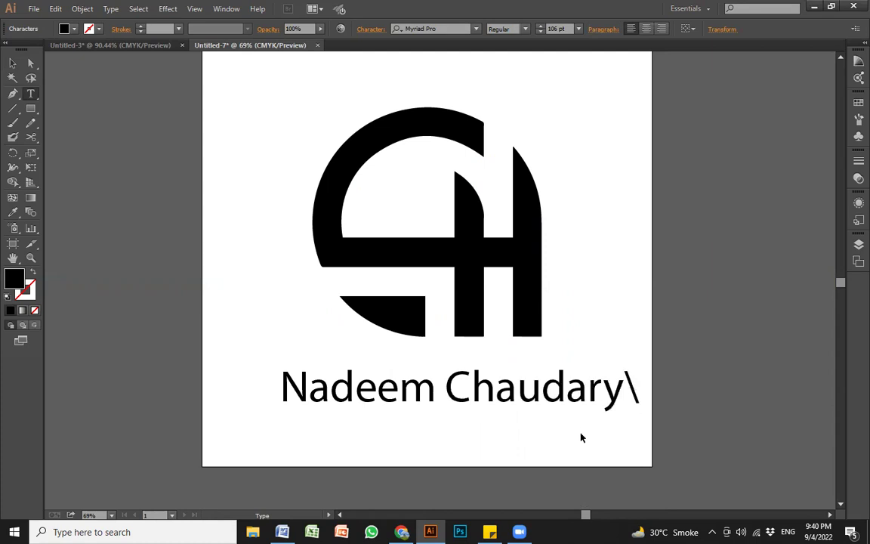
{"action": "key", "text": "Escape"}
{"action": "key", "text": "ctrl+z"}
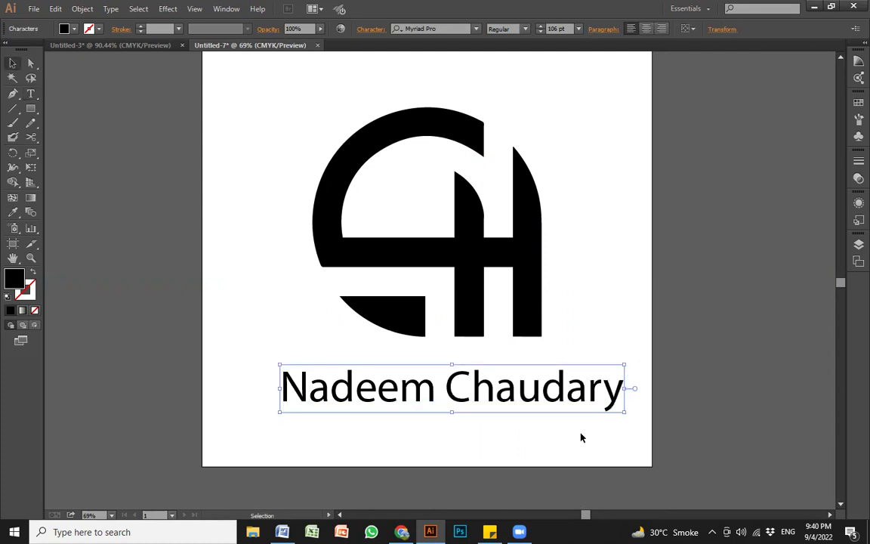
Step: Set the name text to Myriad Pro Semibold and centre it beneath the monogram
{"action": "left_click_drag", "start_coordinate": [534, 400], "coordinate": [525, 400]}
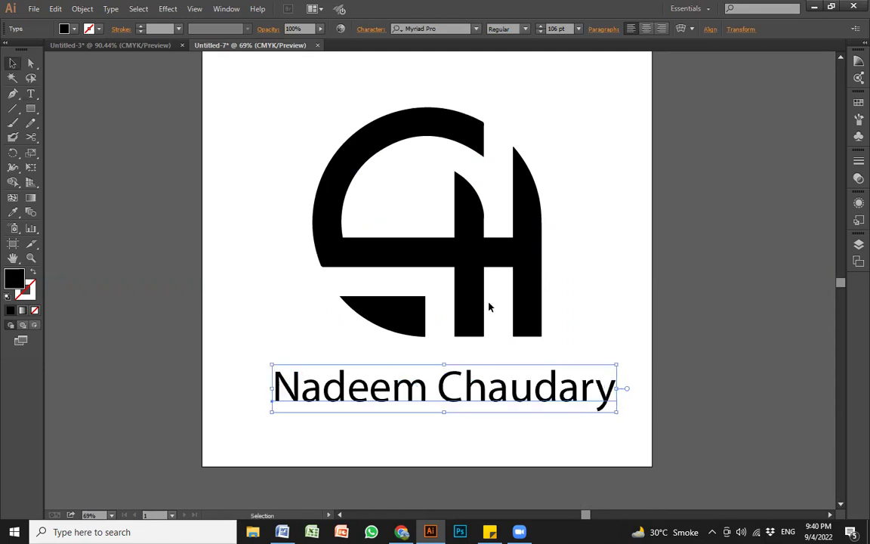
{"action": "left_click", "coordinate": [528, 29]}
{"action": "left_click", "coordinate": [524, 121]}
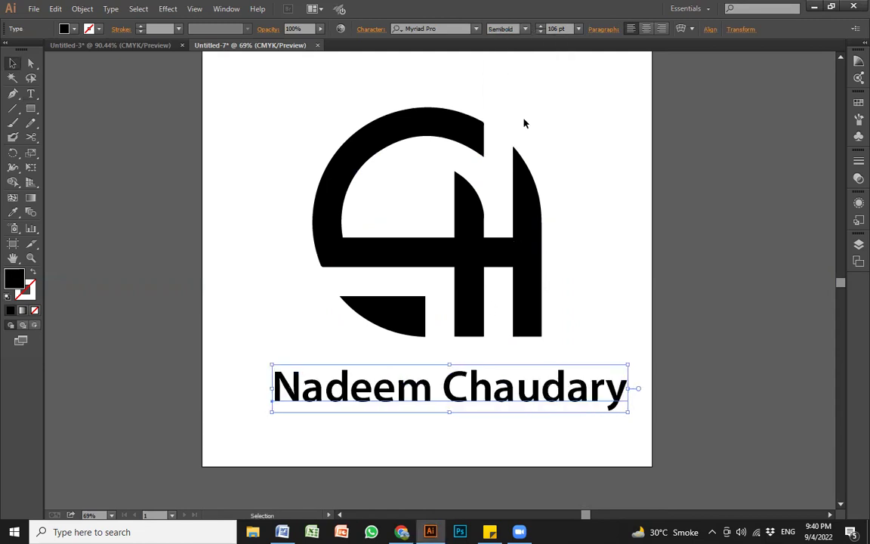
{"action": "left_click_drag", "start_coordinate": [542, 402], "coordinate": [523, 404]}
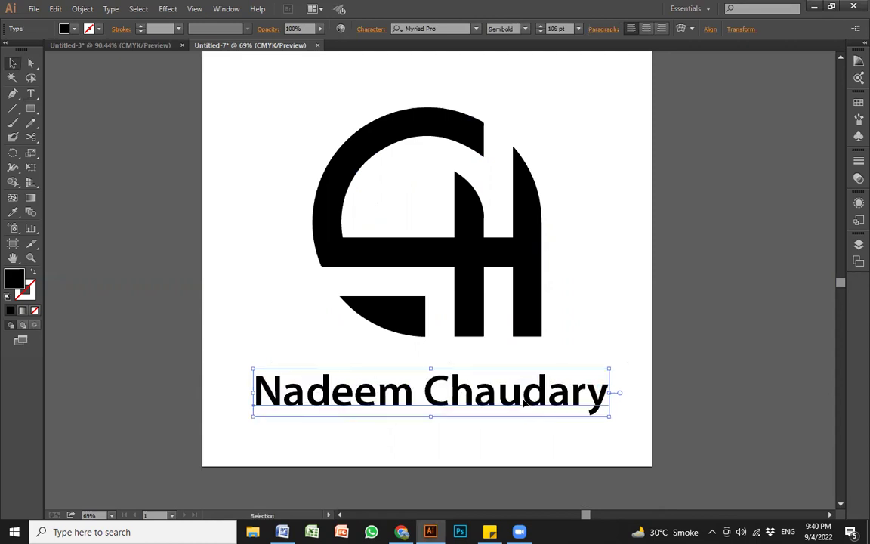
{"action": "left_click", "coordinate": [527, 334]}
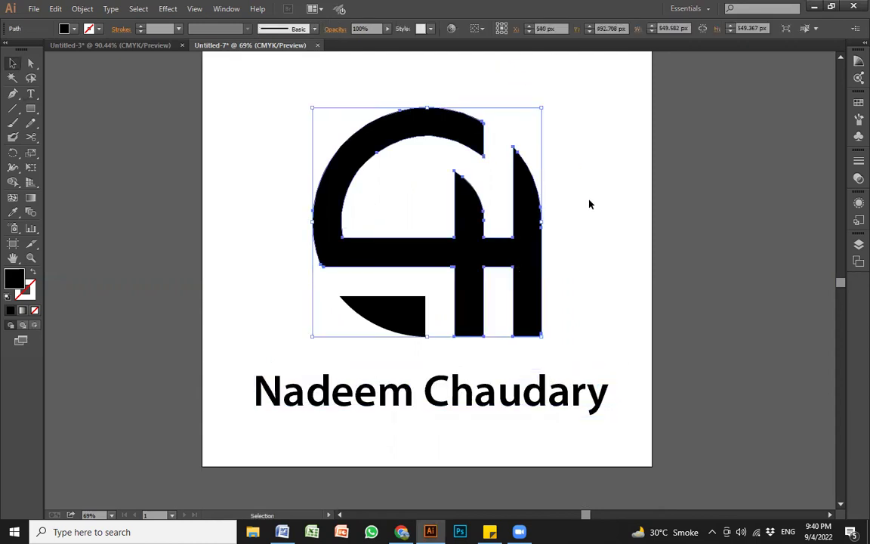
Step: Group the two monogram pieces and adjust the logo and name positions
{"action": "left_click", "coordinate": [417, 318]}
{"action": "left_click", "coordinate": [460, 310], "text": "shift"}
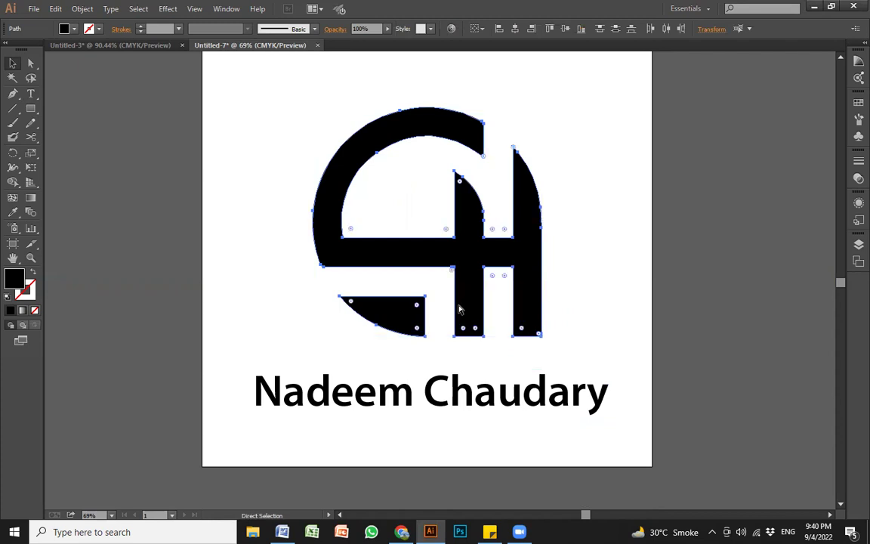
{"action": "key", "text": "ctrl+g"}
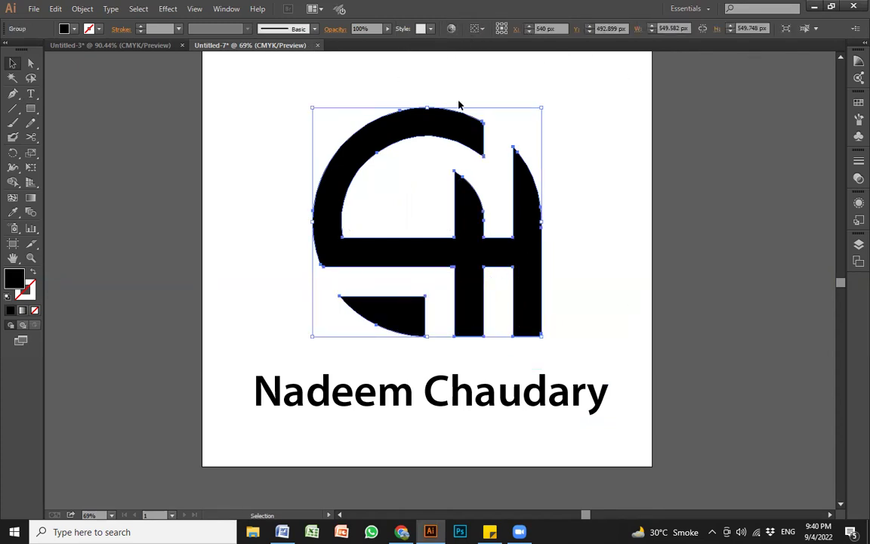
{"action": "mouse_move", "coordinate": [414, 128]}
{"action": "left_mouse_down"}
{"action": "mouse_move", "coordinate": [414, 136]}
{"action": "mouse_move", "coordinate": [423, 127]}
{"action": "mouse_move", "coordinate": [424, 138]}
{"action": "left_mouse_up"}
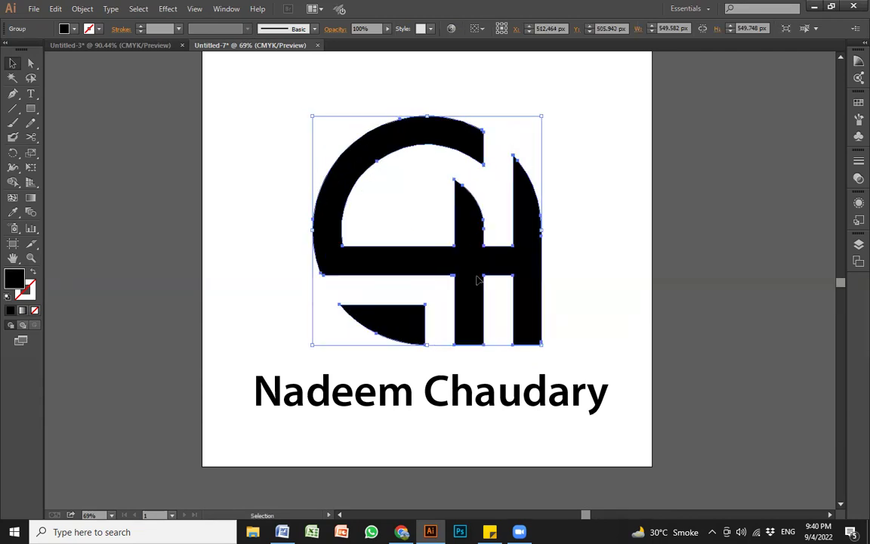
{"action": "left_click", "coordinate": [475, 400]}
{"action": "left_click_drag", "start_coordinate": [476, 398], "coordinate": [477, 396]}
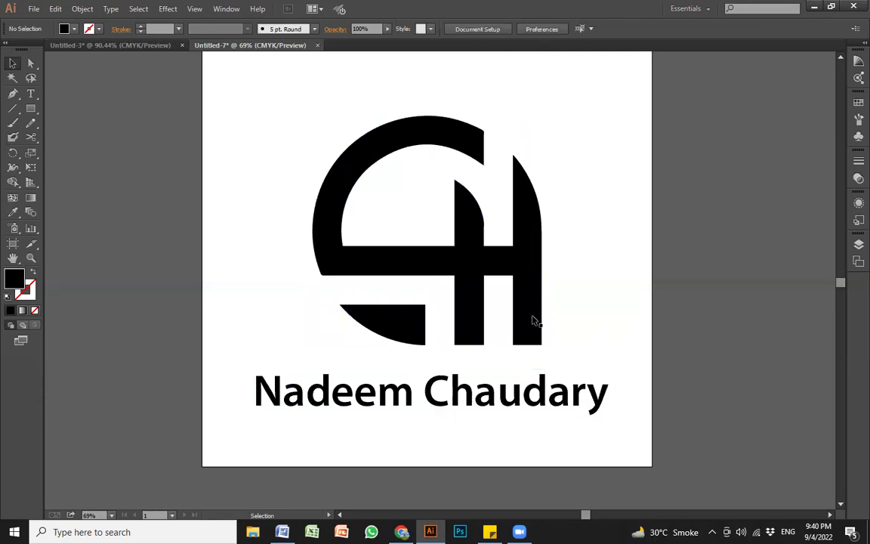
{"action": "left_click", "coordinate": [466, 300]}
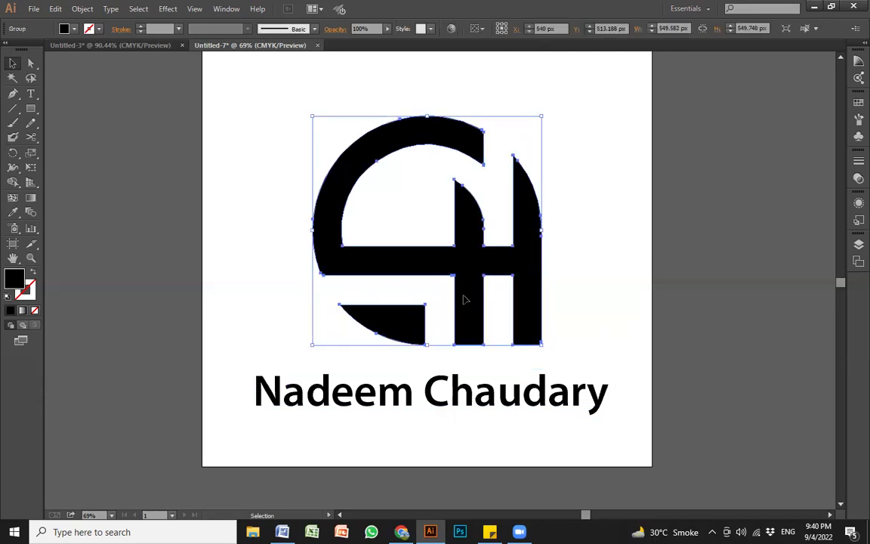
Step: Colour the surname in the name text red
{"action": "left_click", "coordinate": [480, 400]}
{"action": "double_click", "coordinate": [421, 382]}
{"action": "key", "text": "ctrl+a"}
{"action": "left_click_drag", "start_coordinate": [421, 382], "coordinate": [637, 398]}
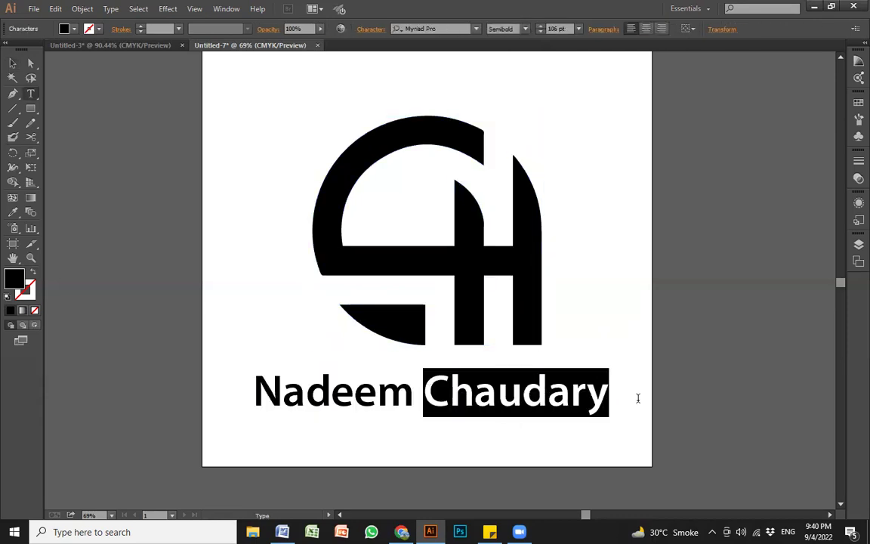
{"action": "left_click", "coordinate": [73, 30]}
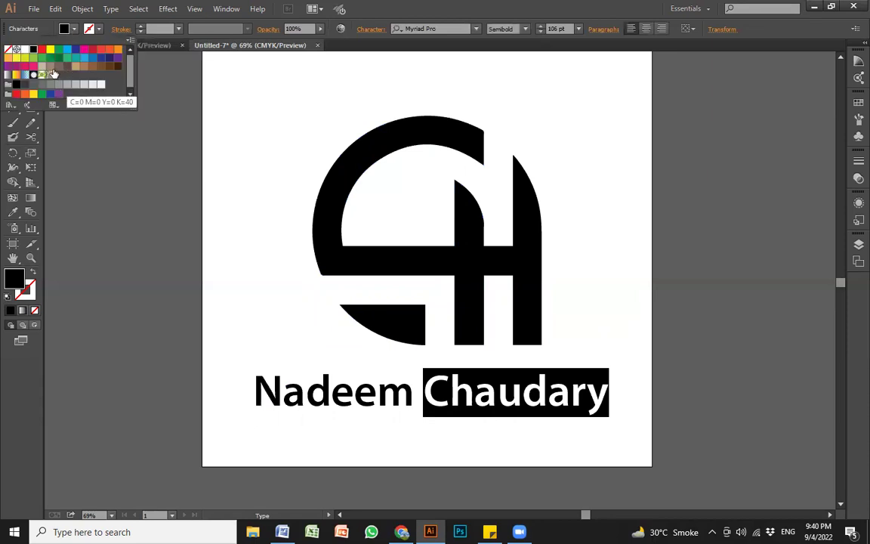
{"action": "left_click", "coordinate": [92, 49]}
{"action": "key", "text": "Escape"}
{"action": "key", "text": "Escape"}
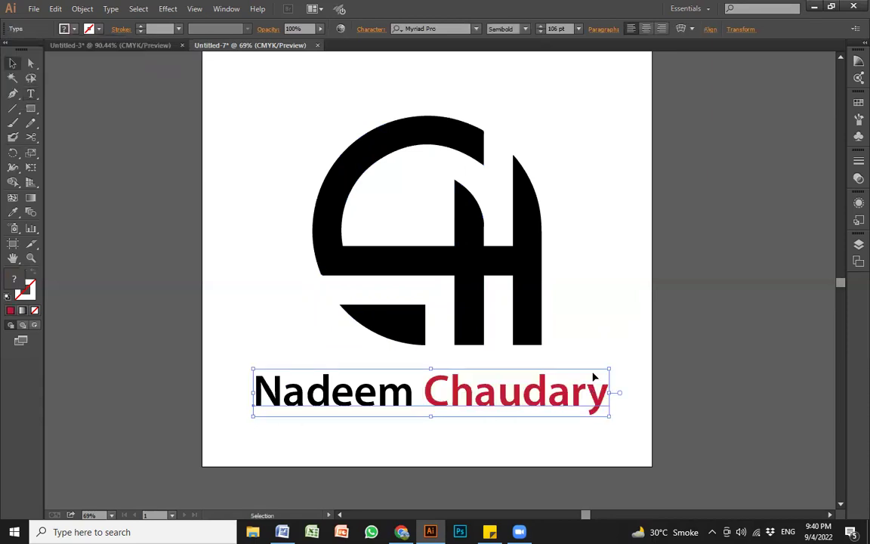
{"action": "left_click", "coordinate": [399, 278]}
Step: Fill the monogram's small lower-left piece dark red, then select logo and name together
{"action": "left_click", "coordinate": [444, 259]}
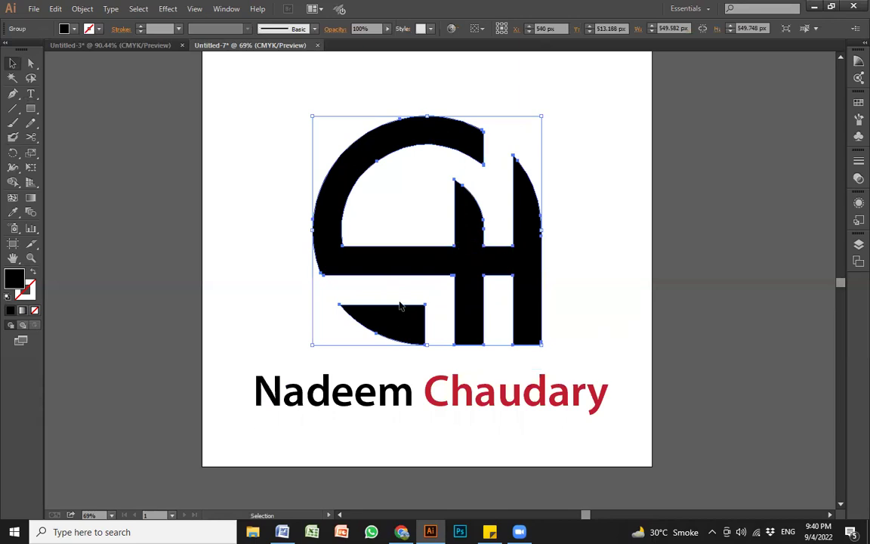
{"action": "double_click", "coordinate": [398, 330]}
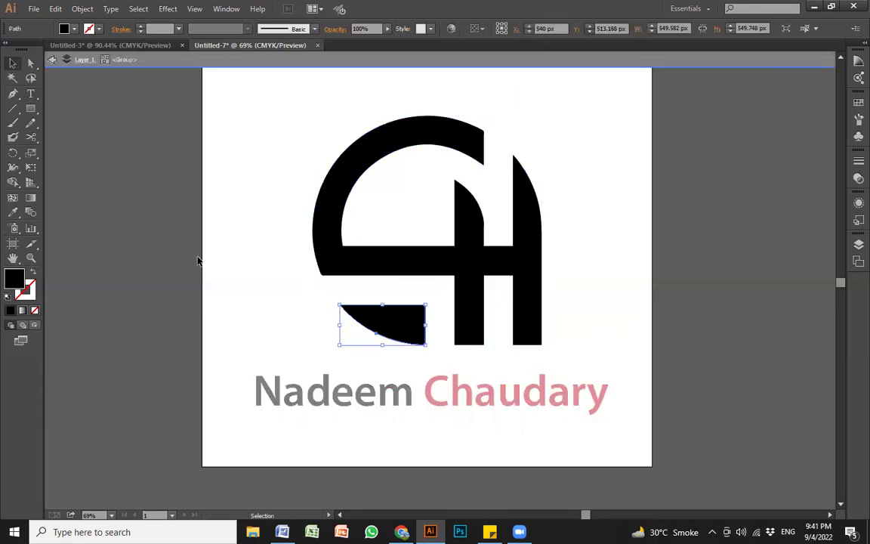
{"action": "left_click", "coordinate": [75, 30]}
{"action": "left_click", "coordinate": [84, 58]}
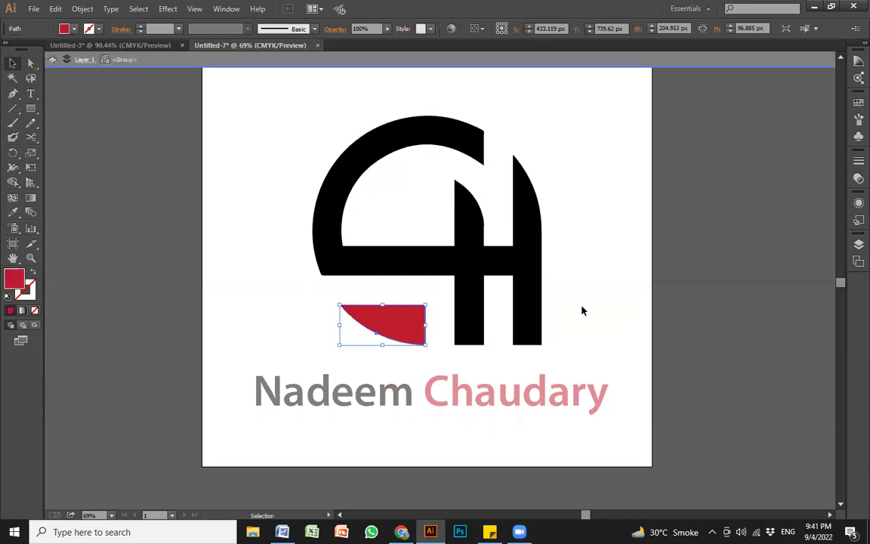
{"action": "double_click", "coordinate": [585, 308]}
{"action": "left_click", "coordinate": [675, 398]}
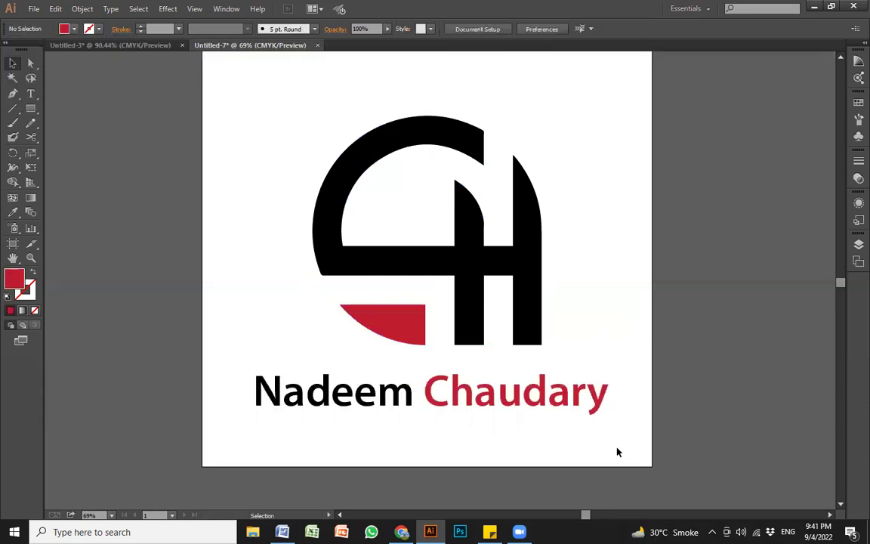
{"action": "left_click_drag", "start_coordinate": [633, 444], "coordinate": [181, 120]}
Step: Zoom out, Alt-drag a duplicate of the artboard to the right, then undo it
{"action": "left_click", "coordinate": [580, 294]}
{"action": "key", "text": "z"}
{"action": "left_click", "coordinate": [502, 266], "text": "alt"}
{"action": "left_click", "coordinate": [502, 265], "text": "alt"}
{"action": "left_click", "coordinate": [502, 265], "text": "alt"}
{"action": "left_click_drag", "start_coordinate": [428, 286], "coordinate": [340, 246]}
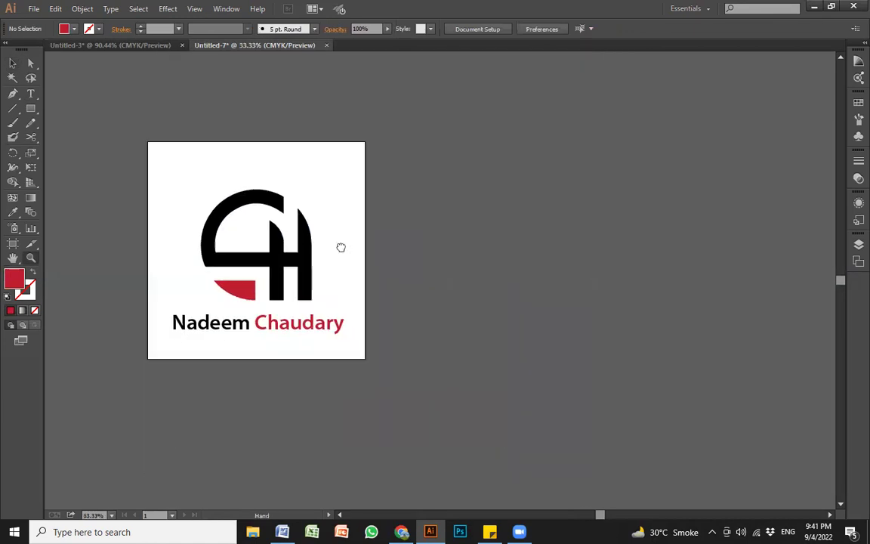
{"action": "key", "text": "v"}
{"action": "key", "text": "shift+o"}
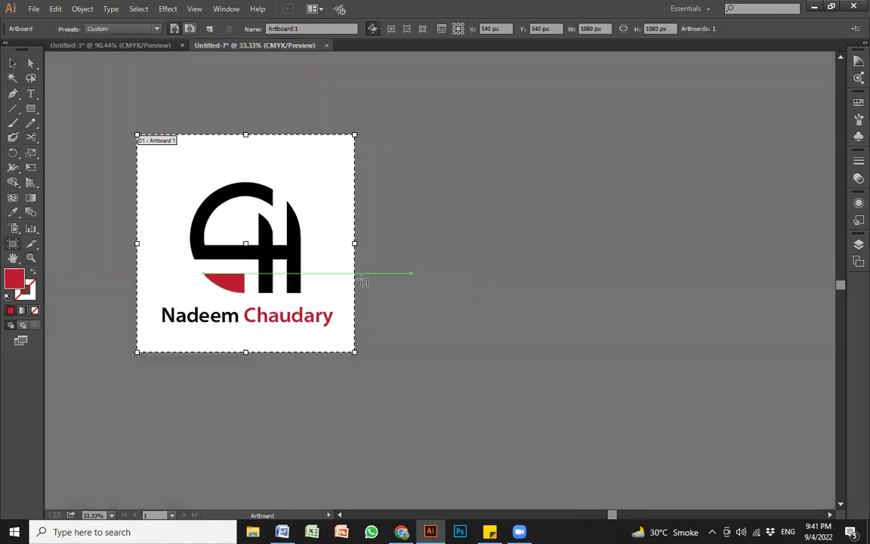
{"action": "left_click_drag", "start_coordinate": [302, 269], "coordinate": [598, 270]}
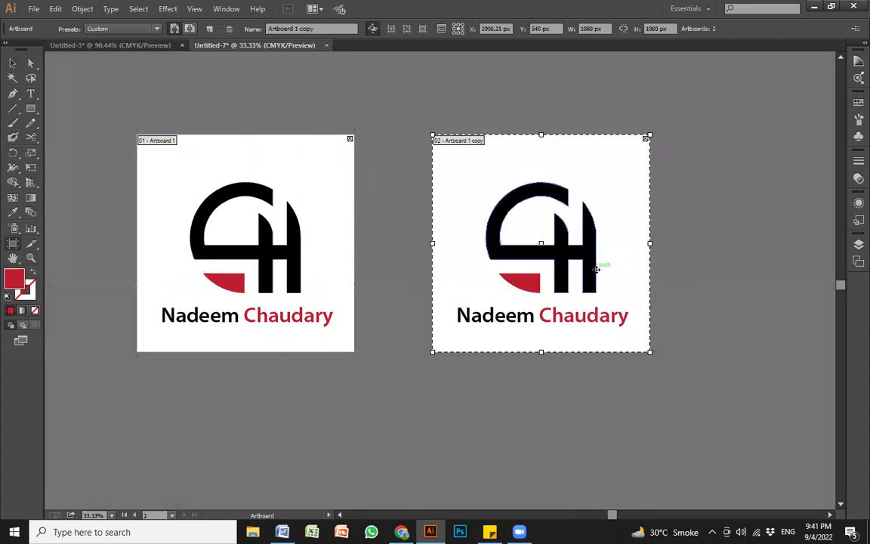
{"action": "key", "text": "ctrl+z"}
{"action": "key", "text": "v"}
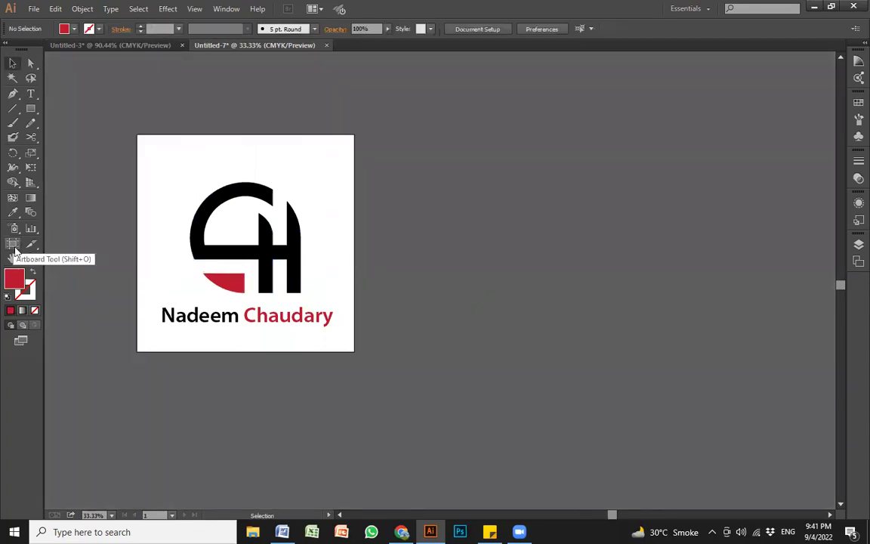
Step: Duplicate the artboard with its logo to the right and group the copied logo and name
{"action": "left_click", "coordinate": [12, 245]}
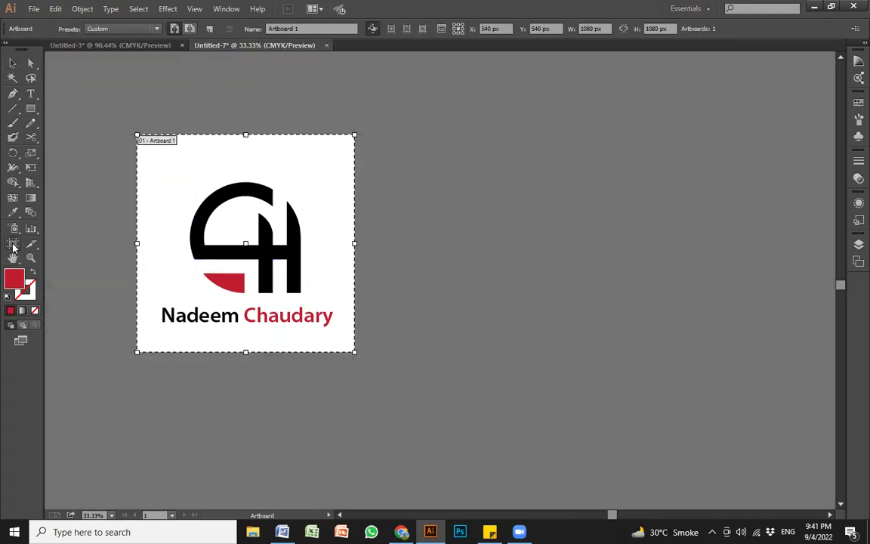
{"action": "left_click_drag", "start_coordinate": [249, 285], "coordinate": [531, 294]}
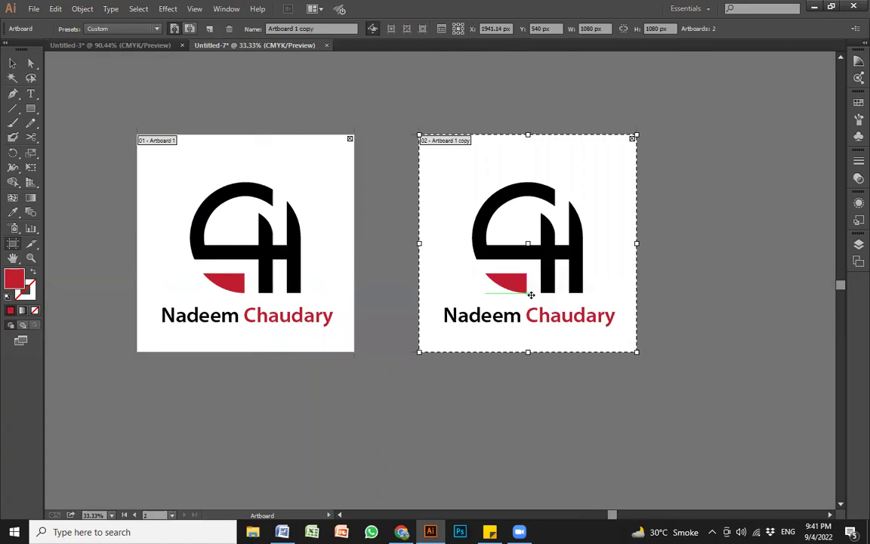
{"action": "key", "text": "v"}
{"action": "left_click", "coordinate": [522, 323]}
{"action": "left_click", "coordinate": [522, 355]}
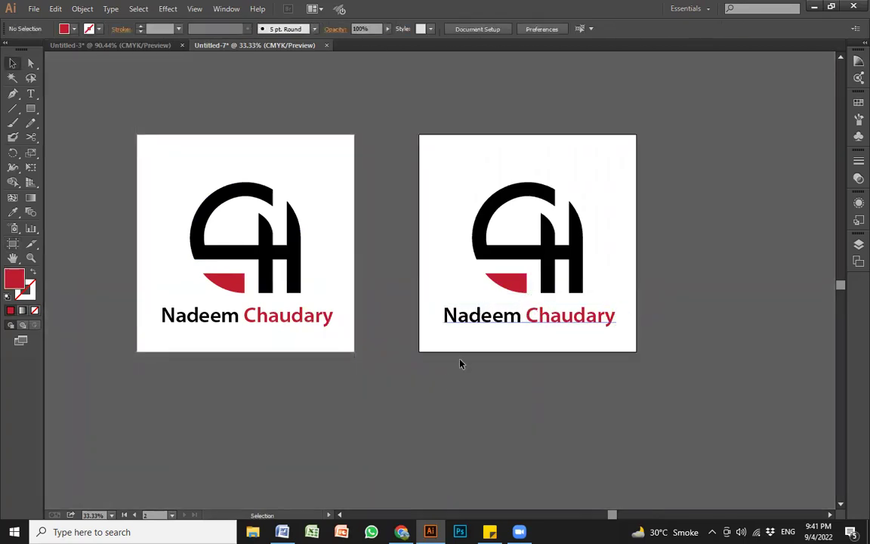
{"action": "left_click_drag", "start_coordinate": [415, 389], "coordinate": [577, 191]}
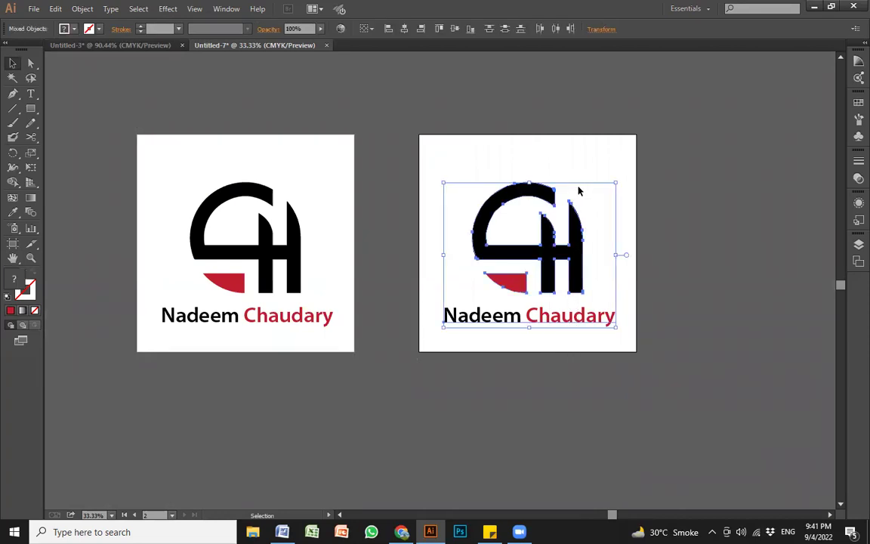
{"action": "key", "text": "a"}
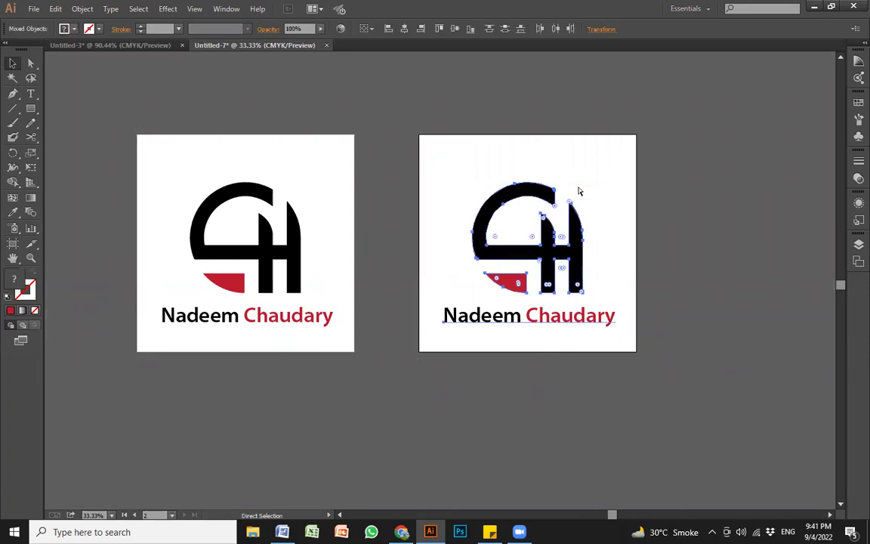
{"action": "key", "text": "ctrl+g"}
{"action": "left_click", "coordinate": [370, 127]}
Step: Draw a rectangle covering the right artboard, send it behind the logo, and fill it black
{"action": "key", "text": "m"}
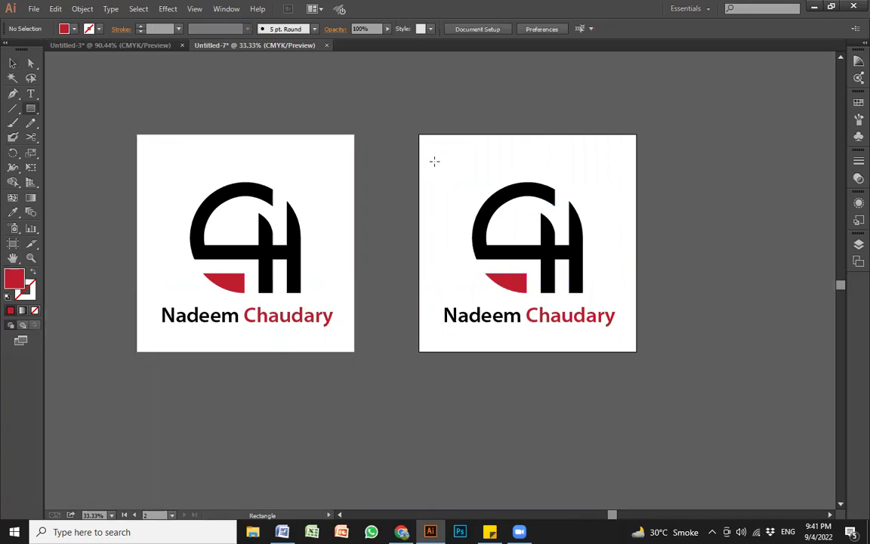
{"action": "left_click_drag", "start_coordinate": [414, 132], "coordinate": [648, 356]}
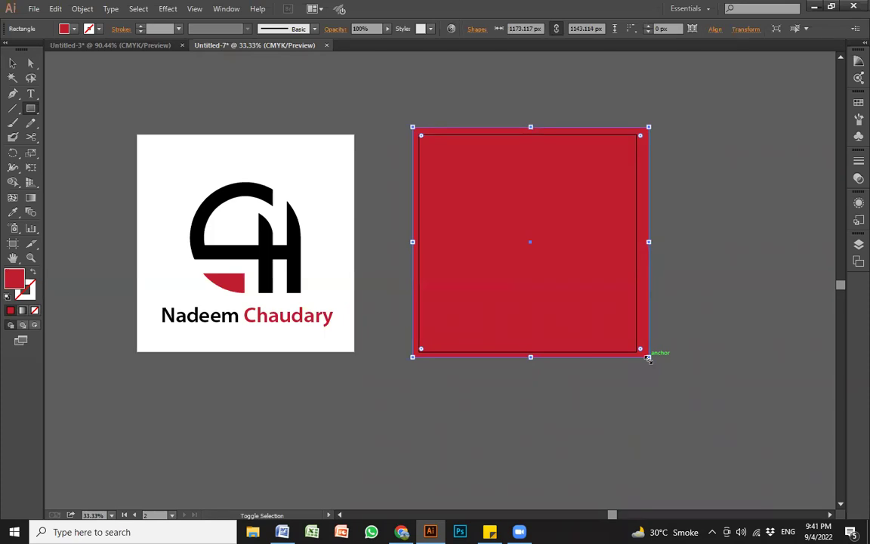
{"action": "key", "text": "ctrl+shift+bracketleft"}
{"action": "key", "text": "v"}
{"action": "left_click", "coordinate": [682, 253]}
{"action": "left_click", "coordinate": [619, 190]}
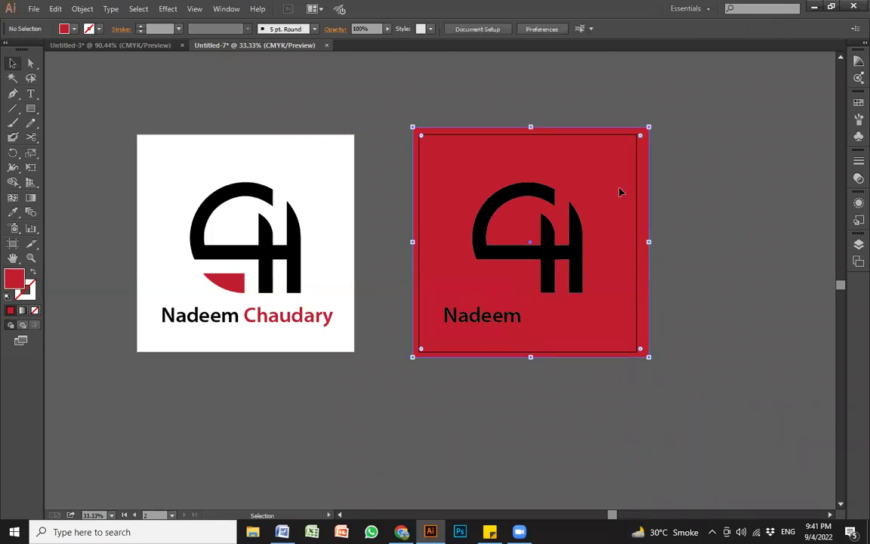
{"action": "left_click", "coordinate": [74, 29]}
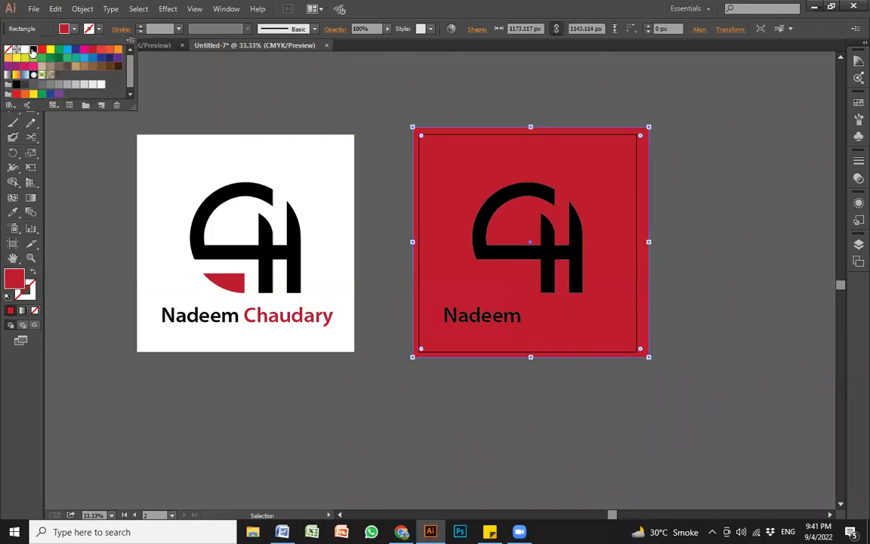
{"action": "left_click", "coordinate": [28, 49]}
{"action": "left_click", "coordinate": [519, 392]}
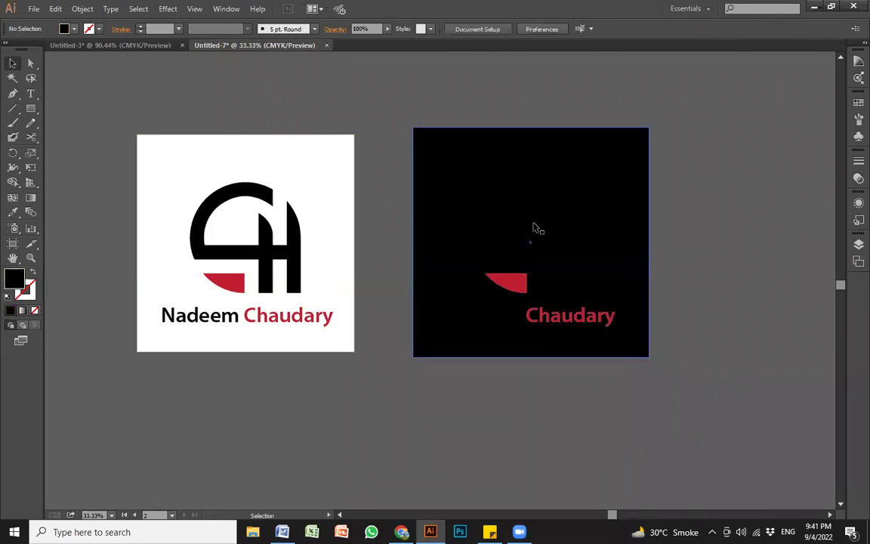
Step: Sample white onto the copied logo group with the Eyedropper and nudge it slightly upward
{"action": "left_click", "coordinate": [551, 259]}
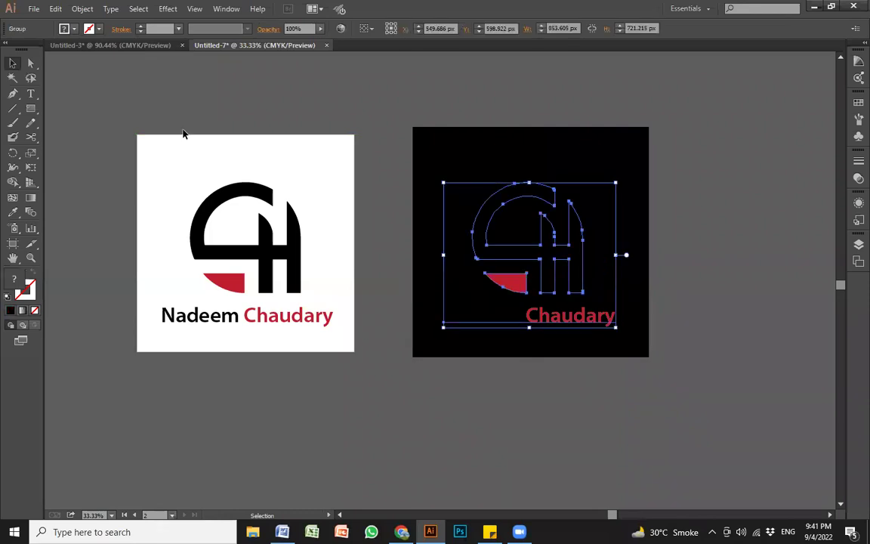
{"action": "key", "text": "i"}
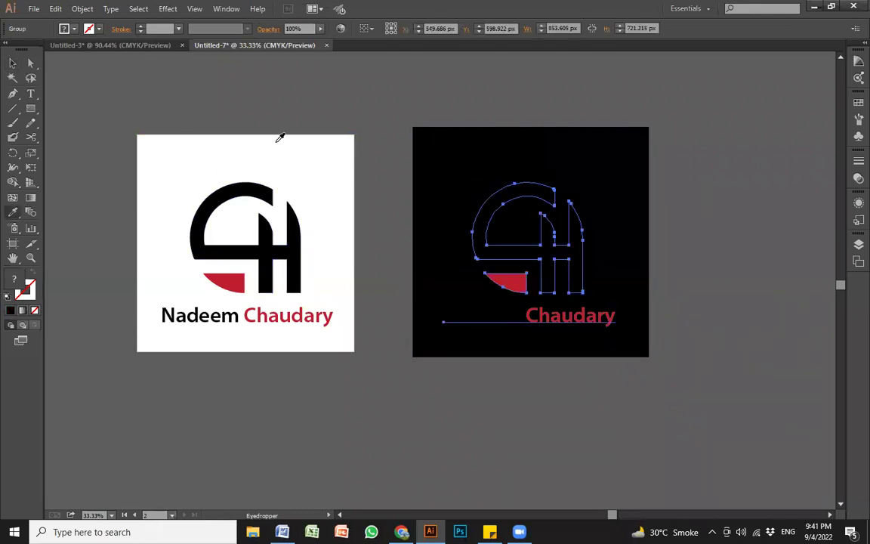
{"action": "left_click", "coordinate": [156, 144]}
{"action": "key", "text": "v"}
{"action": "key", "text": "ctrl+shift+a"}
{"action": "left_click_drag", "start_coordinate": [574, 278], "coordinate": [622, 261]}
{"action": "left_click", "coordinate": [703, 300]}
{"action": "left_click", "coordinate": [632, 334]}
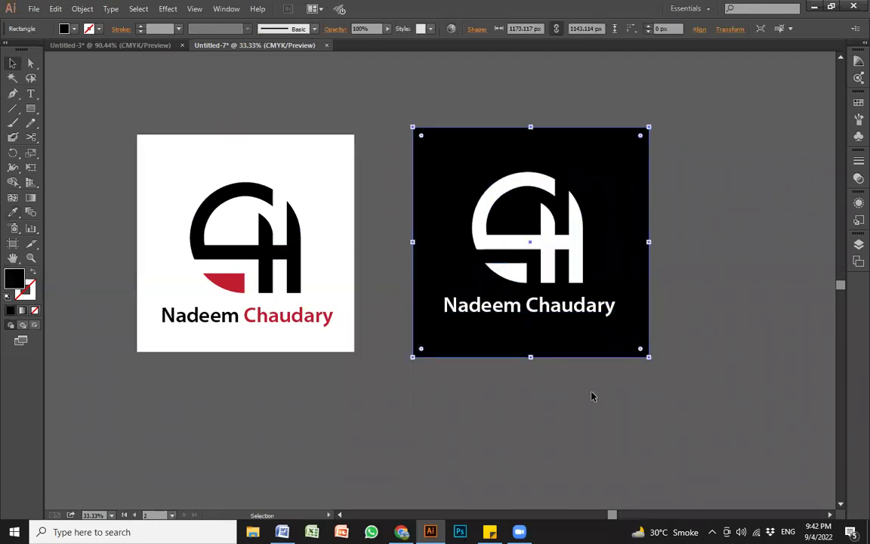
{"action": "key", "text": "ctrl+shift+a"}
{"action": "left_click_drag", "start_coordinate": [407, 103], "coordinate": [714, 405]}
{"action": "left_click_drag", "start_coordinate": [538, 332], "coordinate": [558, 368]}
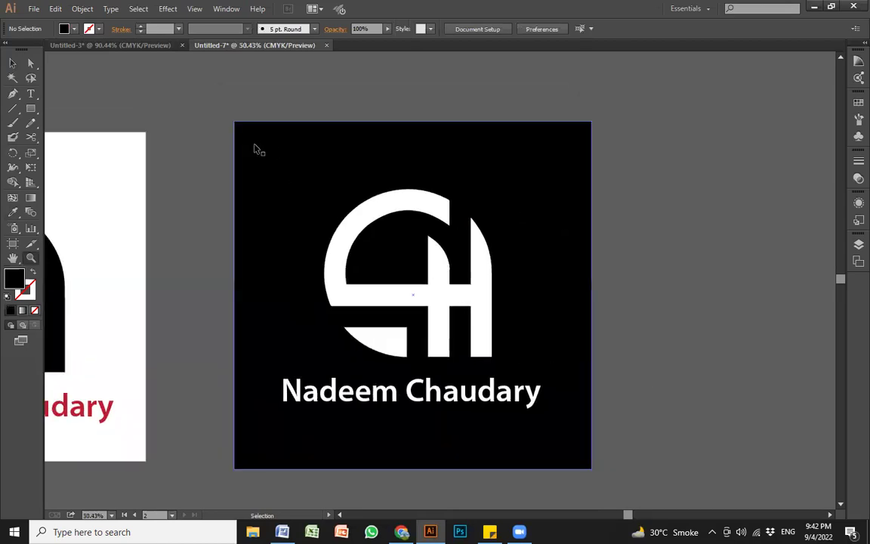
{"action": "key", "text": "ctrl+0"}
Step: Inside the logo group, make the word 'Chaudary' light grey
{"action": "key", "text": "v"}
{"action": "left_click", "coordinate": [431, 414]}
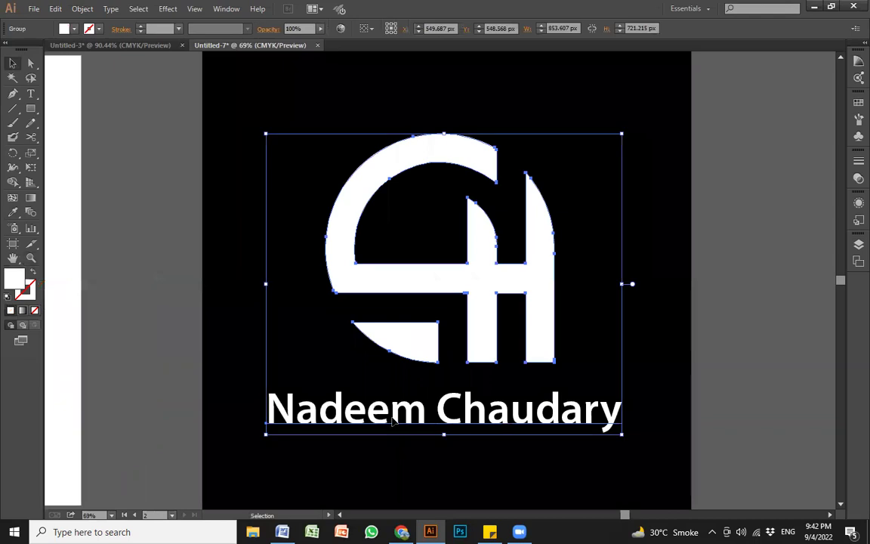
{"action": "double_click", "coordinate": [435, 414]}
{"action": "double_click", "coordinate": [443, 412]}
{"action": "key", "text": "ctrl+a"}
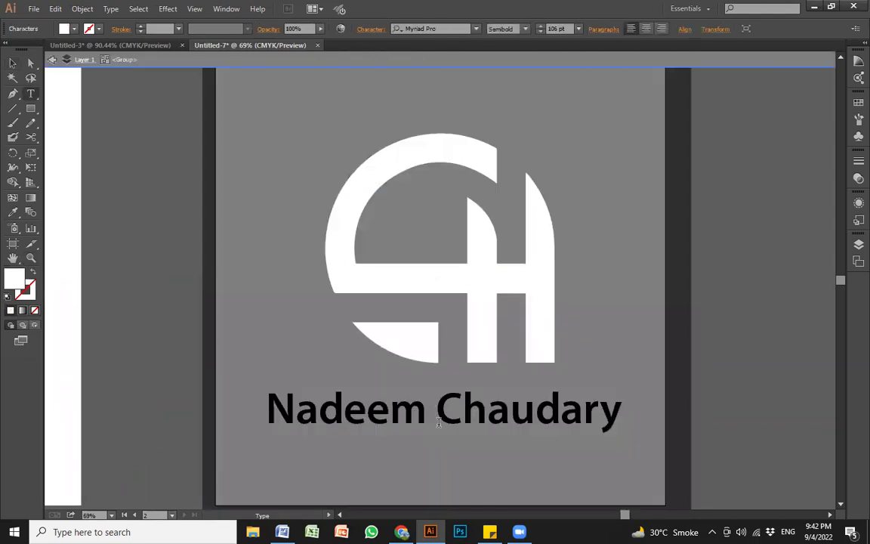
{"action": "left_click_drag", "start_coordinate": [438, 423], "coordinate": [631, 408]}
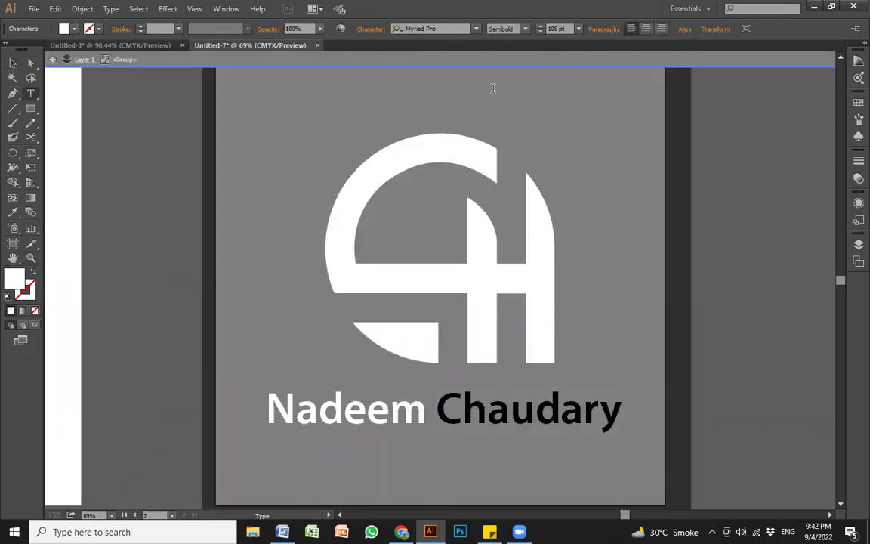
{"action": "left_click", "coordinate": [65, 30]}
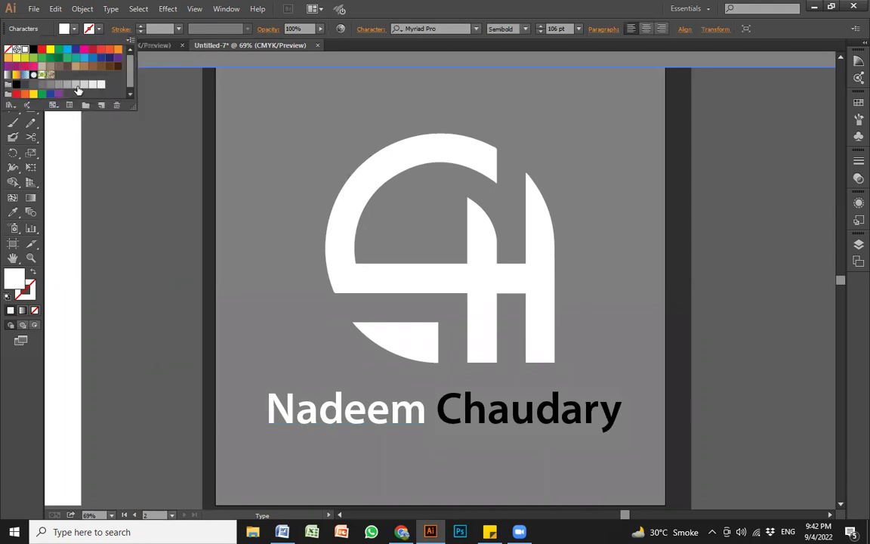
{"action": "left_click", "coordinate": [76, 86]}
{"action": "key", "text": "Escape"}
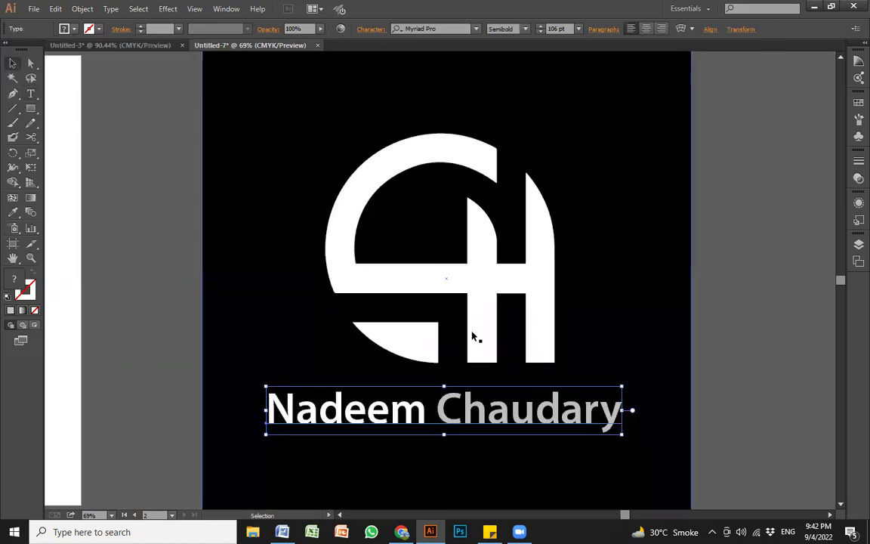
Step: Fill the small wedge under the monogram with light grey and exit the group
{"action": "double_click", "coordinate": [429, 344]}
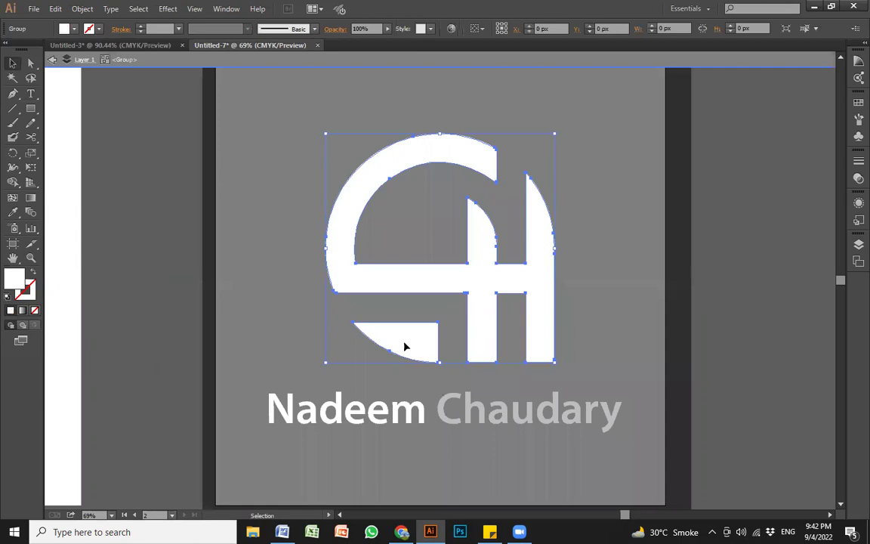
{"action": "left_click", "coordinate": [412, 352]}
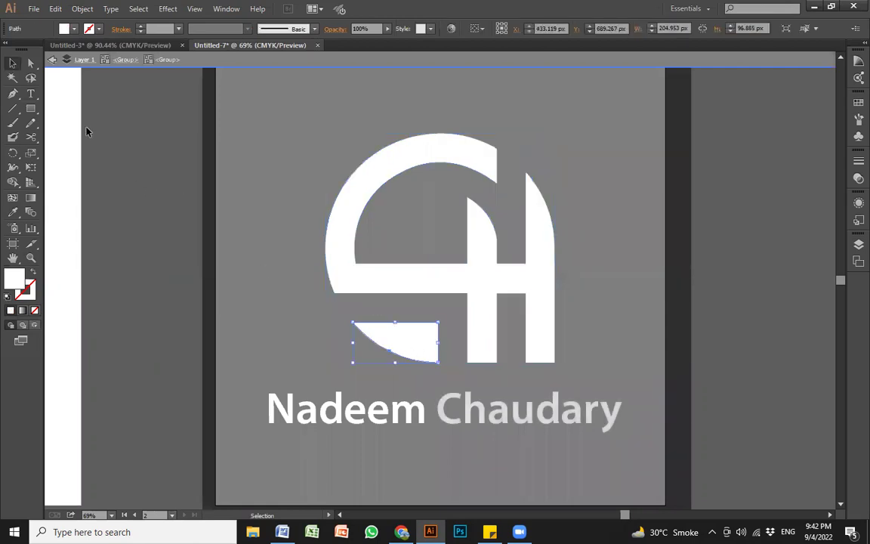
{"action": "left_click", "coordinate": [74, 29]}
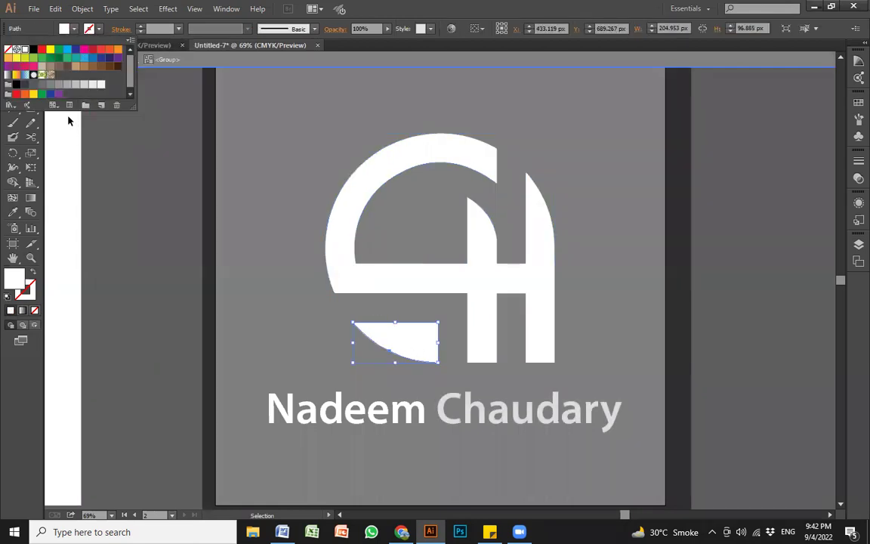
{"action": "left_click", "coordinate": [84, 85]}
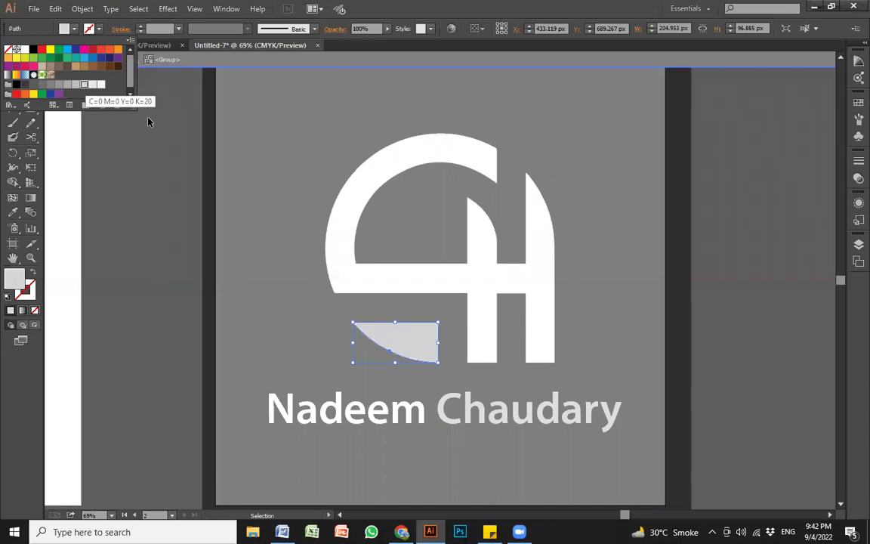
{"action": "key", "text": "Escape"}
{"action": "key", "text": "Escape"}
{"action": "left_click", "coordinate": [707, 326]}
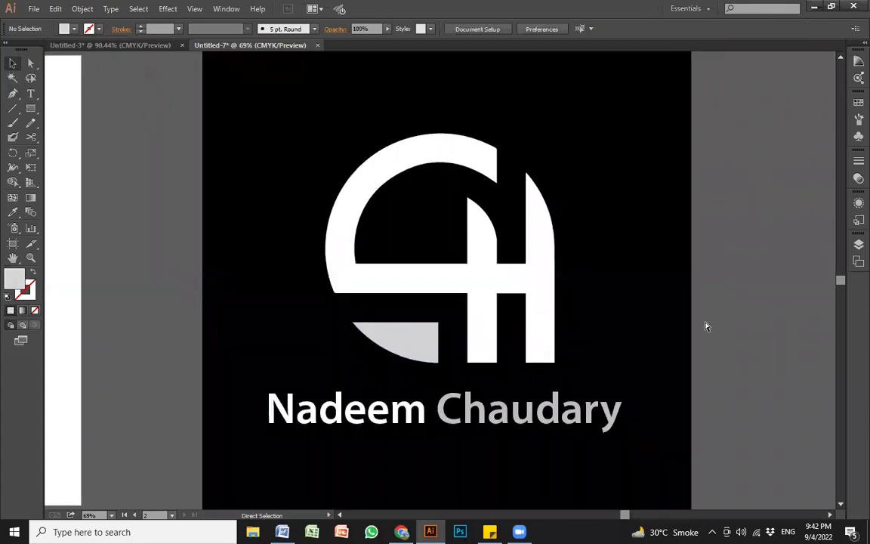
{"action": "key", "text": "z"}
{"action": "left_click", "coordinate": [561, 311], "text": "alt"}
{"action": "left_click", "coordinate": [562, 310], "text": "alt"}
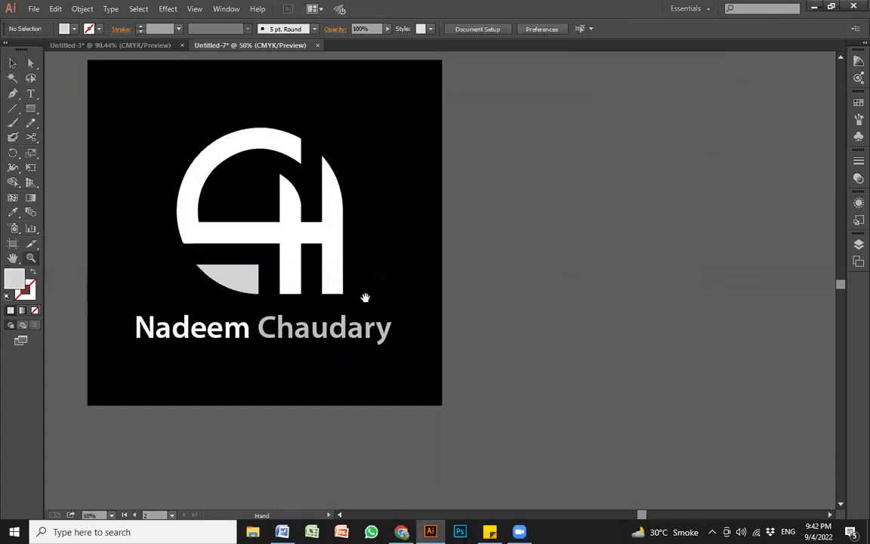
{"action": "left_click_drag", "start_coordinate": [365, 298], "coordinate": [560, 321]}
{"action": "left_click_drag", "start_coordinate": [474, 318], "coordinate": [629, 342]}
{"action": "key", "text": "v"}
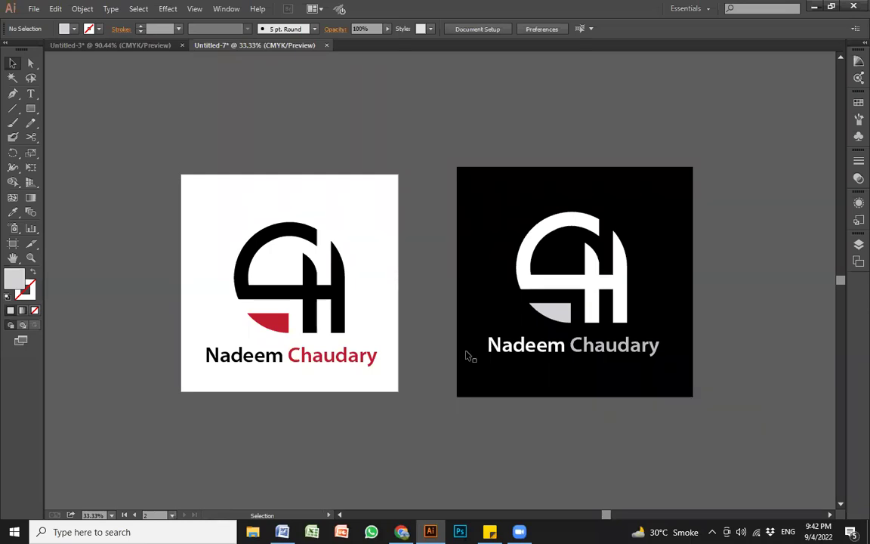
Step: Duplicate the dark artboard with its artwork onto a new artboard to the right
{"action": "key", "text": "z"}
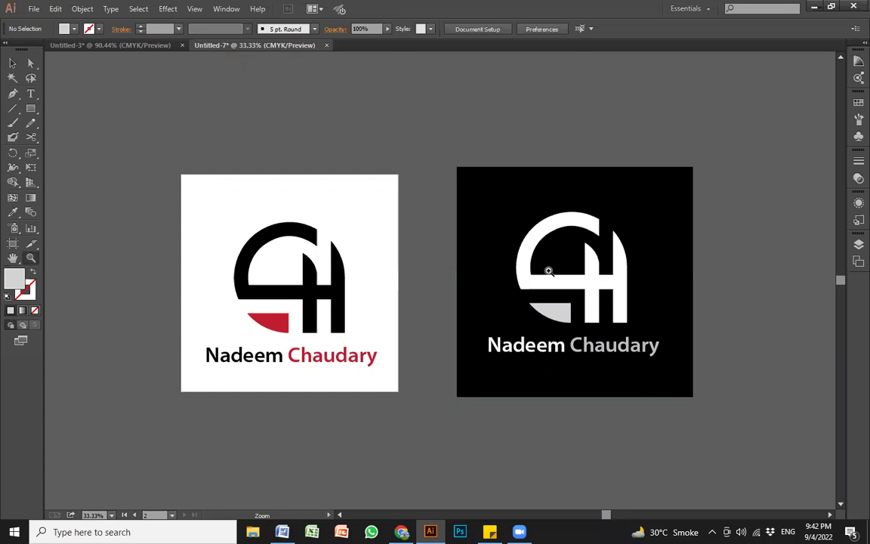
{"action": "left_click", "coordinate": [536, 274]}
{"action": "left_click", "coordinate": [584, 258]}
{"action": "key", "text": "space"}
{"action": "left_click_drag", "start_coordinate": [338, 248], "coordinate": [368, 246]}
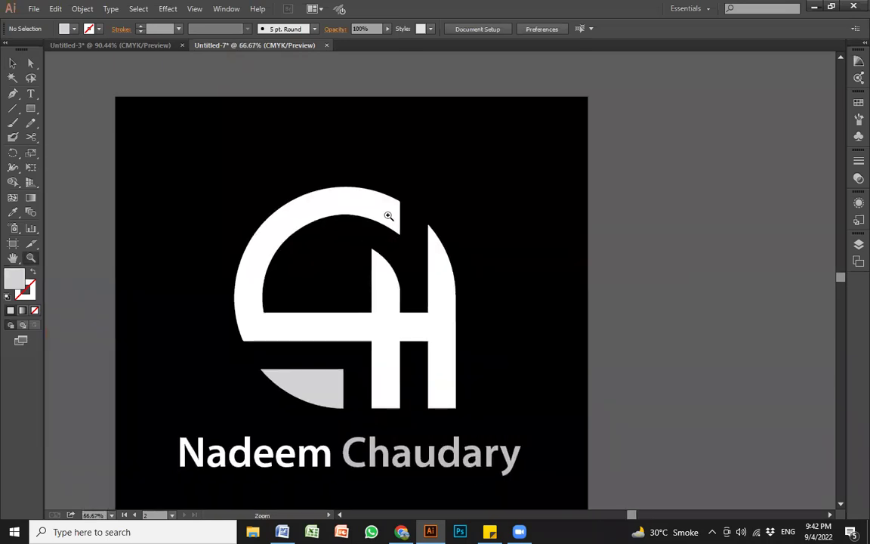
{"action": "left_click", "coordinate": [383, 216], "text": "alt"}
{"action": "left_click", "coordinate": [455, 248], "text": "alt"}
{"action": "left_click", "coordinate": [483, 276], "text": "alt"}
{"action": "left_click", "coordinate": [484, 276]}
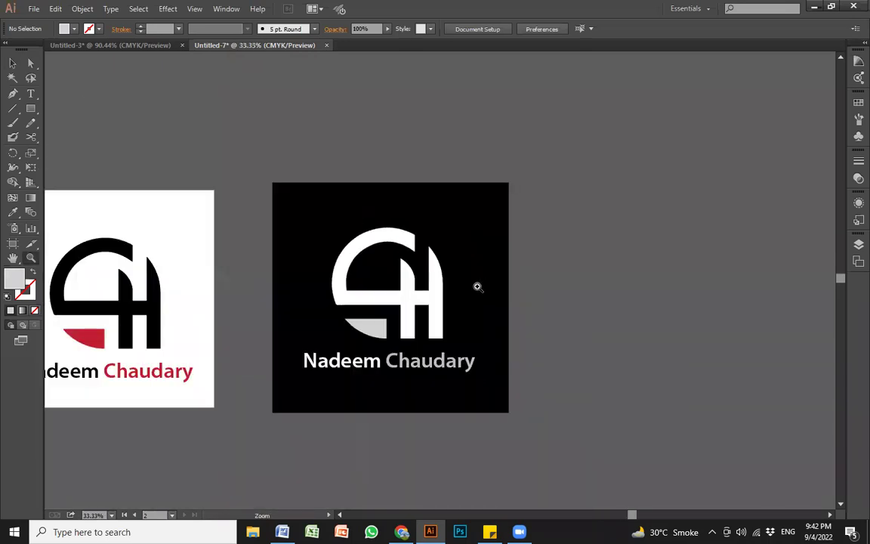
{"action": "left_click", "coordinate": [443, 300]}
{"action": "key", "text": "shift+o"}
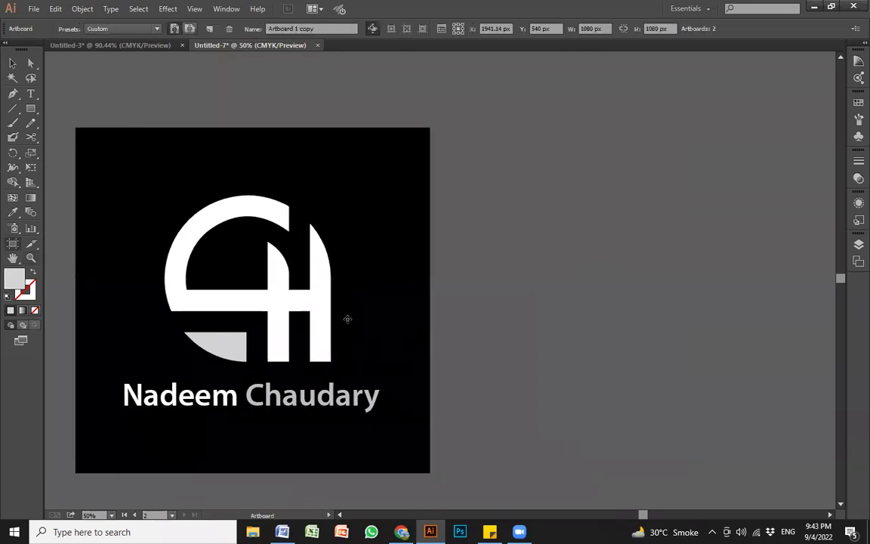
{"action": "key", "text": "space"}
{"action": "left_click_drag", "start_coordinate": [328, 303], "coordinate": [702, 299]}
{"action": "left_click_drag", "start_coordinate": [505, 288], "coordinate": [506, 288]}
Step: Delete the copy's black background and select the remaining logo
{"action": "key", "text": "v"}
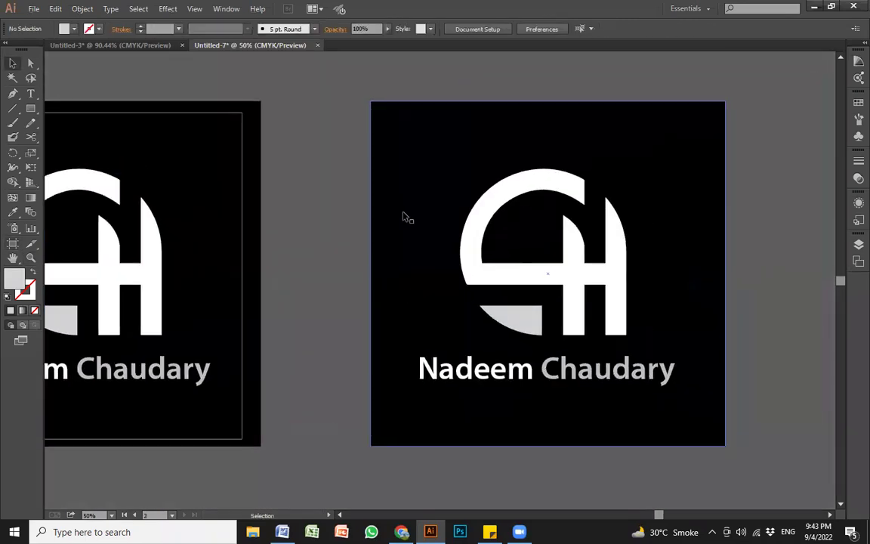
{"action": "left_click", "coordinate": [404, 217]}
{"action": "key", "text": "Delete"}
{"action": "left_click_drag", "start_coordinate": [382, 127], "coordinate": [756, 411]}
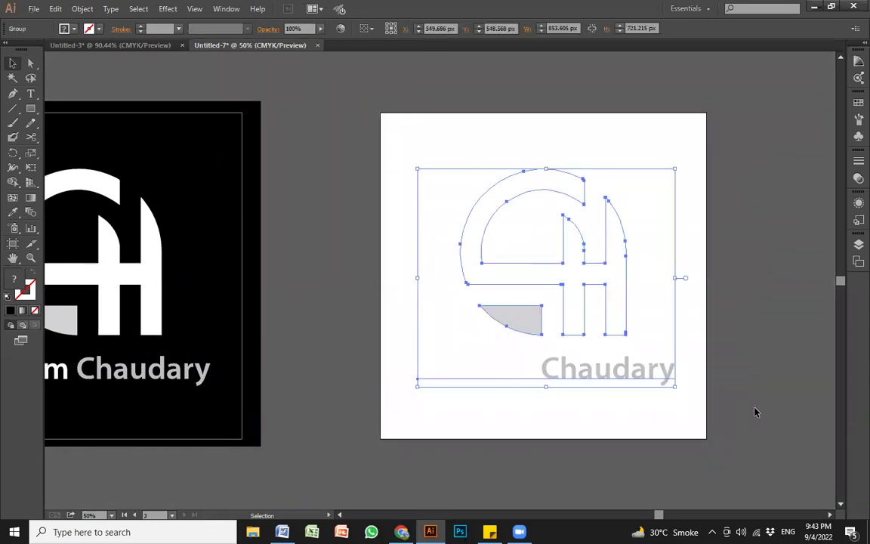
Step: Delete the copied logo, then draw a tall narrow rectangle, edit its corner, and delete it
{"action": "key", "text": "Delete"}
{"action": "left_click_drag", "start_coordinate": [515, 278], "coordinate": [536, 290]}
{"action": "key", "text": "m"}
{"action": "left_click_drag", "start_coordinate": [527, 360], "coordinate": [555, 213]}
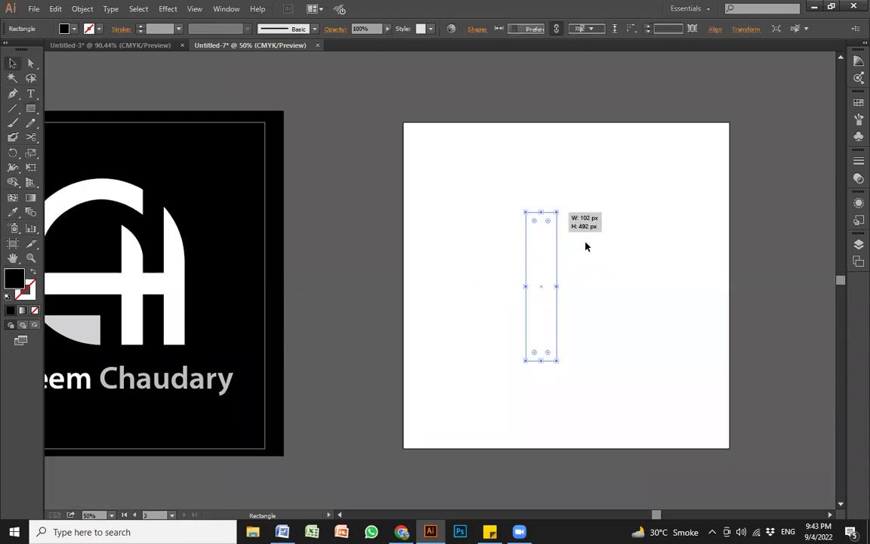
{"action": "key", "text": "v"}
{"action": "left_click", "coordinate": [584, 262]}
{"action": "key", "text": "a"}
{"action": "left_click_drag", "start_coordinate": [571, 195], "coordinate": [521, 312]}
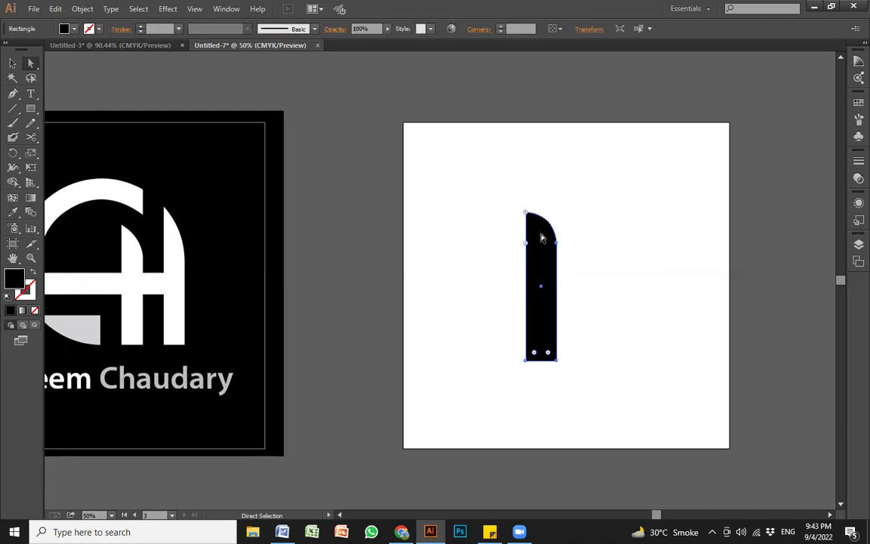
{"action": "left_click", "coordinate": [591, 265]}
{"action": "left_click", "coordinate": [549, 272]}
{"action": "key", "text": "p"}
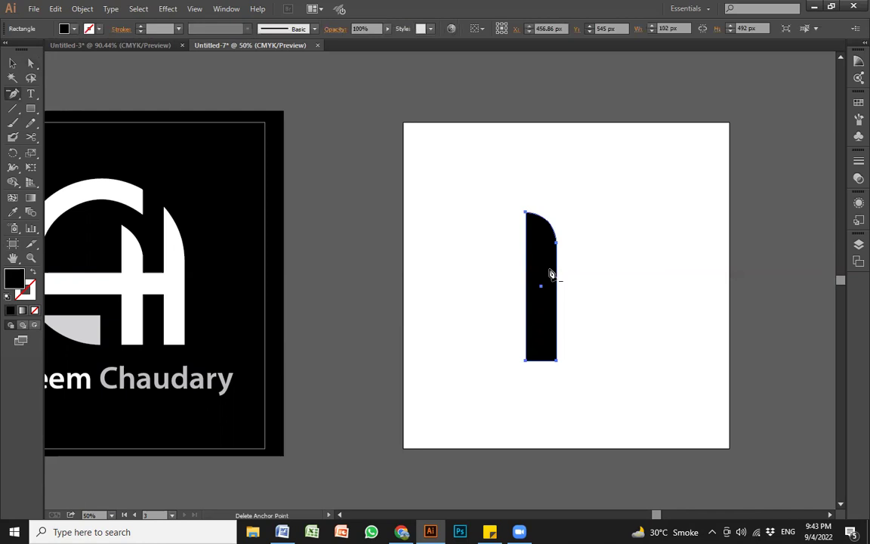
{"action": "key", "text": "v"}
{"action": "key", "text": "Delete"}
Step: Draw a 76 by 490 px rectangle, fully round its top-right corner, and pull the lower anchor 66 px down
{"action": "key", "text": "m"}
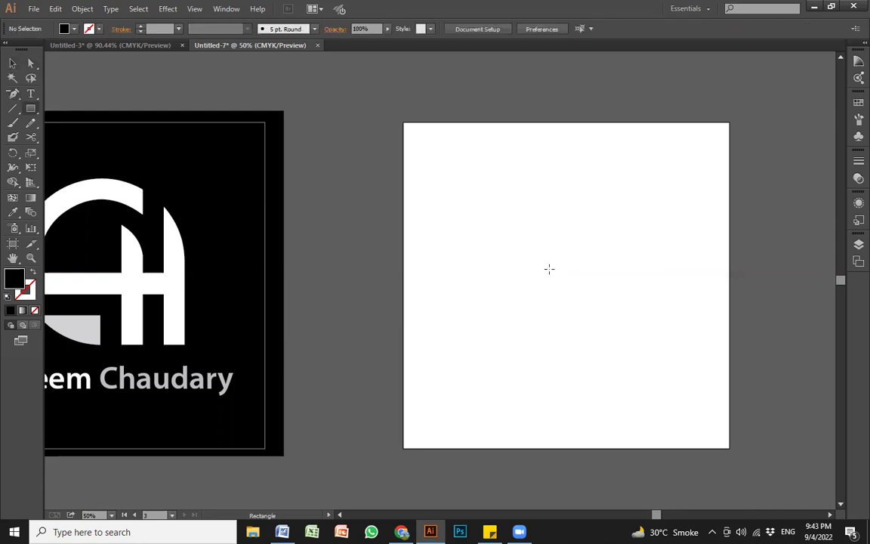
{"action": "left_click_drag", "start_coordinate": [527, 224], "coordinate": [557, 337]}
{"action": "key", "text": "v"}
{"action": "left_click", "coordinate": [611, 320]}
{"action": "key", "text": "a"}
{"action": "left_click_drag", "start_coordinate": [556, 236], "coordinate": [541, 340]}
{"action": "key", "text": "v"}
{"action": "left_click", "coordinate": [566, 240]}
{"action": "key", "text": "z"}
{"action": "left_click_drag", "start_coordinate": [519, 195], "coordinate": [618, 325]}
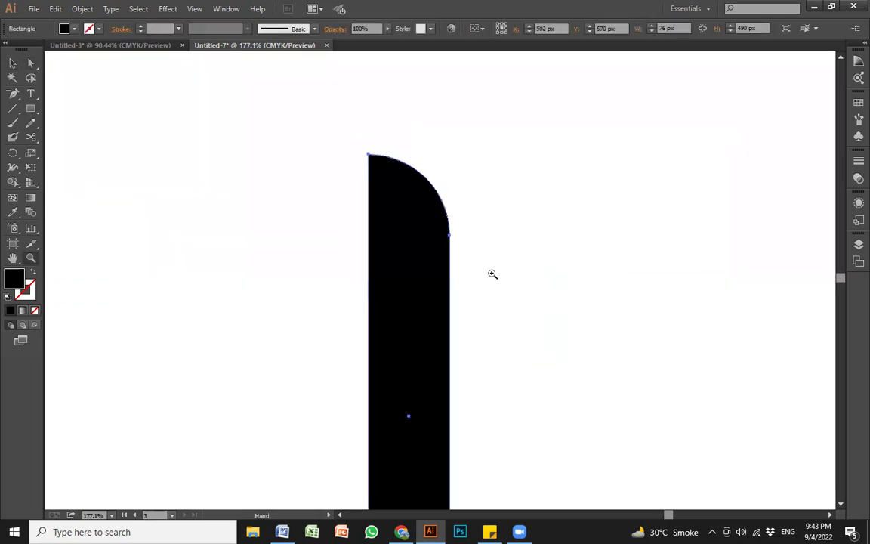
{"action": "key", "text": "a"}
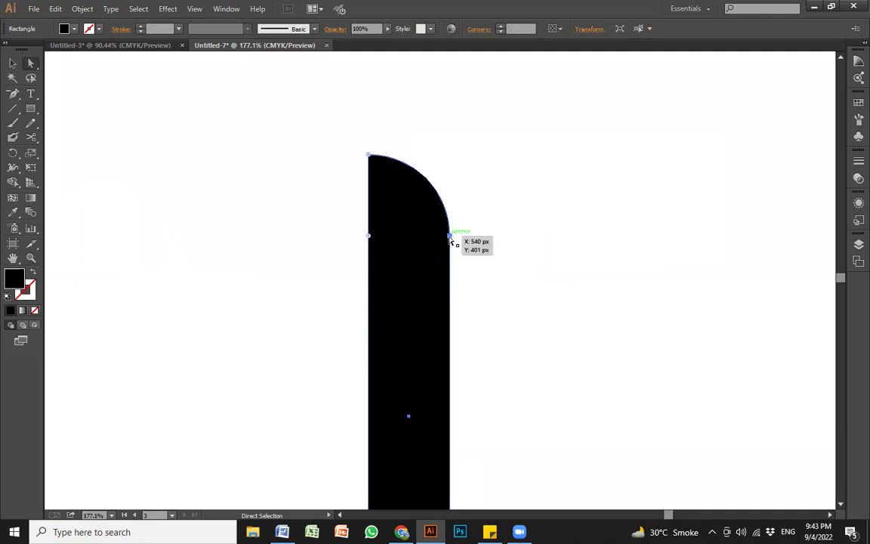
{"action": "left_click_drag", "start_coordinate": [450, 236], "coordinate": [450, 293]}
{"action": "left_click", "coordinate": [490, 263]}
Step: Move the black shape about 119 px to the right
{"action": "key", "text": "z"}
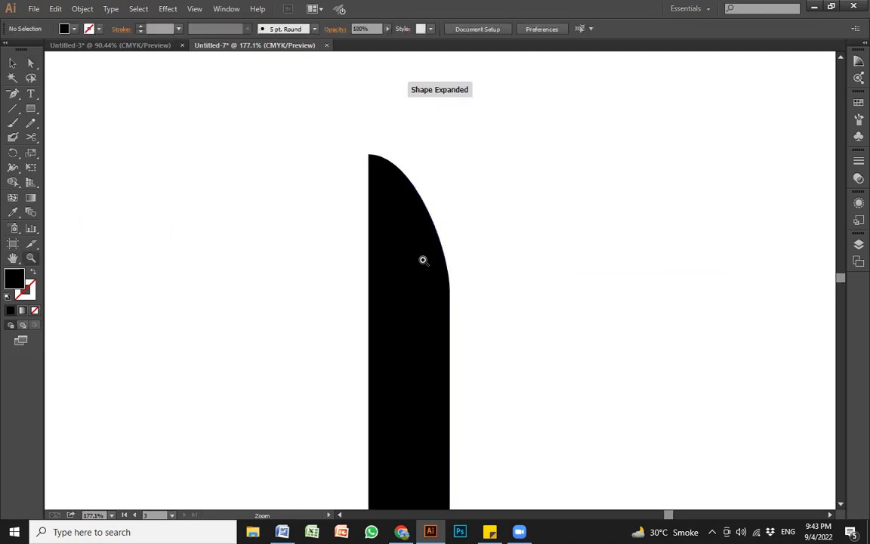
{"action": "left_click", "coordinate": [424, 271], "text": "alt"}
{"action": "left_click", "coordinate": [433, 287], "text": "alt"}
{"action": "left_click_drag", "start_coordinate": [459, 303], "coordinate": [488, 251]}
{"action": "left_click", "coordinate": [480, 253], "text": "alt"}
{"action": "left_click", "coordinate": [446, 274], "text": "alt"}
{"action": "left_click_drag", "start_coordinate": [407, 287], "coordinate": [593, 272]}
{"action": "key", "text": "v"}
{"action": "left_click", "coordinate": [585, 276]}
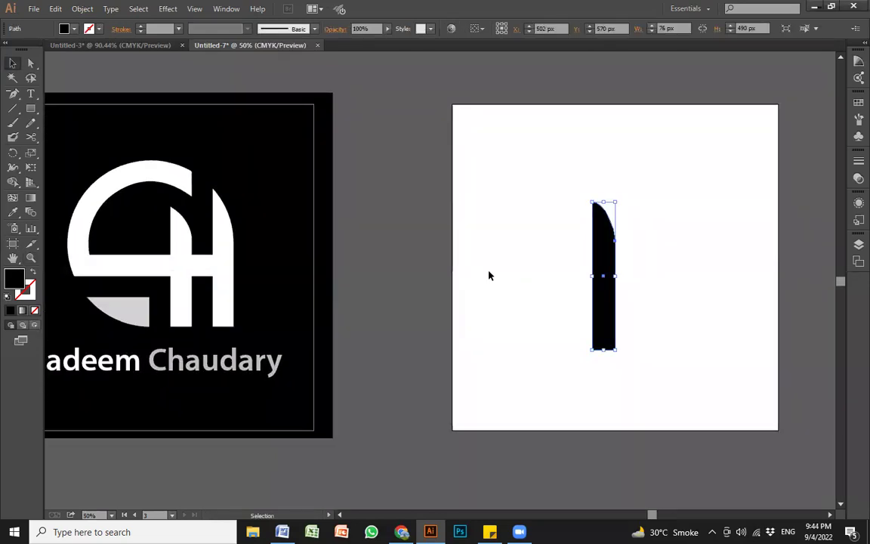
{"action": "left_click_drag", "start_coordinate": [605, 318], "coordinate": [695, 324]}
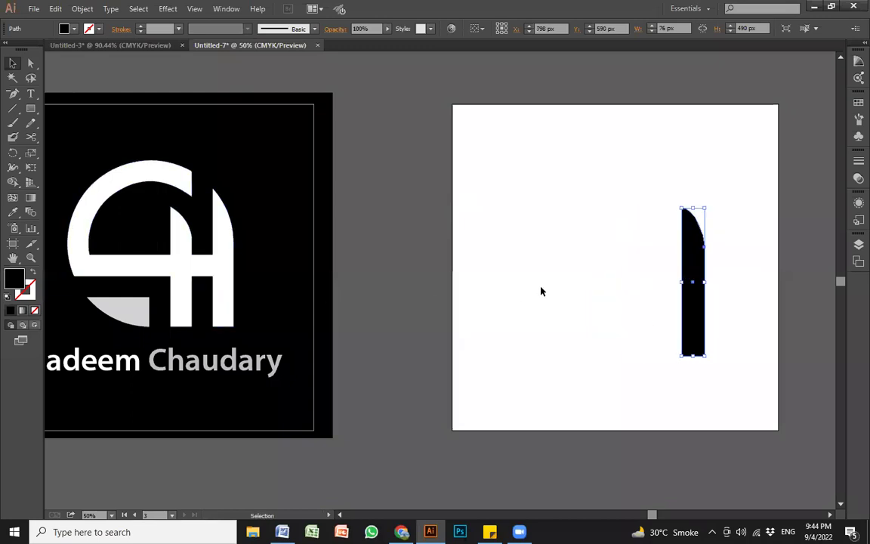
{"action": "left_click", "coordinate": [521, 324]}
Step: Move the black sliver toward the artboard's left edge and delete it
{"action": "scroll", "coordinate": [521, 327], "scroll_direction": "up", "scroll_amount": 1}
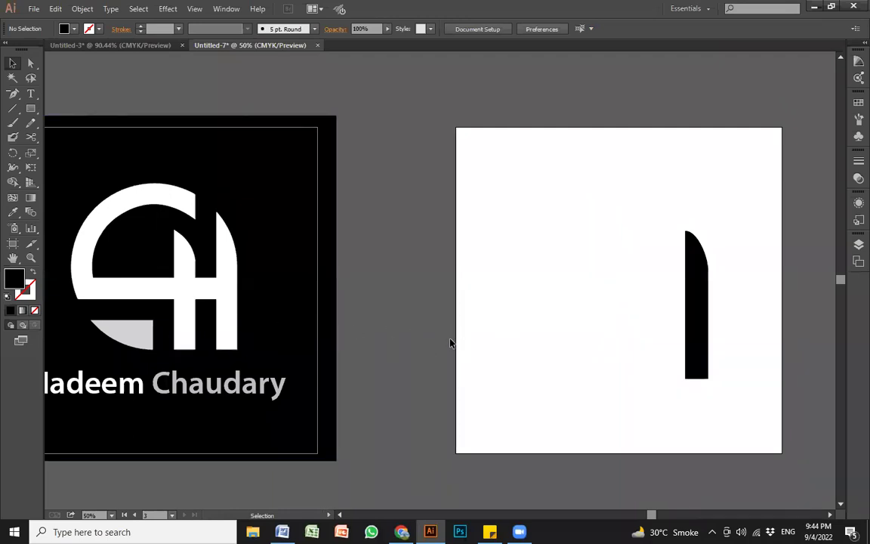
{"action": "left_click", "coordinate": [703, 339]}
{"action": "scroll", "coordinate": [642, 354], "scroll_direction": "right", "scroll_amount": 1}
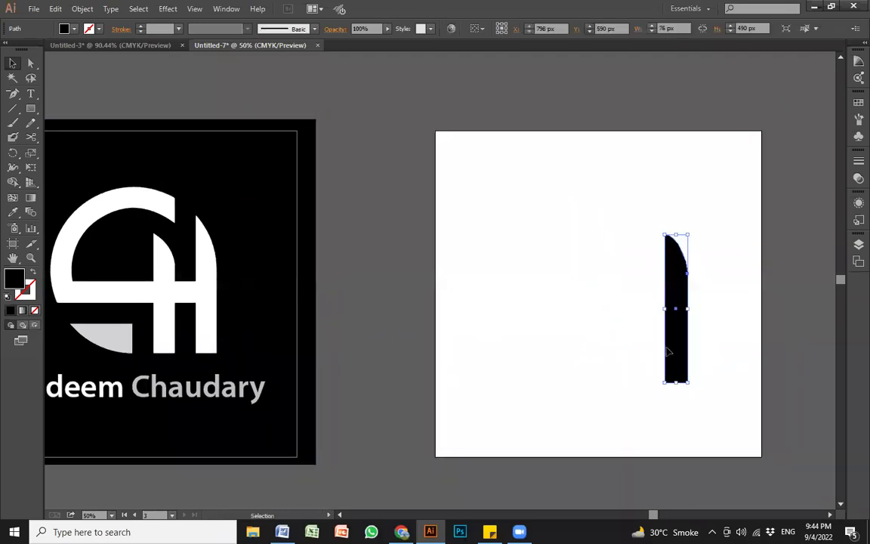
{"action": "left_click_drag", "start_coordinate": [681, 347], "coordinate": [693, 347]}
{"action": "left_click", "coordinate": [648, 341]}
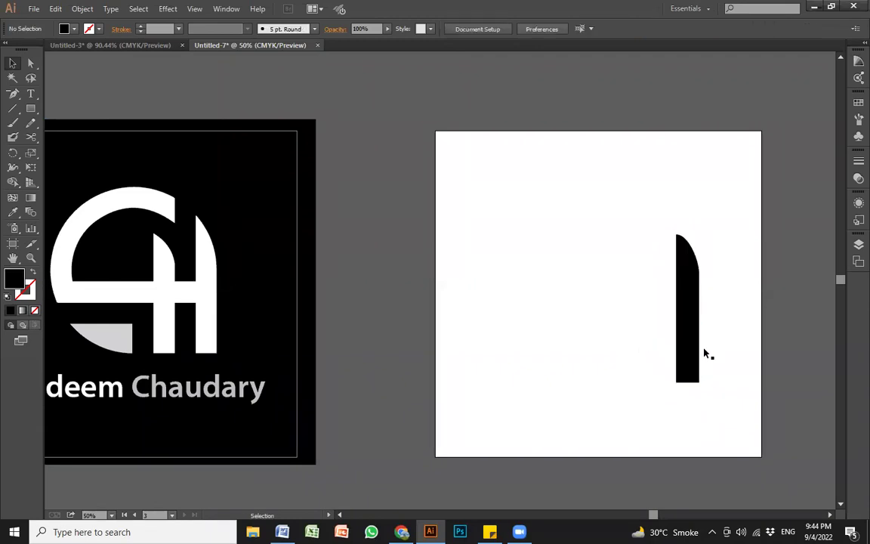
{"action": "left_click", "coordinate": [690, 344]}
{"action": "left_click_drag", "start_coordinate": [698, 335], "coordinate": [450, 272]}
{"action": "key", "text": "Delete"}
{"action": "key", "text": "z"}
{"action": "left_click_drag", "start_coordinate": [435, 167], "coordinate": [779, 437]}
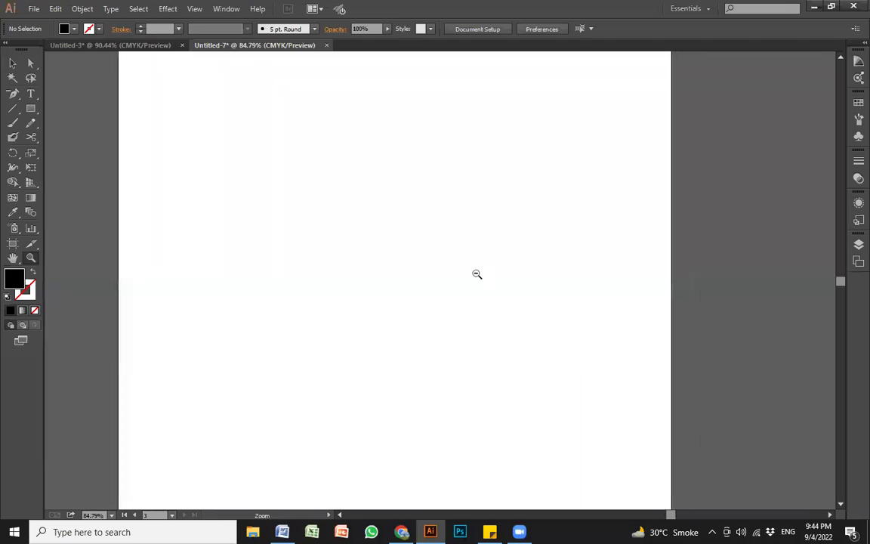
Step: On the blank right artboard, draw a tall thin bar and repeat copies into evenly spaced bars
{"action": "left_click", "coordinate": [476, 273], "text": "alt"}
{"action": "left_click", "coordinate": [476, 278], "text": "alt"}
{"action": "left_click", "coordinate": [480, 302], "text": "alt"}
{"action": "left_click_drag", "start_coordinate": [238, 187], "coordinate": [553, 444]}
{"action": "left_click_drag", "start_coordinate": [252, 138], "coordinate": [256, 385]}
{"action": "key", "text": "v"}
{"action": "left_click_drag", "start_coordinate": [257, 334], "coordinate": [285, 337]}
{"action": "key", "text": "ctrl+d"}
{"action": "key", "text": "ctrl+d"}
{"action": "key", "text": "ctrl+d"}
{"action": "key", "text": "ctrl+d"}
{"action": "key", "text": "ctrl+d"}
{"action": "key", "text": "ctrl+d"}
{"action": "key", "text": "ctrl+d"}
{"action": "key", "text": "ctrl+d"}
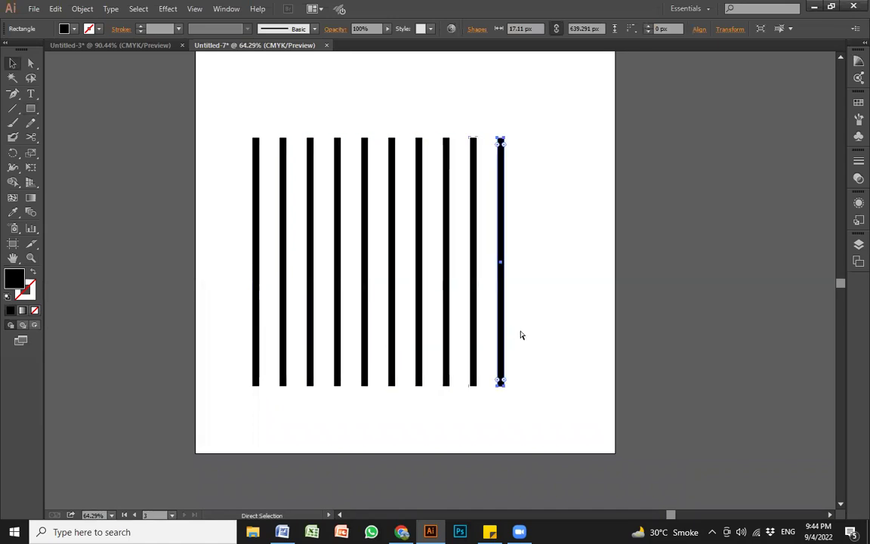
{"action": "key", "text": "ctrl+d"}
{"action": "key", "text": "ctrl+d"}
Step: Draw a black circle and centre it over the twelve bars
{"action": "left_click", "coordinate": [620, 357]}
{"action": "left_click_drag", "start_coordinate": [613, 334], "coordinate": [223, 177]}
{"action": "key", "text": "a"}
{"action": "key", "text": "v"}
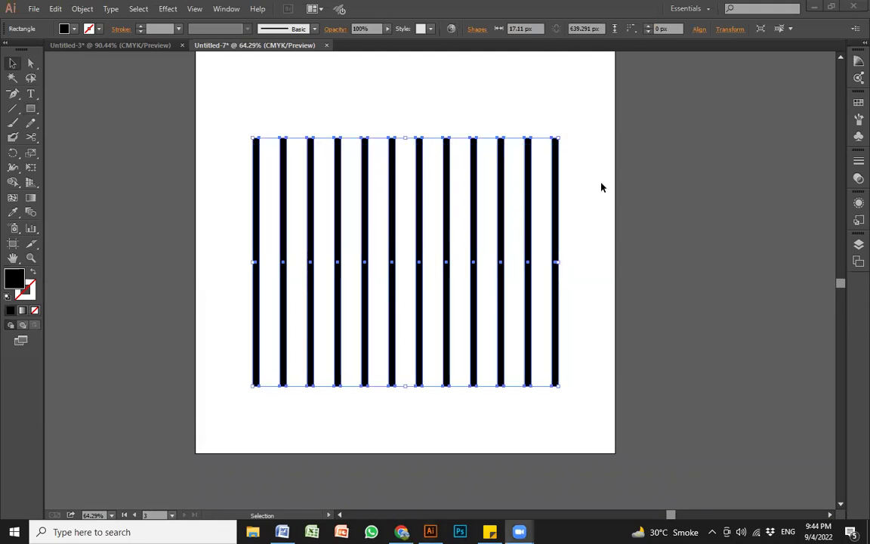
{"action": "left_click", "coordinate": [591, 240]}
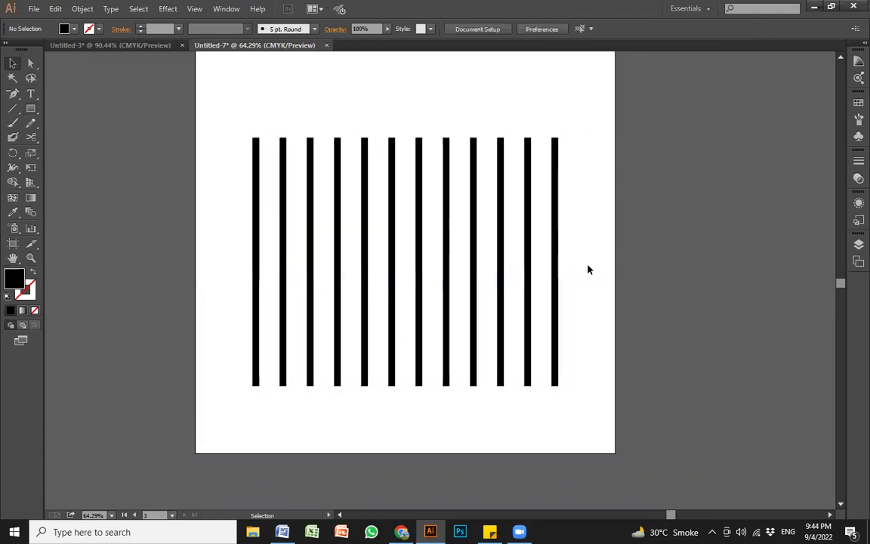
{"action": "key", "text": "l"}
{"action": "left_click_drag", "start_coordinate": [642, 233], "coordinate": [408, 432]}
{"action": "key", "text": "v"}
{"action": "left_click_drag", "start_coordinate": [540, 348], "coordinate": [435, 264]}
Step: Try clipping the bars to the circle, then undo the clipping mask
{"action": "left_click_drag", "start_coordinate": [613, 346], "coordinate": [388, 218]}
{"action": "right_click", "coordinate": [387, 218]}
{"action": "left_click", "coordinate": [460, 287]}
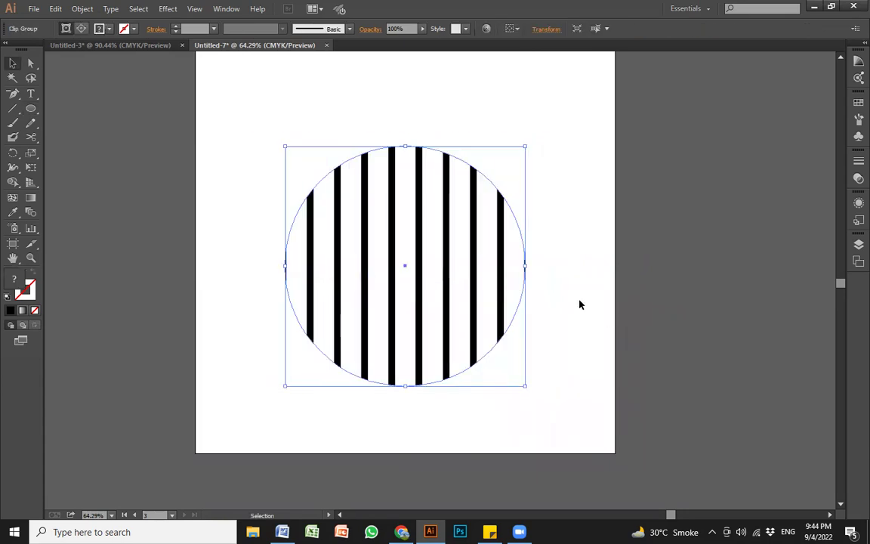
{"action": "left_click", "coordinate": [617, 306]}
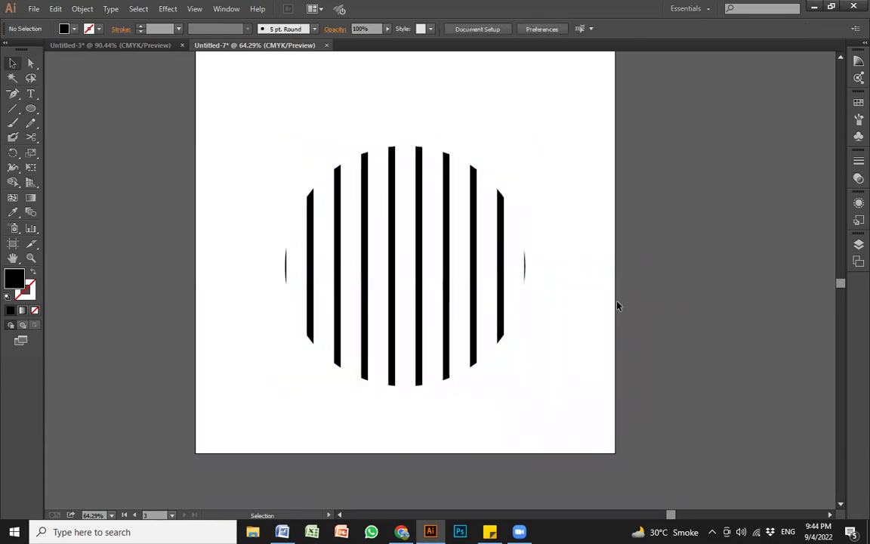
{"action": "key", "text": "ctrl+z"}
Step: Select the circle and all bars, test a clipping mask again, then undo it
{"action": "left_click", "coordinate": [618, 283]}
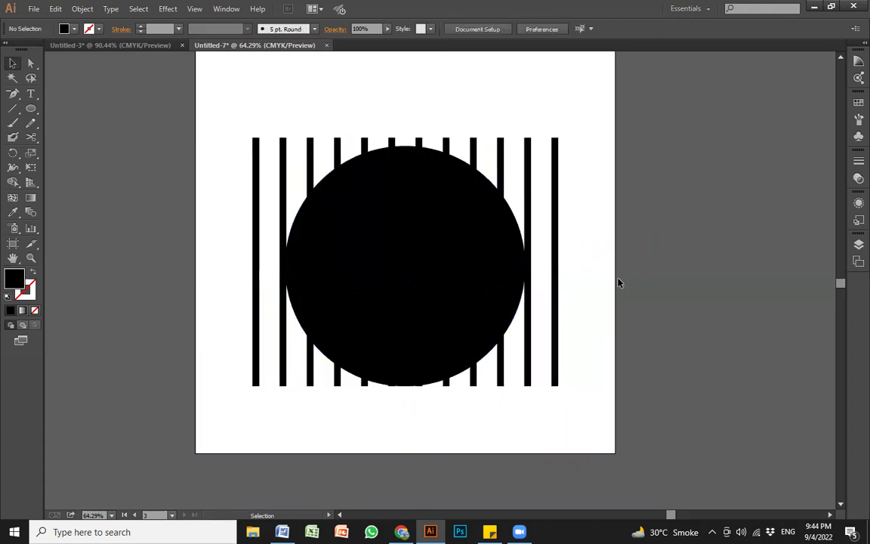
{"action": "left_click_drag", "start_coordinate": [403, 246], "coordinate": [652, 271]}
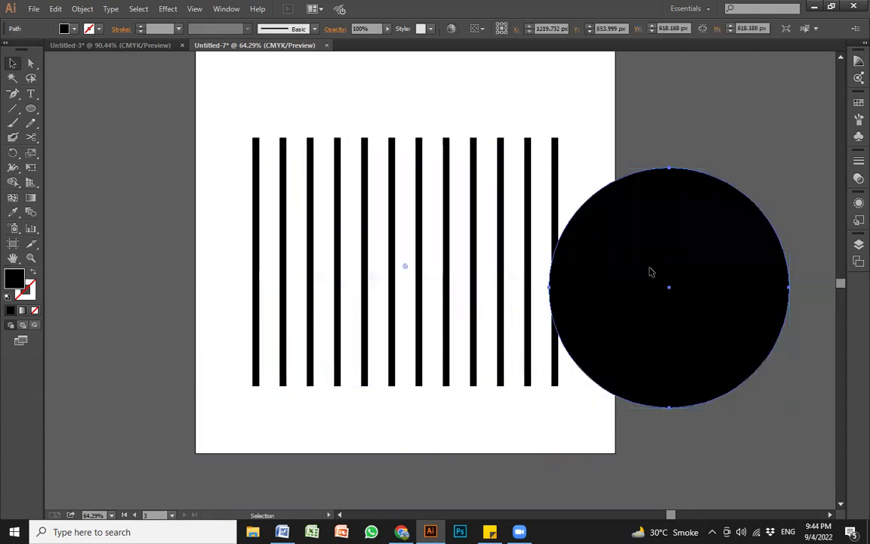
{"action": "key", "text": "ctrl+z"}
{"action": "left_click", "coordinate": [640, 330]}
{"action": "key", "text": "ctrl+a"}
{"action": "right_click", "coordinate": [391, 227]}
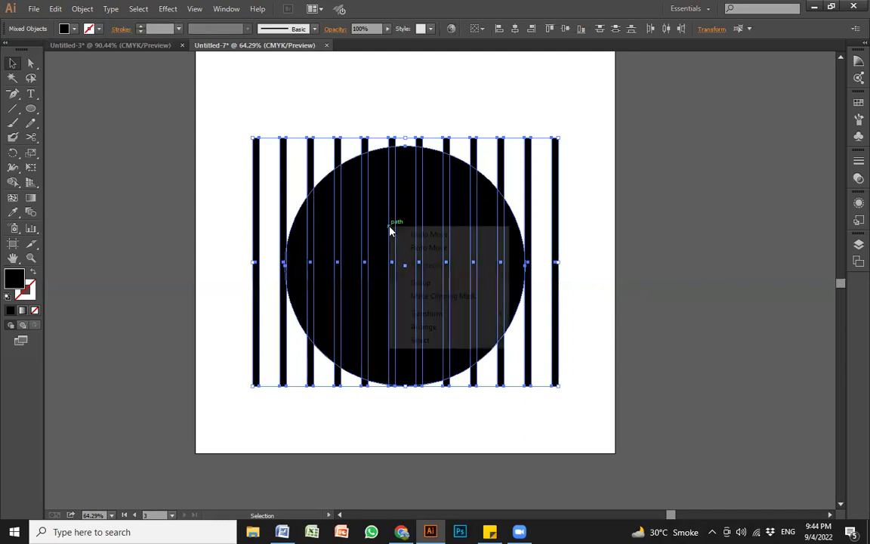
{"action": "left_click", "coordinate": [449, 296]}
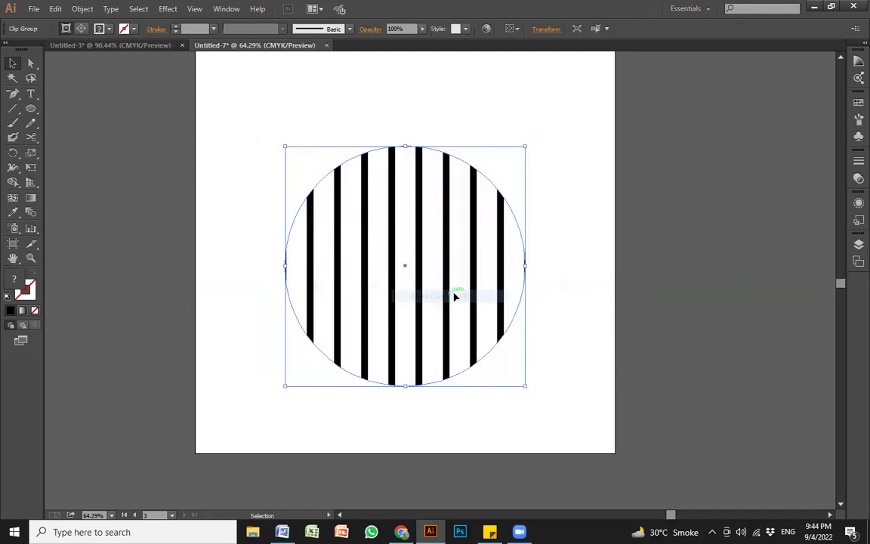
{"action": "left_click", "coordinate": [624, 285]}
{"action": "key", "text": "ctrl+z"}
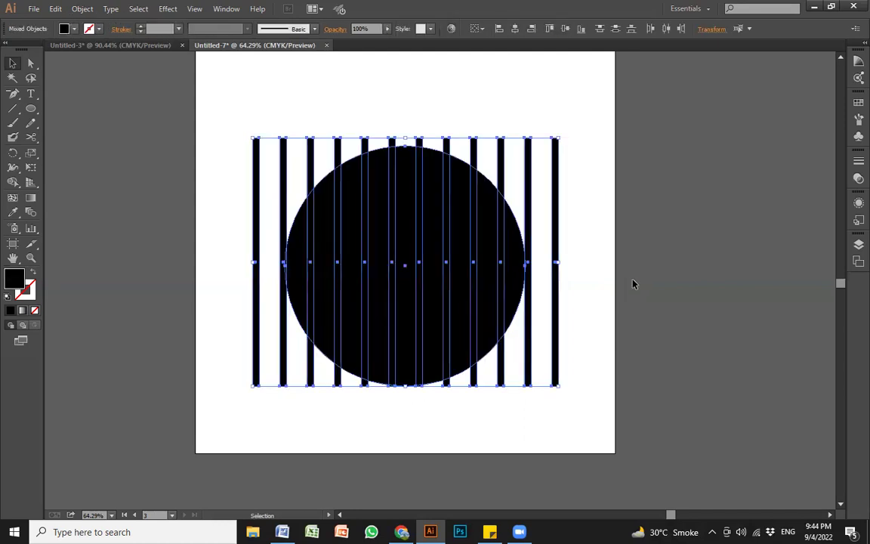
Step: Open the Pathfinder panel and Divide the circle and bars into separate pieces
{"action": "left_click", "coordinate": [565, 275]}
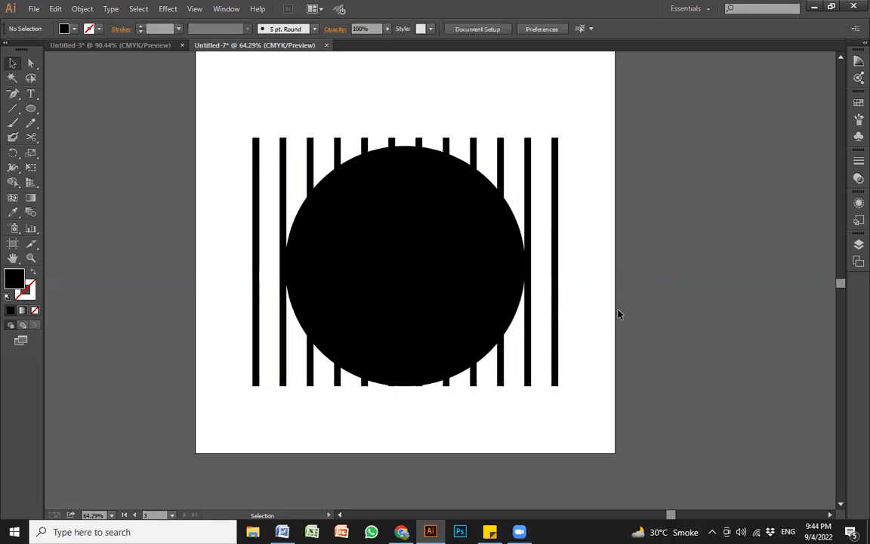
{"action": "key", "text": "ctrl"}
{"action": "key", "text": "ctrl+shift+F9"}
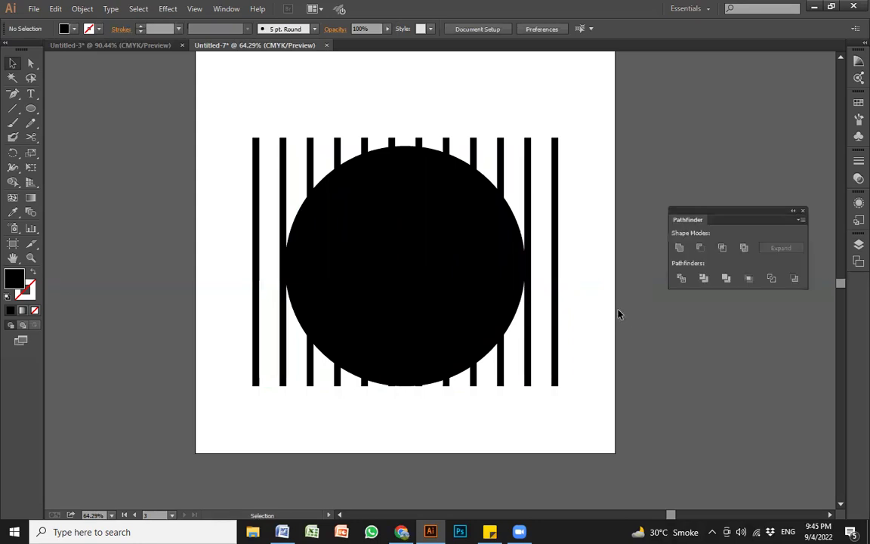
{"action": "left_click_drag", "start_coordinate": [688, 224], "coordinate": [669, 220]}
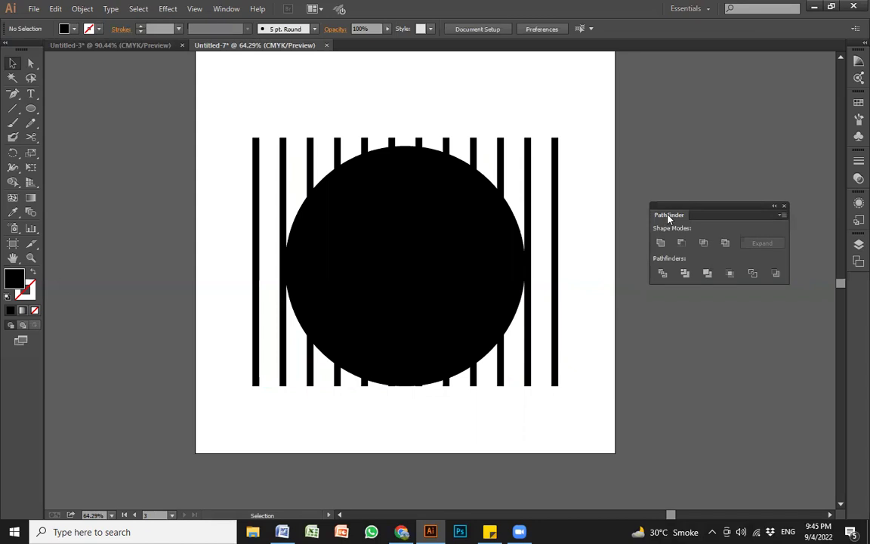
{"action": "left_click_drag", "start_coordinate": [578, 419], "coordinate": [302, 198]}
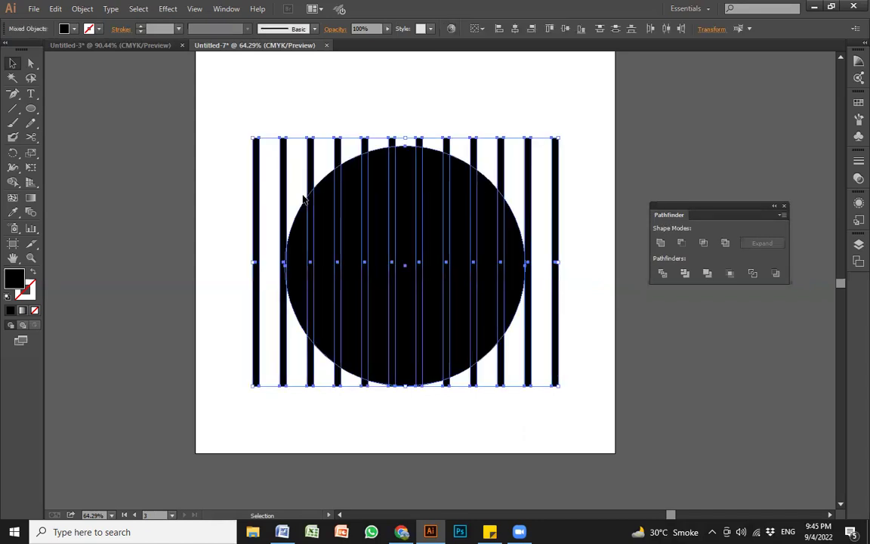
{"action": "left_click", "coordinate": [662, 275]}
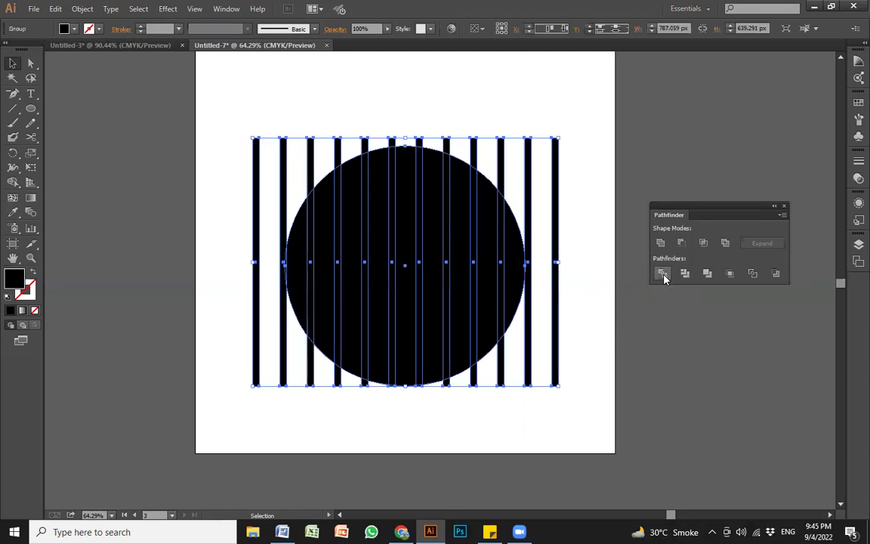
Step: Try a white fill on the divided group, then undo it to keep it black
{"action": "left_click", "coordinate": [668, 346]}
{"action": "left_click", "coordinate": [463, 238]}
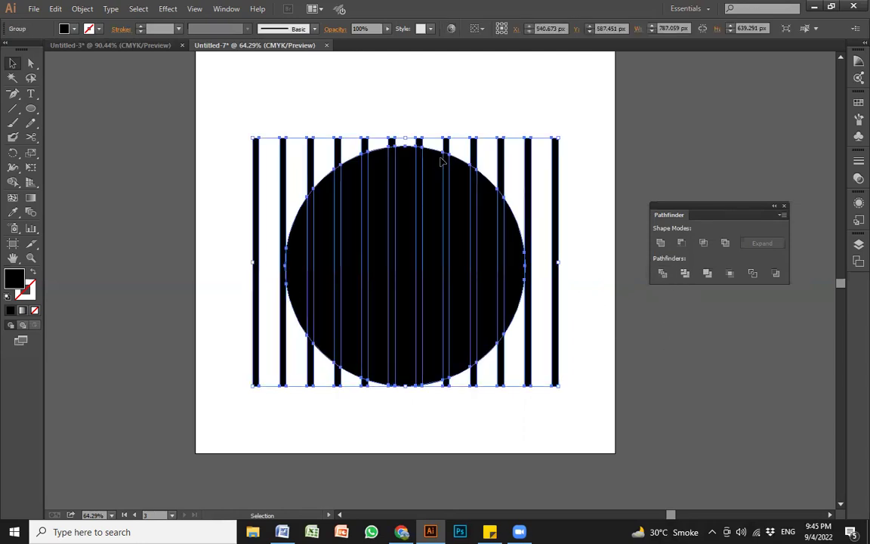
{"action": "left_click", "coordinate": [73, 29]}
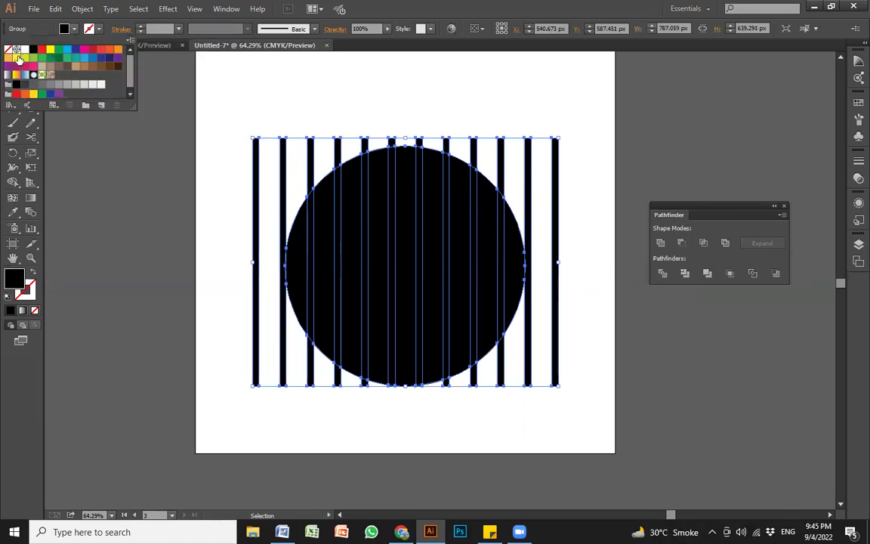
{"action": "left_click", "coordinate": [25, 50]}
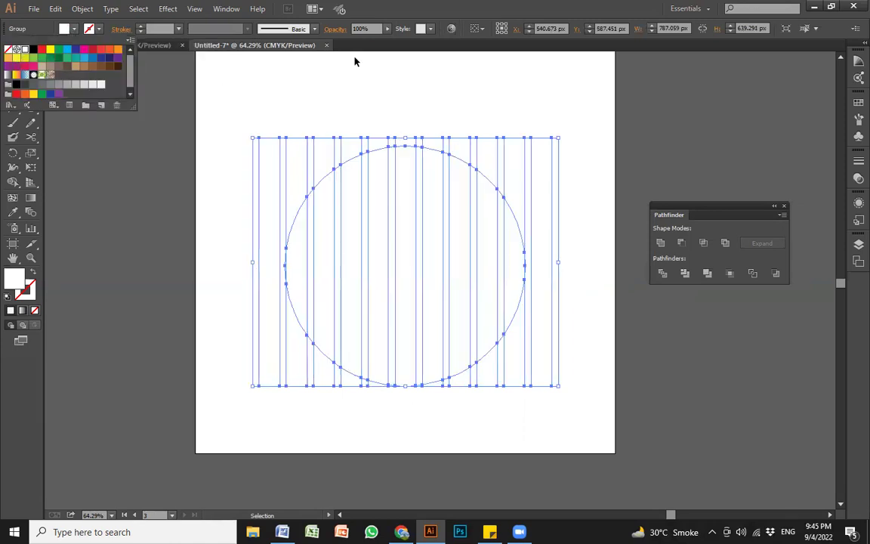
{"action": "key", "text": "ctrl+z"}
{"action": "left_click", "coordinate": [412, 113]}
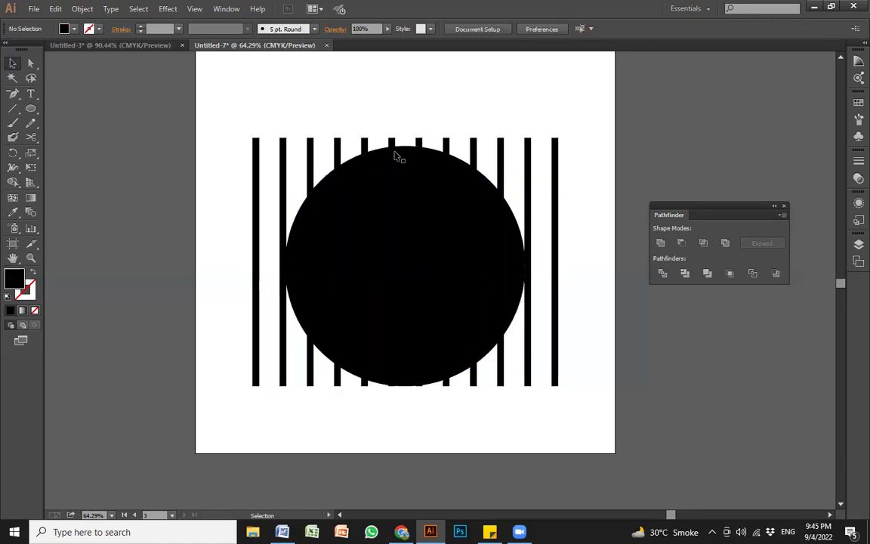
Step: Isolate the divided group and delete the stripe pieces outside the circle on the left side
{"action": "double_click", "coordinate": [392, 143]}
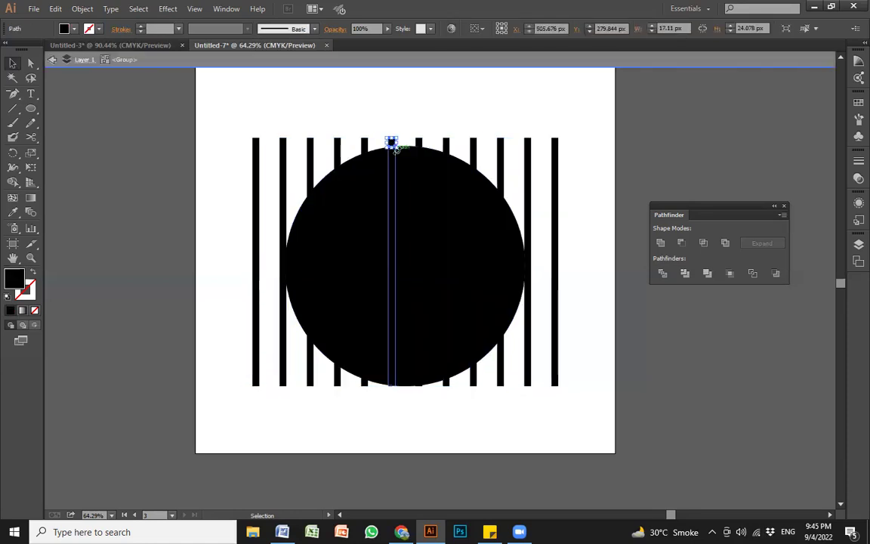
{"action": "key", "text": "Delete"}
{"action": "left_click", "coordinate": [368, 144]}
{"action": "key", "text": "Delete"}
{"action": "left_click", "coordinate": [338, 149]}
{"action": "key", "text": "Delete"}
{"action": "left_click", "coordinate": [311, 165]}
{"action": "key", "text": "Delete"}
{"action": "left_click", "coordinate": [284, 185]}
{"action": "key", "text": "Delete"}
{"action": "key", "text": "Delete"}
{"action": "left_click", "coordinate": [311, 374]}
{"action": "key", "text": "Delete"}
{"action": "left_click", "coordinate": [336, 385]}
{"action": "key", "text": "Delete"}
{"action": "left_click", "coordinate": [365, 388]}
{"action": "key", "text": "Delete"}
Step: Delete the remaining outside pieces on the right and top, then exit isolation and select the disc
{"action": "left_click", "coordinate": [421, 387]}
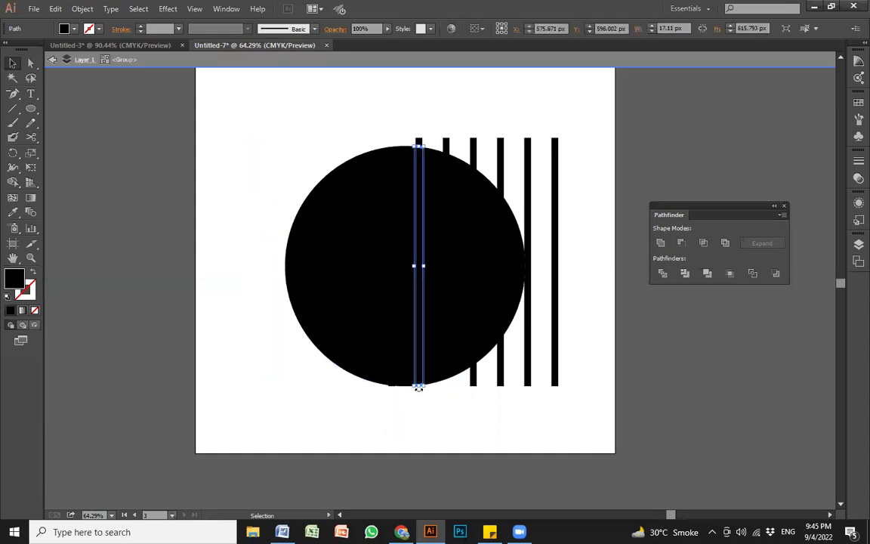
{"action": "left_click", "coordinate": [473, 375]}
{"action": "key", "text": "Delete"}
{"action": "key", "text": "Delete"}
{"action": "left_click", "coordinate": [526, 374]}
{"action": "key", "text": "Delete"}
{"action": "left_click", "coordinate": [555, 370]}
{"action": "key", "text": "Delete"}
{"action": "key", "text": "Delete"}
{"action": "left_click", "coordinate": [472, 143]}
{"action": "key", "text": "Delete"}
{"action": "left_click", "coordinate": [446, 143]}
{"action": "key", "text": "Delete"}
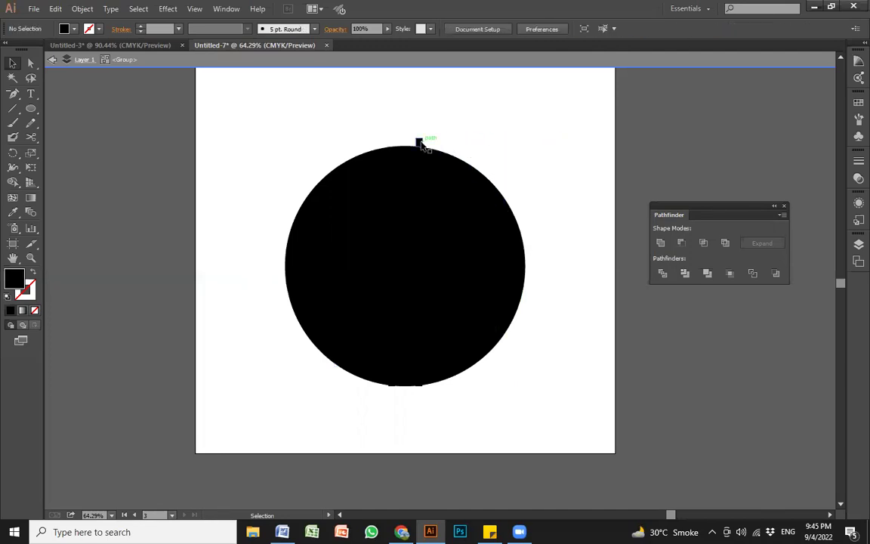
{"action": "left_click", "coordinate": [420, 143]}
{"action": "key", "text": "Delete"}
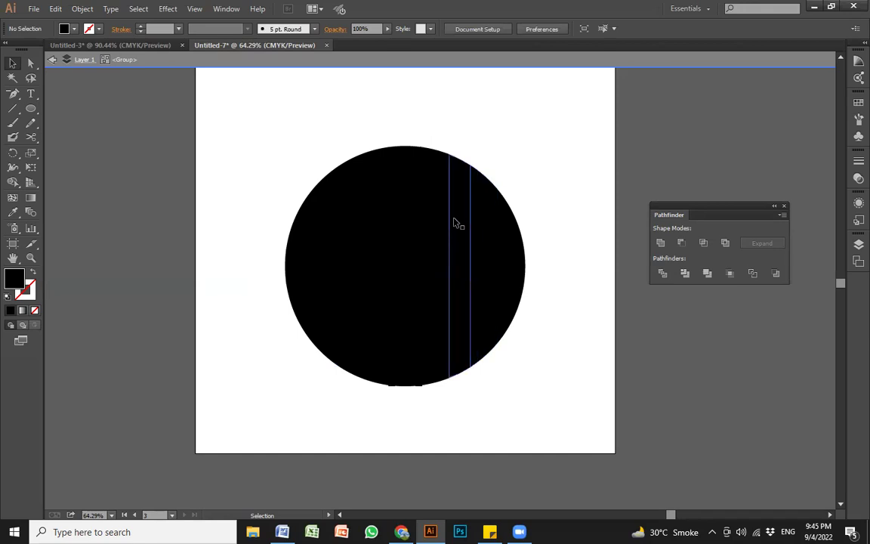
{"action": "double_click", "coordinate": [537, 182]}
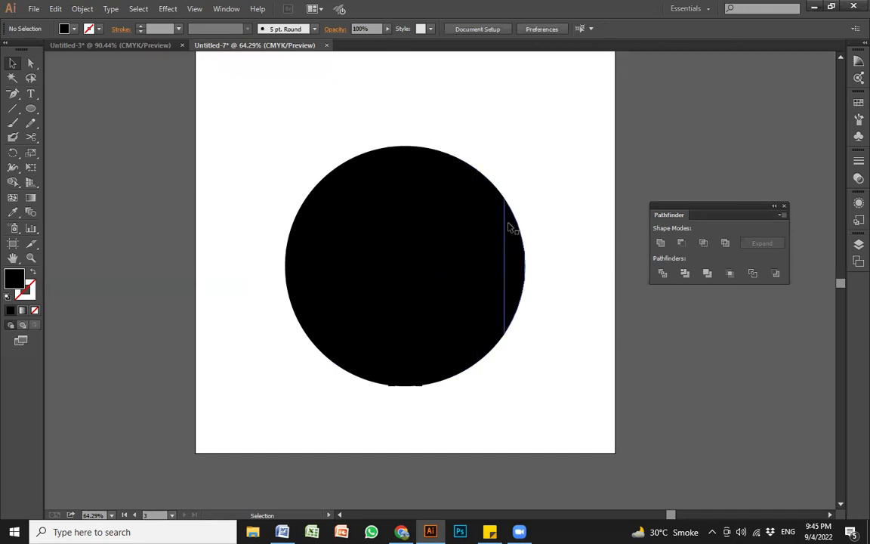
{"action": "left_click_drag", "start_coordinate": [267, 226], "coordinate": [209, 160]}
Step: Ungroup the striped disc and delete the centre and right-hand strips one by one
{"action": "left_click", "coordinate": [414, 145]}
{"action": "left_click", "coordinate": [410, 156]}
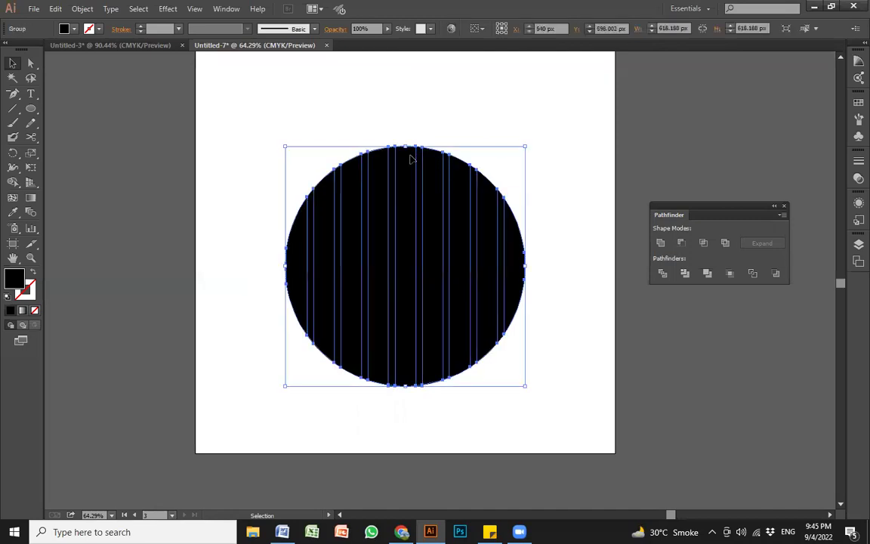
{"action": "key", "text": "ctrl+shift+g"}
{"action": "left_click", "coordinate": [415, 124]}
{"action": "left_click", "coordinate": [411, 162]}
{"action": "key", "text": "Delete"}
{"action": "left_click", "coordinate": [437, 176]}
{"action": "key", "text": "Delete"}
{"action": "left_click", "coordinate": [467, 193]}
{"action": "key", "text": "Delete"}
{"action": "left_click", "coordinate": [487, 200]}
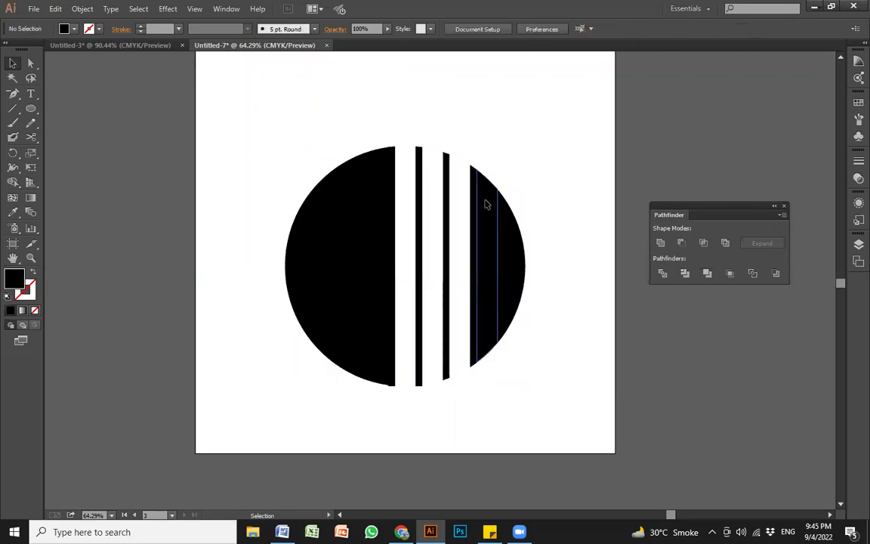
{"action": "key", "text": "Delete"}
{"action": "left_click", "coordinate": [511, 219]}
{"action": "key", "text": "Delete"}
Step: Delete the left-hand strips, then marquee-select and delete all remaining strips
{"action": "left_click", "coordinate": [380, 225]}
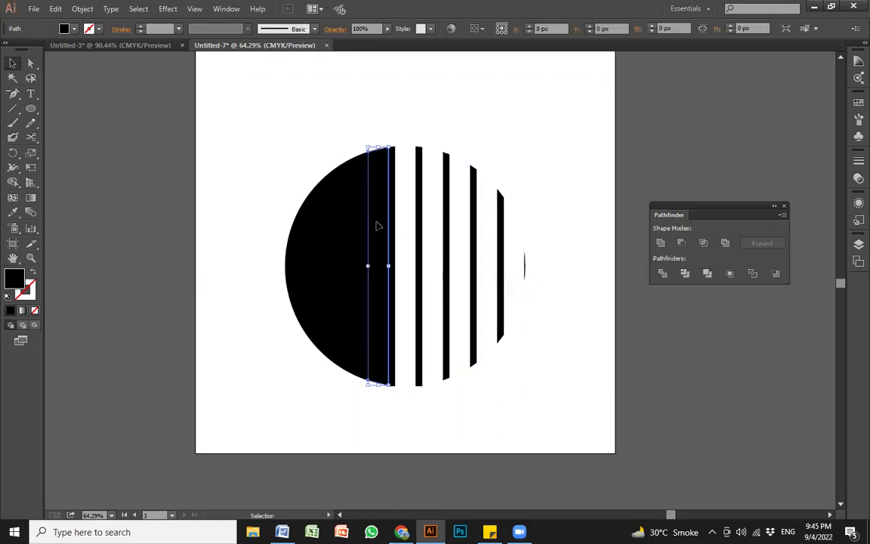
{"action": "key", "text": "Delete"}
{"action": "left_click", "coordinate": [352, 232]}
{"action": "key", "text": "Delete"}
{"action": "left_click", "coordinate": [323, 239]}
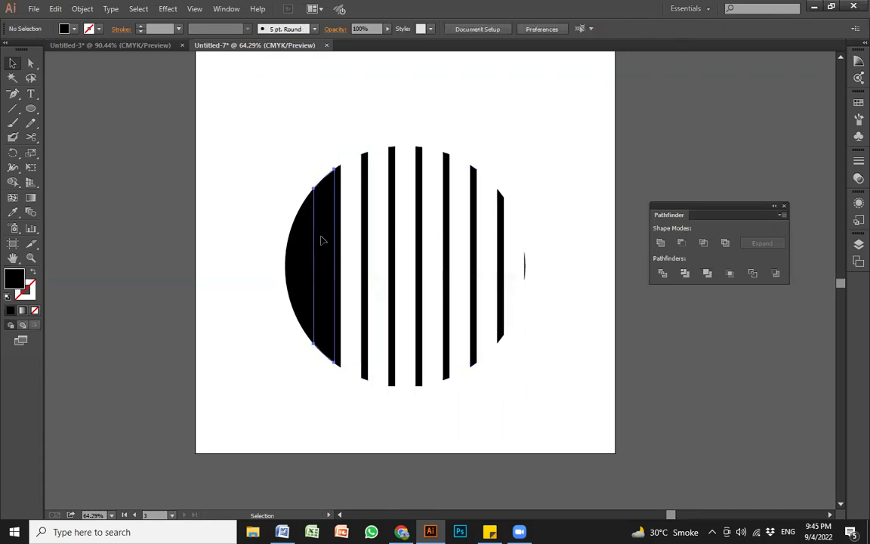
{"action": "key", "text": "Delete"}
{"action": "left_click", "coordinate": [302, 254]}
{"action": "key", "text": "Delete"}
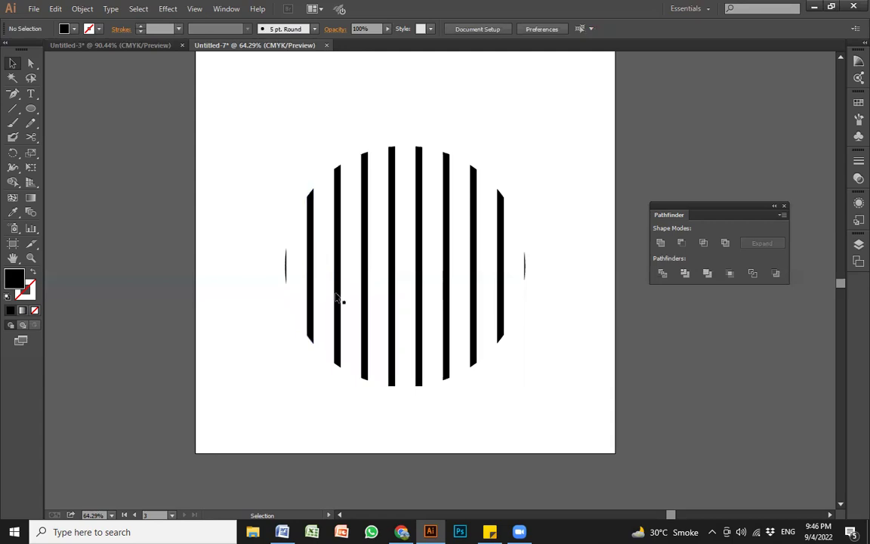
{"action": "left_click_drag", "start_coordinate": [565, 430], "coordinate": [173, 180]}
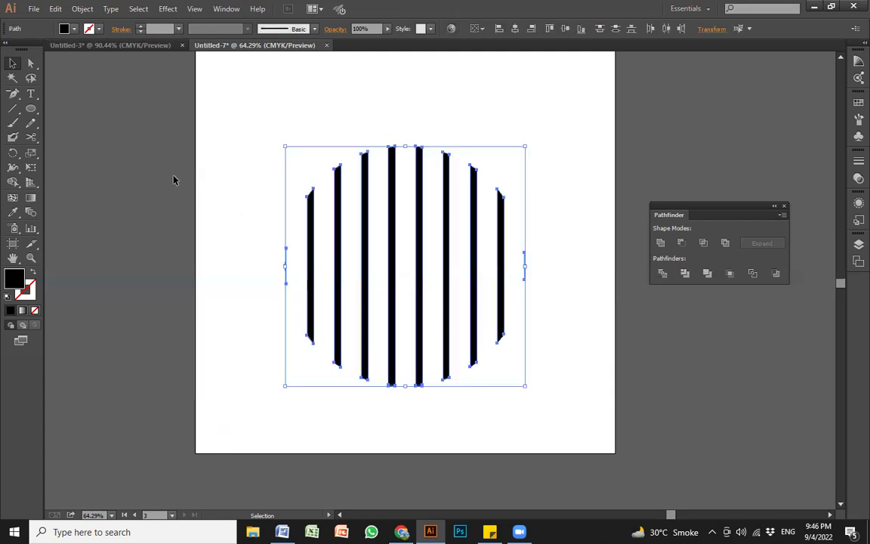
{"action": "key", "text": "Delete"}
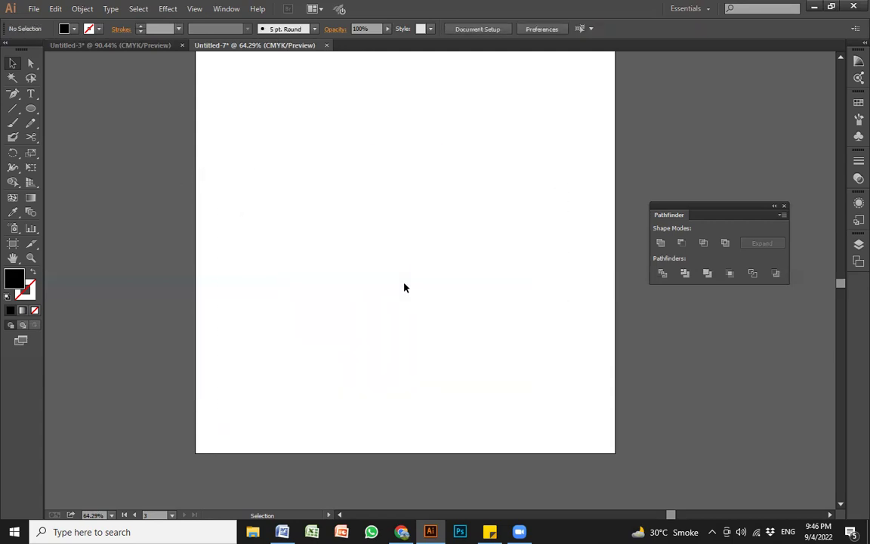
Step: In Chrome, search Google Images for 'natutre' to list nature photos
{"action": "key", "text": "alt+Tab"}
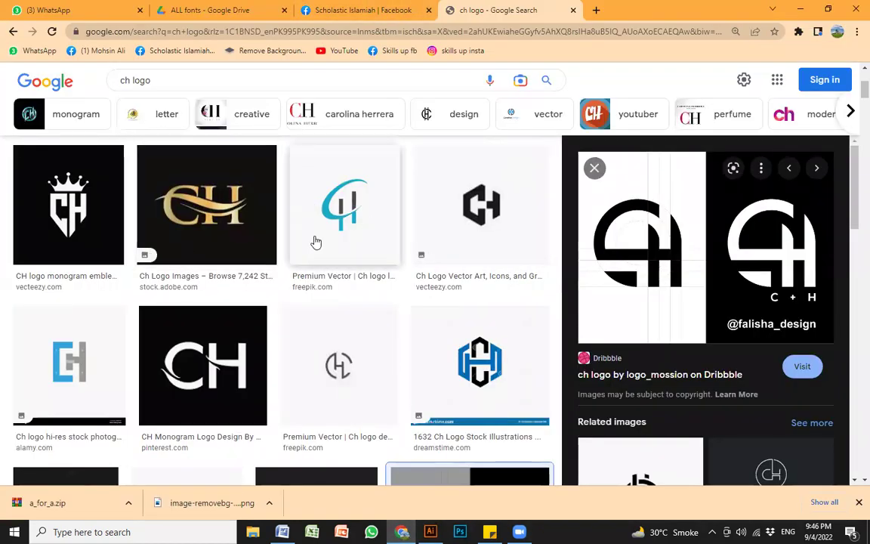
{"action": "scroll", "coordinate": [327, 302], "scroll_direction": "down", "scroll_amount": 3}
{"action": "scroll", "coordinate": [327, 302], "scroll_direction": "down", "scroll_amount": 15}
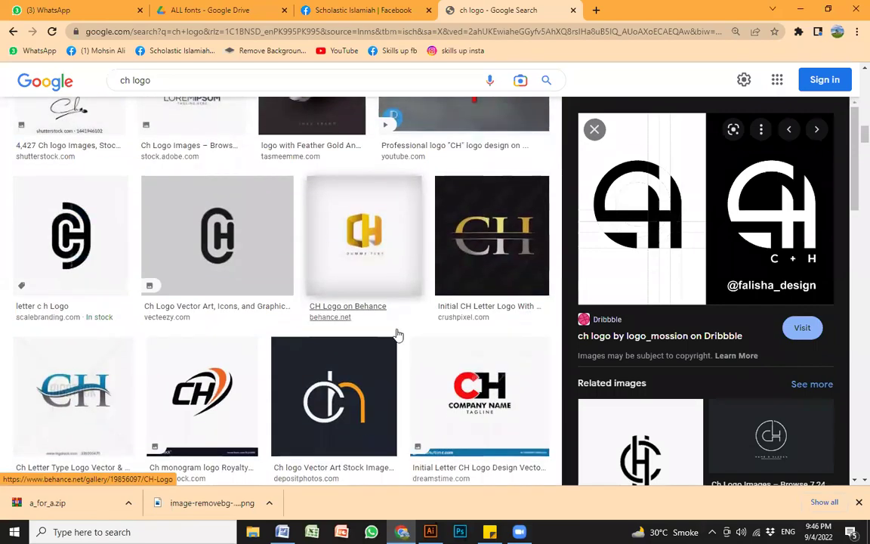
{"action": "scroll", "coordinate": [404, 336], "scroll_direction": "down", "scroll_amount": 12}
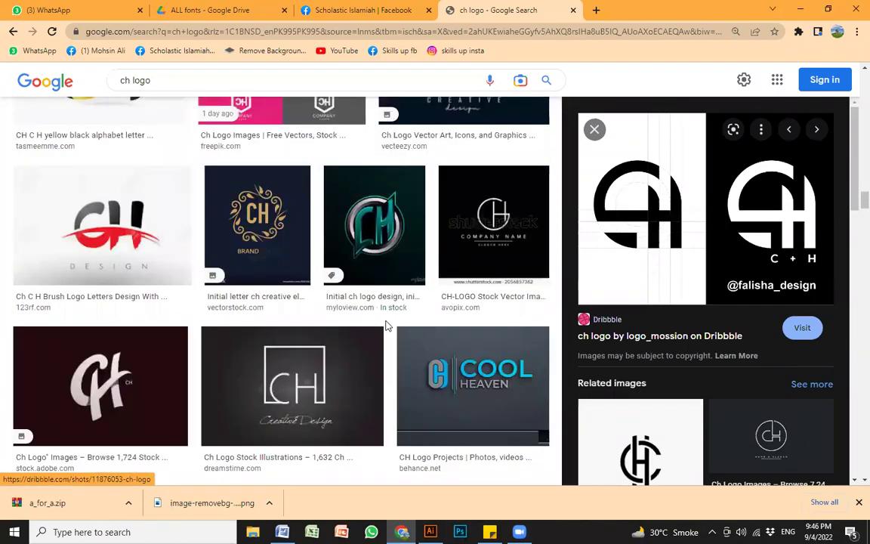
{"action": "scroll", "coordinate": [362, 317], "scroll_direction": "down", "scroll_amount": 8}
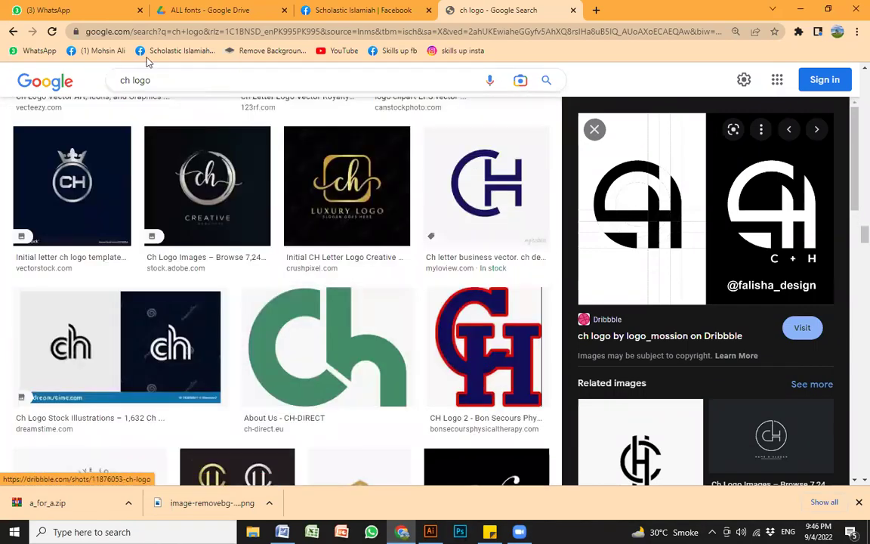
{"action": "left_click_drag", "start_coordinate": [157, 80], "coordinate": [42, 55]}
{"action": "type", "text": "natu"}
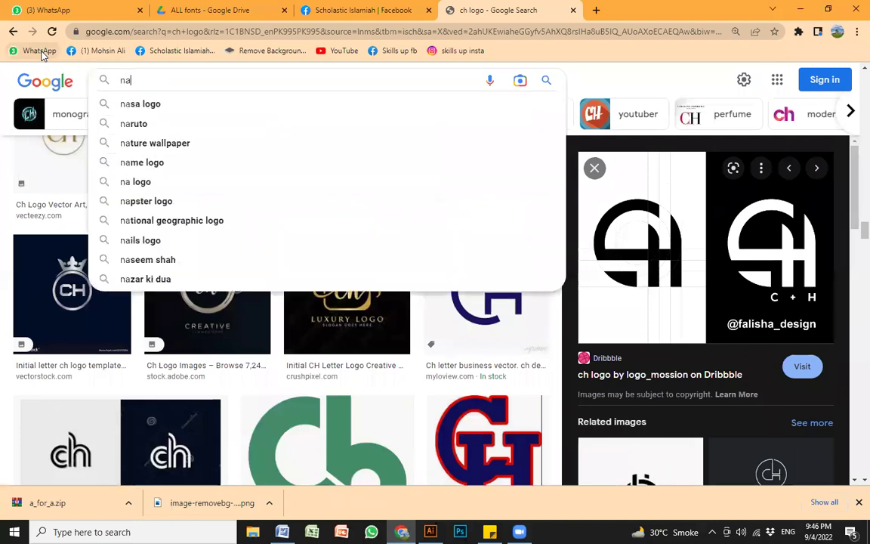
{"action": "type", "text": "tre"}
{"action": "key", "text": "Return"}
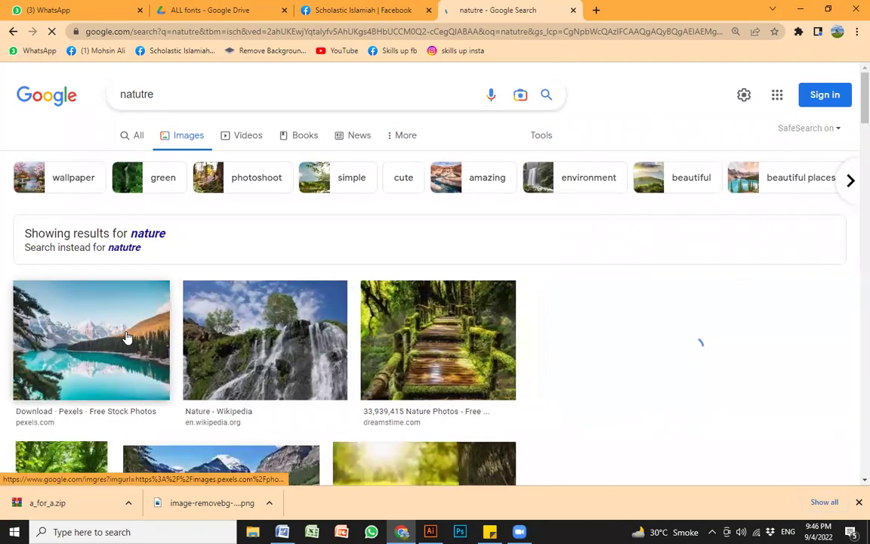
Step: Copy the sunlit flower meadow photo and return to Illustrator
{"action": "left_click", "coordinate": [127, 337]}
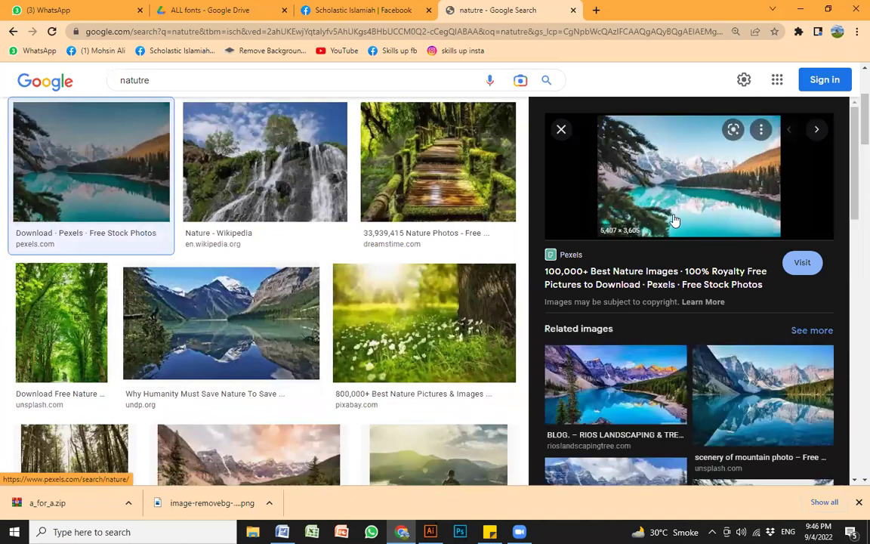
{"action": "left_click", "coordinate": [395, 296]}
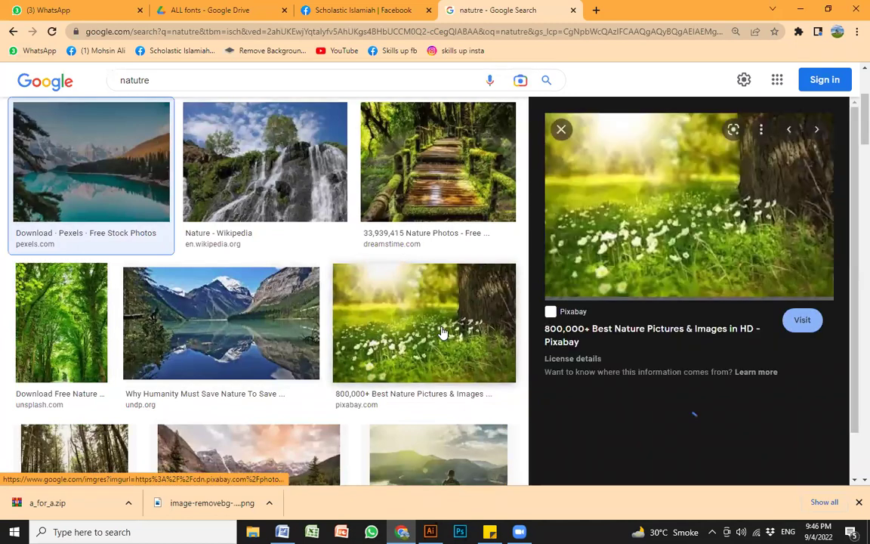
{"action": "right_click", "coordinate": [726, 181]}
{"action": "left_click", "coordinate": [778, 321]}
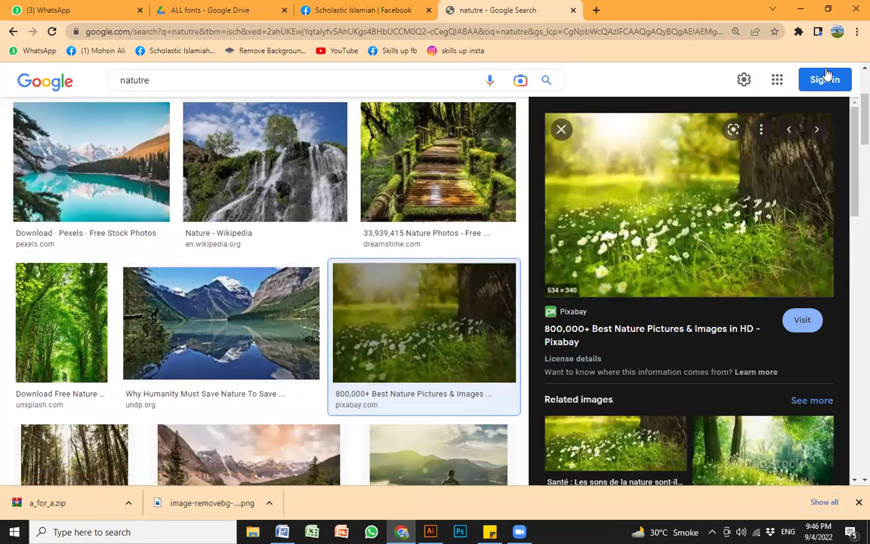
{"action": "left_click", "coordinate": [800, 10]}
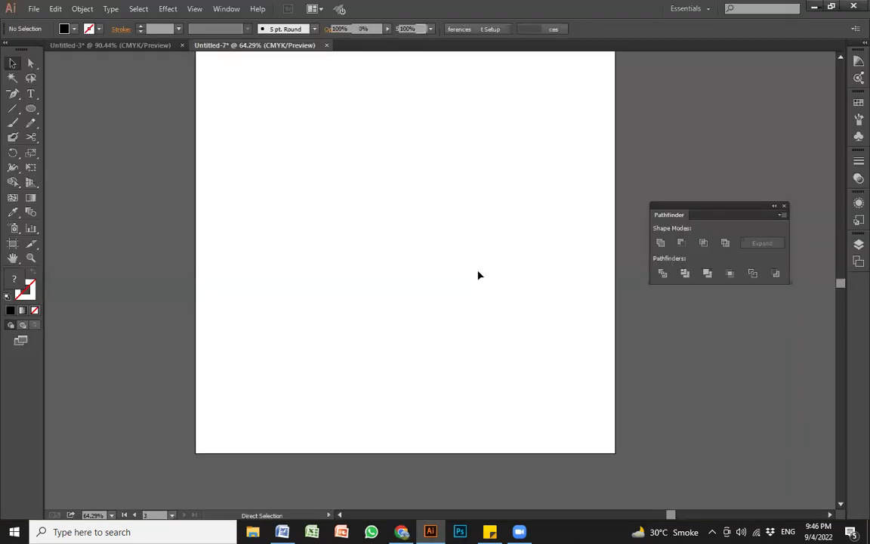
Step: Paste the flower meadow photo onto the artboard and enlarge it
{"action": "key", "text": "ctrl+v"}
{"action": "left_click_drag", "start_coordinate": [494, 346], "coordinate": [444, 315]}
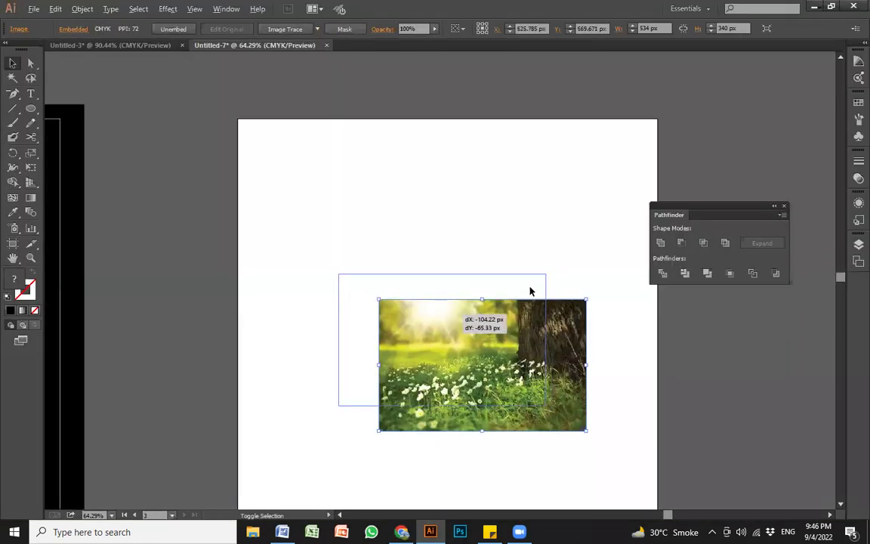
{"action": "left_click_drag", "start_coordinate": [546, 274], "coordinate": [527, 222]}
{"action": "key", "text": "space"}
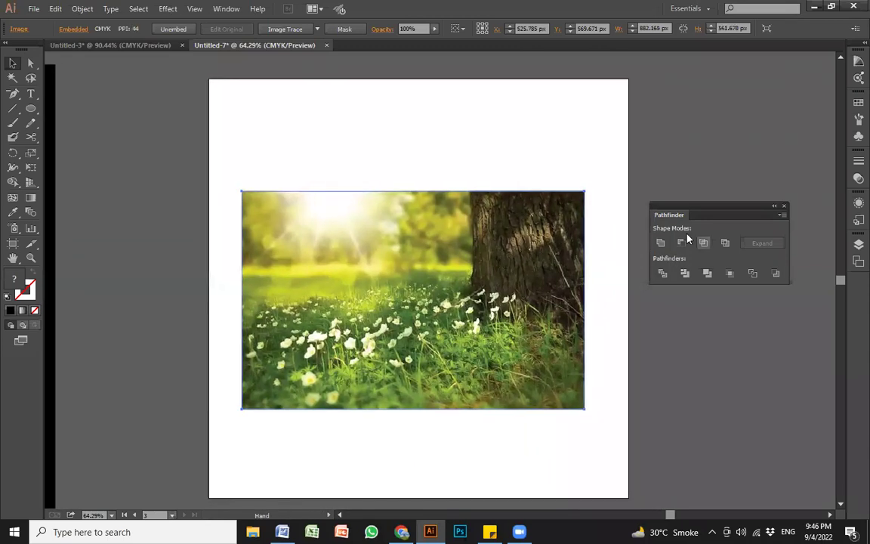
{"action": "left_click", "coordinate": [56, 121]}
Step: Draw a hexagon with the Polygon tool and align it over the photo
{"action": "left_click_drag", "start_coordinate": [31, 110], "coordinate": [392, 300]}
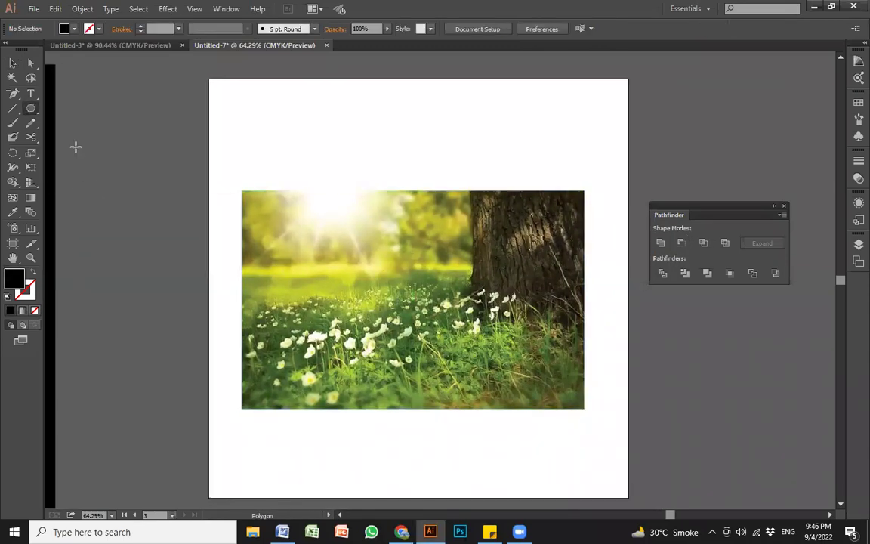
{"action": "left_click_drag", "start_coordinate": [372, 352], "coordinate": [428, 291]}
{"action": "left_click_drag", "start_coordinate": [393, 333], "coordinate": [416, 296]}
{"action": "key", "text": "v"}
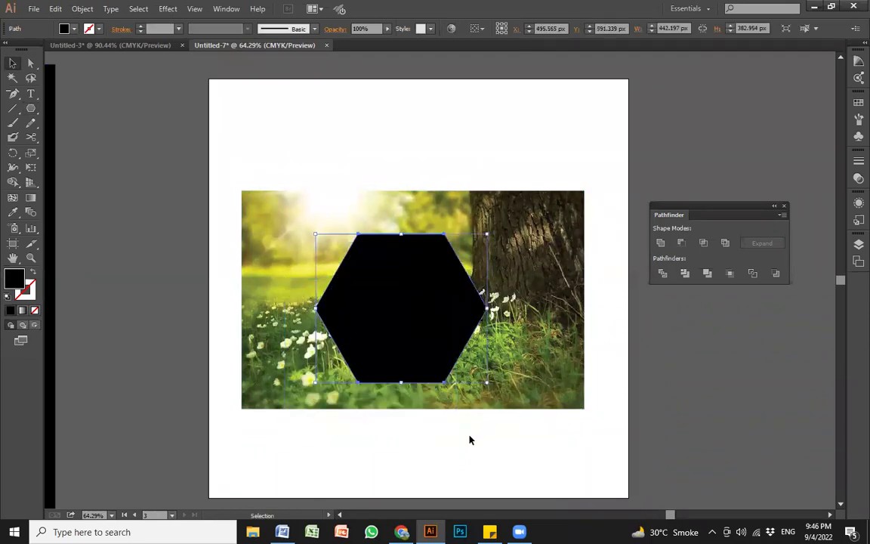
{"action": "left_click", "coordinate": [469, 439]}
{"action": "left_click", "coordinate": [573, 322]}
{"action": "left_click_drag", "start_coordinate": [550, 281], "coordinate": [538, 274]}
Step: Clip the photo to the hexagon, move it right, and reposition the photo inside
{"action": "left_click_drag", "start_coordinate": [615, 390], "coordinate": [393, 250]}
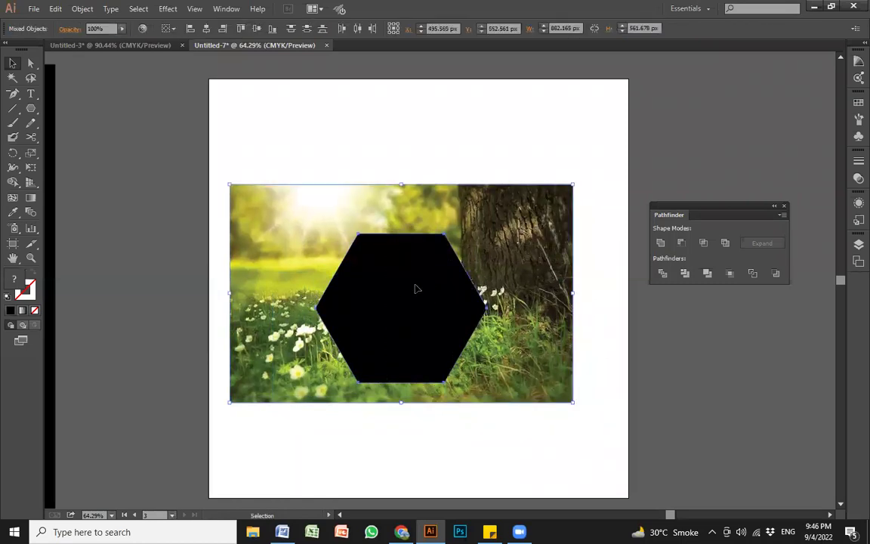
{"action": "right_click", "coordinate": [413, 286]}
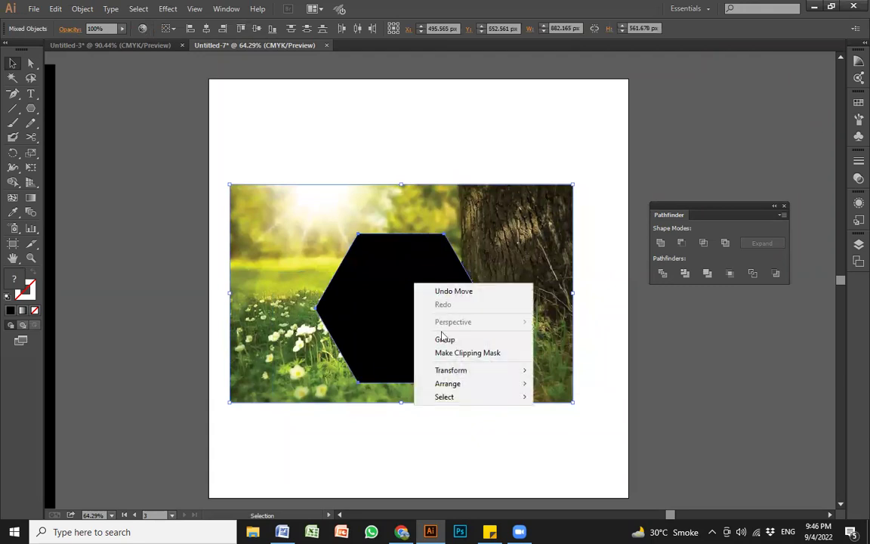
{"action": "left_click", "coordinate": [483, 355]}
{"action": "left_click", "coordinate": [533, 287]}
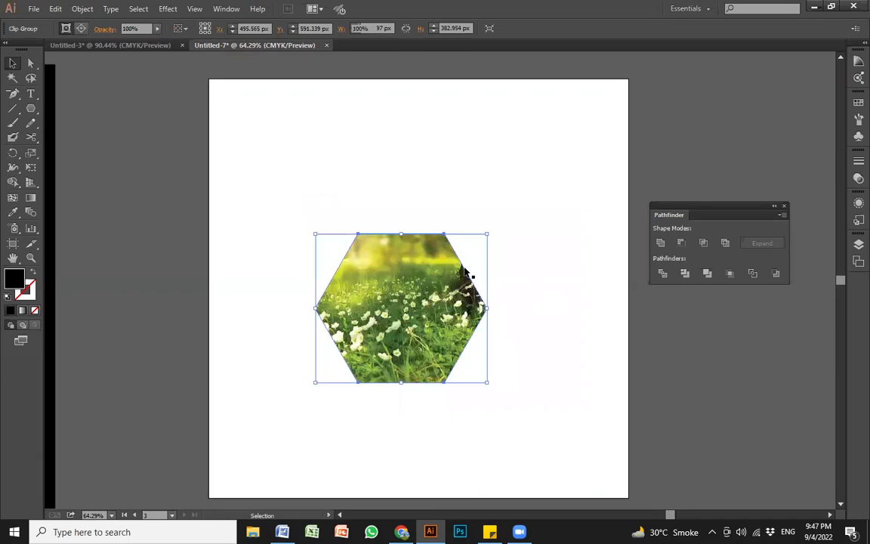
{"action": "left_click_drag", "start_coordinate": [422, 300], "coordinate": [501, 289]}
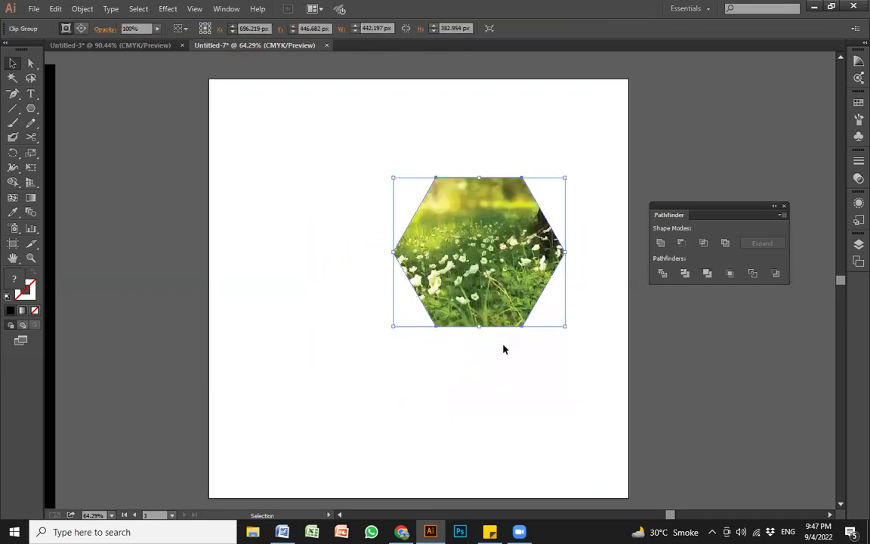
{"action": "left_click", "coordinate": [474, 377]}
{"action": "left_click", "coordinate": [488, 256]}
{"action": "double_click", "coordinate": [481, 239]}
{"action": "left_click_drag", "start_coordinate": [473, 273], "coordinate": [506, 353]}
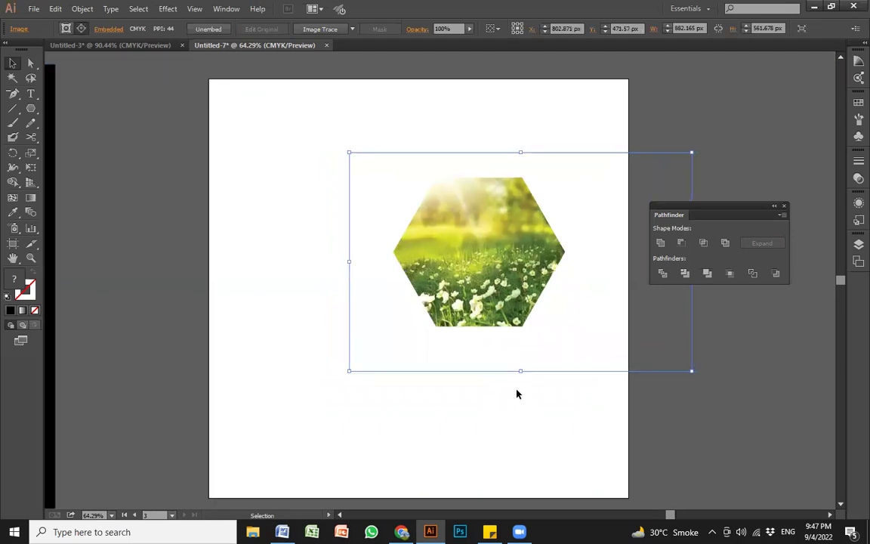
Step: Delete the hexagon image and frame both logo artboards in the view
{"action": "key", "text": "Delete"}
{"action": "key", "text": "z"}
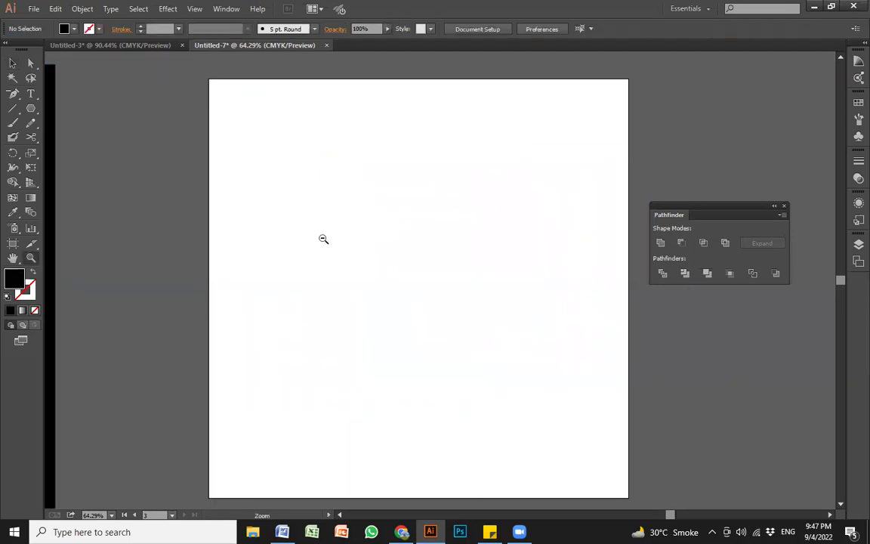
{"action": "left_click", "coordinate": [323, 238], "text": "alt"}
{"action": "left_click", "coordinate": [324, 238], "text": "alt"}
{"action": "left_click", "coordinate": [324, 238], "text": "alt"}
{"action": "left_click_drag", "start_coordinate": [382, 324], "coordinate": [403, 301]}
{"action": "left_click_drag", "start_coordinate": [149, 240], "coordinate": [584, 420]}
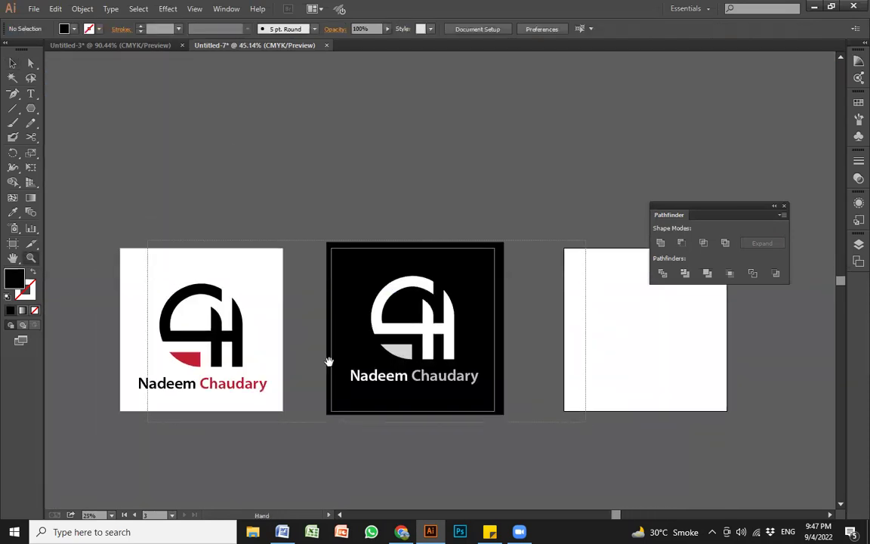
{"action": "left_click_drag", "start_coordinate": [327, 361], "coordinate": [442, 364]}
{"action": "left_click_drag", "start_coordinate": [497, 300], "coordinate": [486, 307]}
{"action": "key", "text": "v"}
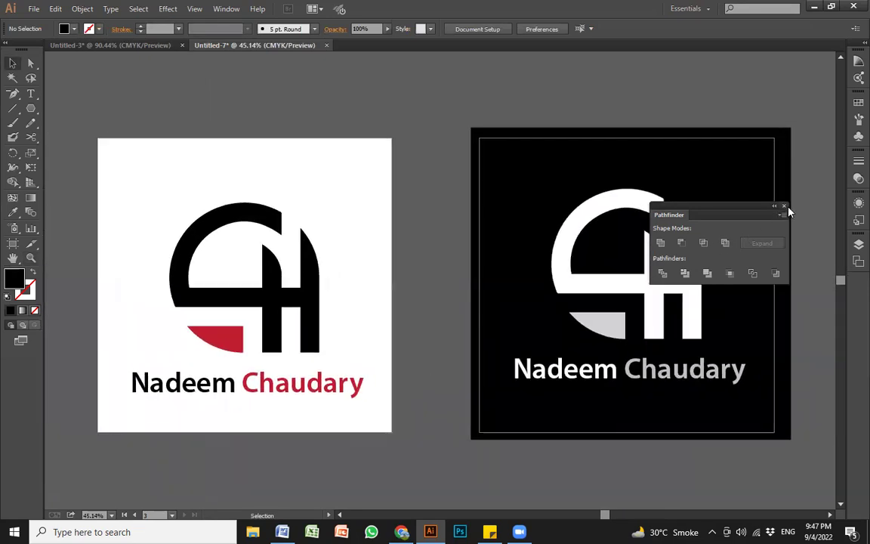
{"action": "left_click", "coordinate": [783, 206]}
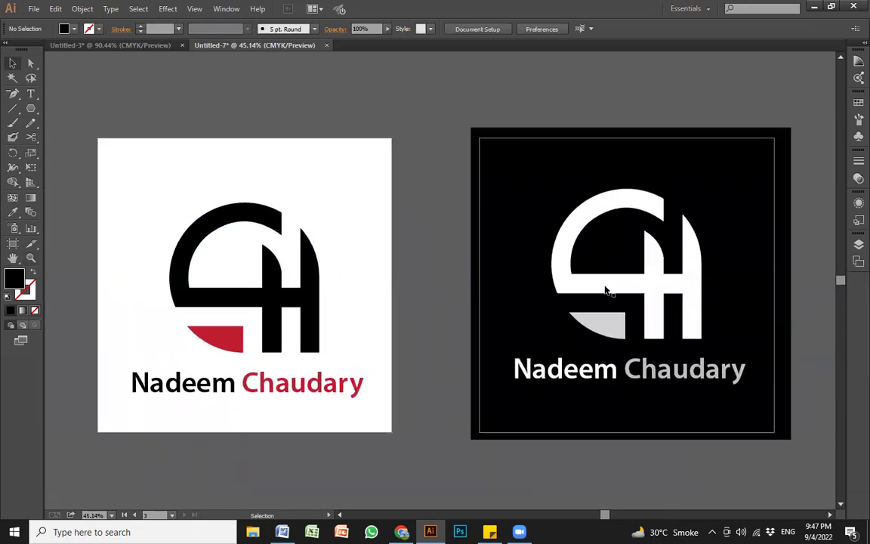
Step: Zoom in on the dark logo and drag the grey wedge's anchors to stretch it toward the H
{"action": "key", "text": "z"}
{"action": "left_click_drag", "start_coordinate": [501, 191], "coordinate": [773, 399]}
{"action": "scroll", "coordinate": [548, 351], "scroll_direction": "up", "scroll_amount": 1}
{"action": "left_click", "coordinate": [378, 363]}
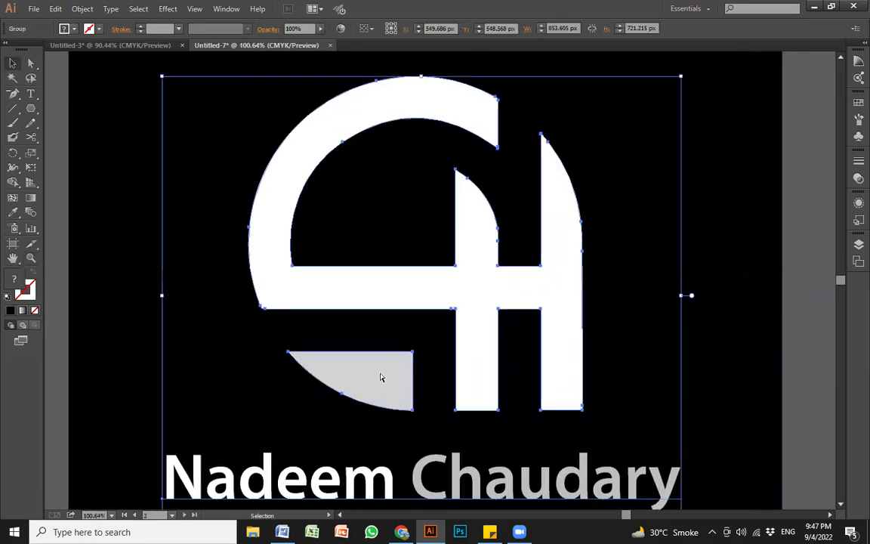
{"action": "key", "text": "a"}
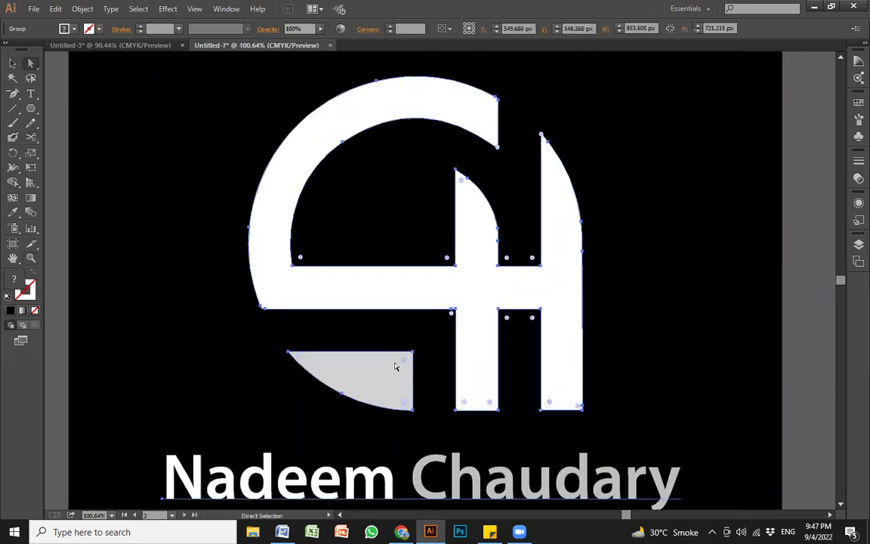
{"action": "left_click_drag", "start_coordinate": [413, 353], "coordinate": [455, 325]}
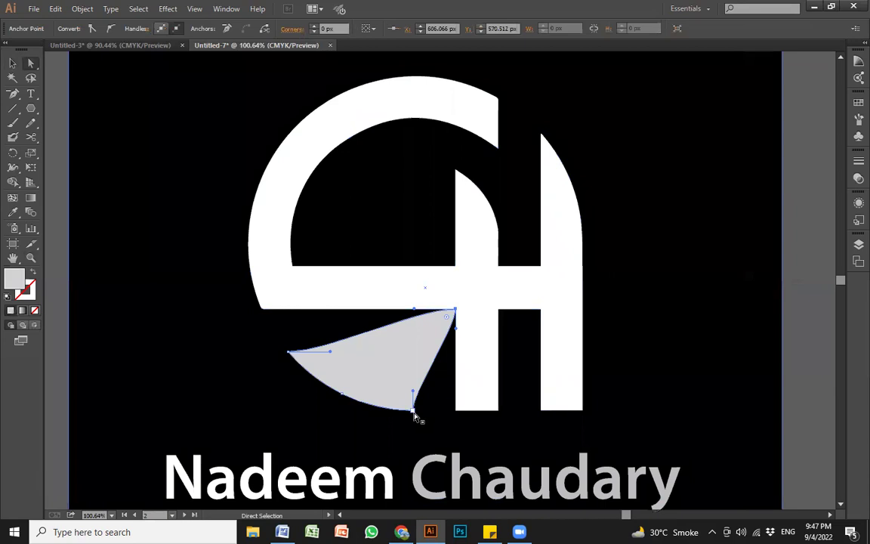
{"action": "left_click_drag", "start_coordinate": [414, 416], "coordinate": [456, 414]}
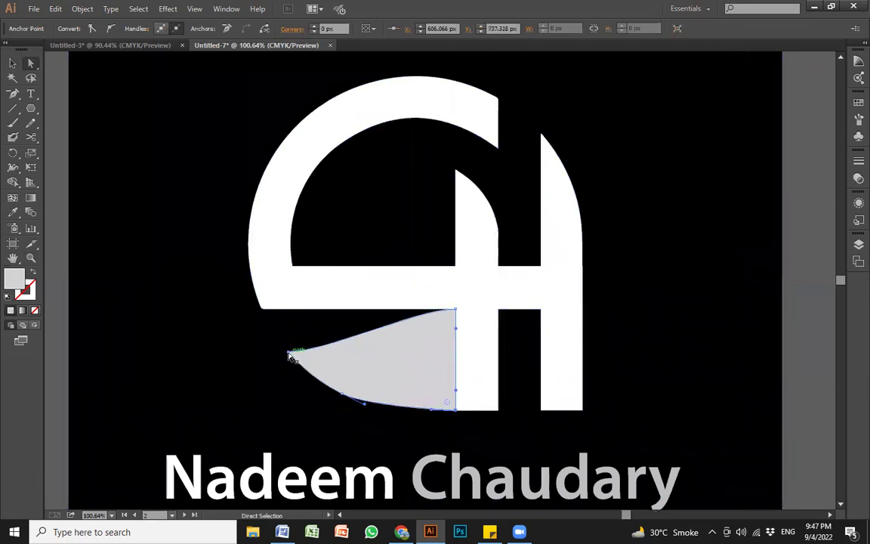
{"action": "left_click_drag", "start_coordinate": [290, 355], "coordinate": [261, 307]}
Step: Bend the wedge's curved left edge, then undo the reshaping and zoom out
{"action": "key", "text": "v"}
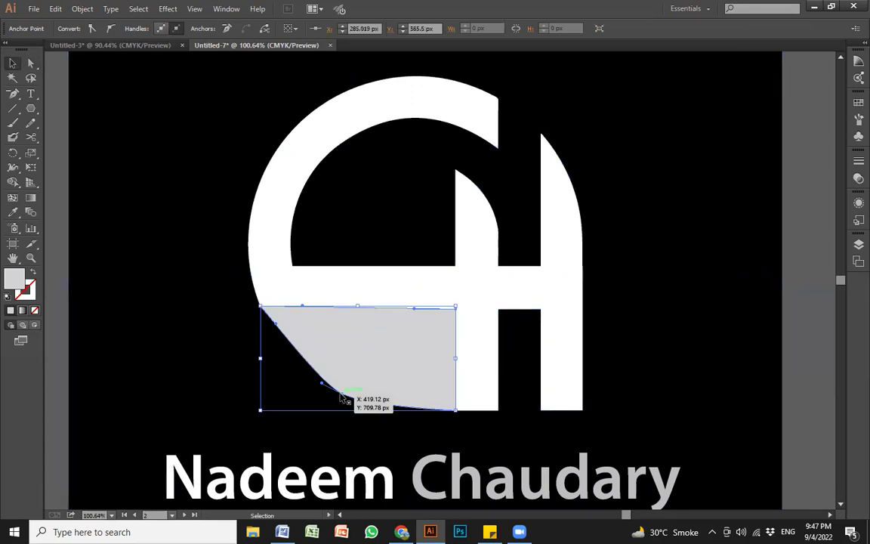
{"action": "left_click", "coordinate": [339, 400]}
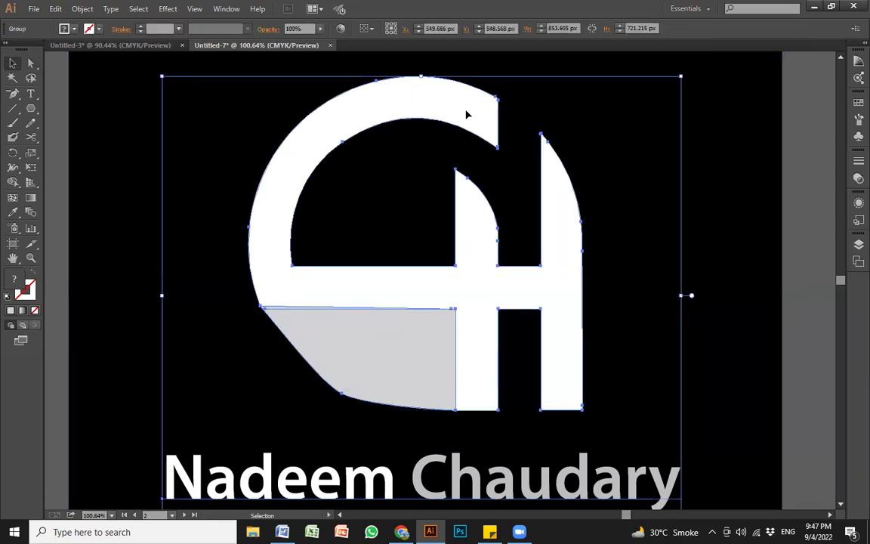
{"action": "key", "text": "a"}
{"action": "left_click", "coordinate": [343, 393]}
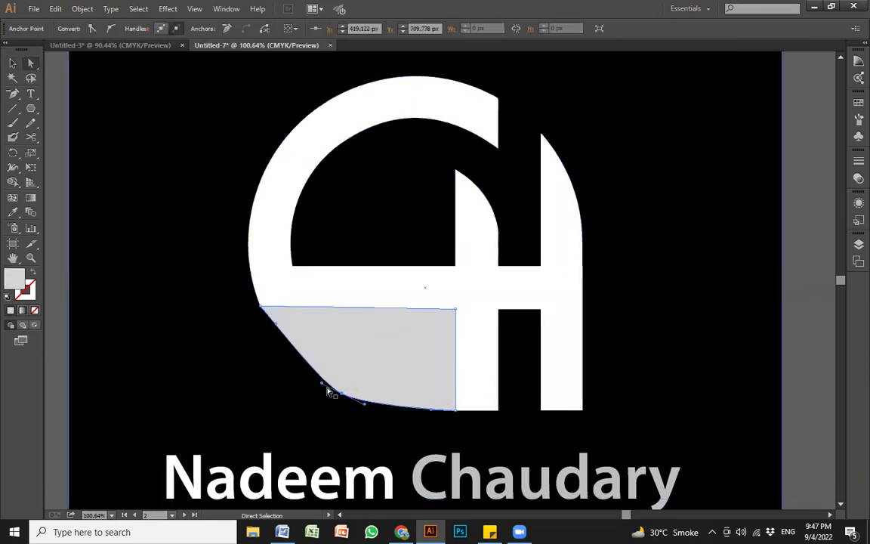
{"action": "left_click_drag", "start_coordinate": [321, 387], "coordinate": [271, 326]}
{"action": "left_click", "coordinate": [299, 285]}
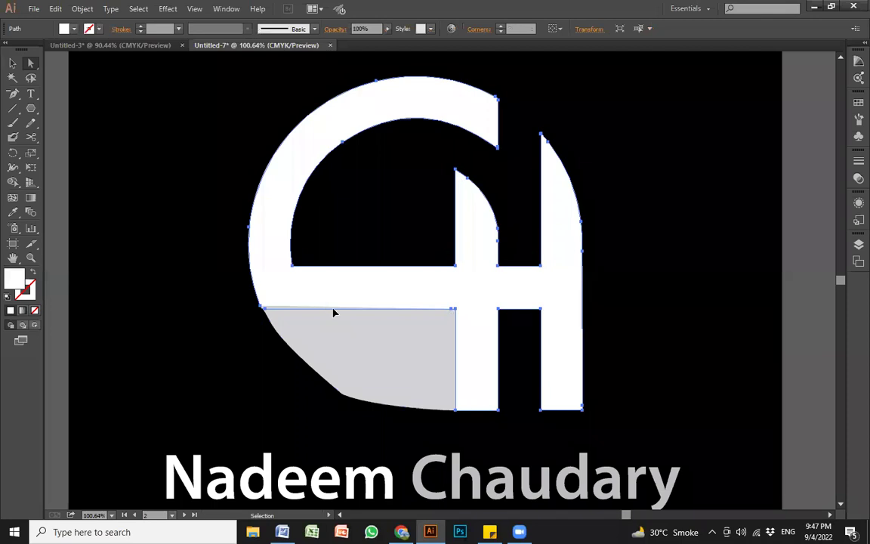
{"action": "key", "text": "ctrl+z"}
{"action": "key", "text": "ctrl+z"}
{"action": "key", "text": "ctrl+z"}
{"action": "key", "text": "ctrl+z"}
{"action": "key", "text": "ctrl+z"}
{"action": "key", "text": "ctrl+z"}
{"action": "key", "text": "ctrl+z"}
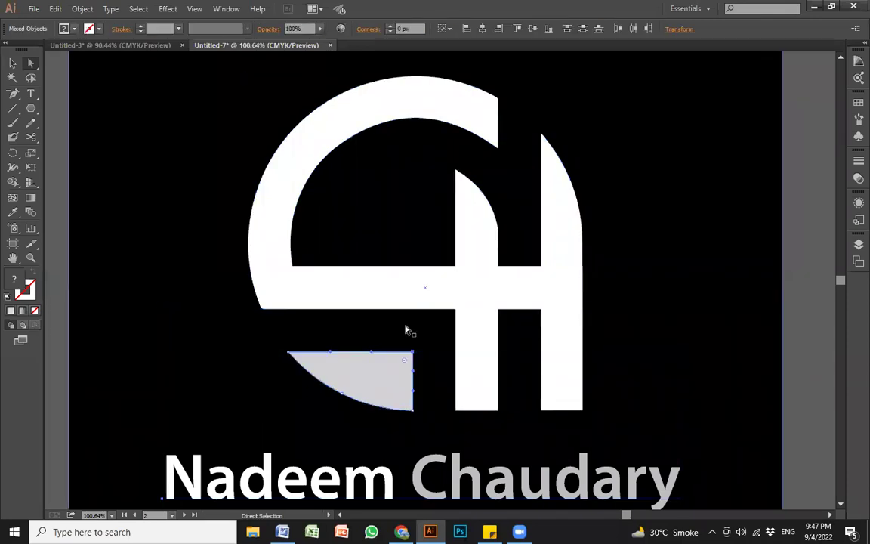
{"action": "key", "text": "ctrl+minus"}
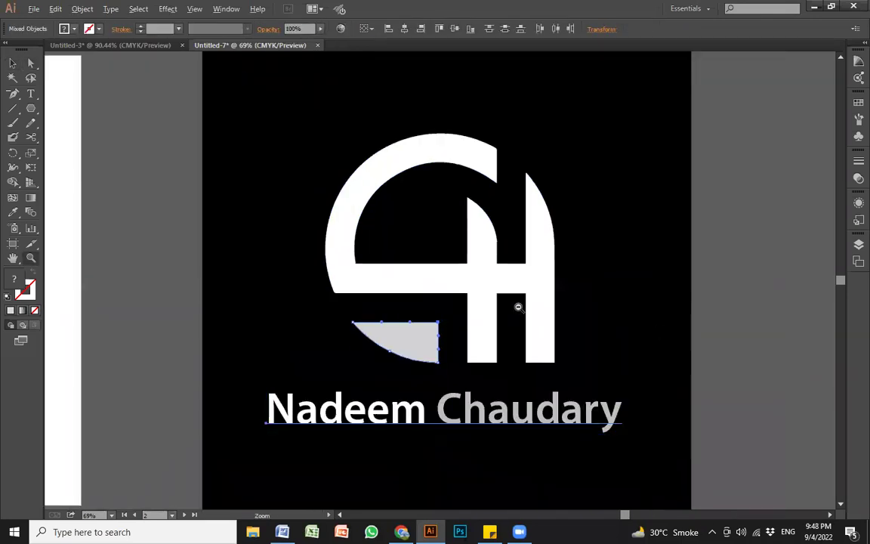
Step: Zoom out to all artboards and pan across toward the white artboard
{"action": "left_click", "coordinate": [518, 307], "text": "alt"}
{"action": "left_click_drag", "start_coordinate": [448, 307], "coordinate": [457, 308]}
{"action": "left_click", "coordinate": [680, 298], "text": "ctrl"}
{"action": "left_click", "coordinate": [453, 286], "text": "alt"}
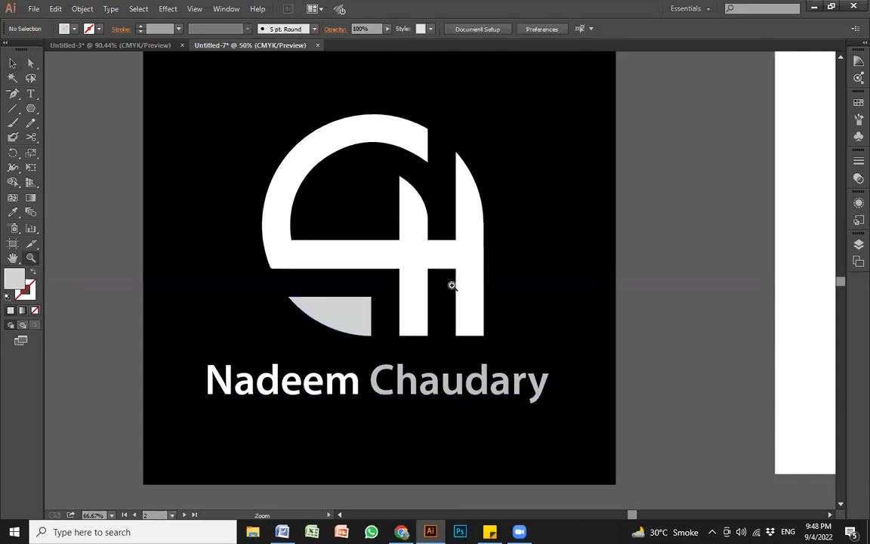
{"action": "left_click", "coordinate": [451, 286], "text": "alt"}
{"action": "left_click", "coordinate": [513, 321], "text": "ctrl"}
{"action": "left_click_drag", "start_coordinate": [302, 217], "coordinate": [564, 448]}
{"action": "left_click_drag", "start_coordinate": [455, 375], "coordinate": [637, 416]}
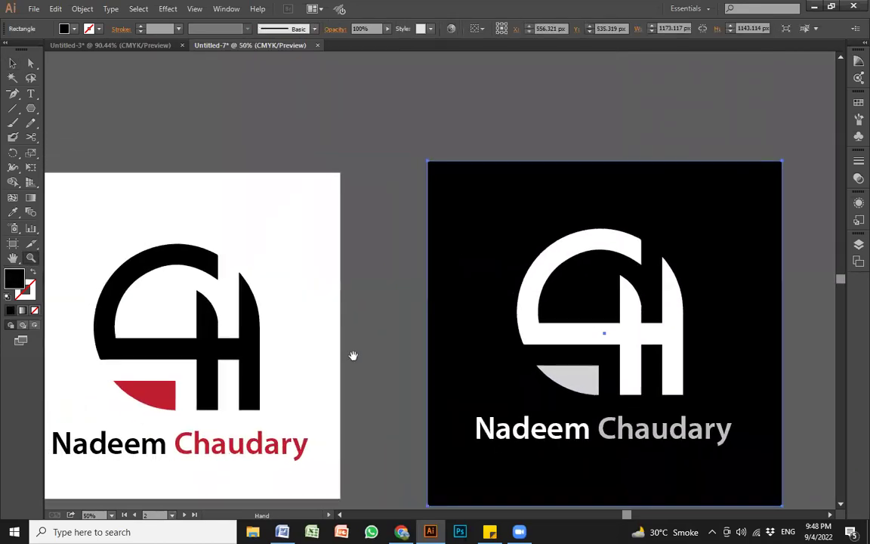
{"action": "left_click_drag", "start_coordinate": [353, 355], "coordinate": [434, 344]}
Step: Zoom in and frame the black monogram on the white artboard
{"action": "left_click_drag", "start_coordinate": [158, 203], "coordinate": [434, 418]}
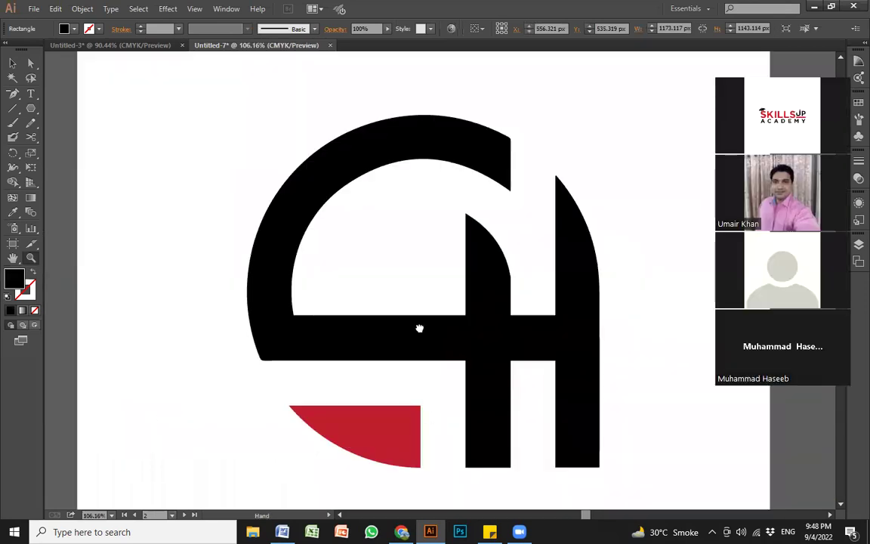
{"action": "left_click_drag", "start_coordinate": [419, 328], "coordinate": [344, 295]}
{"action": "left_click", "coordinate": [451, 273], "text": "alt"}
{"action": "left_click_drag", "start_coordinate": [457, 286], "coordinate": [453, 251]}
{"action": "left_click", "coordinate": [435, 272], "text": "alt"}
{"action": "left_click_drag", "start_coordinate": [429, 302], "coordinate": [423, 303]}
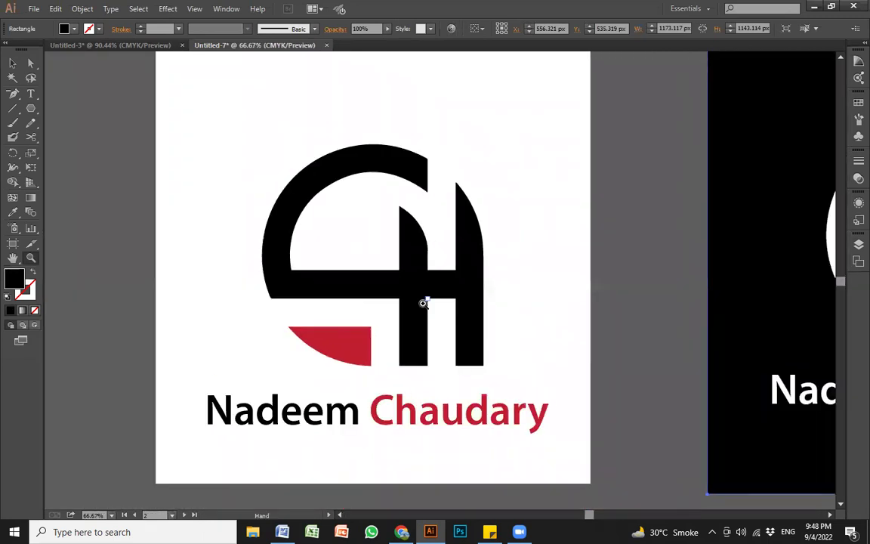
Step: Round the top corner of the H's left stem with the Live Corner widget, then switch to Chrome
{"action": "left_click", "coordinate": [31, 65]}
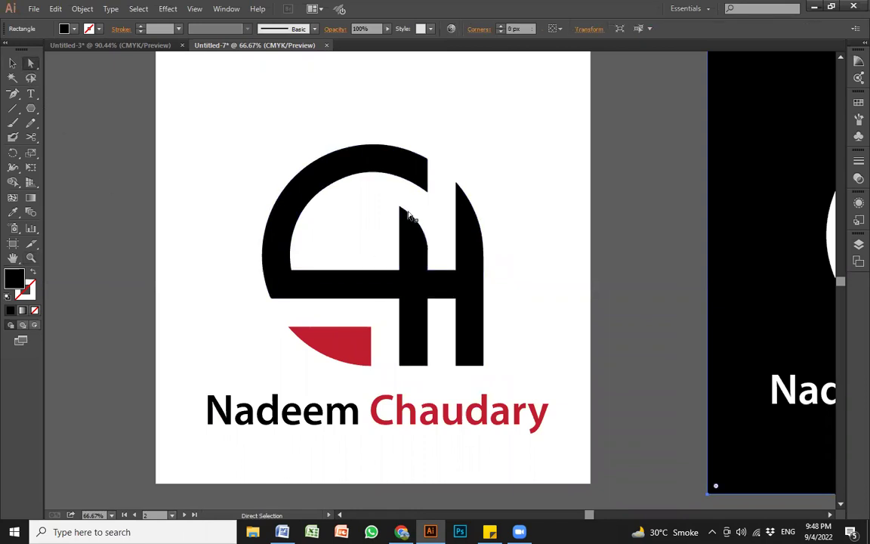
{"action": "key", "text": "ctrl+a"}
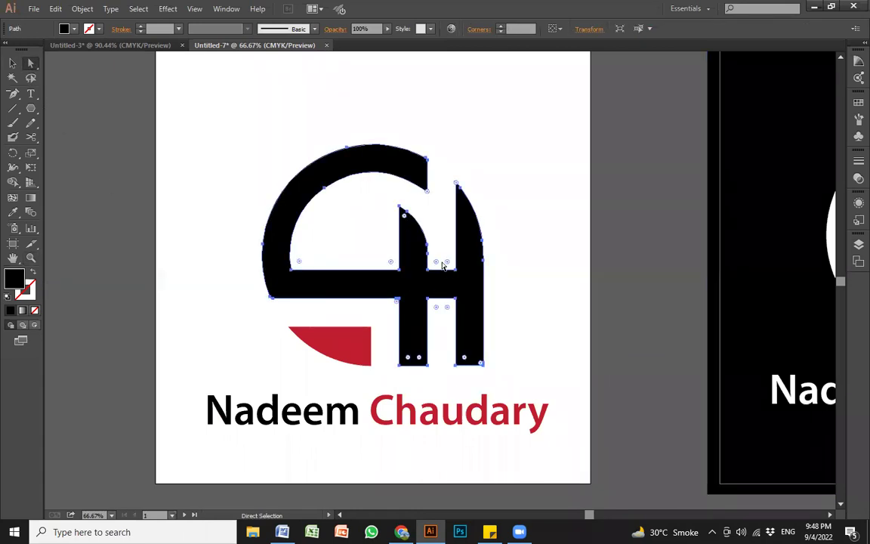
{"action": "left_click_drag", "start_coordinate": [437, 262], "coordinate": [312, 398]}
{"action": "left_click", "coordinate": [400, 208]}
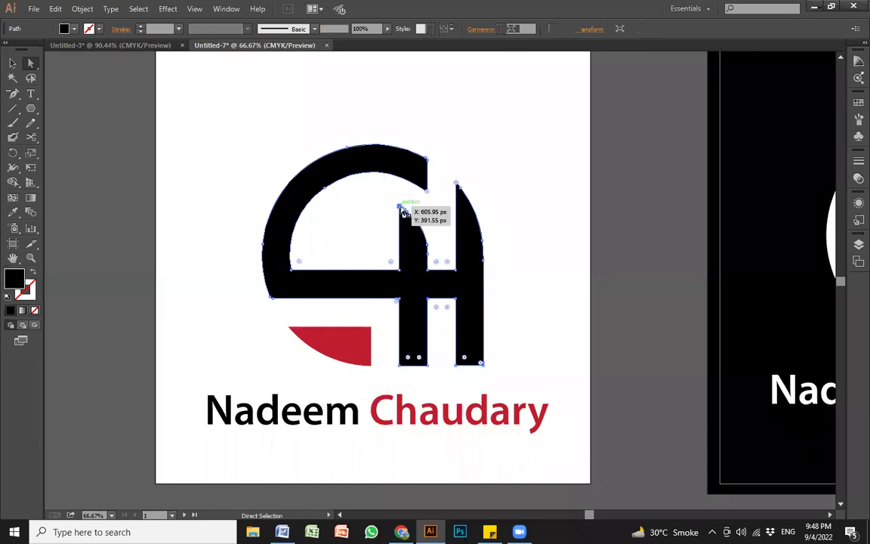
{"action": "left_click_drag", "start_coordinate": [405, 219], "coordinate": [430, 272]}
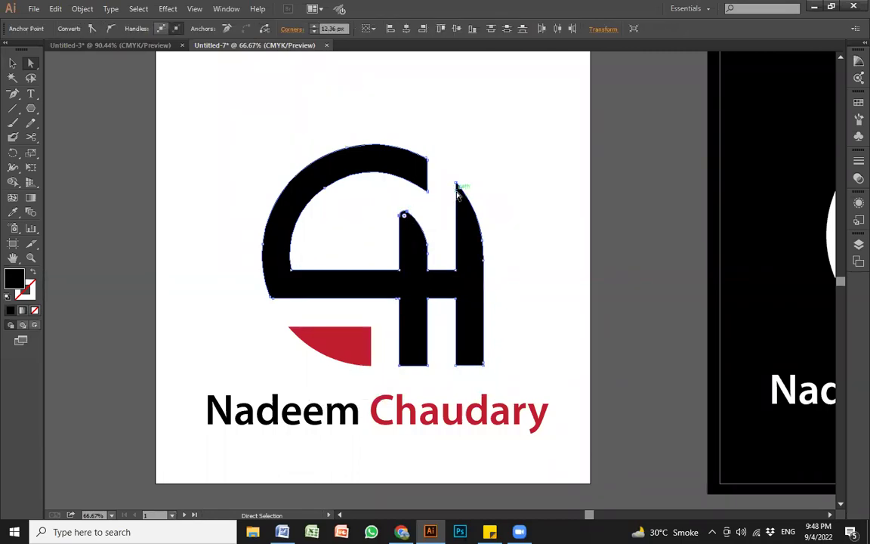
{"action": "left_click", "coordinate": [469, 215]}
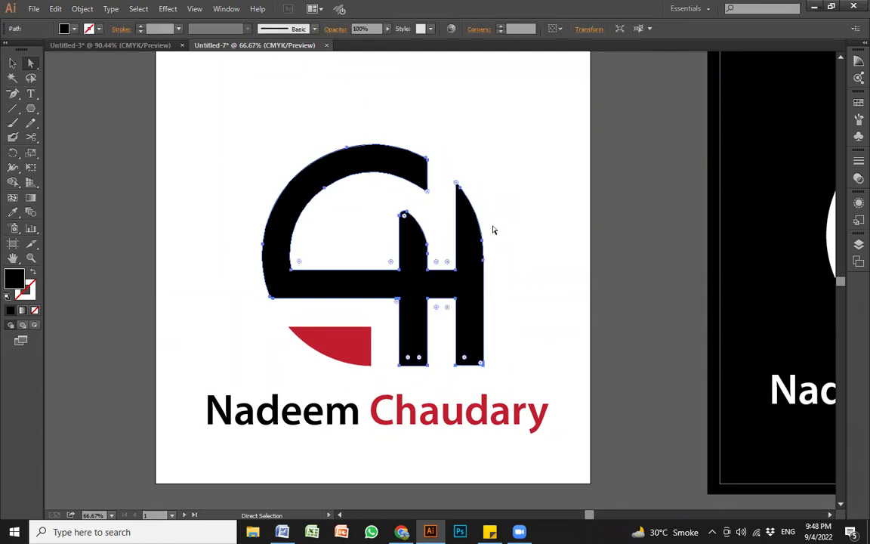
{"action": "key", "text": "v"}
{"action": "left_click", "coordinate": [517, 275]}
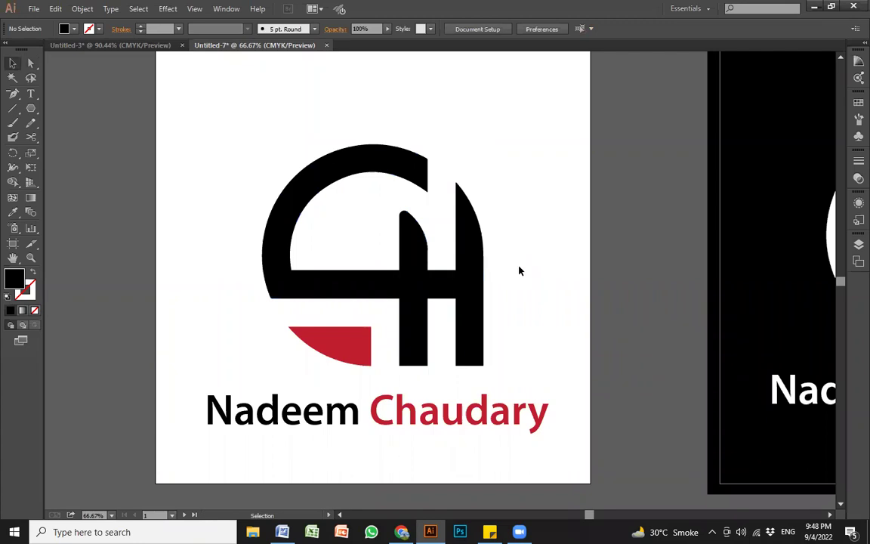
{"action": "key", "text": "alt+Tab"}
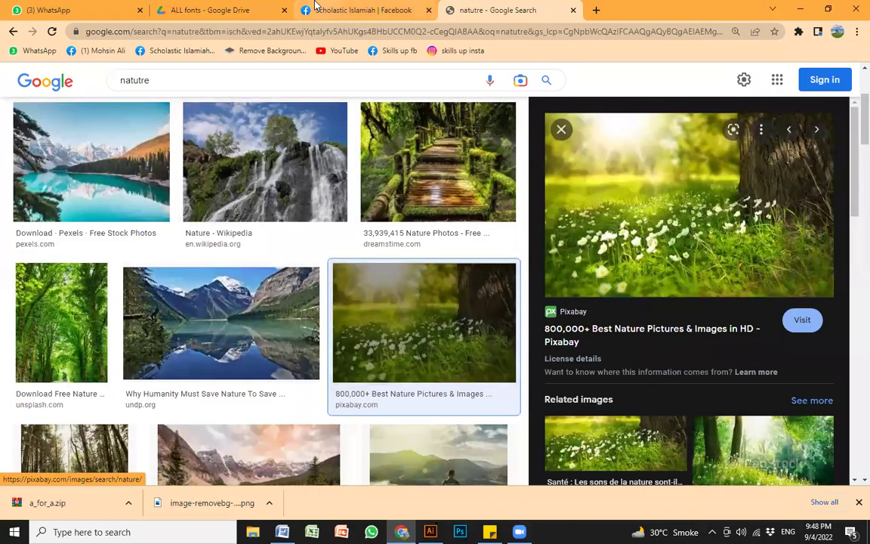
Step: Search Google for 'free logo maker' in a new tab and open the Namecheap result
{"action": "left_click", "coordinate": [177, 82]}
{"action": "left_click_drag", "start_coordinate": [207, 86], "coordinate": [108, 82]}
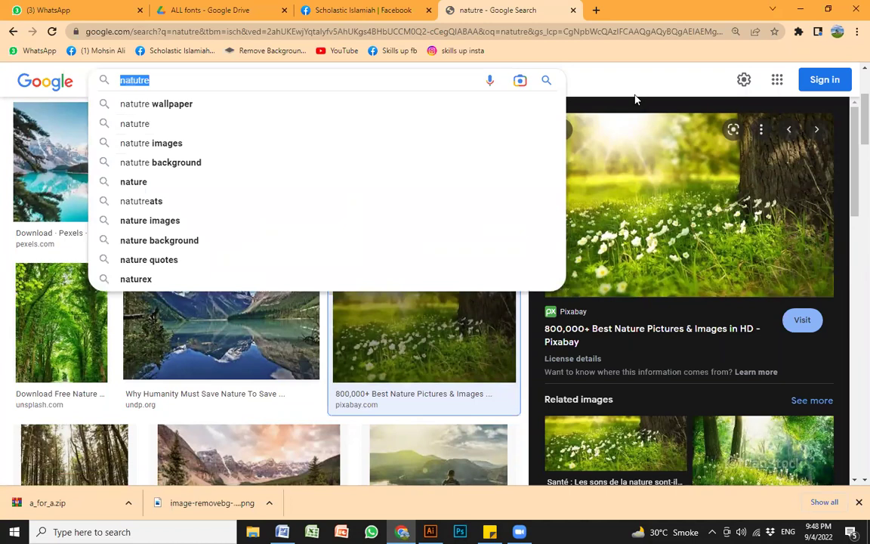
{"action": "left_click", "coordinate": [599, 9]}
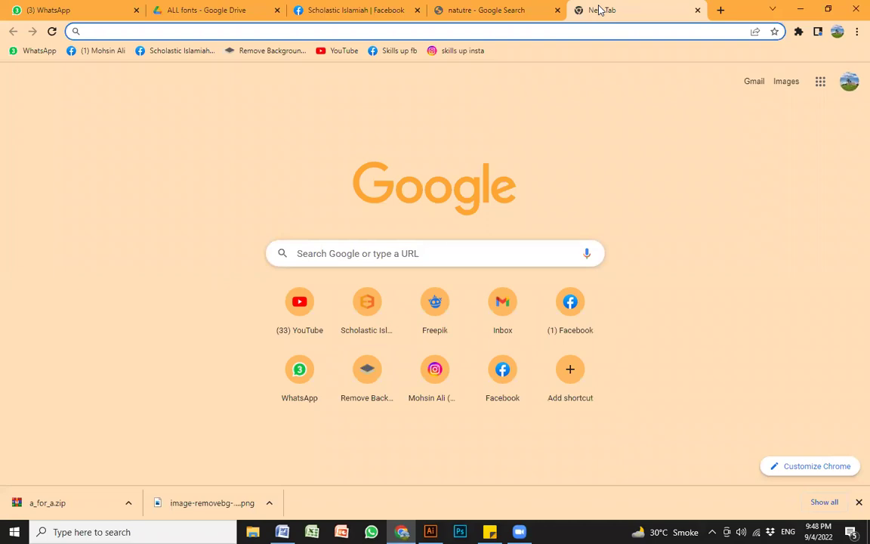
{"action": "type", "text": "fr"}
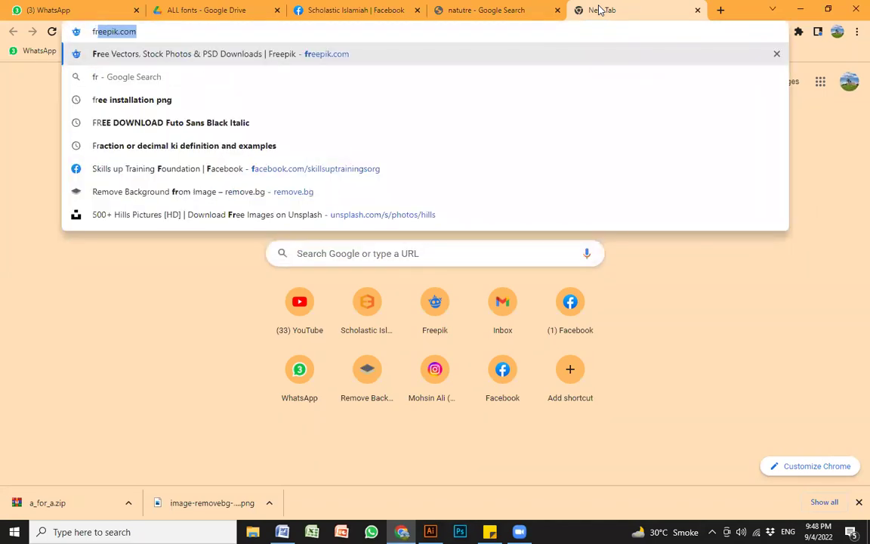
{"action": "type", "text": "ee logo maker"}
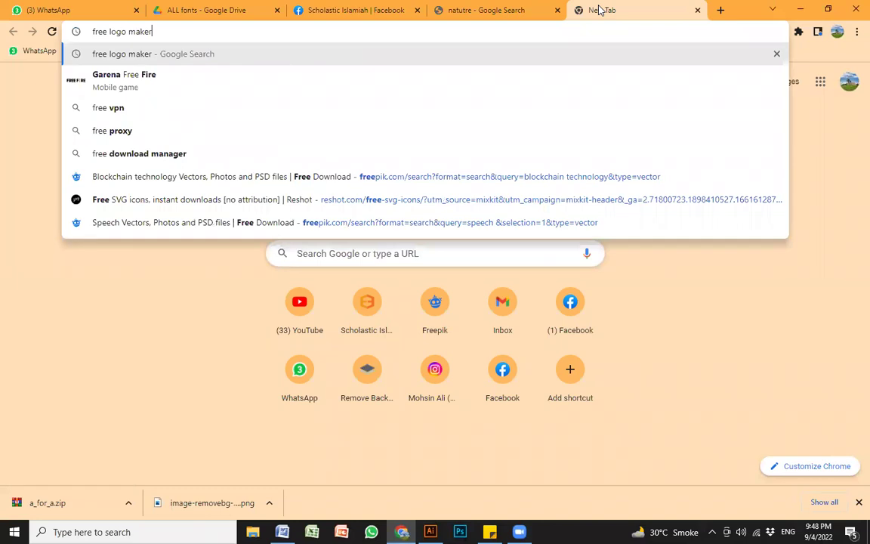
{"action": "key", "text": "Return"}
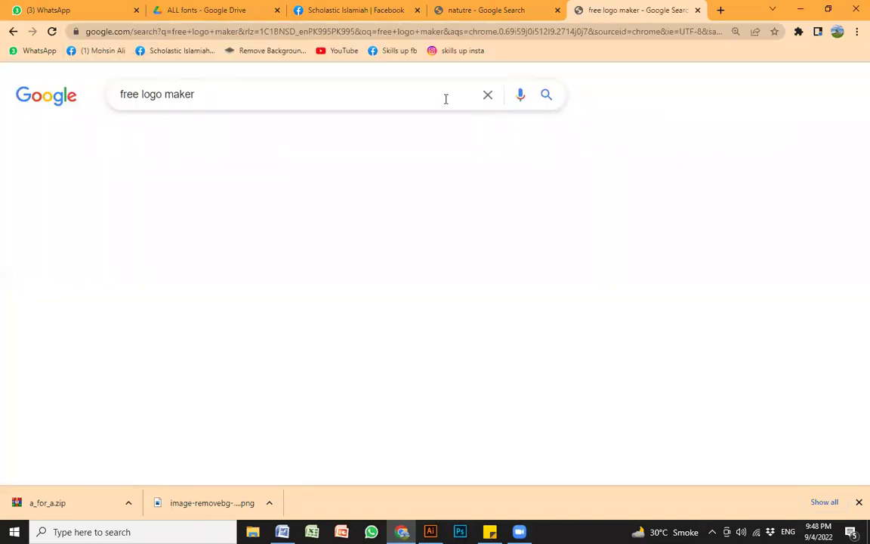
{"action": "left_click", "coordinate": [139, 211]}
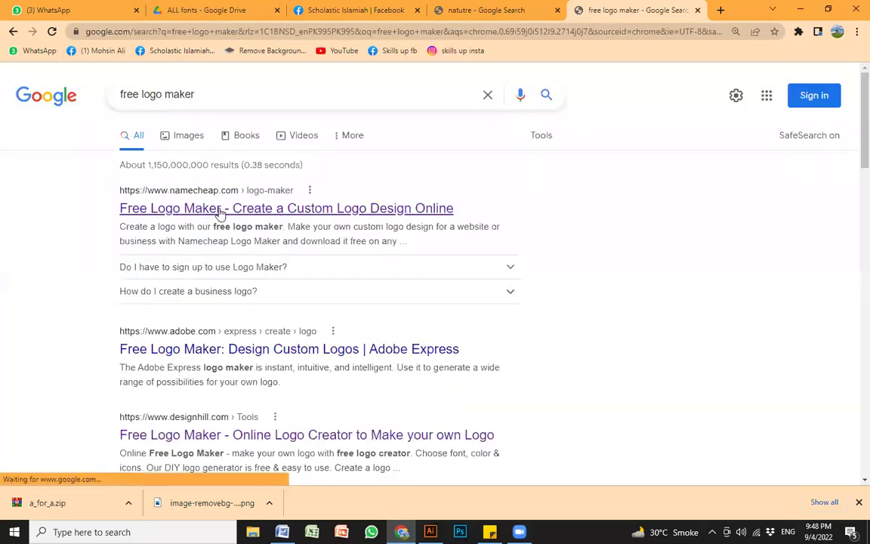
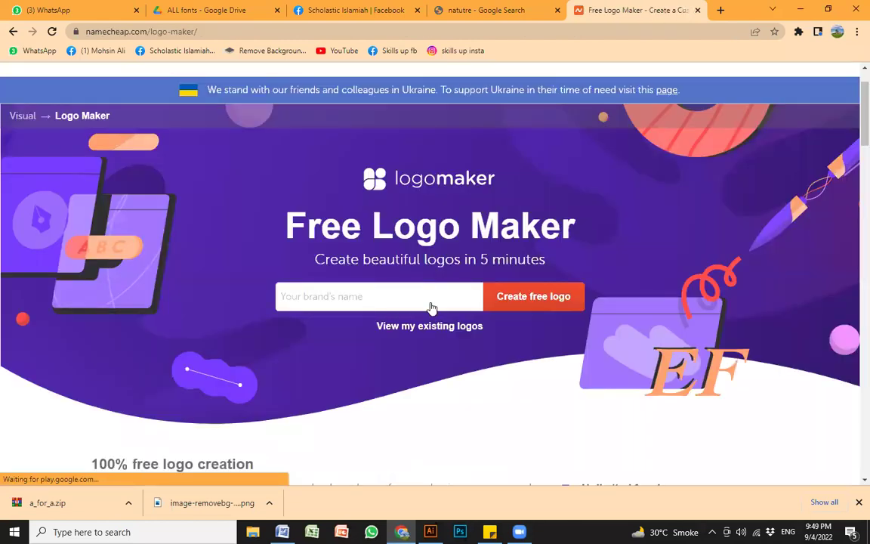
Step: Enter 'eduction' as the brand name and start creating a free logo
{"action": "left_click", "coordinate": [361, 303]}
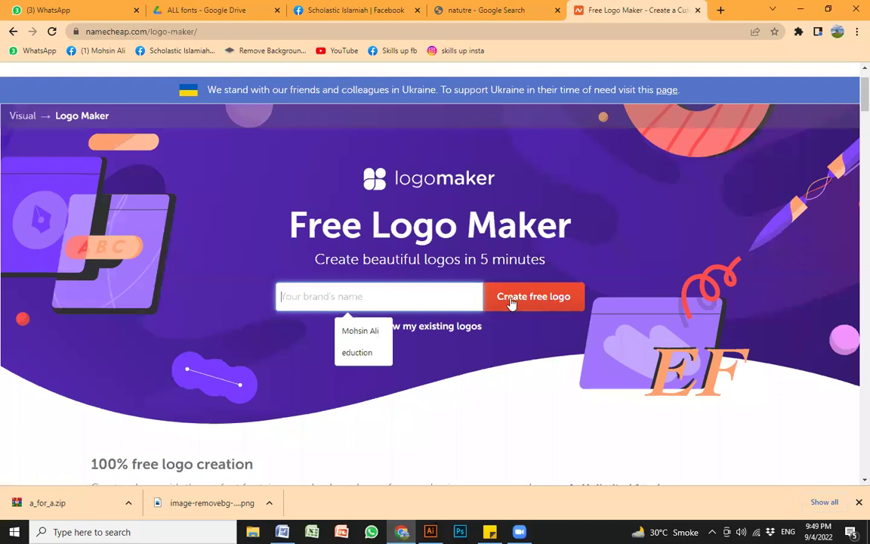
{"action": "left_click", "coordinate": [553, 300]}
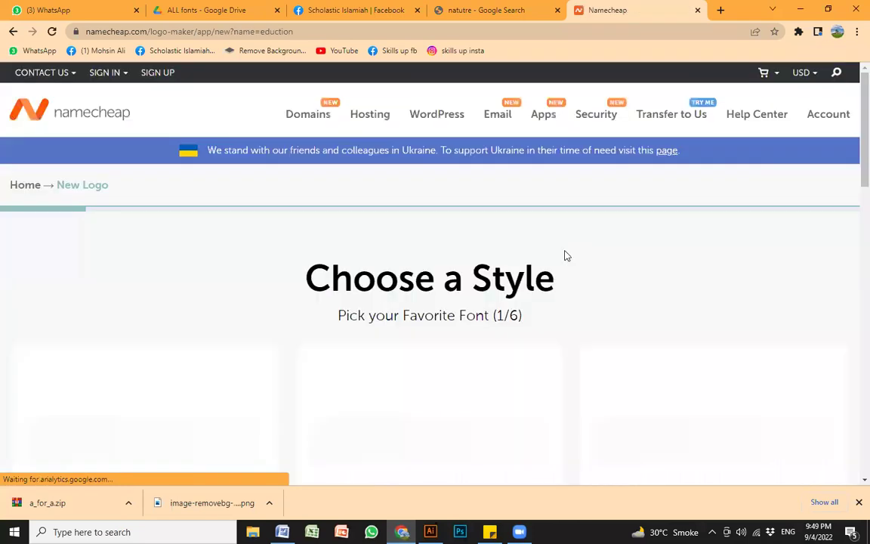
Step: Answer the six font rounds: sans-serif, lively, medium weight, playful-elegant, organic-or-geometric, plain typefaces
{"action": "scroll", "coordinate": [400, 248], "scroll_direction": "down", "scroll_amount": 3}
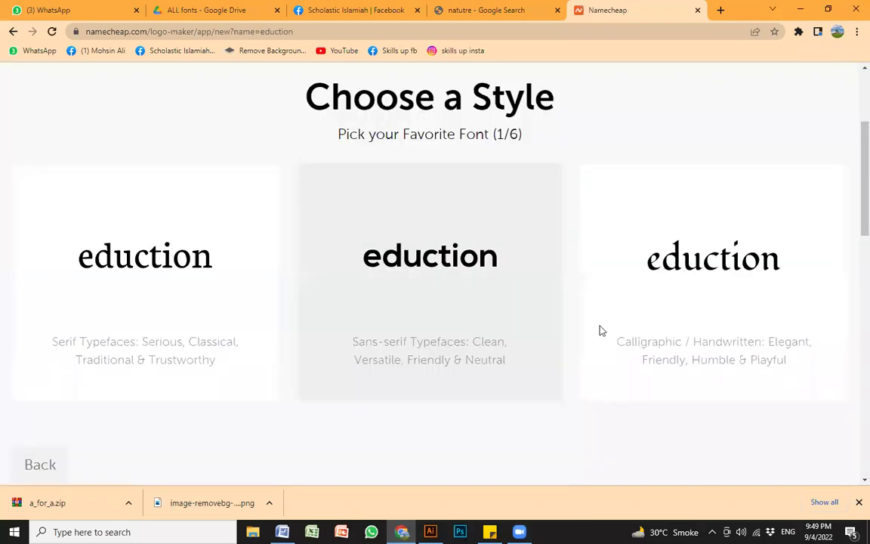
{"action": "left_click", "coordinate": [394, 230]}
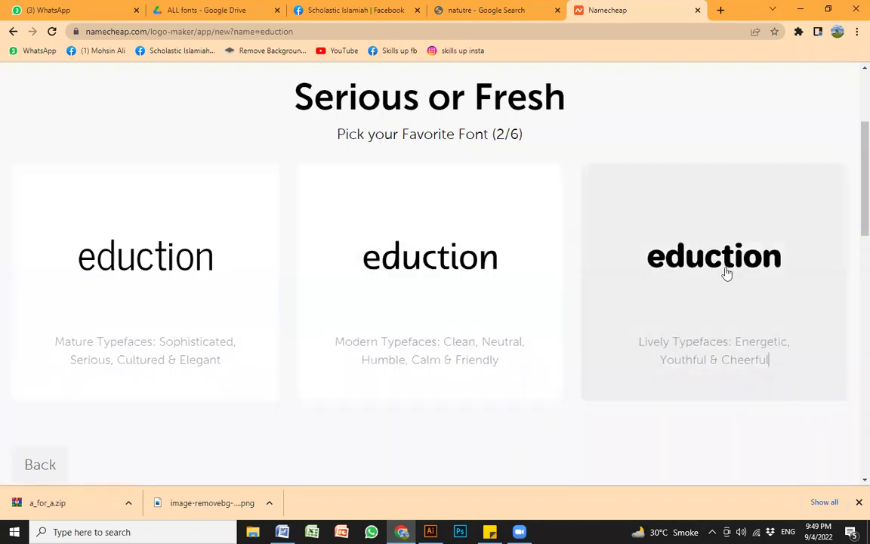
{"action": "left_click", "coordinate": [725, 273]}
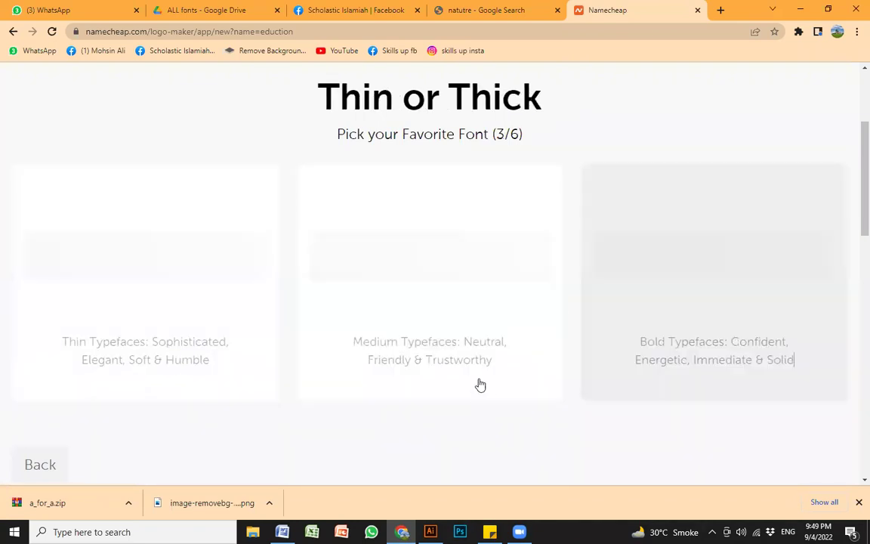
{"action": "left_click", "coordinate": [413, 244]}
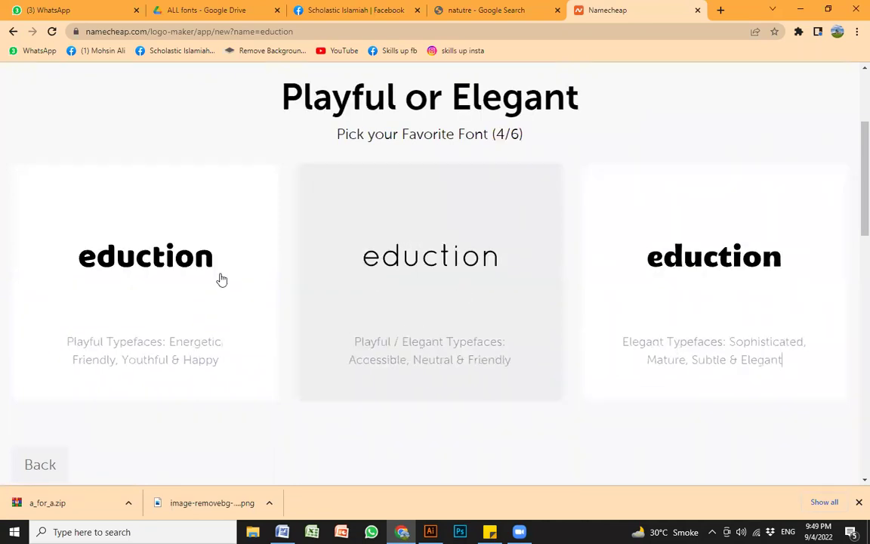
{"action": "left_click", "coordinate": [369, 295]}
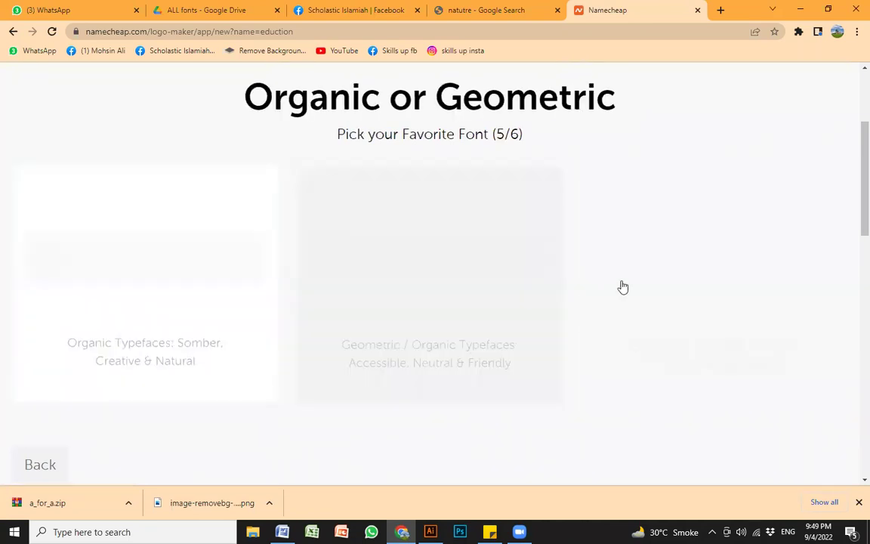
{"action": "left_click", "coordinate": [696, 281]}
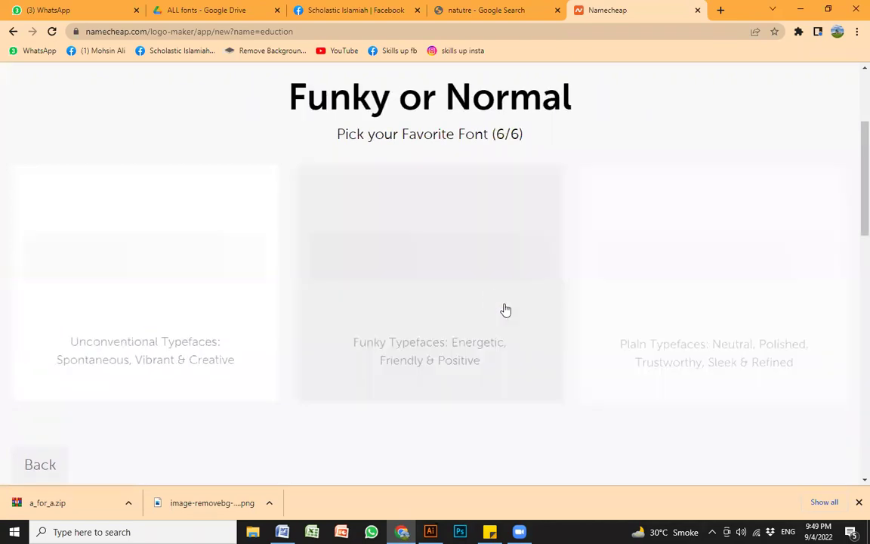
{"action": "left_click", "coordinate": [722, 251]}
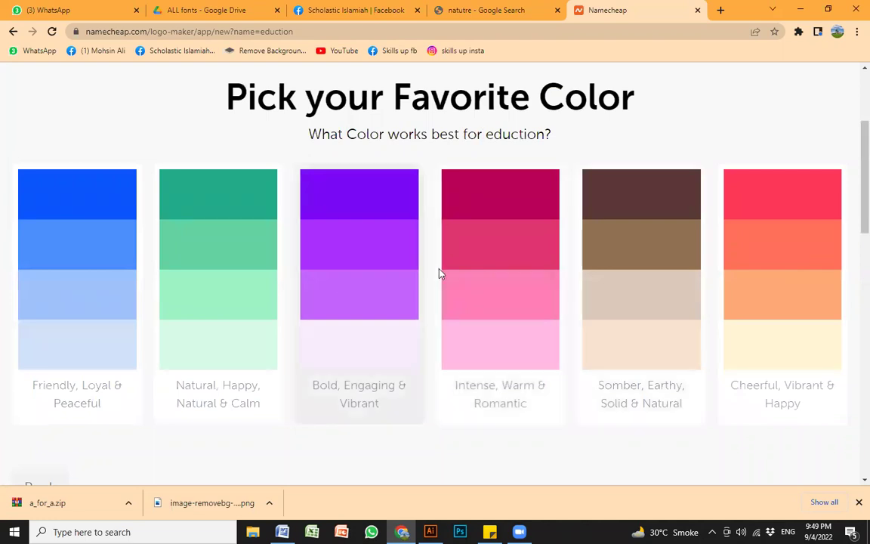
Step: Pick the Intense, Warm & Romantic palette and rename to 'Skills up Academy' with slogan 'Quality matter'
{"action": "left_click", "coordinate": [491, 198]}
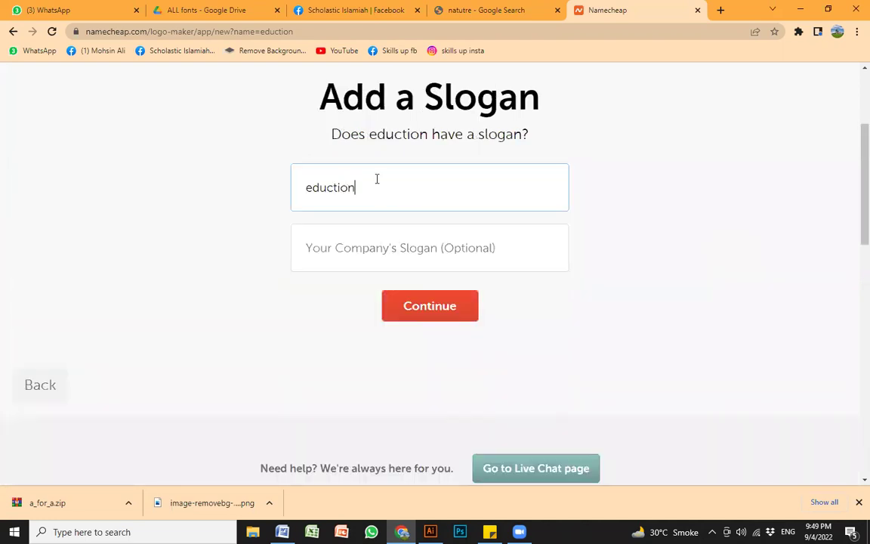
{"action": "left_click_drag", "start_coordinate": [376, 179], "coordinate": [266, 177]}
{"action": "type", "text": "Ski"}
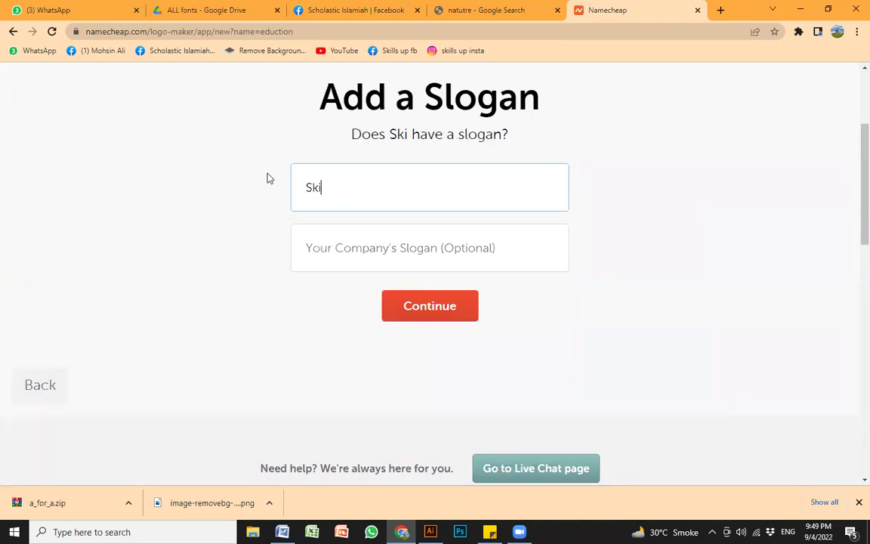
{"action": "type", "text": "lls up Academy"}
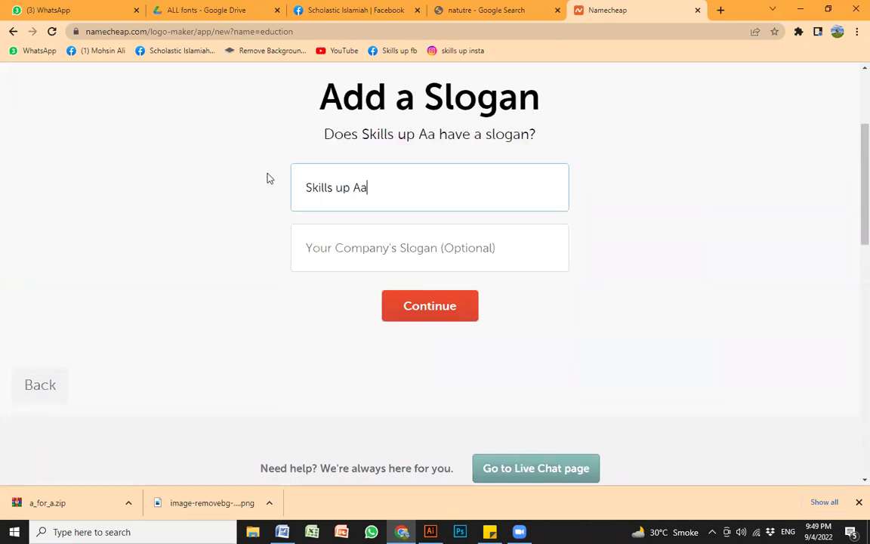
{"action": "key", "text": "Tab"}
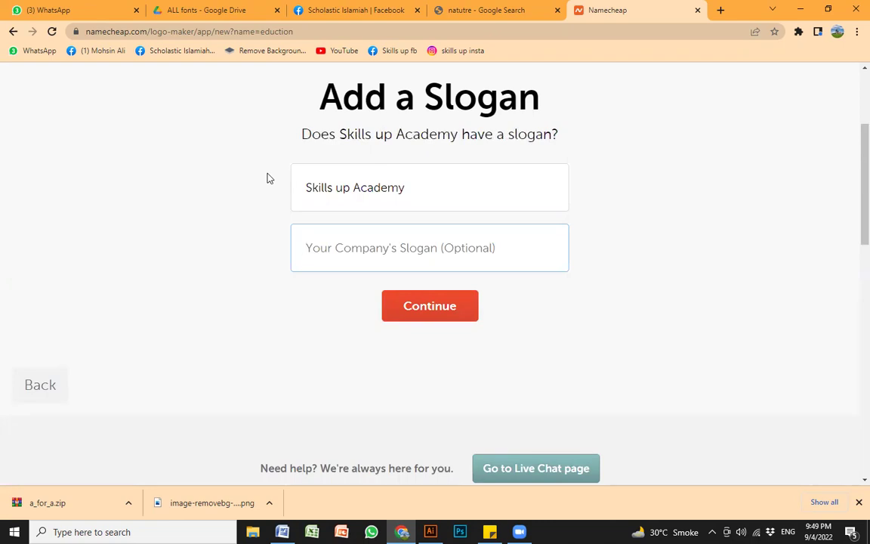
{"action": "type", "text": "Qu"}
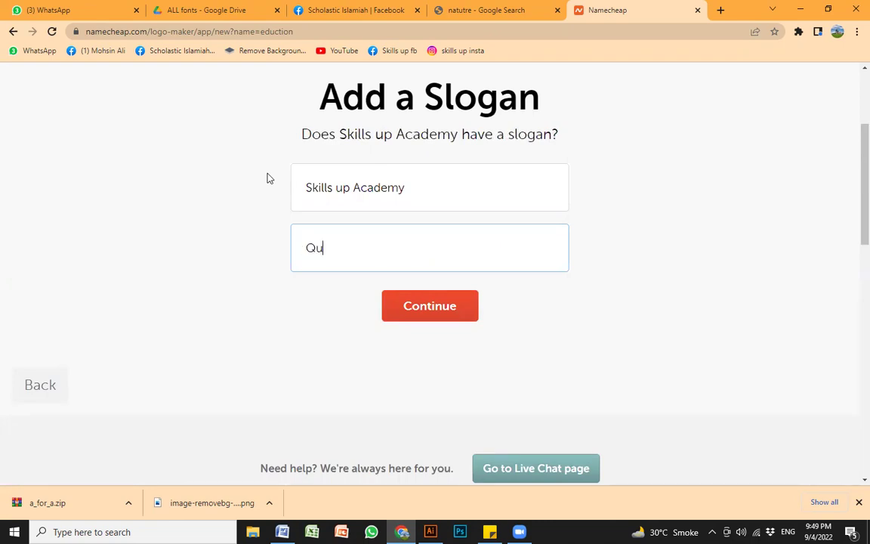
{"action": "type", "text": "ality matter"}
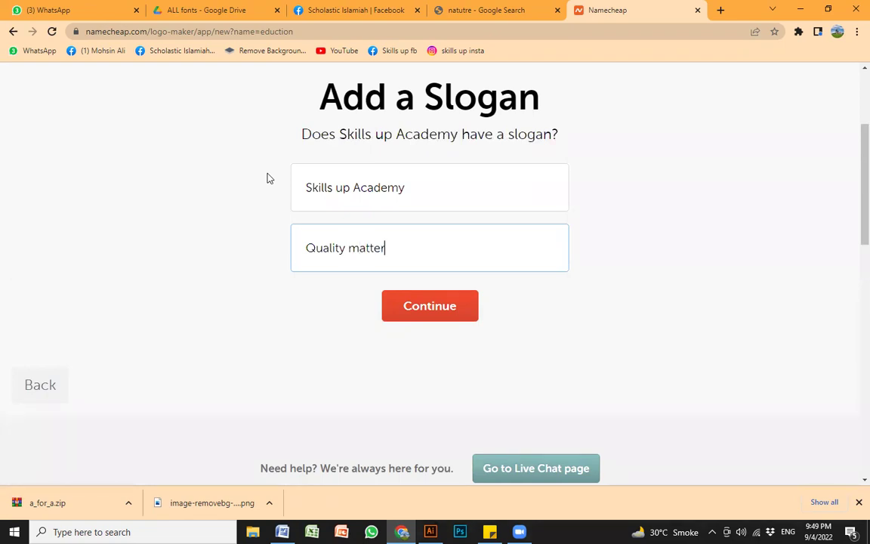
{"action": "left_click", "coordinate": [425, 307]}
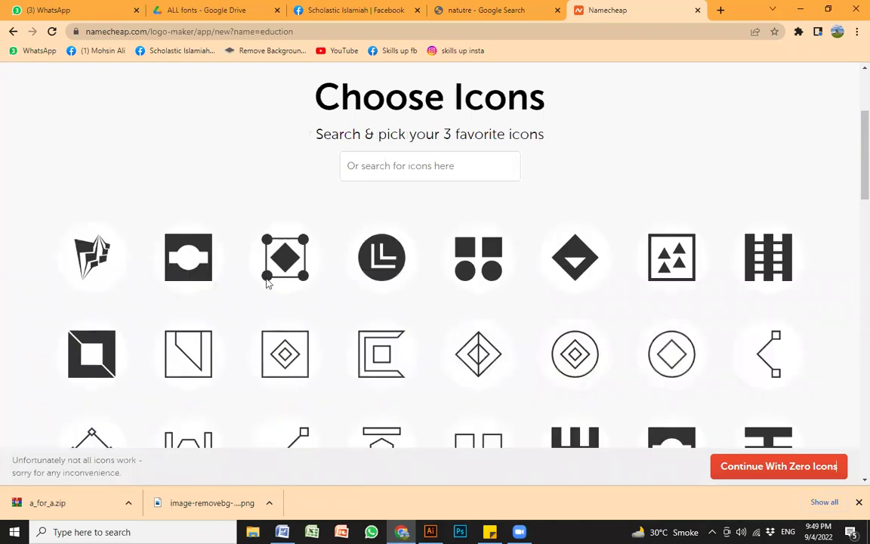
Step: Choose the circular L icon and generate Skills up Academy logo results
{"action": "scroll", "coordinate": [595, 326], "scroll_direction": "down", "scroll_amount": 4}
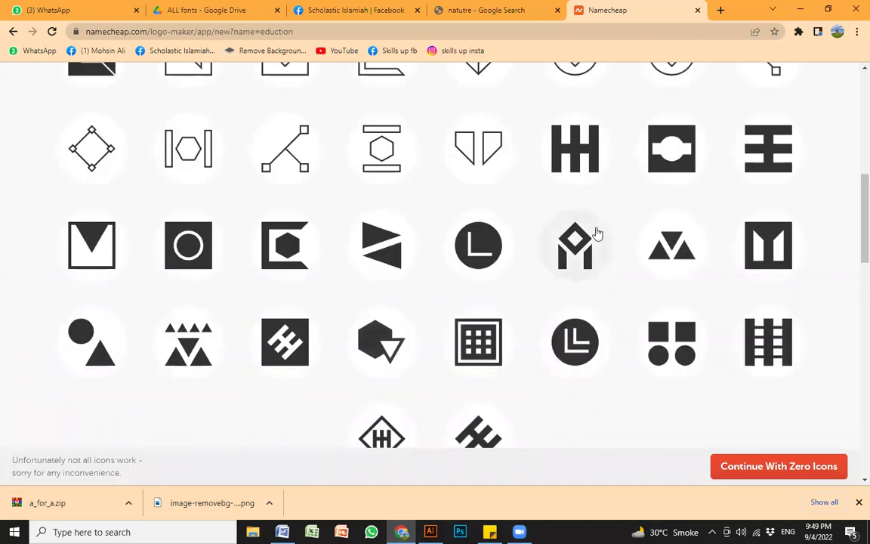
{"action": "scroll", "coordinate": [488, 370], "scroll_direction": "up", "scroll_amount": 3}
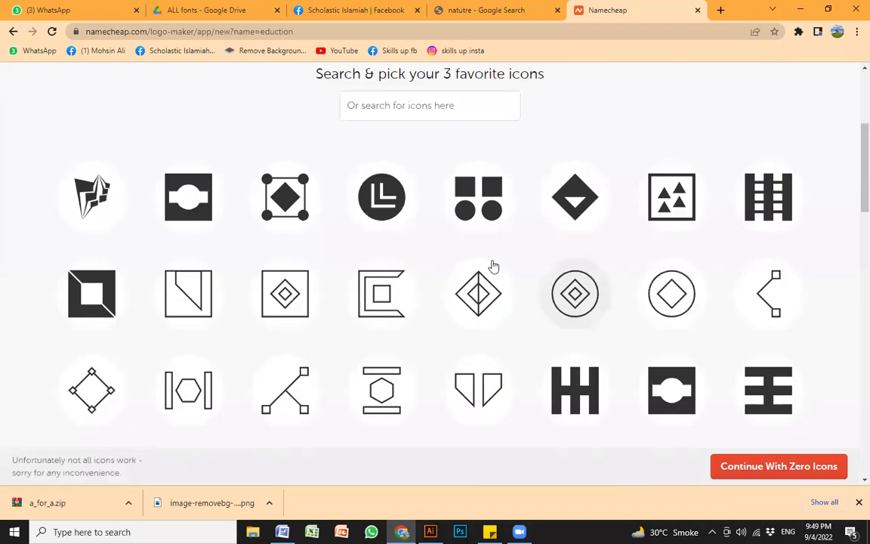
{"action": "scroll", "coordinate": [303, 265], "scroll_direction": "down", "scroll_amount": 1}
{"action": "scroll", "coordinate": [454, 355], "scroll_direction": "down", "scroll_amount": 1}
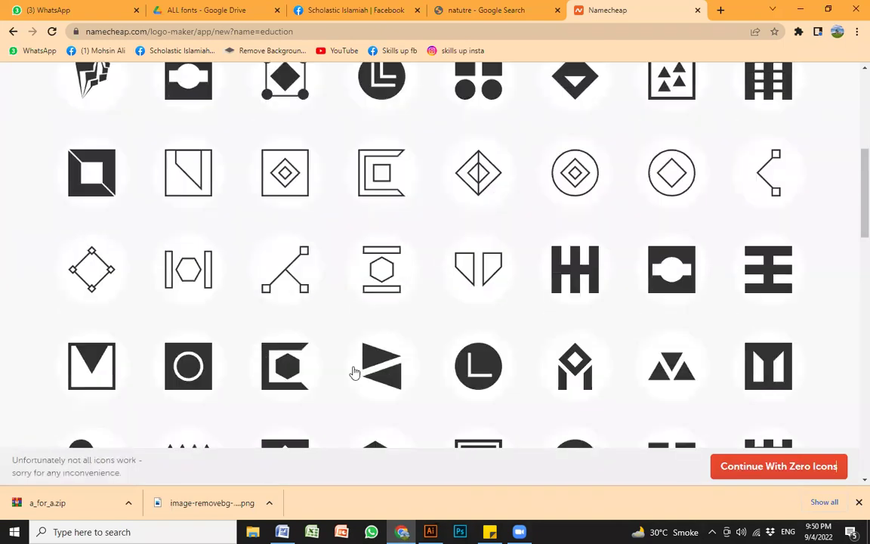
{"action": "scroll", "coordinate": [296, 310], "scroll_direction": "up", "scroll_amount": 2}
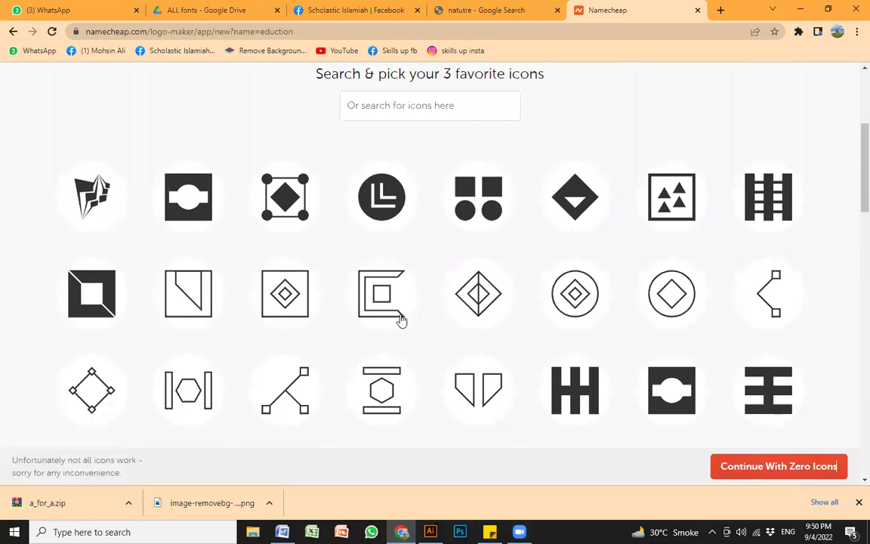
{"action": "left_click", "coordinate": [778, 465]}
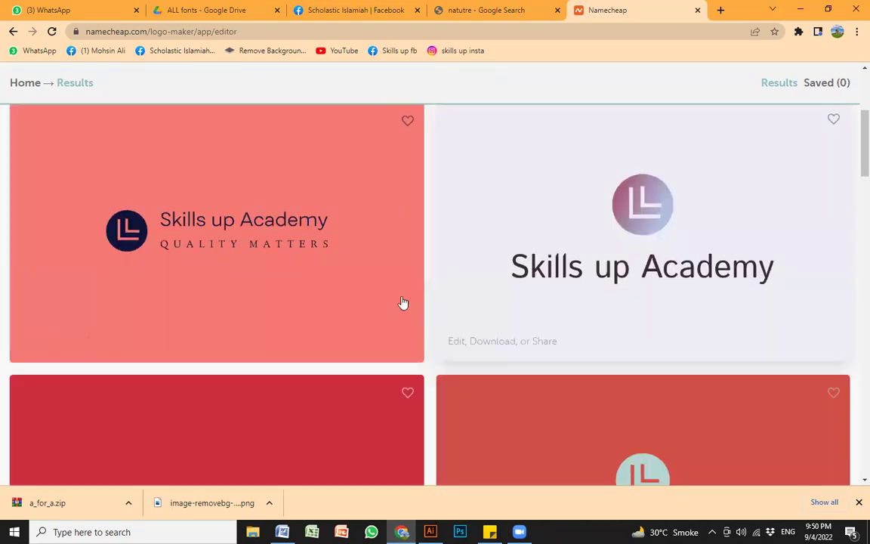
{"action": "scroll", "coordinate": [385, 308], "scroll_direction": "down", "scroll_amount": 2}
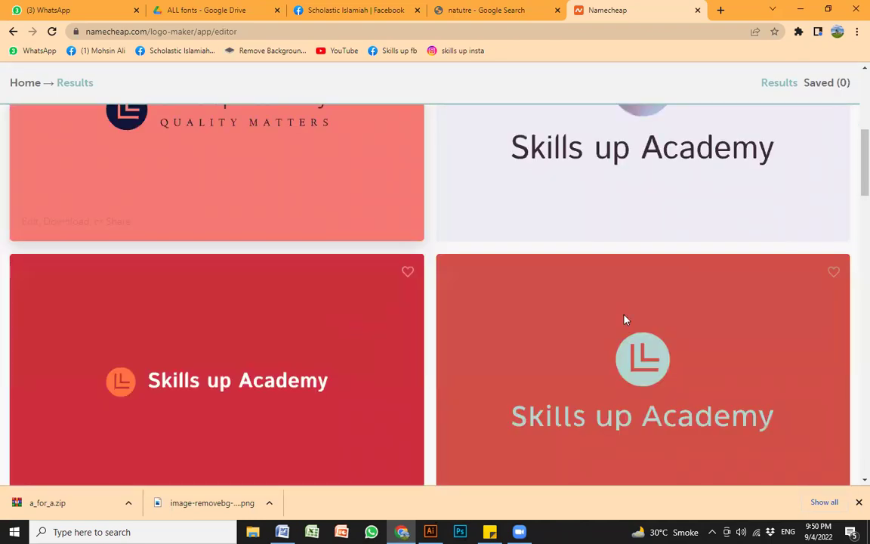
{"action": "scroll", "coordinate": [623, 321], "scroll_direction": "down", "scroll_amount": 3}
{"action": "scroll", "coordinate": [452, 318], "scroll_direction": "down", "scroll_amount": 5}
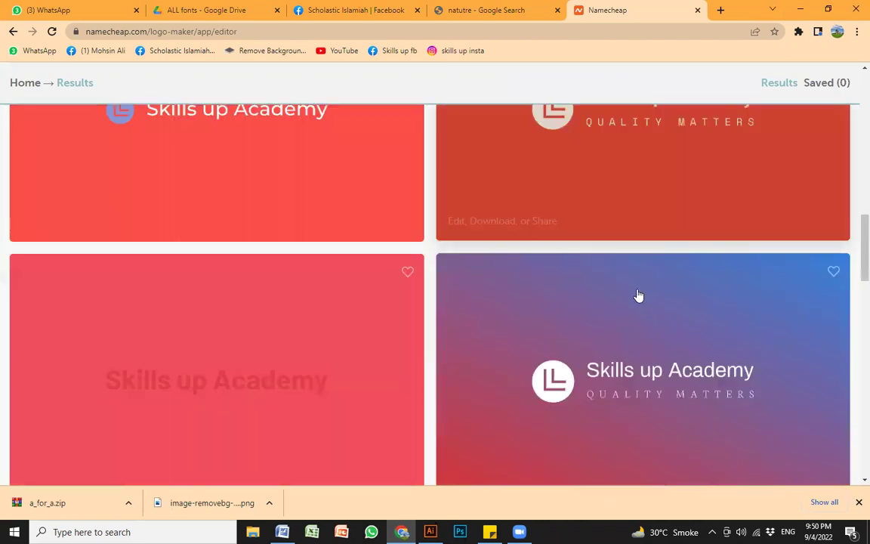
{"action": "scroll", "coordinate": [393, 317], "scroll_direction": "down", "scroll_amount": 2}
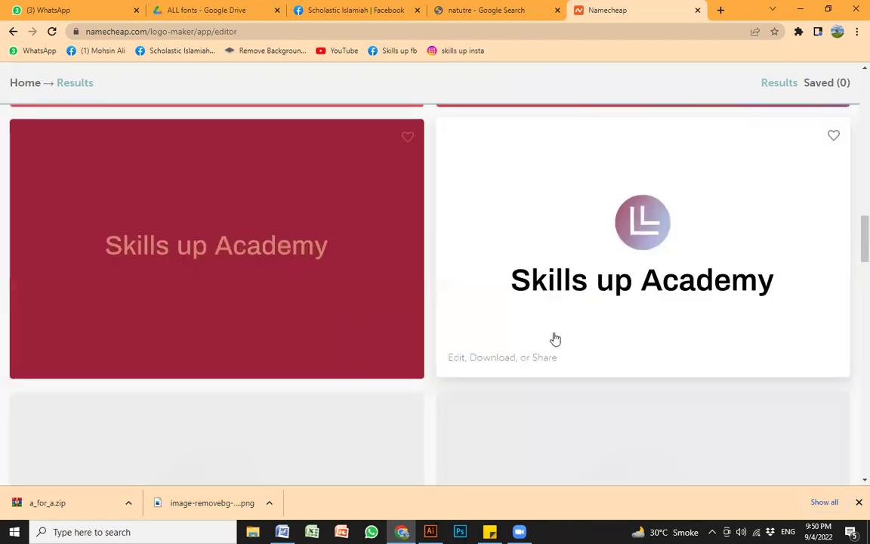
{"action": "scroll", "coordinate": [299, 315], "scroll_direction": "down", "scroll_amount": 2}
{"action": "scroll", "coordinate": [621, 325], "scroll_direction": "down", "scroll_amount": 4}
{"action": "scroll", "coordinate": [278, 287], "scroll_direction": "down", "scroll_amount": 3}
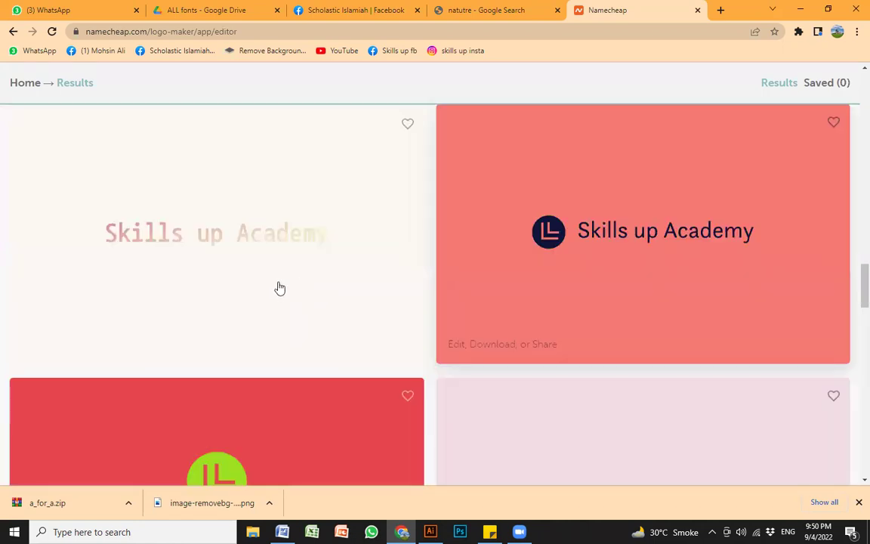
{"action": "scroll", "coordinate": [557, 301], "scroll_direction": "down", "scroll_amount": 3}
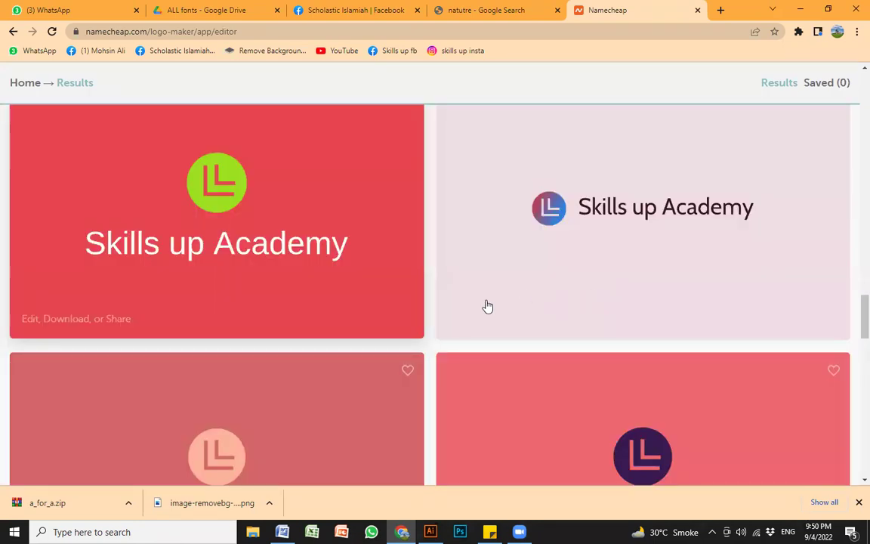
{"action": "scroll", "coordinate": [638, 270], "scroll_direction": "down", "scroll_amount": 3}
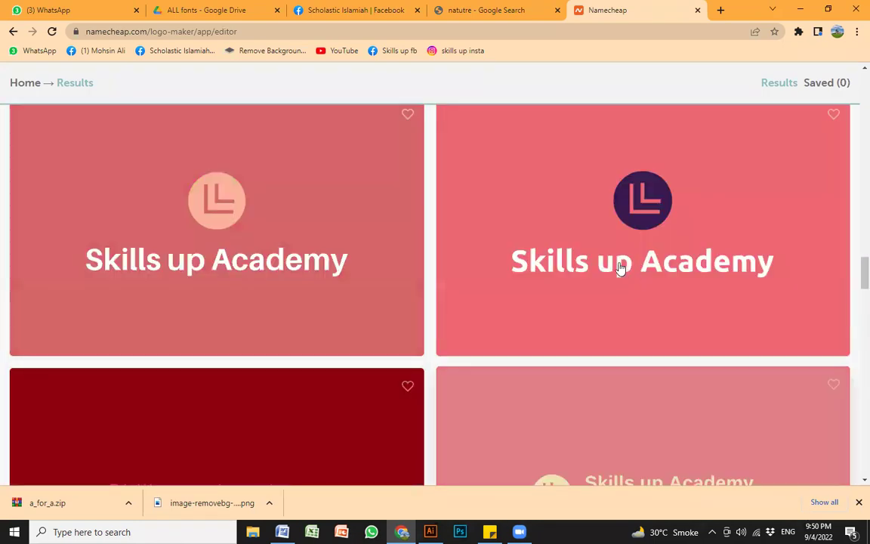
{"action": "scroll", "coordinate": [613, 272], "scroll_direction": "down", "scroll_amount": 3}
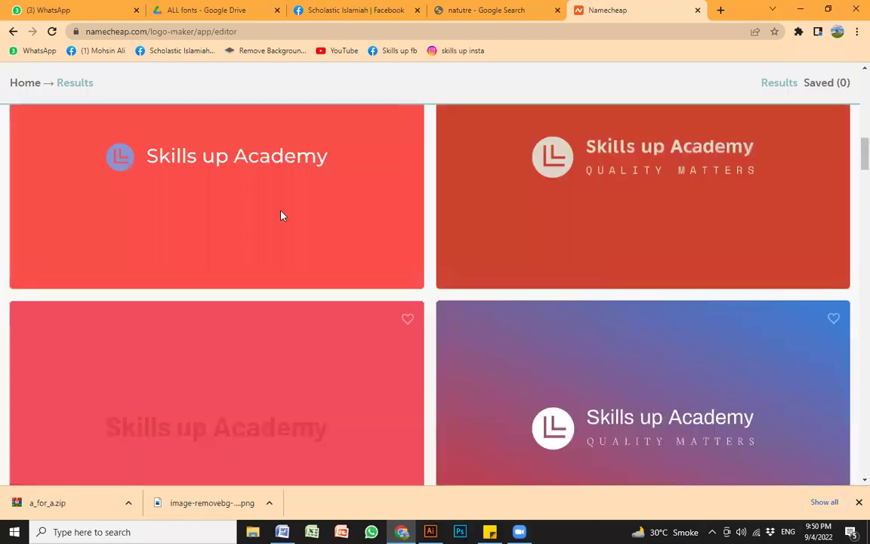
{"action": "left_click", "coordinate": [13, 31]}
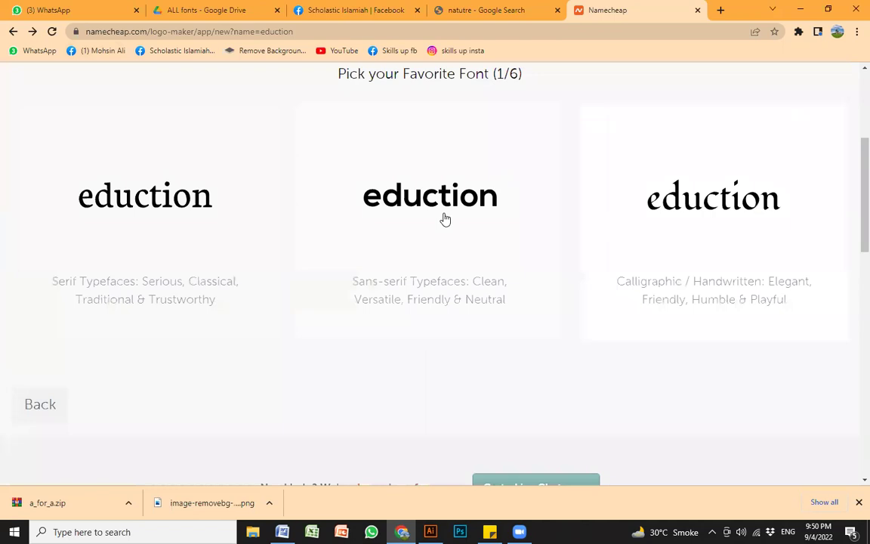
Step: Answer the font rounds again, starting with sans-serif, and choose the Somber/Earthy brown palette
{"action": "left_click", "coordinate": [445, 219]}
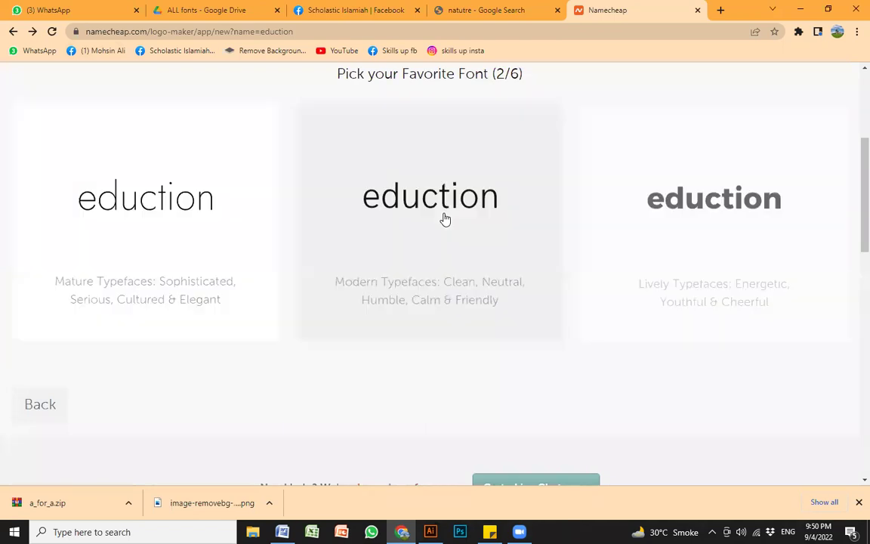
{"action": "left_click", "coordinate": [424, 235]}
{"action": "left_click", "coordinate": [445, 224]}
{"action": "left_click", "coordinate": [389, 198]}
{"action": "left_click", "coordinate": [464, 202]}
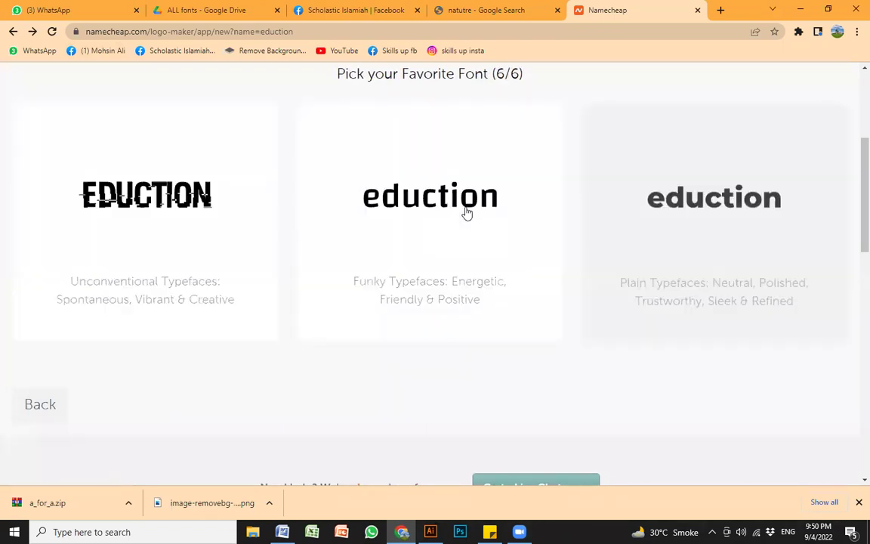
{"action": "left_click", "coordinate": [525, 200]}
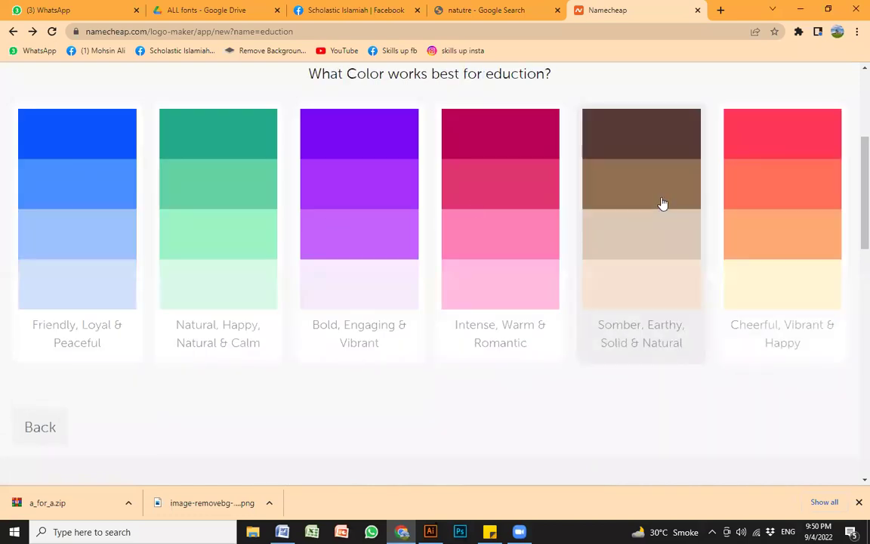
{"action": "left_click", "coordinate": [792, 175]}
Step: Retype the company name as 'Skills up Academy' and continue to icon selection
{"action": "left_click", "coordinate": [369, 121]}
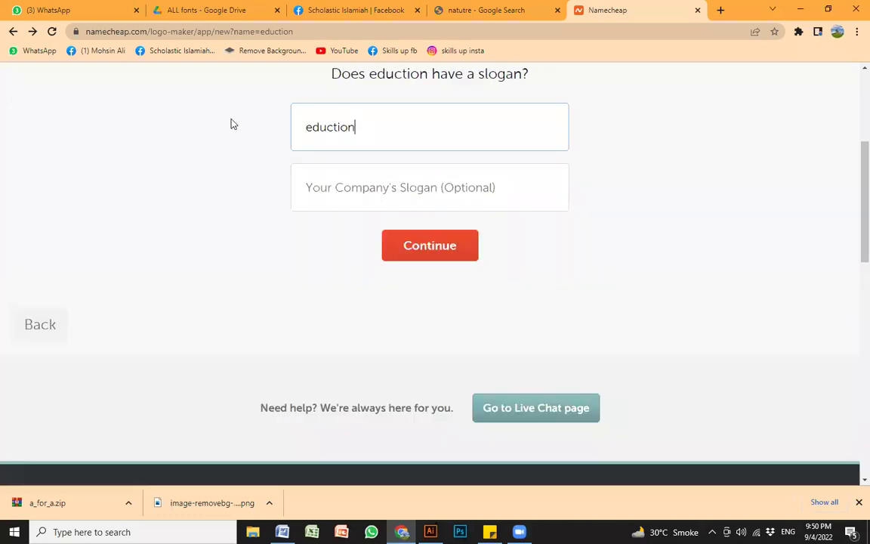
{"action": "key", "text": "ctrl+a"}
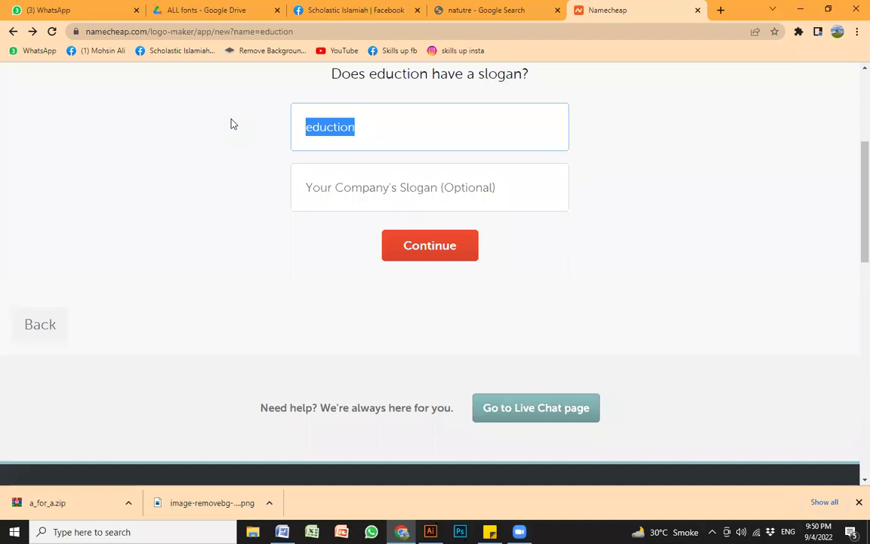
{"action": "type", "text": "Edu"}
{"action": "key", "text": "BackSpace"}
{"action": "key", "text": "BackSpace"}
{"action": "key", "text": "BackSpace"}
{"action": "type", "text": "S"}
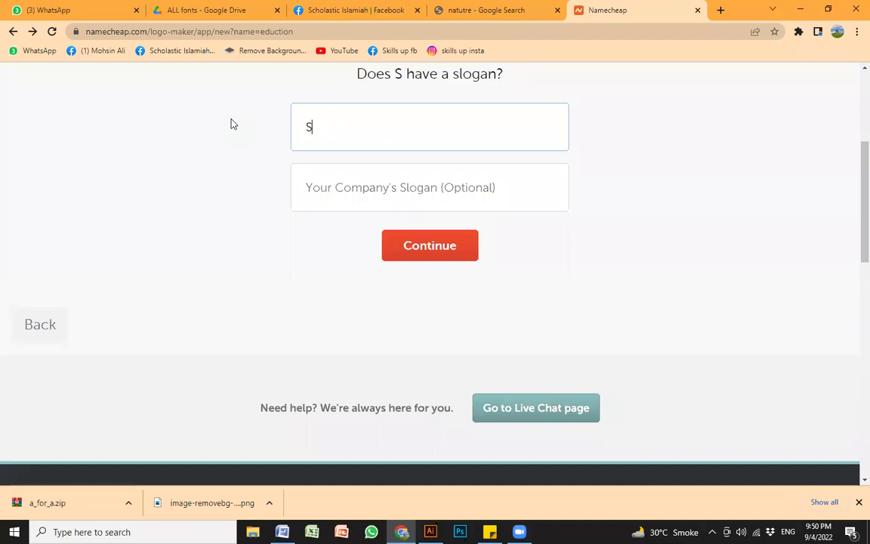
{"action": "type", "text": "kills up"}
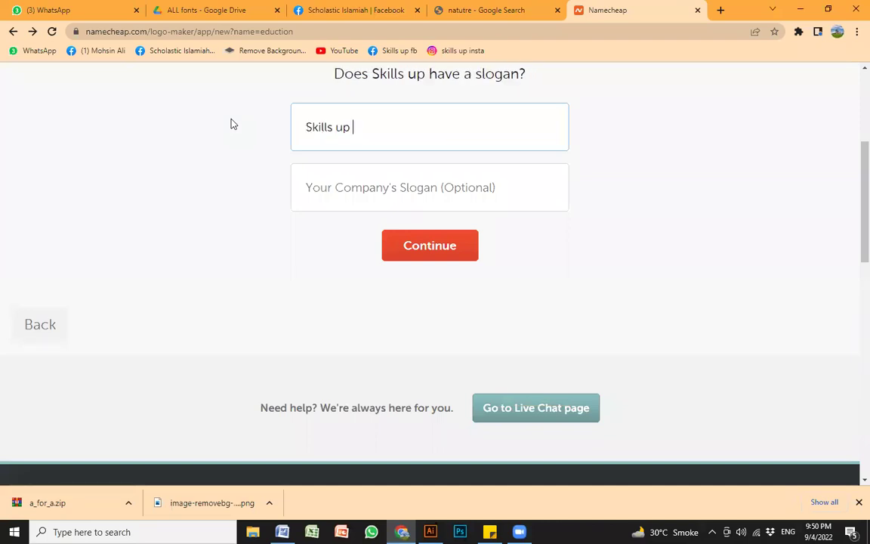
{"action": "type", "text": " Academy"}
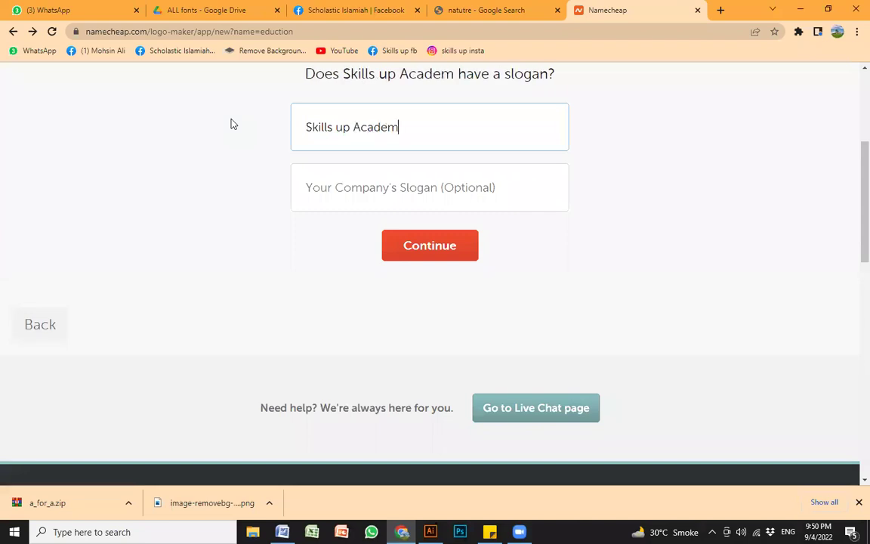
{"action": "left_click", "coordinate": [428, 247]}
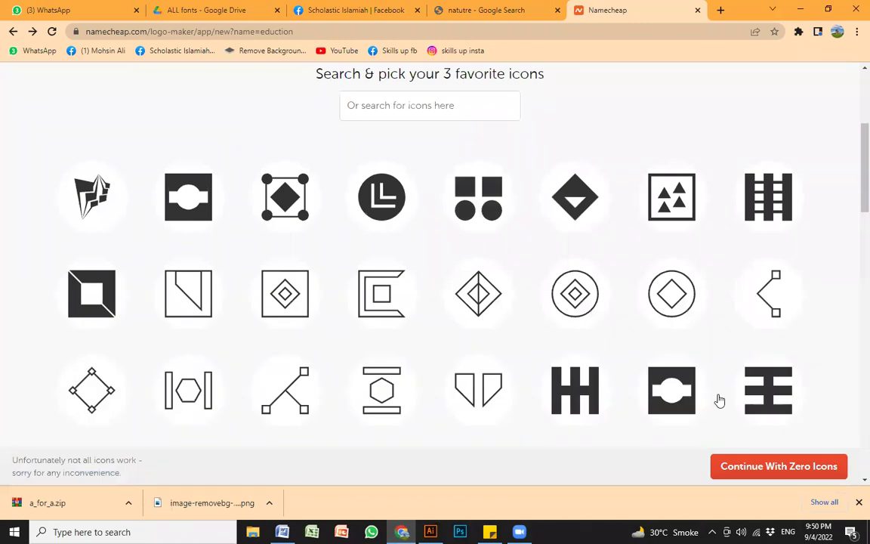
Step: Add the triangles-in-a-square icon as a second icon and browse the resulting logo designs
{"action": "left_click", "coordinate": [684, 202]}
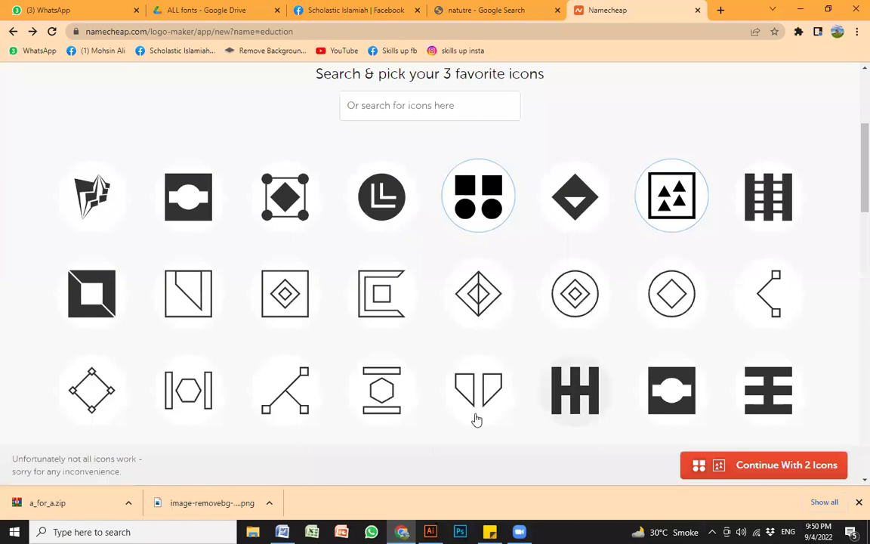
{"action": "scroll", "coordinate": [710, 446], "scroll_direction": "down", "scroll_amount": 2}
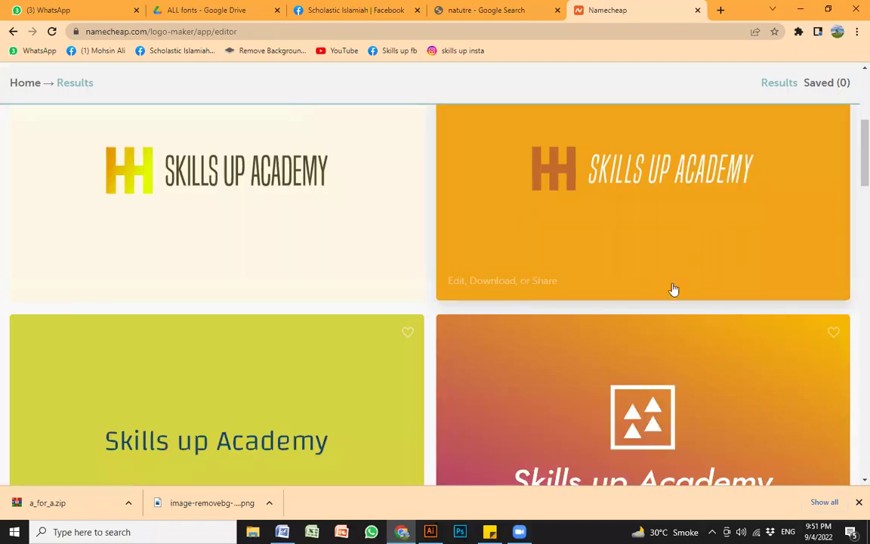
{"action": "scroll", "coordinate": [672, 289], "scroll_direction": "down", "scroll_amount": 4}
{"action": "scroll", "coordinate": [612, 300], "scroll_direction": "down", "scroll_amount": 3}
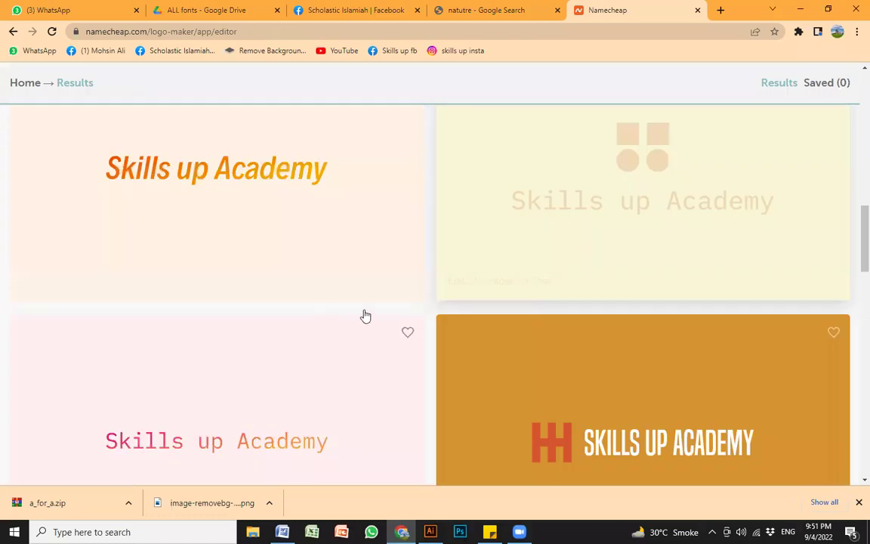
{"action": "scroll", "coordinate": [365, 314], "scroll_direction": "down", "scroll_amount": 4}
{"action": "scroll", "coordinate": [363, 329], "scroll_direction": "down", "scroll_amount": 2}
{"action": "scroll", "coordinate": [519, 274], "scroll_direction": "up", "scroll_amount": 13}
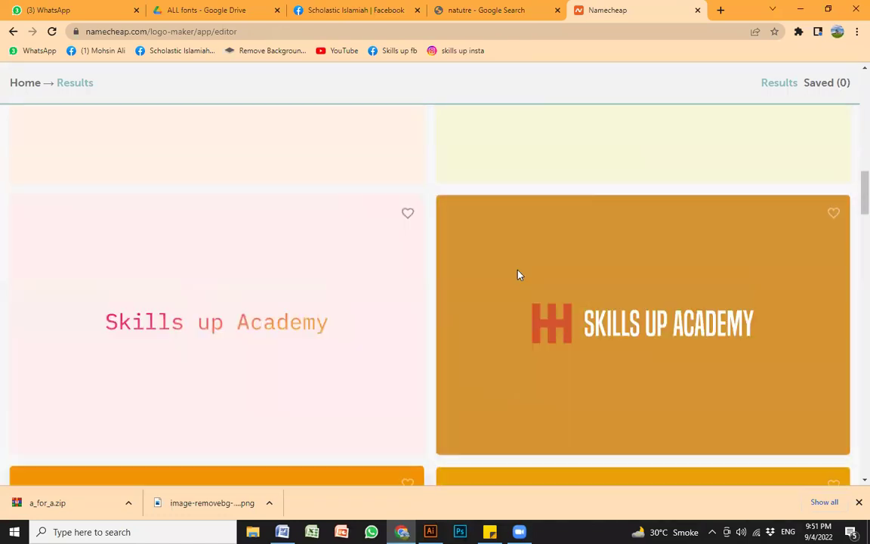
{"action": "scroll", "coordinate": [575, 321], "scroll_direction": "down", "scroll_amount": 1}
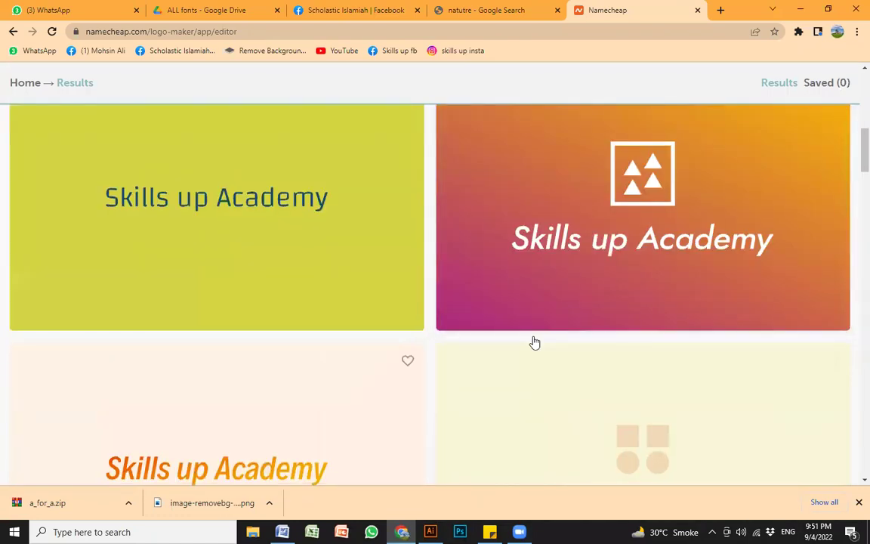
{"action": "scroll", "coordinate": [604, 342], "scroll_direction": "down", "scroll_amount": 2}
{"action": "scroll", "coordinate": [574, 340], "scroll_direction": "down", "scroll_amount": 1}
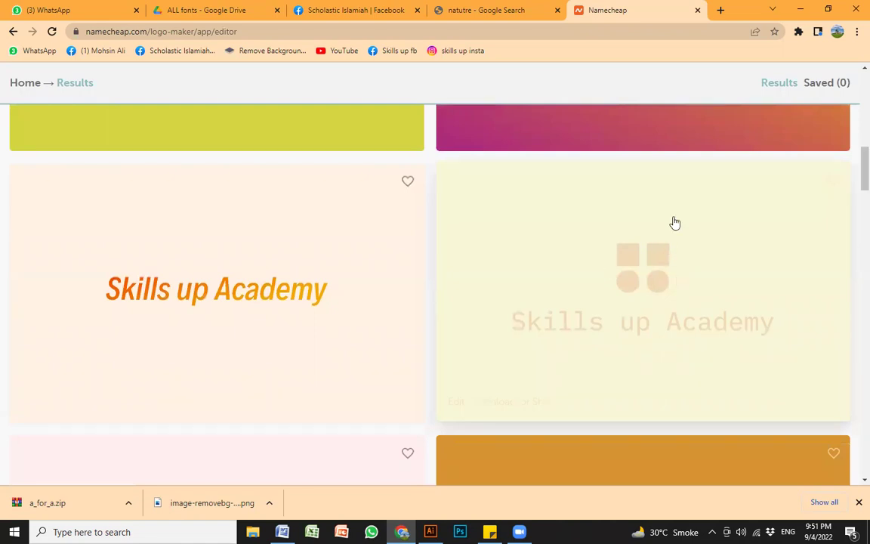
Step: Search Google Images for 'steps collage logo' and preview the STEP logo
{"action": "left_click", "coordinate": [495, 10]}
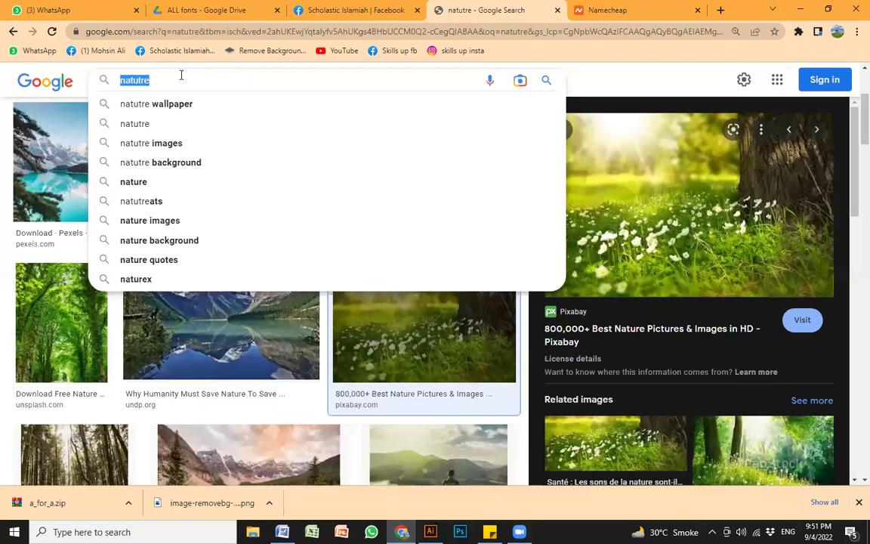
{"action": "type", "text": "step"}
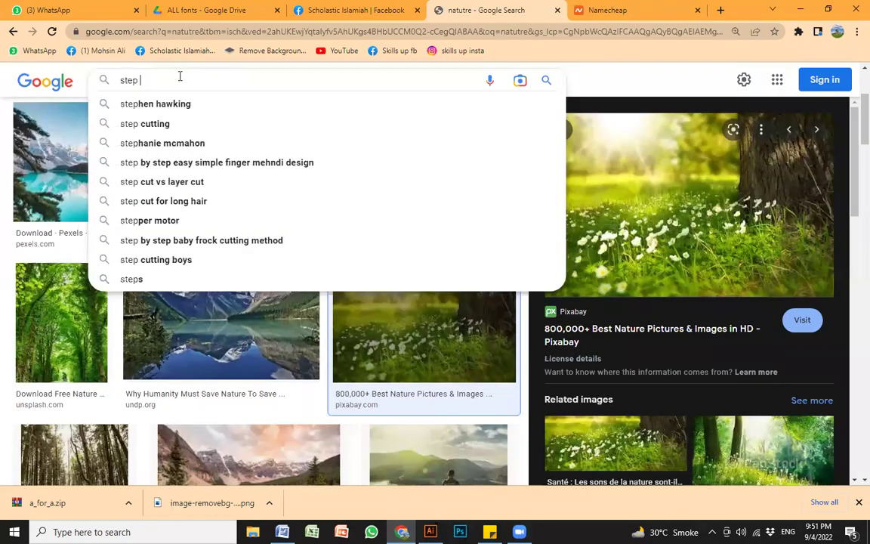
{"action": "type", "text": "s collage logo"}
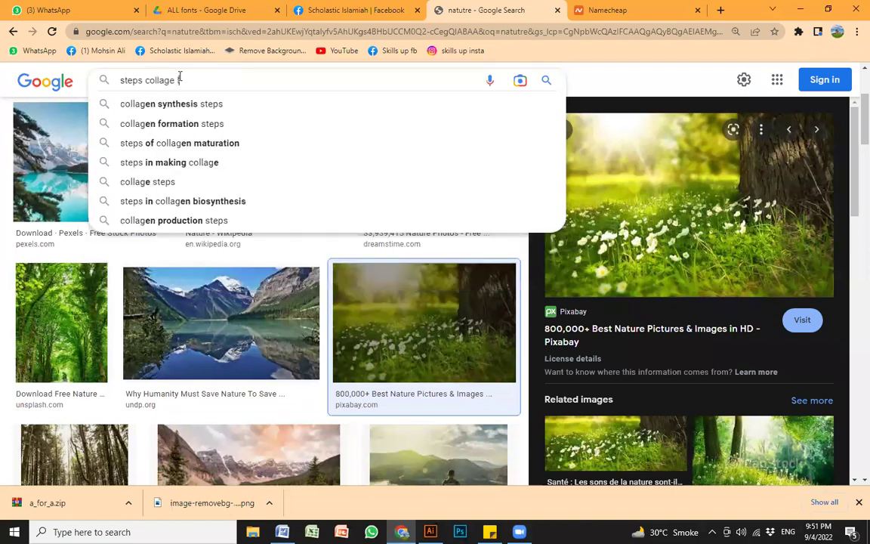
{"action": "key", "text": "Return"}
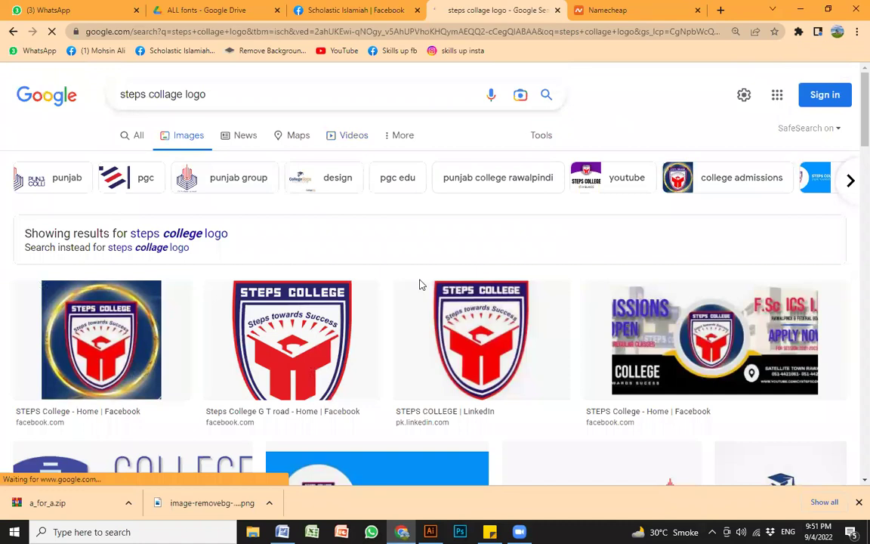
{"action": "scroll", "coordinate": [420, 281], "scroll_direction": "down", "scroll_amount": 3}
{"action": "scroll", "coordinate": [582, 204], "scroll_direction": "down", "scroll_amount": 2}
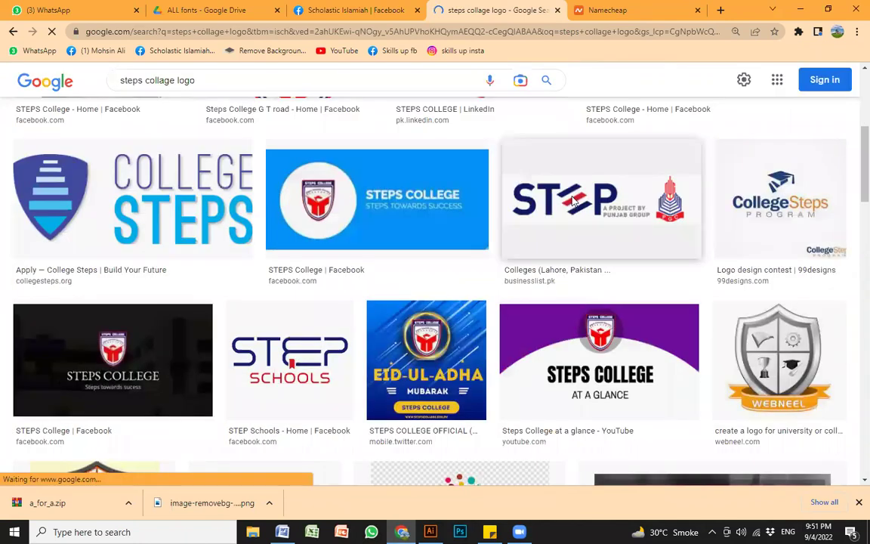
{"action": "left_click", "coordinate": [573, 201]}
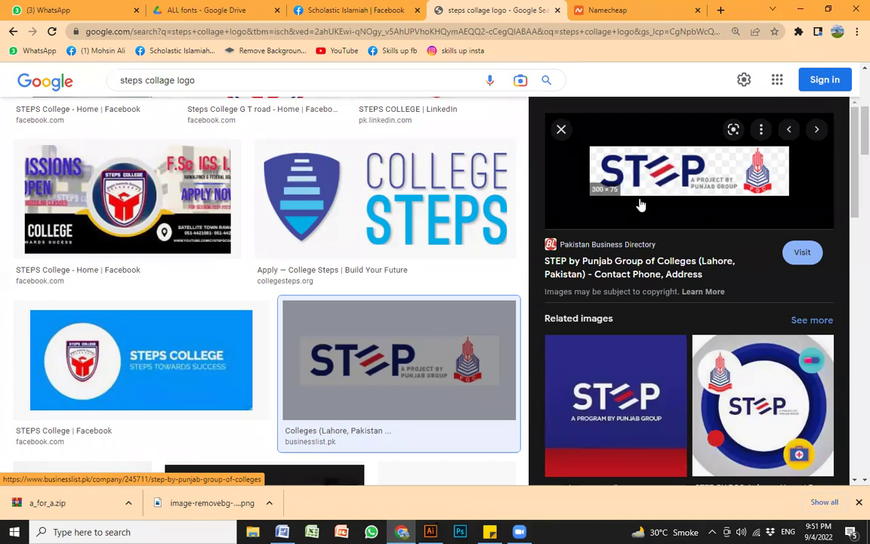
Step: Back in Illustrator, zoom onto the blank third artboard of Untitled-7 and make it active
{"action": "left_click", "coordinate": [430, 532]}
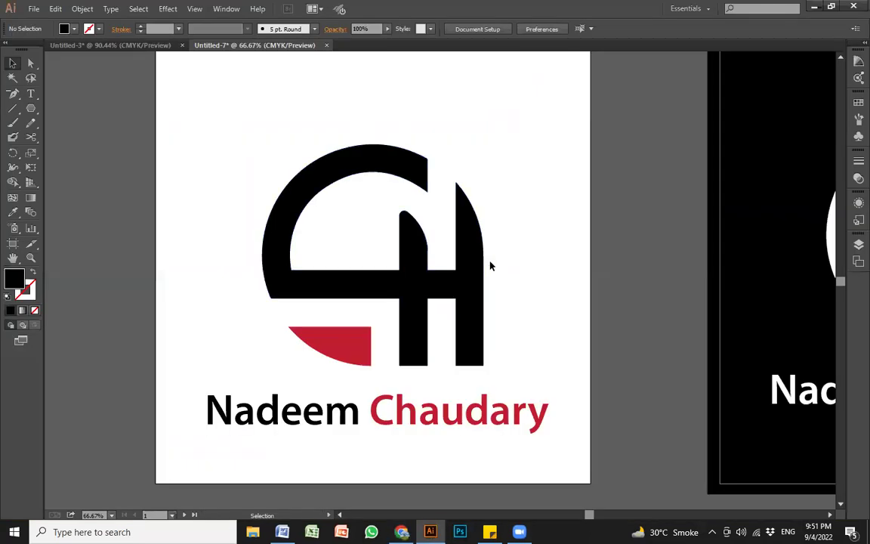
{"action": "key", "text": "z"}
{"action": "left_click", "coordinate": [523, 262], "text": "alt"}
{"action": "left_click", "coordinate": [523, 262], "text": "alt"}
{"action": "left_click_drag", "start_coordinate": [572, 301], "coordinate": [163, 302]}
{"action": "left_click_drag", "start_coordinate": [617, 316], "coordinate": [511, 312]}
{"action": "left_click_drag", "start_coordinate": [433, 158], "coordinate": [757, 410]}
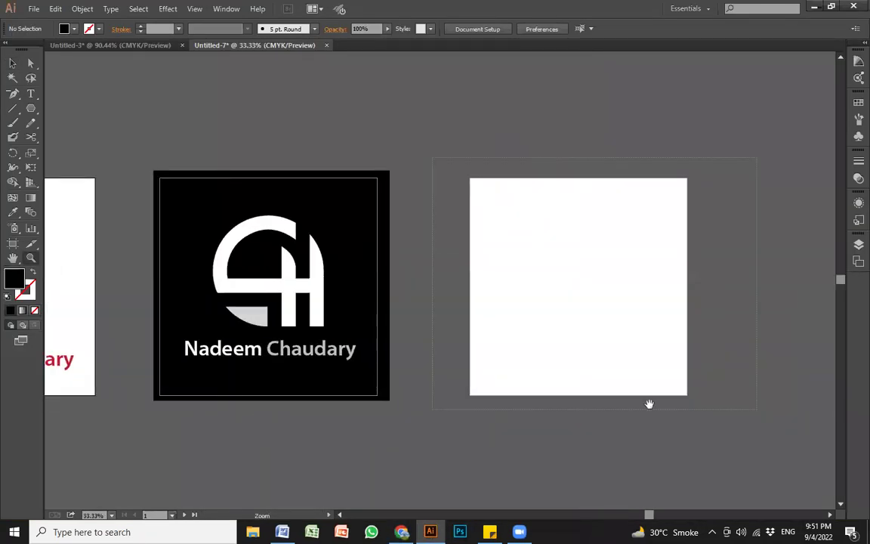
{"action": "left_click_drag", "start_coordinate": [648, 404], "coordinate": [646, 403]}
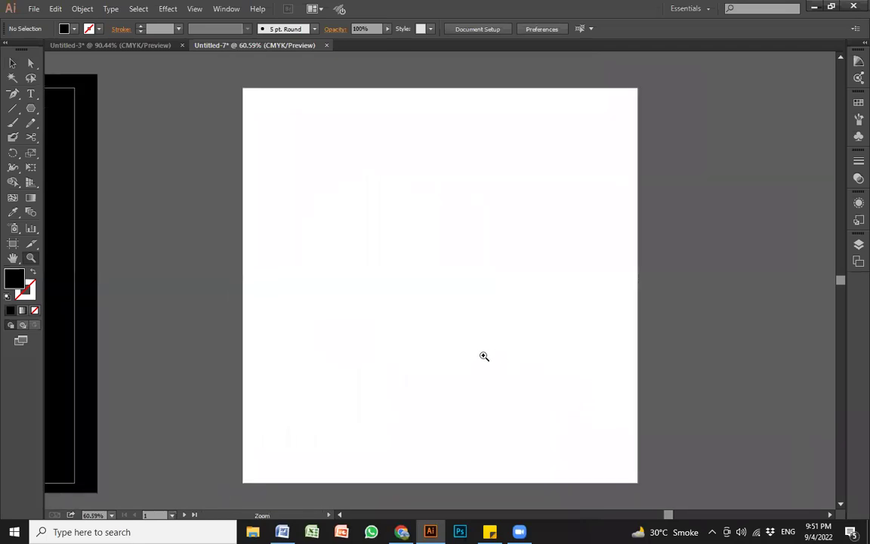
{"action": "key", "text": "k"}
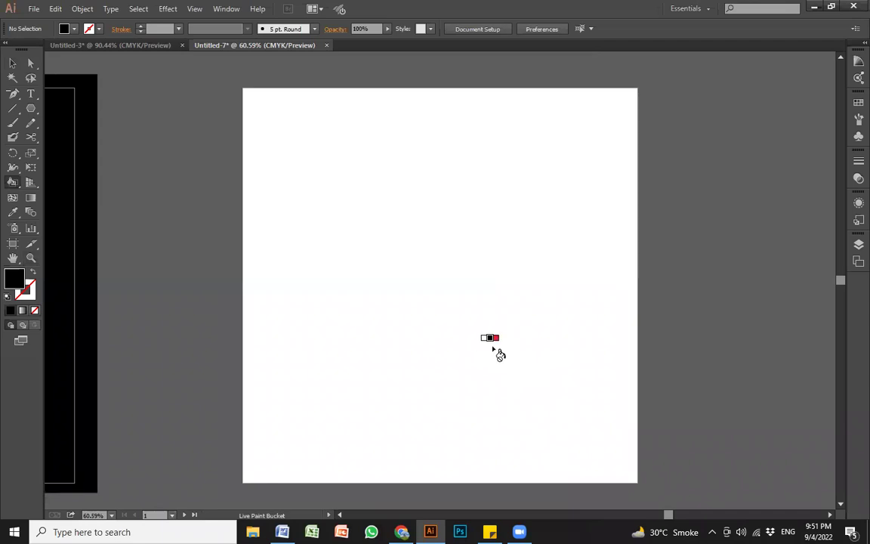
{"action": "key", "text": "v"}
{"action": "left_click", "coordinate": [389, 231]}
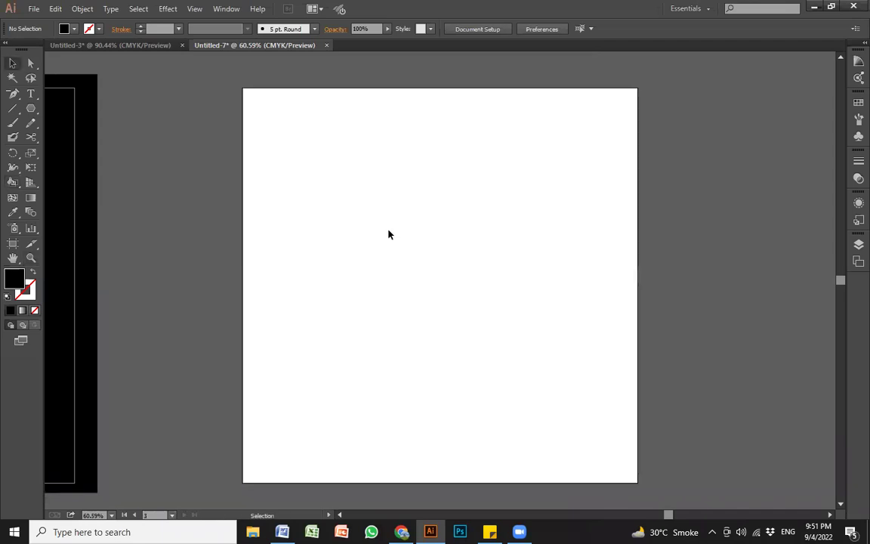
Step: Type 'Knowledge Pro' at 102 pt on the artboard, fixing the spelling typos
{"action": "key", "text": "t"}
{"action": "left_click", "coordinate": [300, 290]}
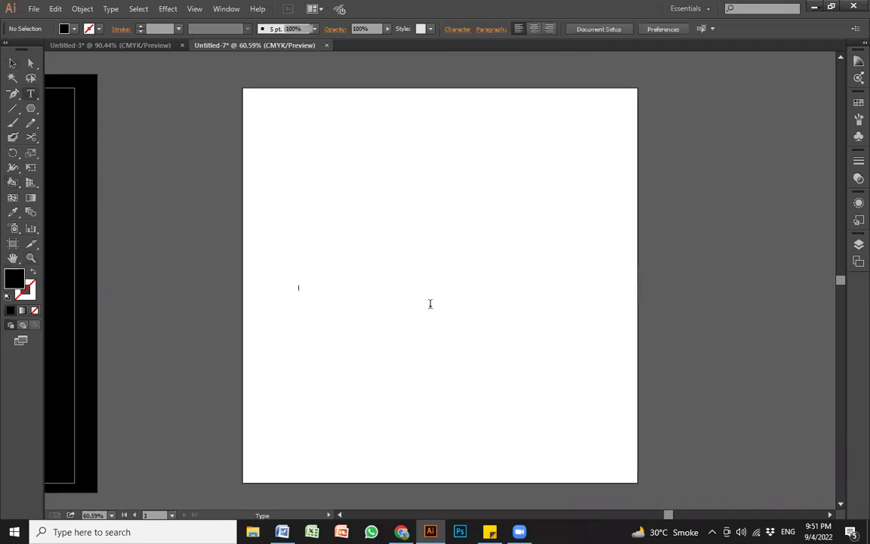
{"action": "key", "text": "ctrl+shift+period"}
{"action": "key", "text": "ctrl+shift+period"}
{"action": "key", "text": "ctrl+shift+period"}
{"action": "key", "text": "ctrl+shift+period"}
{"action": "key", "text": "ctrl+shift+period"}
{"action": "key", "text": "ctrl+shift+period"}
{"action": "key", "text": "ctrl+shift+period"}
{"action": "key", "text": "ctrl+shift+period"}
{"action": "key", "text": "ctrl+shift+period"}
{"action": "key", "text": "ctrl+shift+period"}
{"action": "key", "text": "ctrl+shift+period"}
{"action": "key", "text": "ctrl+shift+period"}
{"action": "key", "text": "ctrl+shift+period"}
{"action": "key", "text": "ctrl+shift+period"}
{"action": "key", "text": "ctrl+shift+period"}
{"action": "key", "text": "ctrl+shift+period"}
{"action": "key", "text": "ctrl+shift+period"}
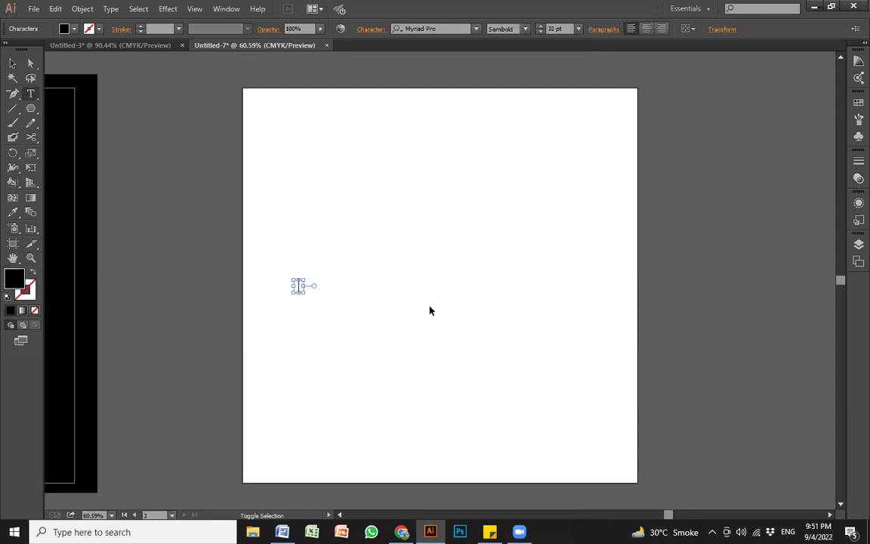
{"action": "key", "text": "ctrl+shift+period"}
{"action": "key", "text": "ctrl+shift+period"}
{"action": "key", "text": "ctrl+shift+period"}
{"action": "key", "text": "ctrl+shift+period"}
{"action": "key", "text": "ctrl+shift+period"}
{"action": "key", "text": "ctrl+shift+period"}
{"action": "key", "text": "ctrl+shift+period"}
{"action": "key", "text": "ctrl+shift+period"}
{"action": "key", "text": "ctrl+shift+period"}
{"action": "key", "text": "ctrl+shift+period"}
{"action": "key", "text": "ctrl+shift+period"}
{"action": "key", "text": "ctrl+shift+period"}
{"action": "key", "text": "ctrl+shift+period"}
{"action": "key", "text": "ctrl+shift+period"}
{"action": "key", "text": "ctrl+shift+period"}
{"action": "key", "text": "ctrl+shift+period"}
{"action": "key", "text": "ctrl+shift+period"}
{"action": "key", "text": "ctrl+shift+period"}
{"action": "key", "text": "ctrl+shift+period"}
{"action": "key", "text": "ctrl+shift+period"}
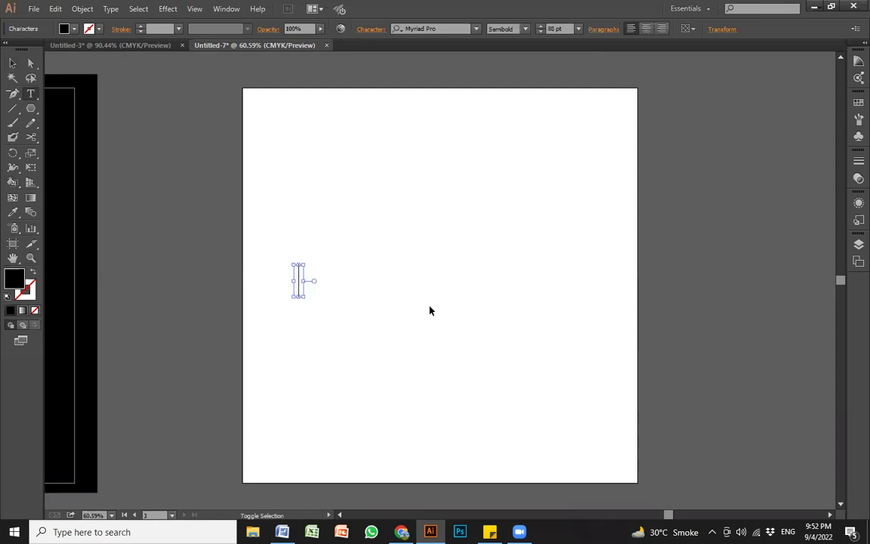
{"action": "key", "text": "ctrl+shift+period"}
{"action": "key", "text": "ctrl+shift+period"}
{"action": "key", "text": "ctrl+shift+period"}
{"action": "key", "text": "ctrl+shift+period"}
{"action": "key", "text": "ctrl+shift+period"}
{"action": "key", "text": "ctrl+shift+period"}
{"action": "key", "text": "ctrl+shift+period"}
{"action": "type", "text": "knkow"}
{"action": "key", "text": "BackSpace"}
{"action": "key", "text": "Left"}
{"action": "key", "text": "BackSpace"}
{"action": "key", "text": "BackSpace"}
{"action": "type", "text": "owdg"}
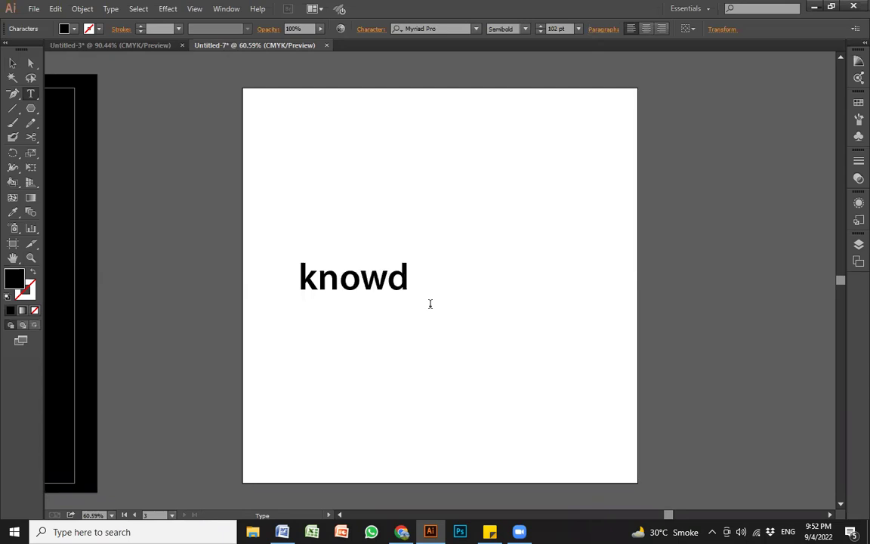
{"action": "key", "text": "BackSpace"}
{"action": "key", "text": "BackSpace"}
{"action": "type", "text": "dl"}
{"action": "key", "text": "BackSpace"}
{"action": "key", "text": "BackSpace"}
{"action": "type", "text": "ldge"}
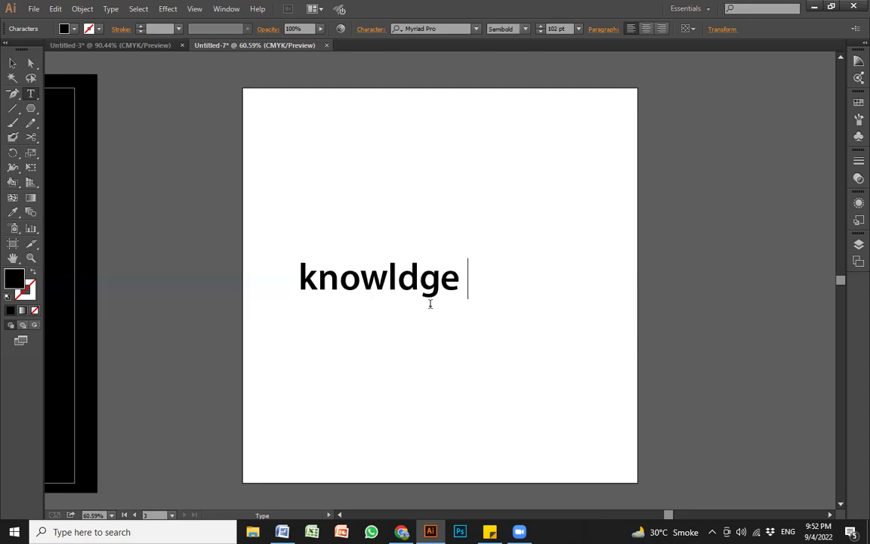
{"action": "type", "text": " Pro"}
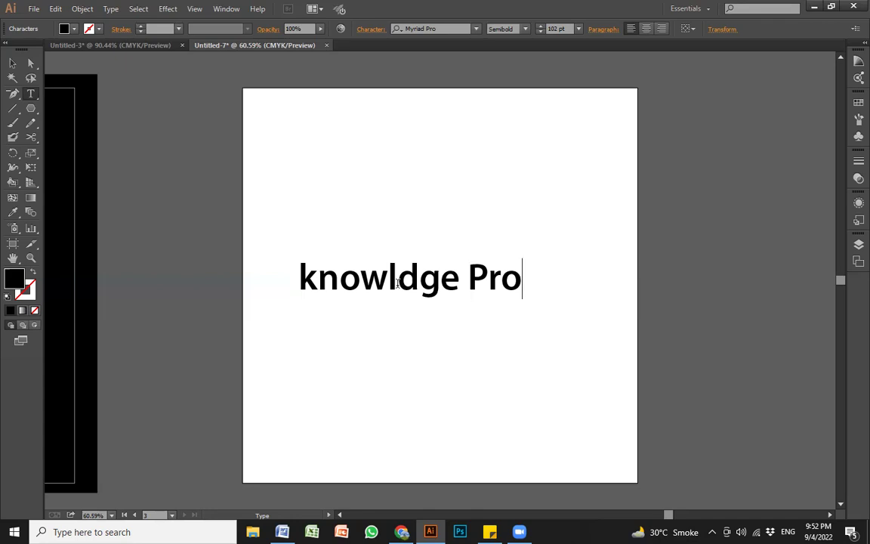
{"action": "left_click", "coordinate": [398, 281]}
{"action": "type", "text": "e"}
{"action": "key", "text": "Escape"}
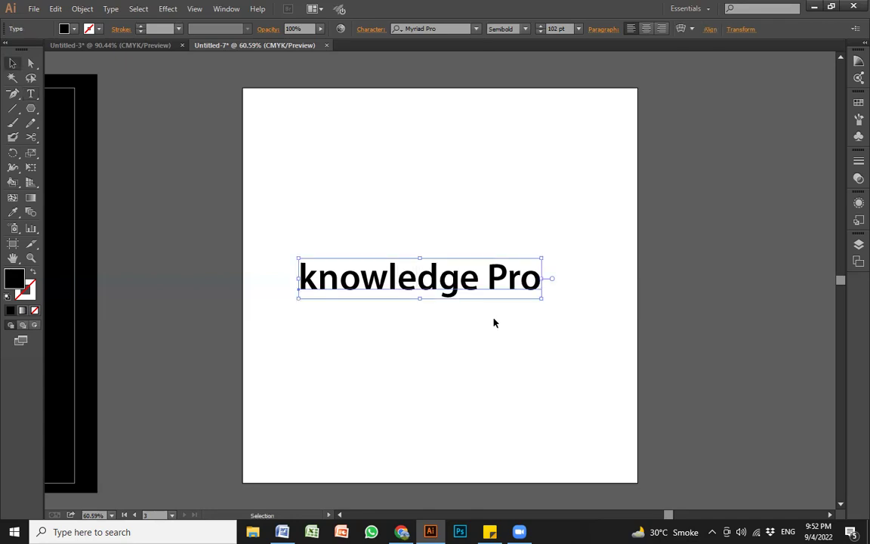
Step: Enlarge the text, change it to UPPERCASE, and move it down and left
{"action": "left_click_drag", "start_coordinate": [542, 258], "coordinate": [513, 264]}
{"action": "left_click", "coordinate": [110, 8]}
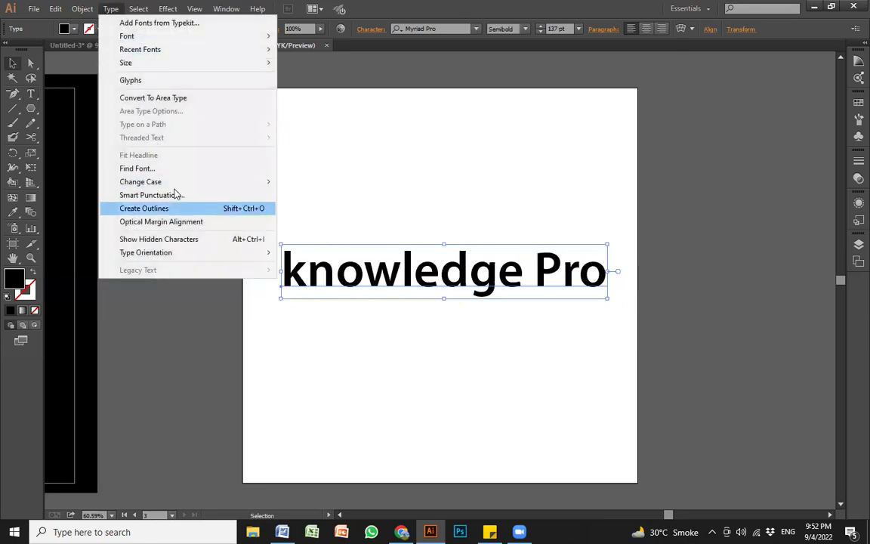
{"action": "mouse_move", "coordinate": [182, 182]}
{"action": "left_click", "coordinate": [325, 182]}
{"action": "left_click_drag", "start_coordinate": [449, 267], "coordinate": [444, 290]}
{"action": "left_click", "coordinate": [489, 239]}
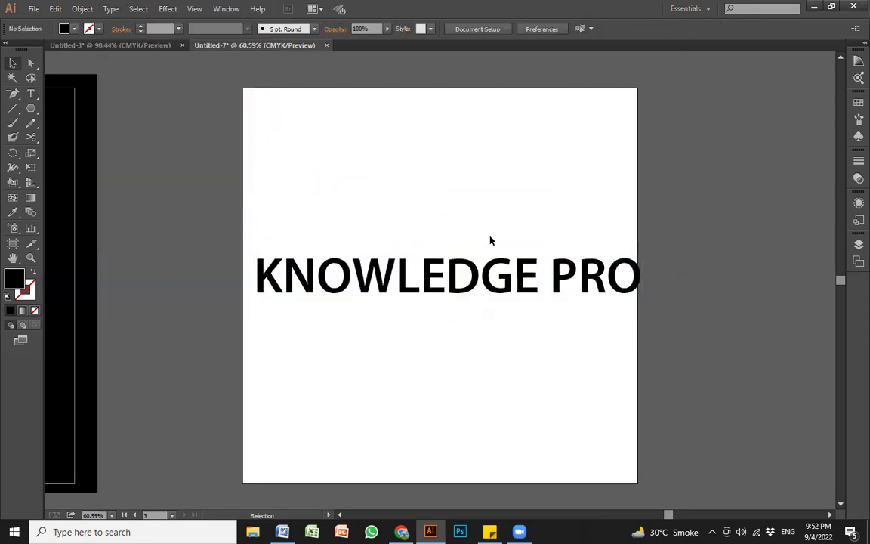
Step: Switch to outline view and delete the old hexagon artwork
{"action": "key", "text": "ctrl+y"}
{"action": "key", "text": "ctrl+y"}
{"action": "left_click_drag", "start_coordinate": [401, 179], "coordinate": [570, 235]}
{"action": "key", "text": "Delete"}
Step: Zoom in on KNOWLEDGE PRO and rescale the text to its final size
{"action": "key", "text": "z"}
{"action": "left_click_drag", "start_coordinate": [179, 201], "coordinate": [656, 364]}
{"action": "key", "text": "space"}
{"action": "key", "text": "v"}
{"action": "left_click", "coordinate": [806, 247]}
{"action": "left_click_drag", "start_coordinate": [811, 228], "coordinate": [710, 333]}
{"action": "left_click", "coordinate": [710, 333]}
Step: Draw a tall thin white bar across the E and D and copy it onto the O
{"action": "key", "text": "m"}
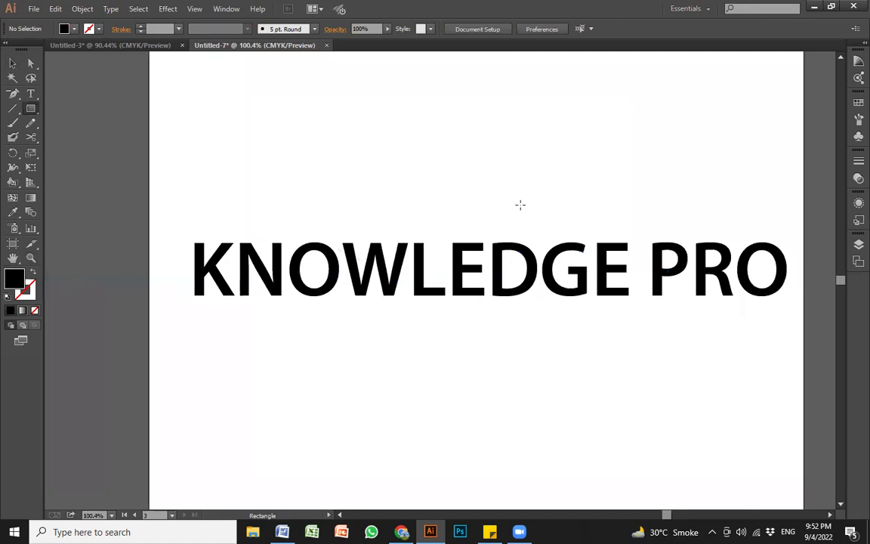
{"action": "left_click_drag", "start_coordinate": [491, 209], "coordinate": [505, 329]}
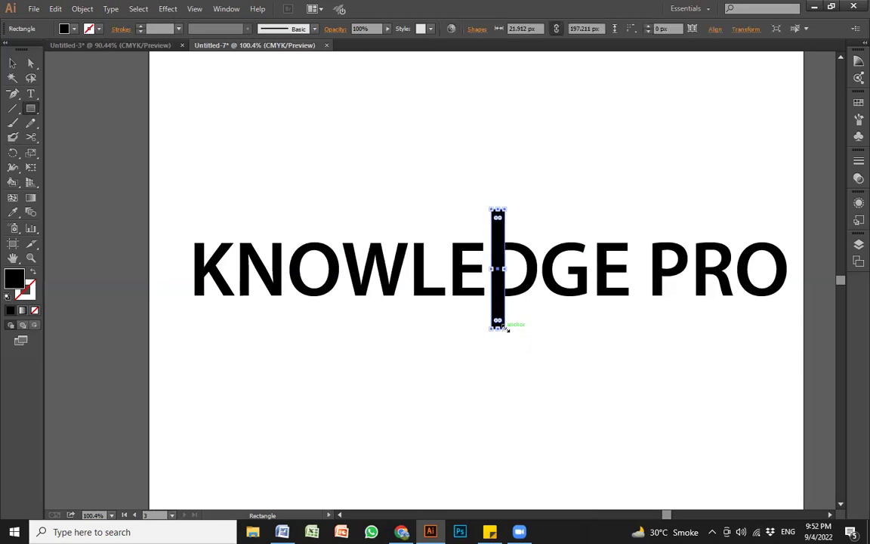
{"action": "key", "text": "i"}
{"action": "left_click", "coordinate": [612, 175]}
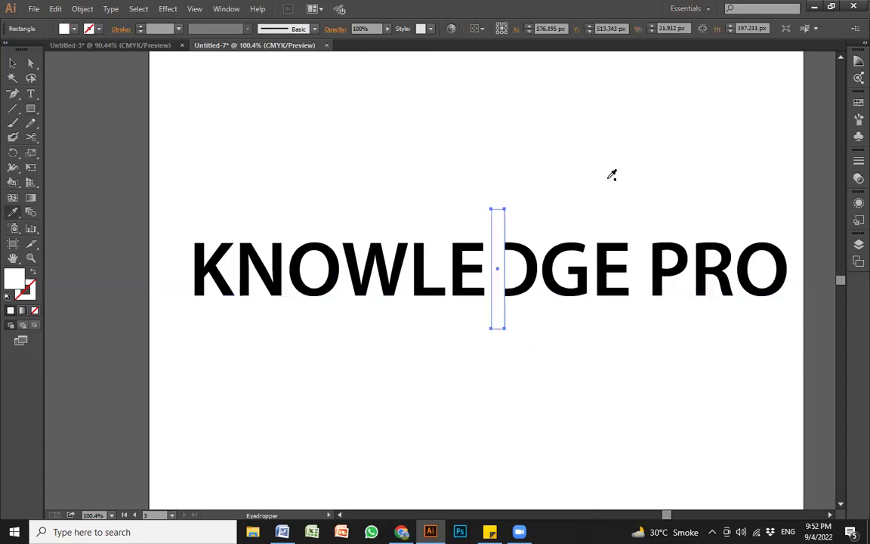
{"action": "key", "text": "v"}
{"action": "left_click_drag", "start_coordinate": [497, 239], "coordinate": [762, 248]}
{"action": "left_click", "coordinate": [681, 179]}
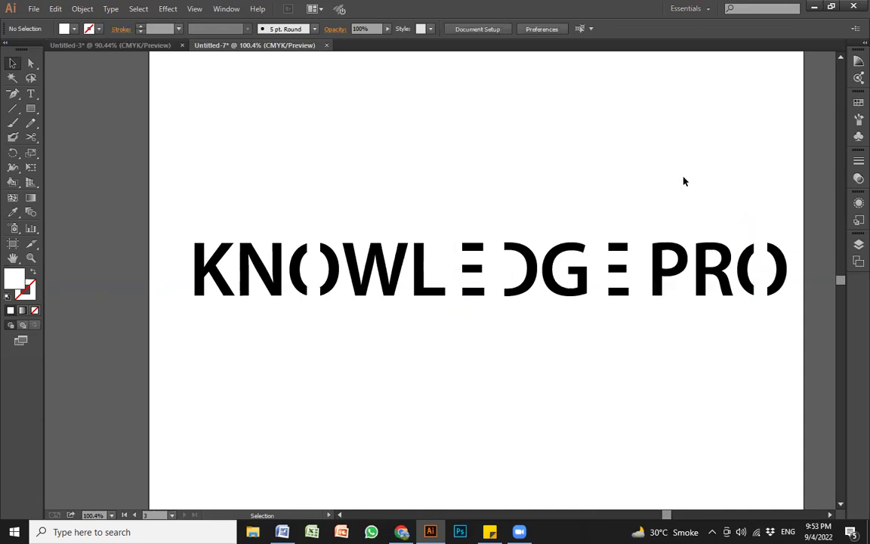
Step: Nudge the lettering and bars left, then reselect the O's bar and the KNOWLEDGE PRO text
{"action": "left_click_drag", "start_coordinate": [167, 224], "coordinate": [770, 291]}
{"action": "left_click", "coordinate": [469, 311]}
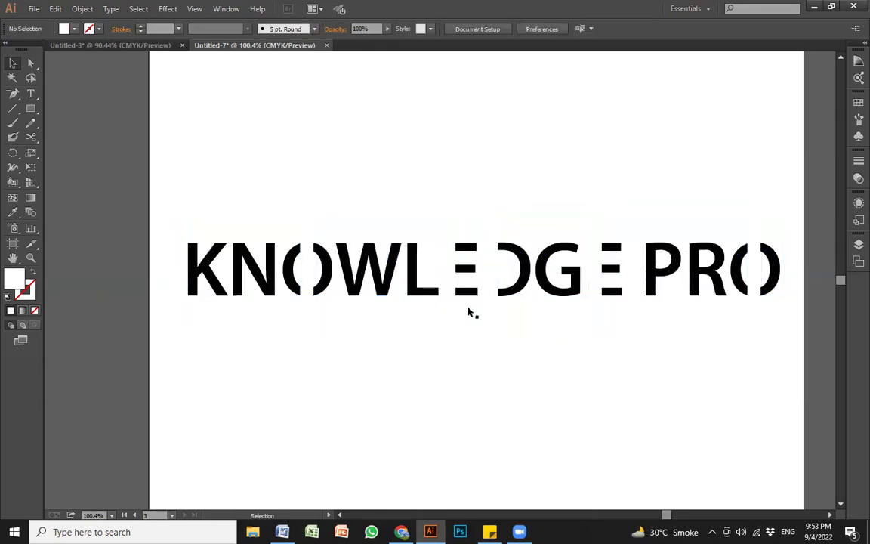
{"action": "left_click", "coordinate": [305, 260]}
{"action": "left_click", "coordinate": [291, 269]}
{"action": "left_click", "coordinate": [268, 175]}
{"action": "left_click", "coordinate": [306, 293]}
{"action": "left_click", "coordinate": [279, 379]}
{"action": "left_click_drag", "start_coordinate": [330, 321], "coordinate": [325, 241]}
{"action": "left_click", "coordinate": [368, 385]}
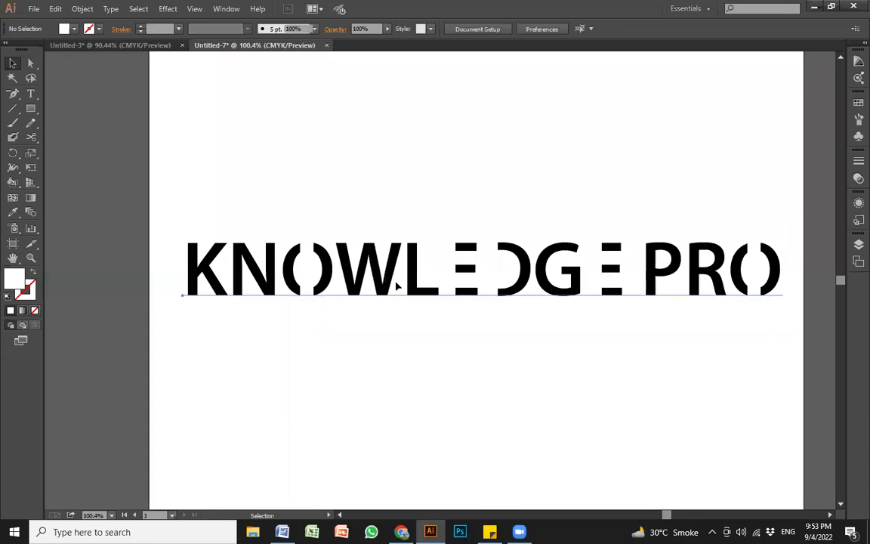
{"action": "left_click", "coordinate": [400, 281]}
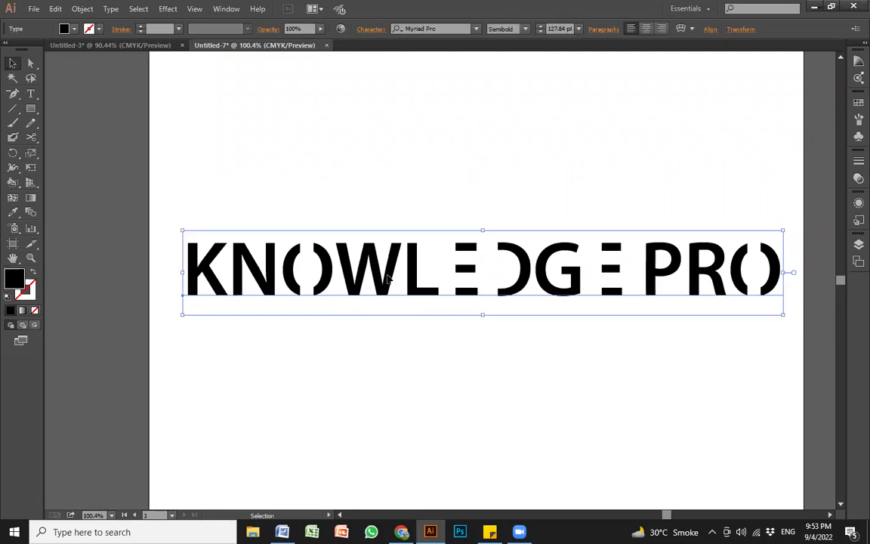
Step: Convert the KNOWLEDGE PRO text to outlines and merge the letters into one compound path
{"action": "key", "text": "ctrl+shift+a"}
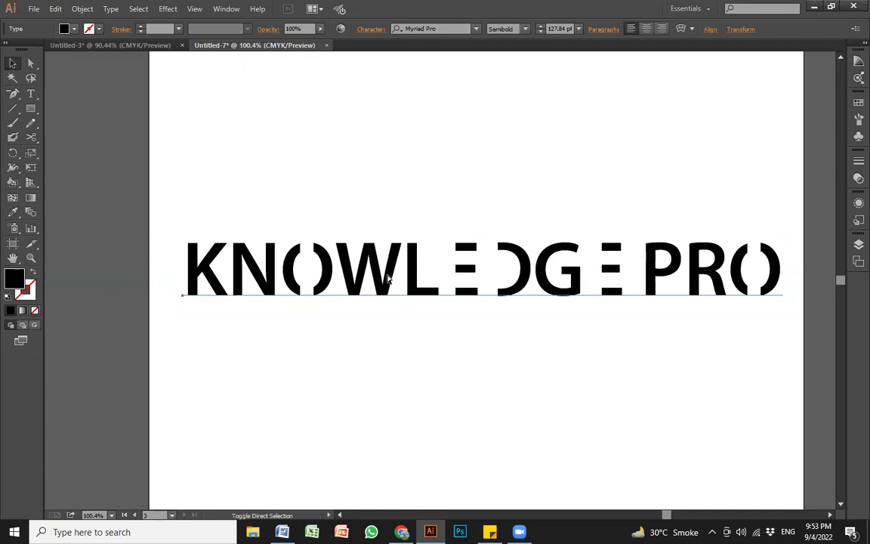
{"action": "key", "text": "ctrl+shift+o"}
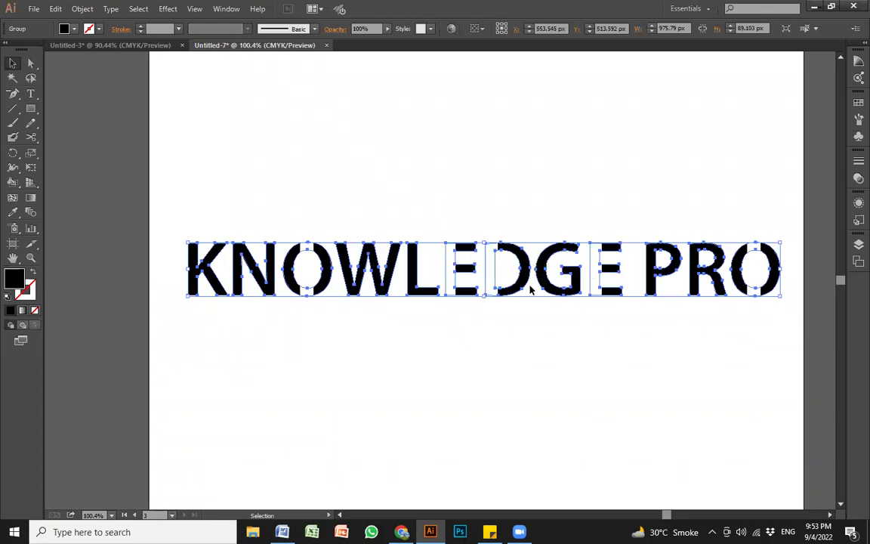
{"action": "key", "text": "ctrl"}
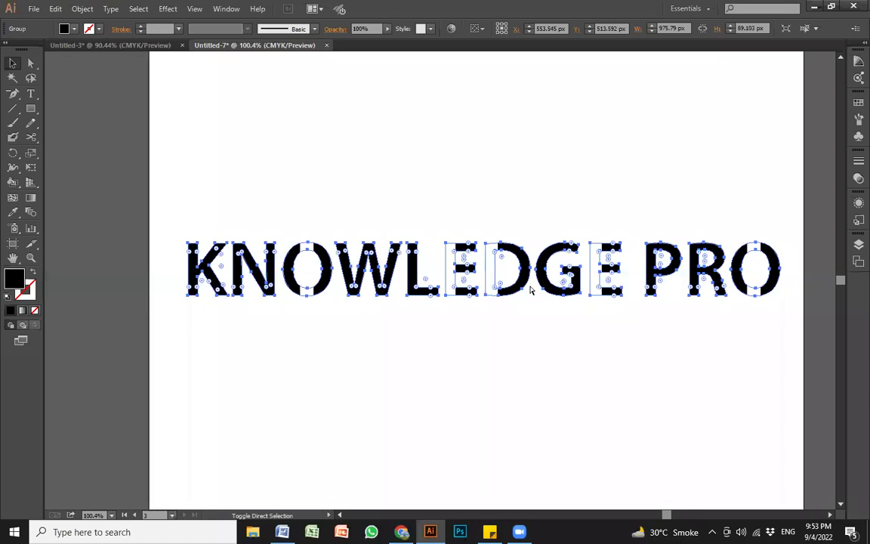
{"action": "key", "text": "ctrl+8"}
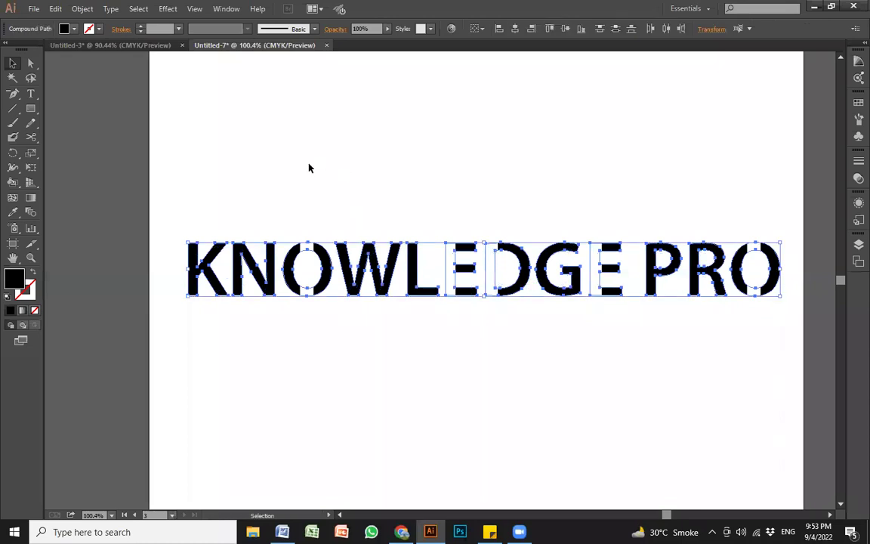
Step: Cut the white bars out of the first O with Pathfinder Minus Front
{"action": "left_click", "coordinate": [297, 180]}
{"action": "left_click", "coordinate": [310, 312]}
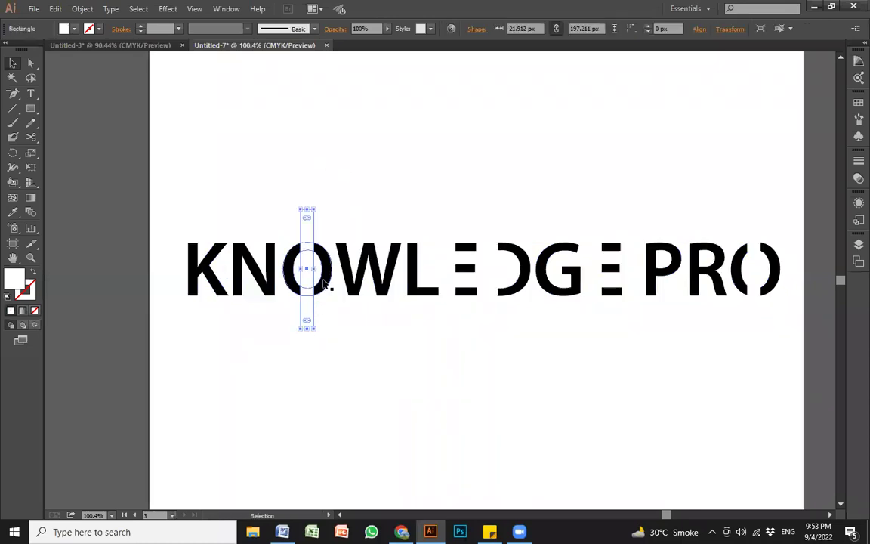
{"action": "left_click", "coordinate": [321, 287]}
{"action": "left_click_drag", "start_coordinate": [282, 335], "coordinate": [310, 289]}
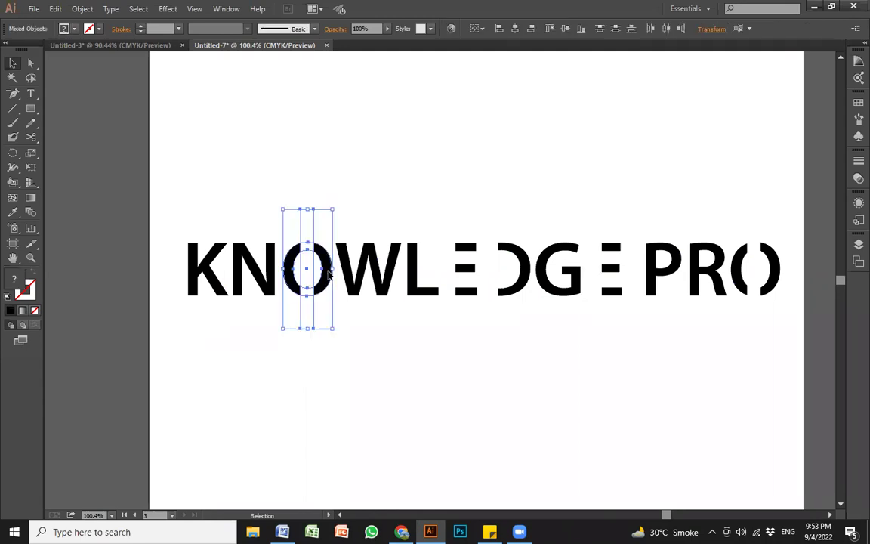
{"action": "key", "text": "ctrl"}
{"action": "key", "text": "ctrl+shift+F9"}
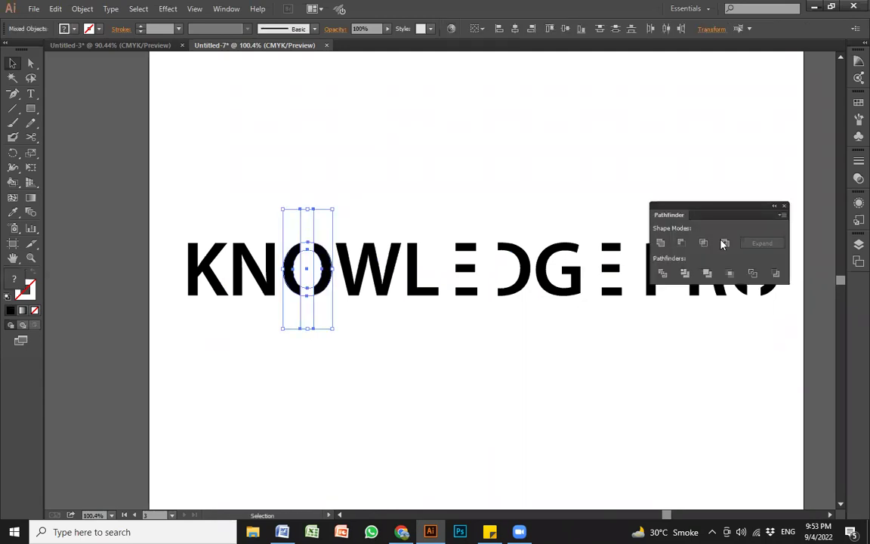
{"action": "left_click_drag", "start_coordinate": [711, 215], "coordinate": [654, 146]}
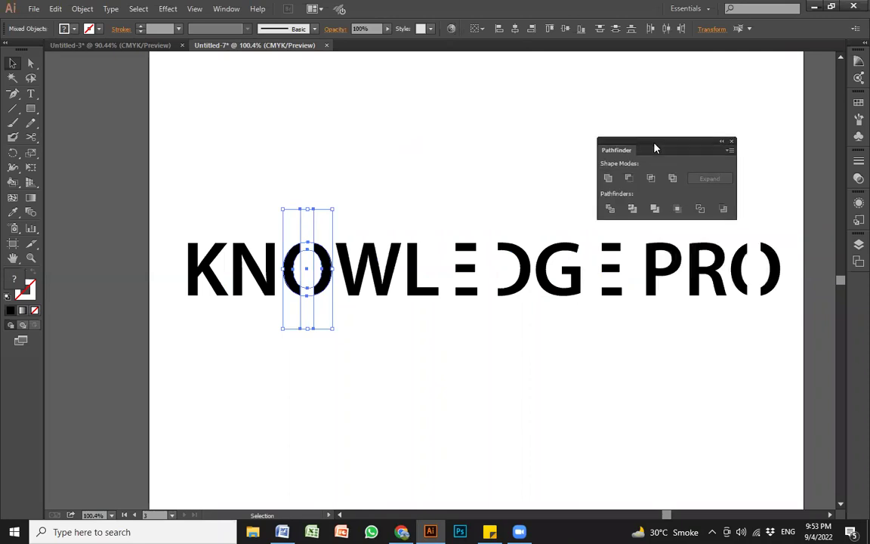
{"action": "left_click", "coordinate": [627, 179]}
{"action": "left_click", "coordinate": [316, 296]}
{"action": "left_click", "coordinate": [312, 290]}
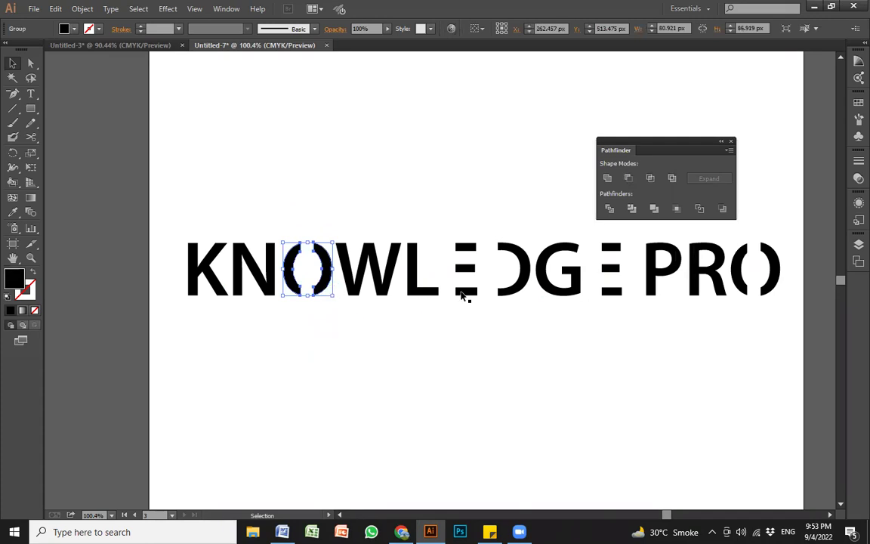
Step: Subtract the white bars from both E letters with Minus Front
{"action": "left_click", "coordinate": [450, 229]}
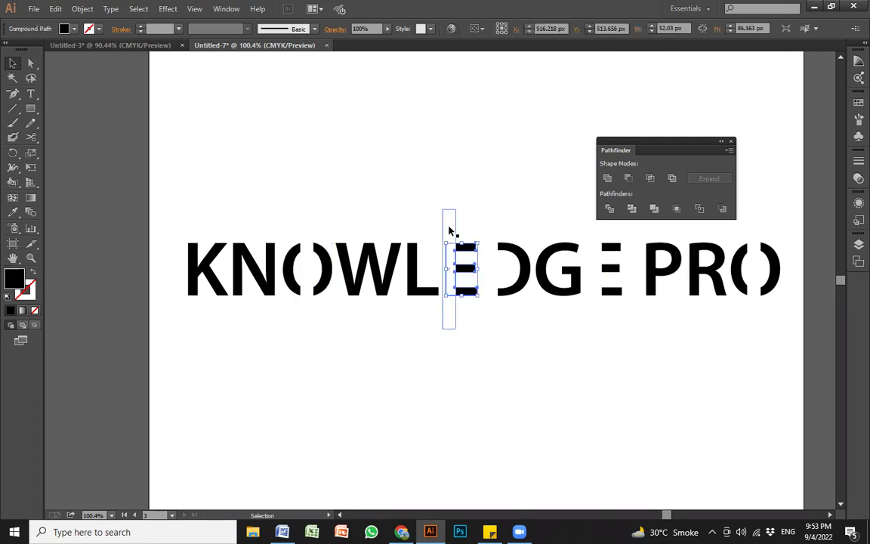
{"action": "left_click", "coordinate": [437, 338]}
{"action": "left_click_drag", "start_coordinate": [480, 284], "coordinate": [479, 272]}
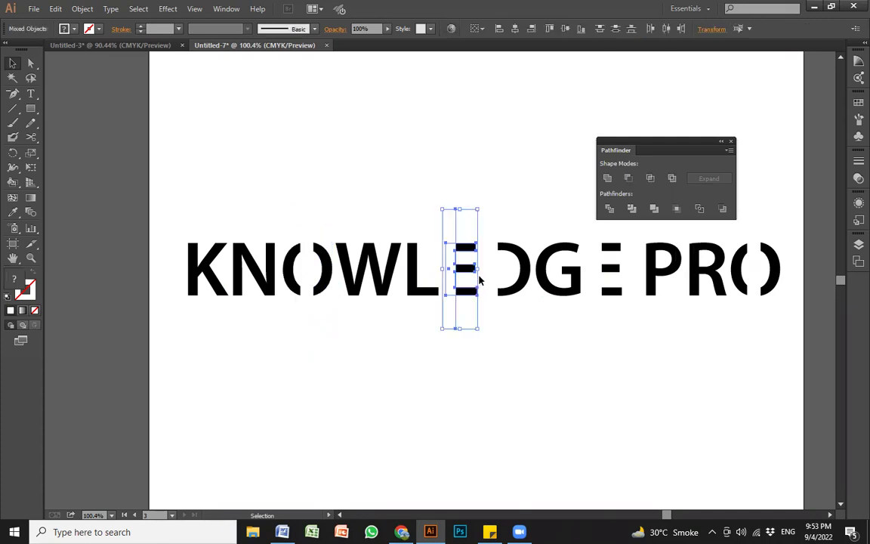
{"action": "left_click", "coordinate": [628, 178]}
{"action": "left_click", "coordinate": [486, 333]}
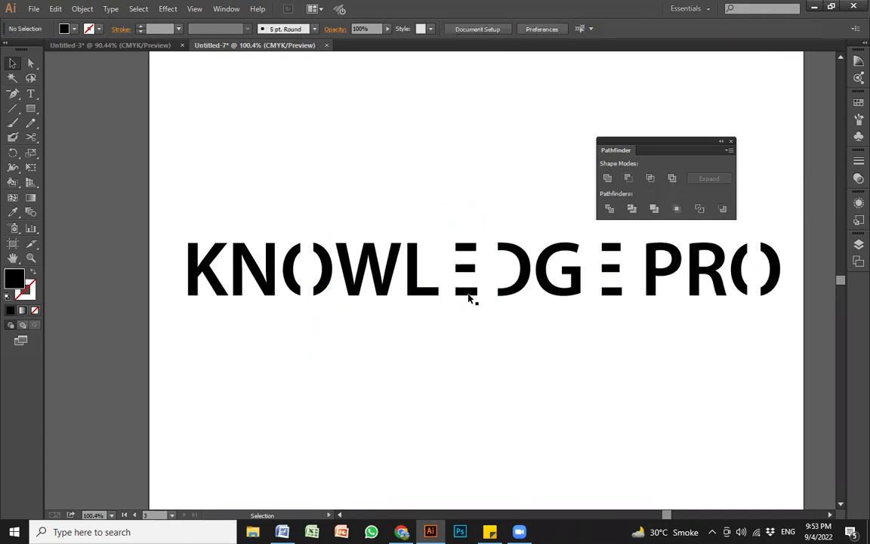
{"action": "left_click", "coordinate": [464, 290]}
{"action": "left_click", "coordinate": [500, 312]}
{"action": "left_click_drag", "start_coordinate": [605, 288], "coordinate": [564, 351]}
{"action": "left_click_drag", "start_coordinate": [639, 350], "coordinate": [597, 281]}
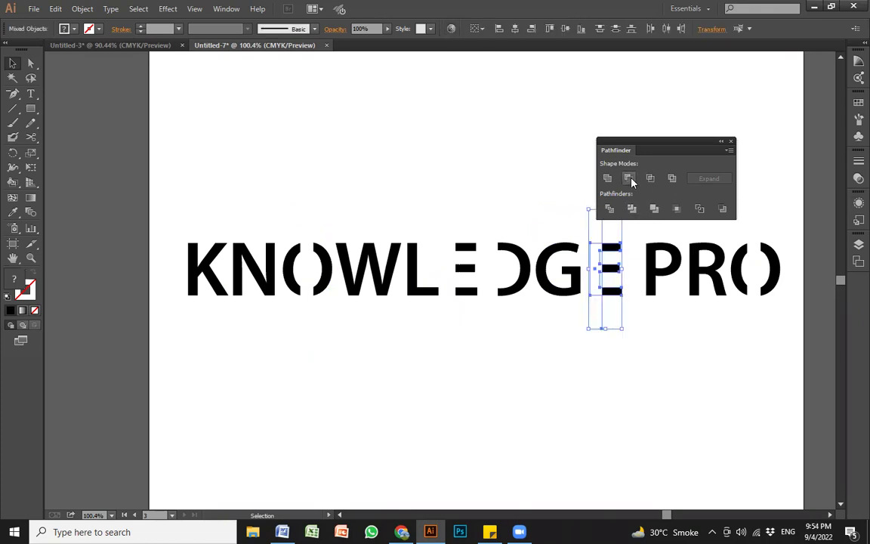
{"action": "left_click", "coordinate": [632, 181]}
{"action": "left_click", "coordinate": [657, 364]}
Step: Cut the bars out of the last O, then select all the letter shapes
{"action": "left_click_drag", "start_coordinate": [738, 326], "coordinate": [767, 283]}
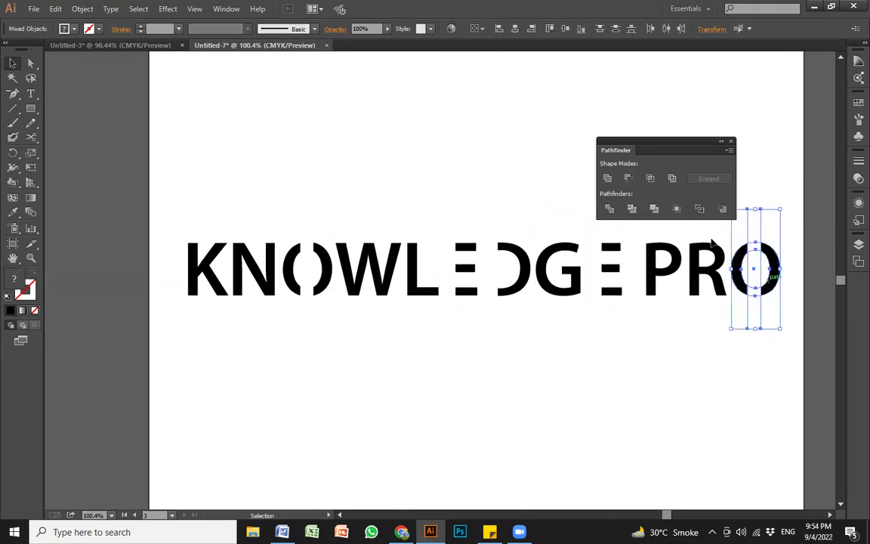
{"action": "left_click", "coordinate": [628, 178]}
{"action": "left_click", "coordinate": [678, 353]}
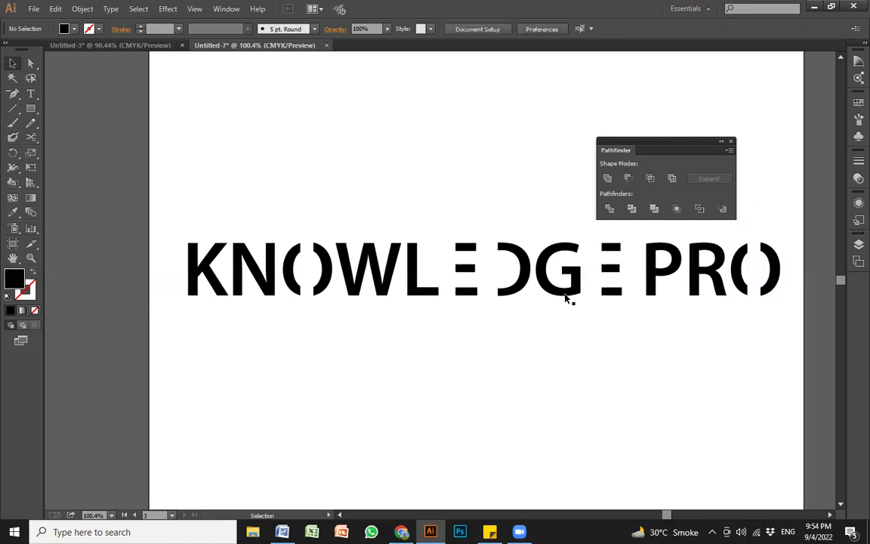
{"action": "left_click", "coordinate": [565, 293]}
{"action": "left_click", "coordinate": [356, 326]}
{"action": "left_click_drag", "start_coordinate": [173, 327], "coordinate": [810, 249]}
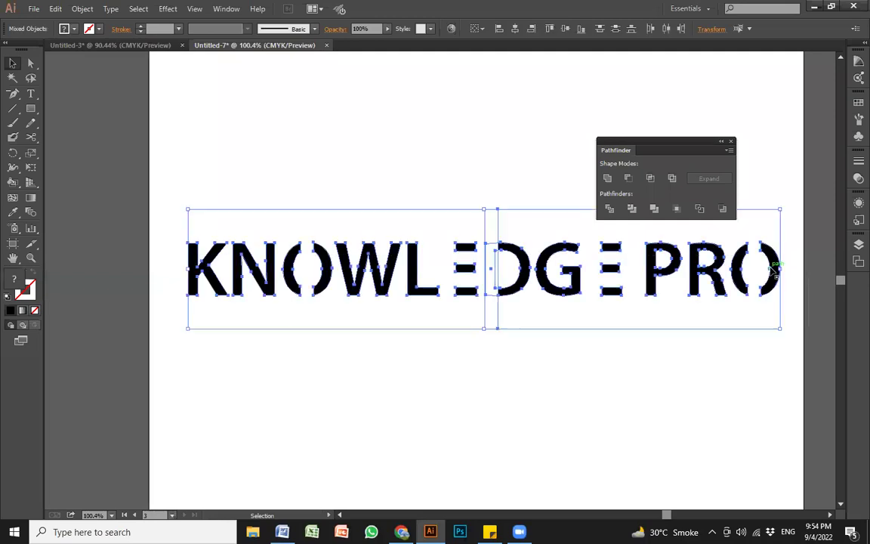
Step: Subtract the bar from the D and drop a duplicate of the stencil word below
{"action": "left_click_drag", "start_coordinate": [485, 361], "coordinate": [560, 227]}
{"action": "left_click", "coordinate": [627, 182]}
{"action": "left_click_drag", "start_coordinate": [149, 352], "coordinate": [770, 394]}
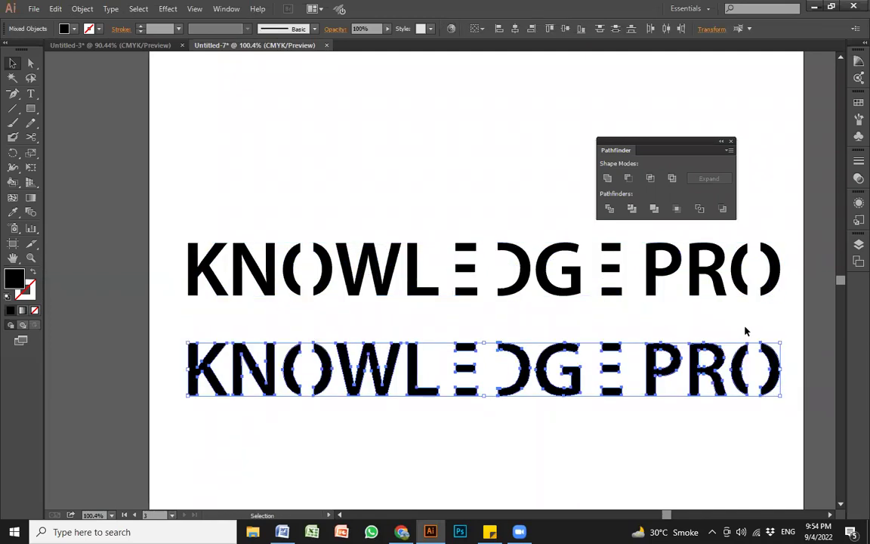
{"action": "left_click", "coordinate": [746, 330]}
Step: Draw a wide black rectangle covering the lower copy of KNOWLEDGE PRO
{"action": "key", "text": "m"}
{"action": "left_click_drag", "start_coordinate": [143, 330], "coordinate": [811, 407]}
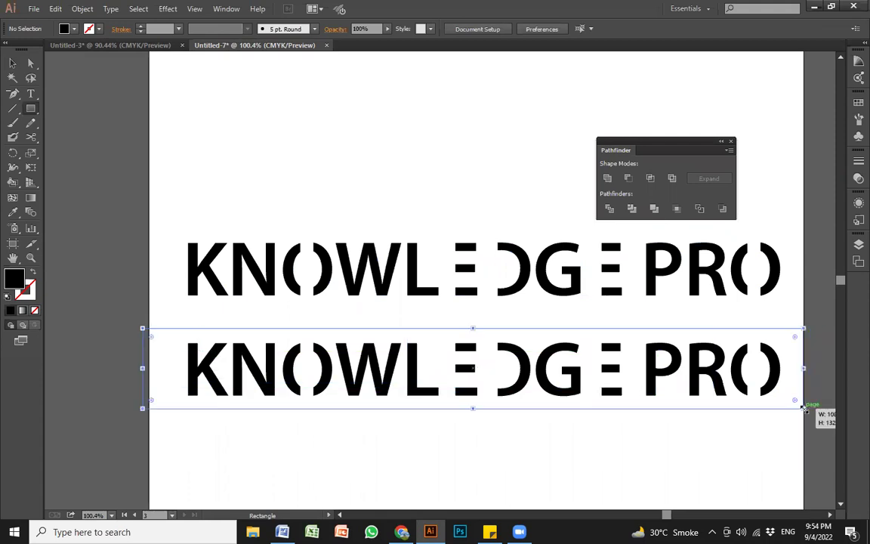
{"action": "key", "text": "v"}
{"action": "left_click", "coordinate": [613, 431]}
{"action": "left_click", "coordinate": [613, 405]}
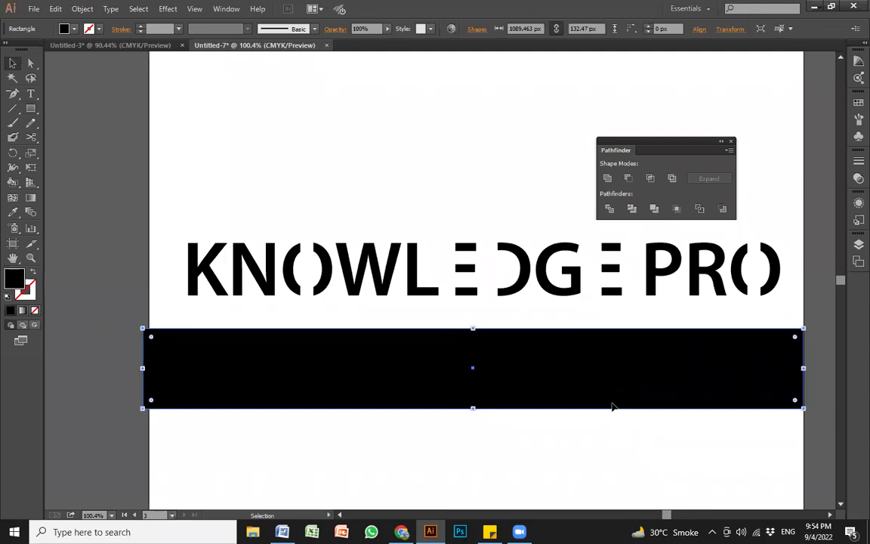